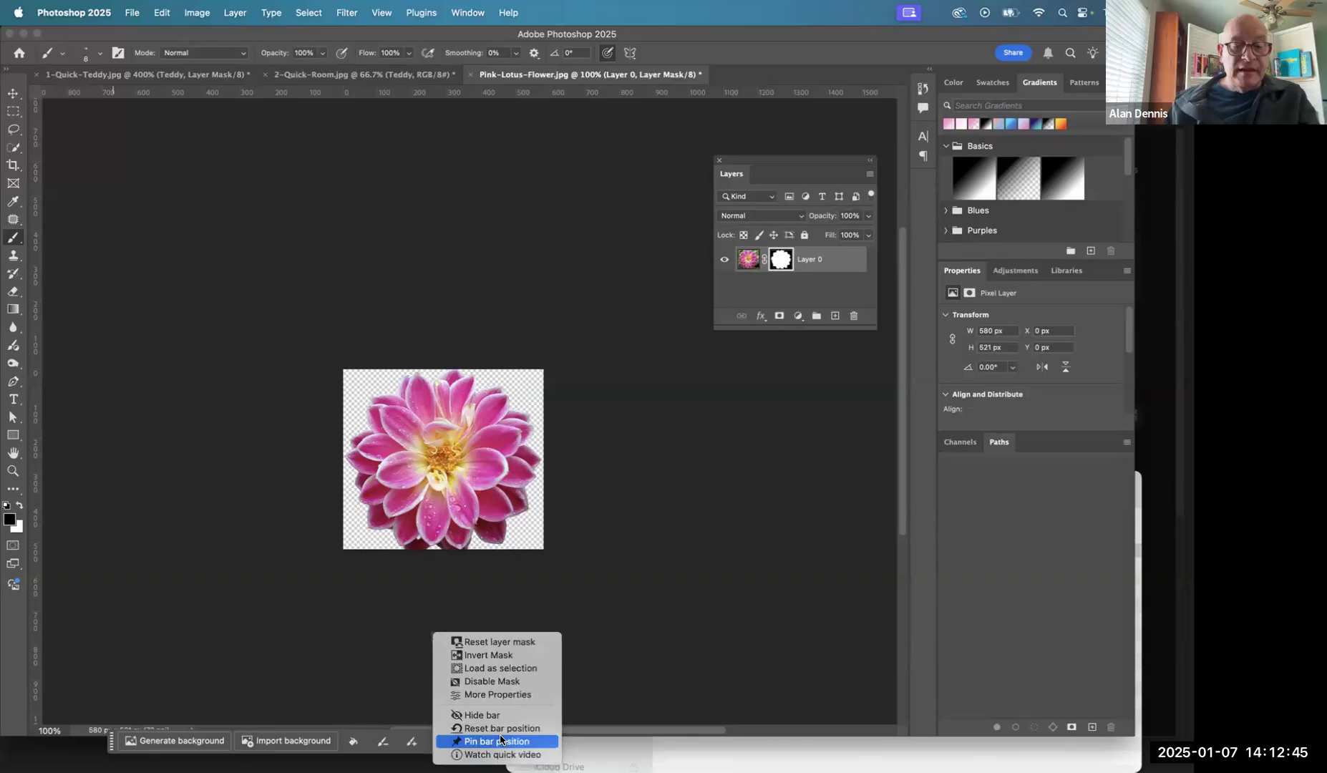
- Pin the contextual task bar in its current position and fit the flower image on the screen
click(501, 740)
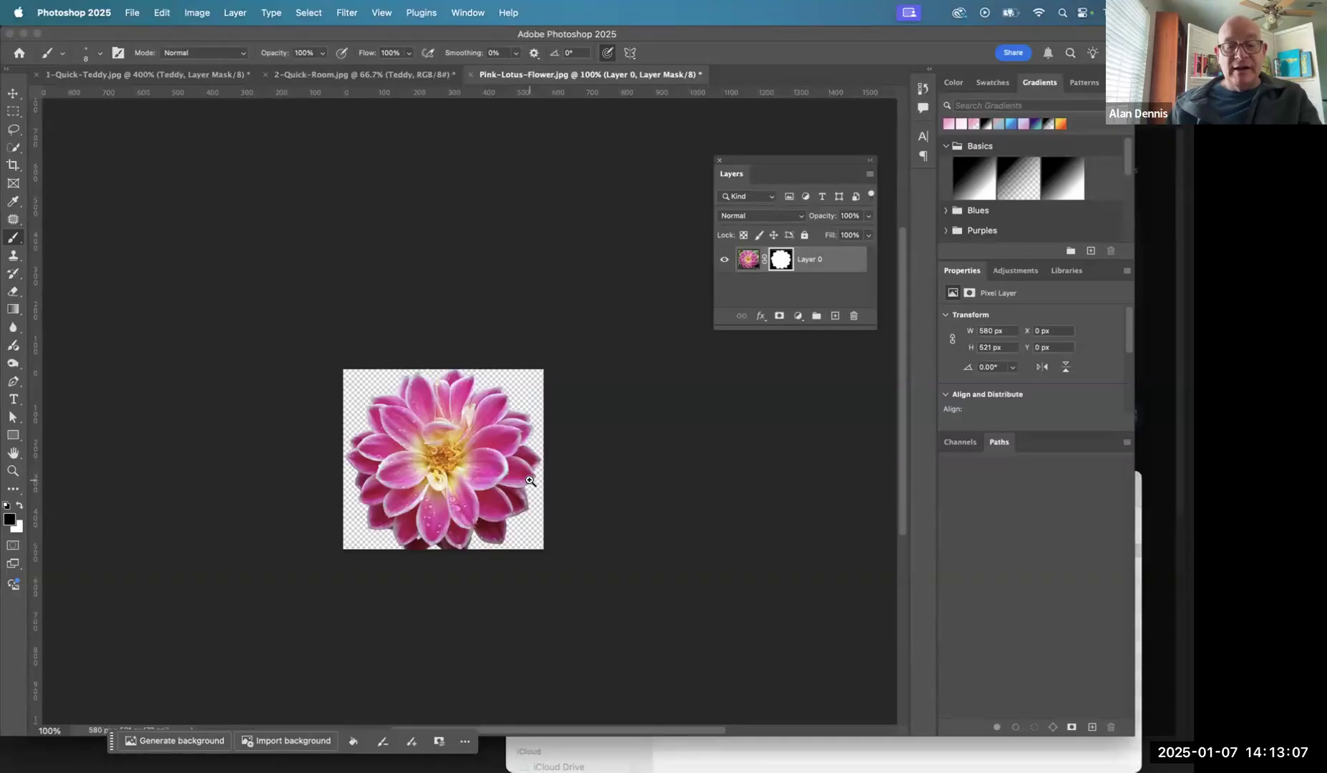
click(441, 438)
mouse_move(424, 439)
mouse_down()
mouse_move(472, 474)
mouse_move(367, 412)
mouse_move(452, 462)
mouse_move(401, 462)
mouse_move(487, 466)
mouse_move(460, 477)
mouse_move(501, 465)
mouse_move(410, 445)
mouse_up()
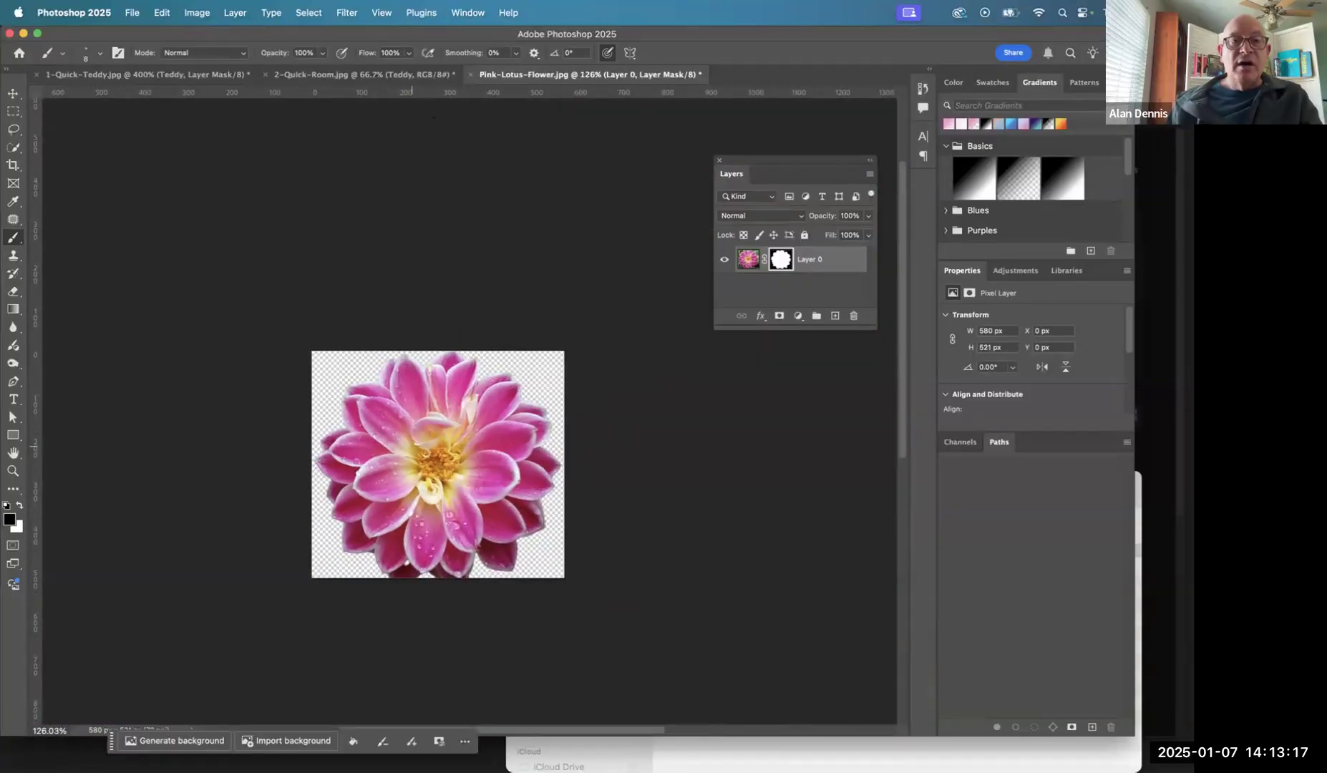
click(465, 14)
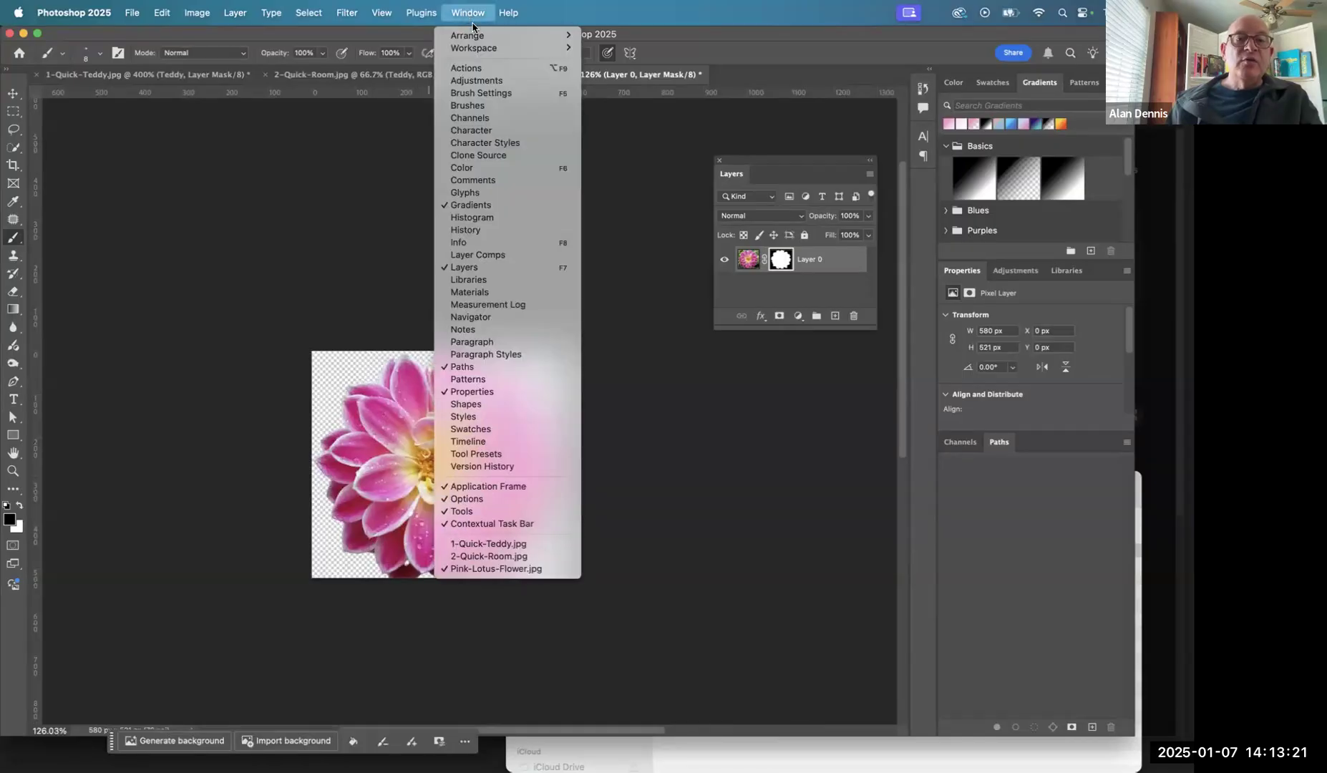
mouse_move(475, 45)
mouse_move(387, 9)
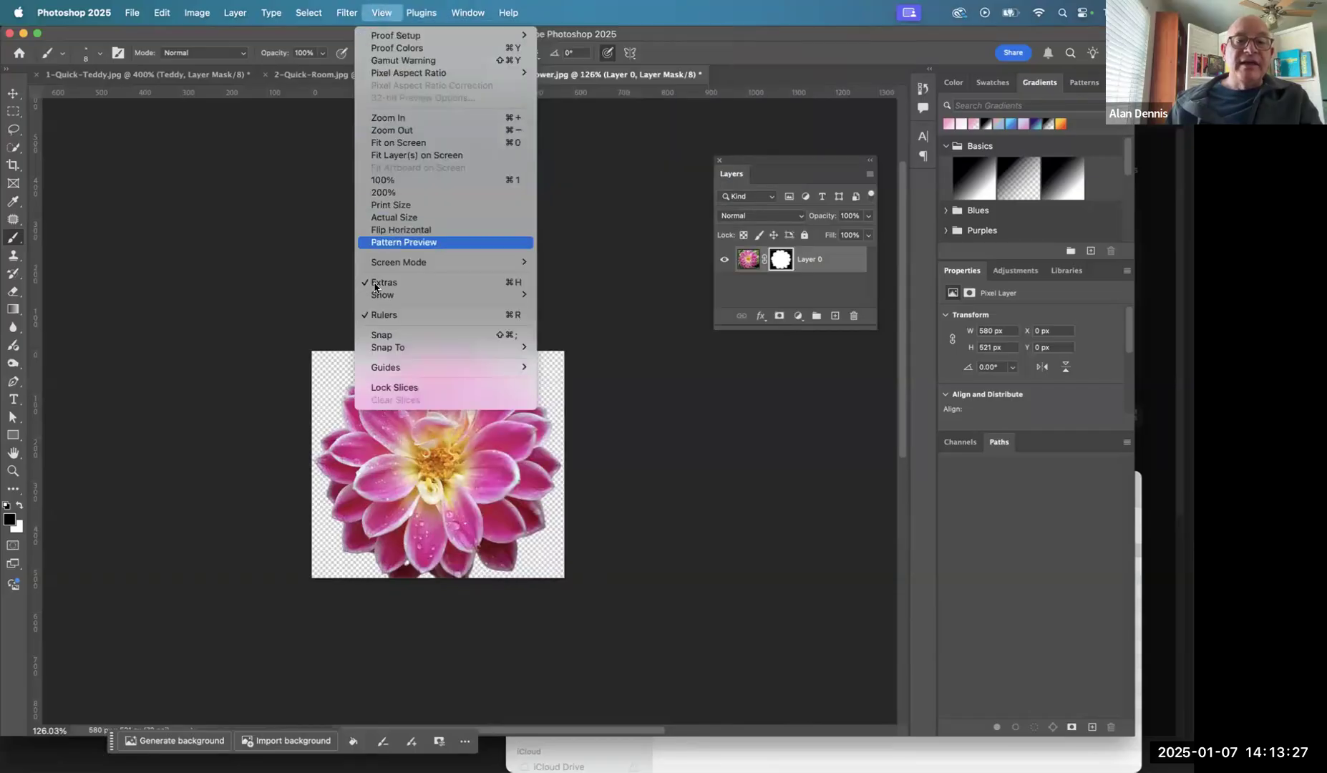
click(380, 146)
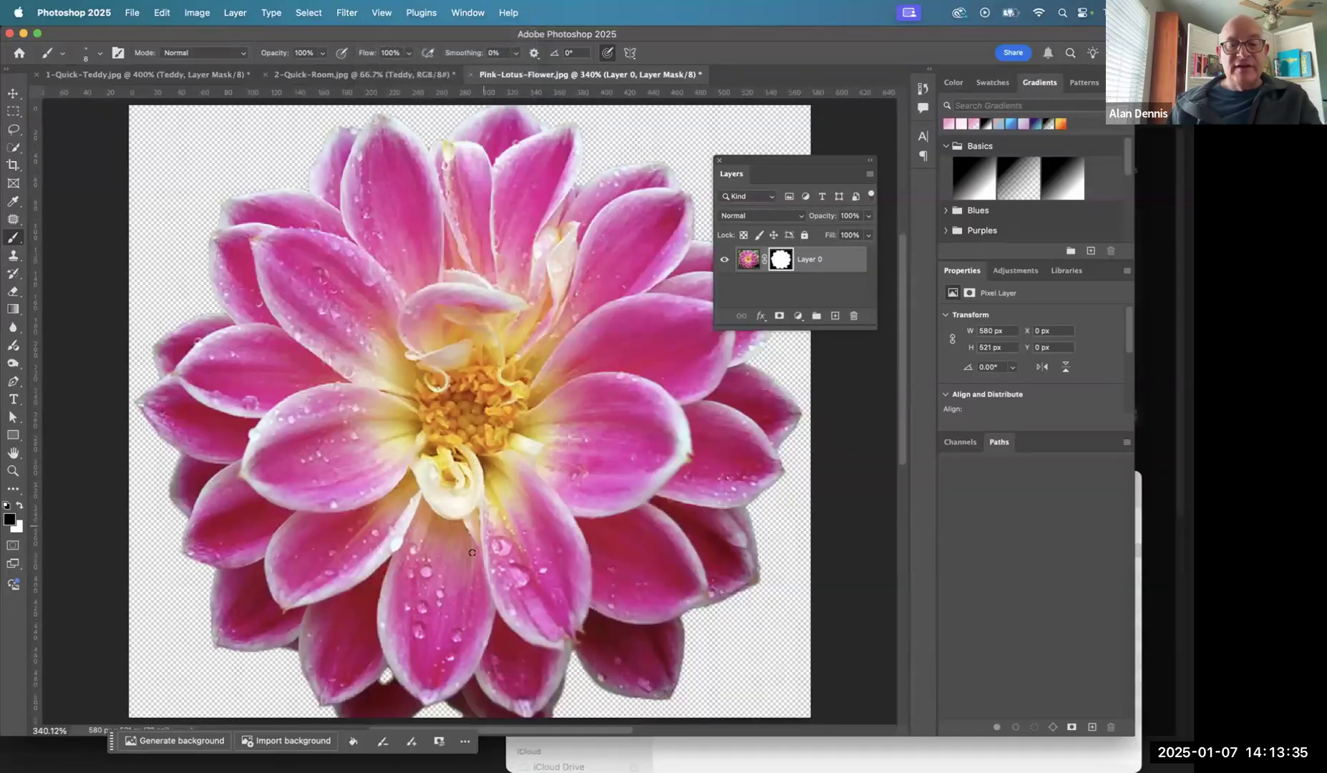
- View Layer 0's mask on its own to inspect the lower petal outline, and return to the flower image
scroll(472, 552, down, 5)
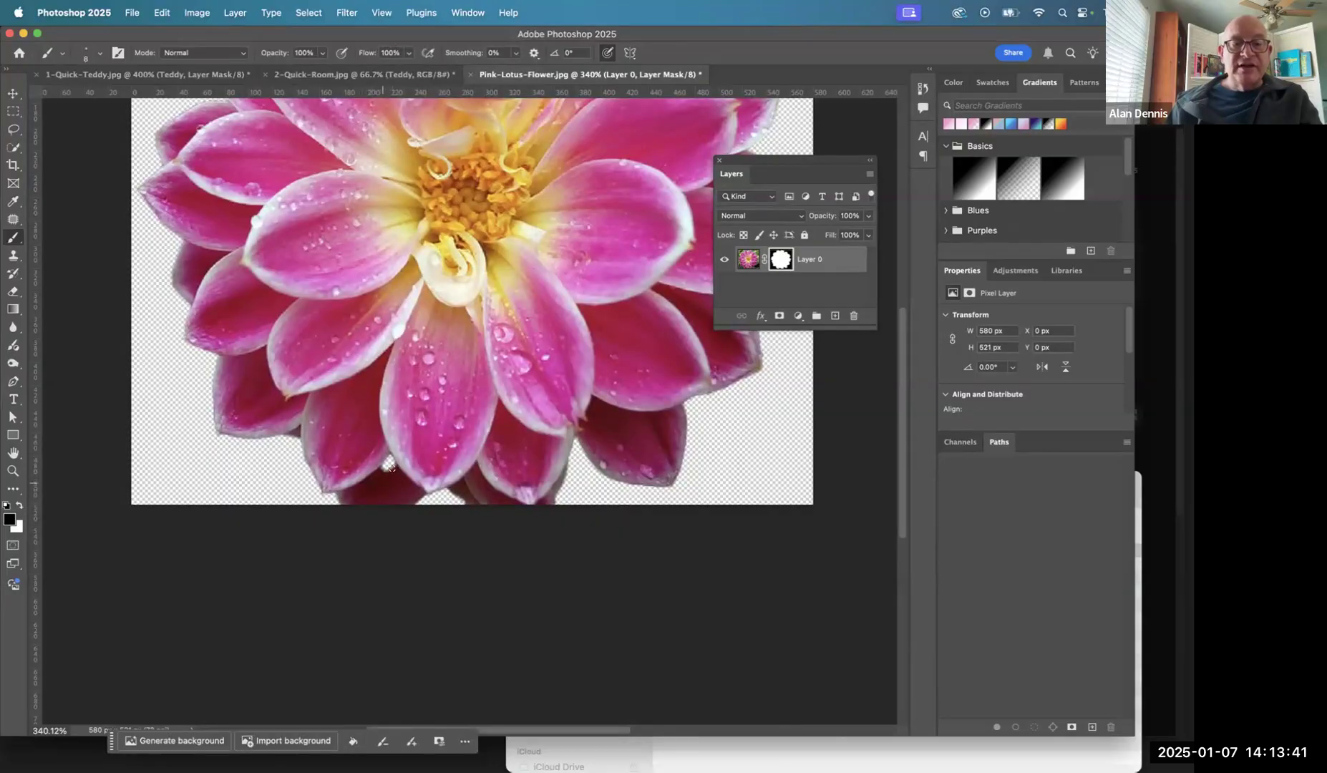
alt+click(781, 259)
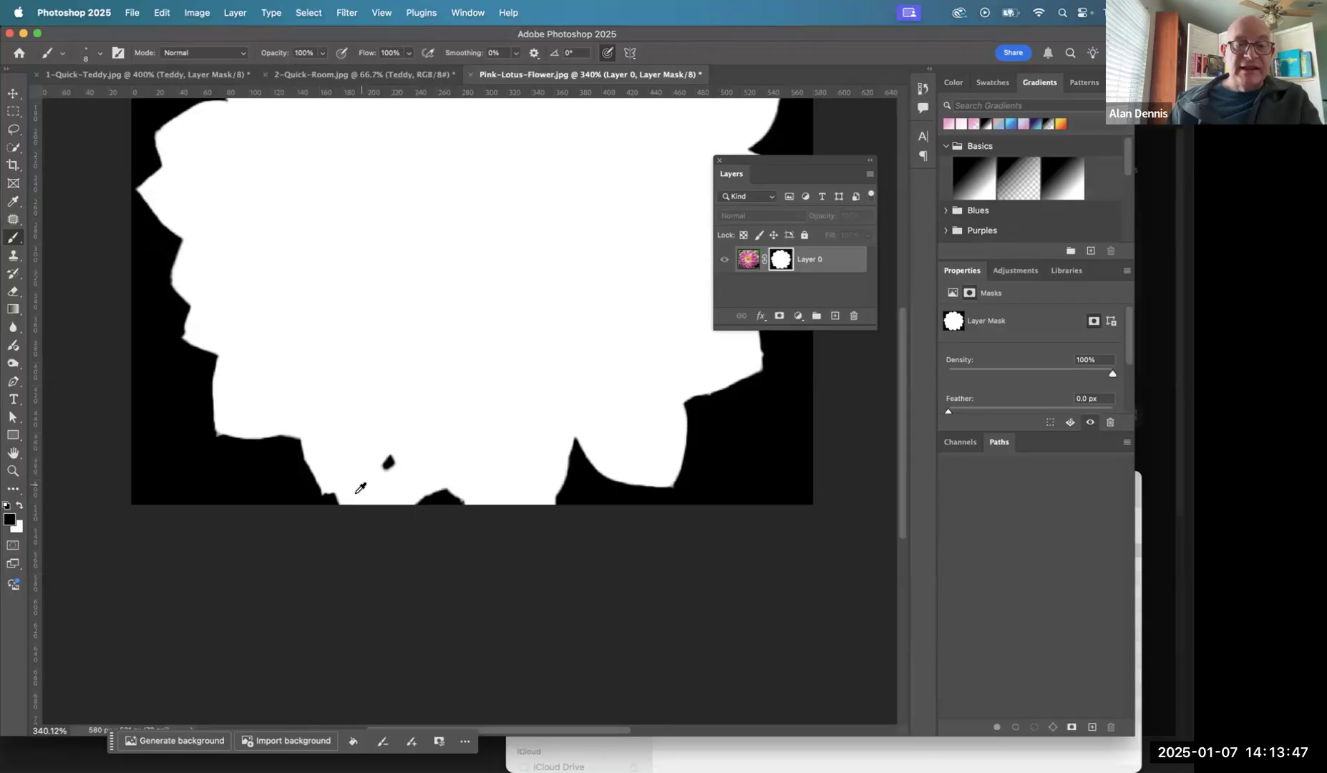
click(749, 259)
- Paint black on the layer mask with a 3 px brush to hide the dark sliver between the two lower-left petals
drag(382, 469, 386, 370)
drag(284, 323, 392, 437)
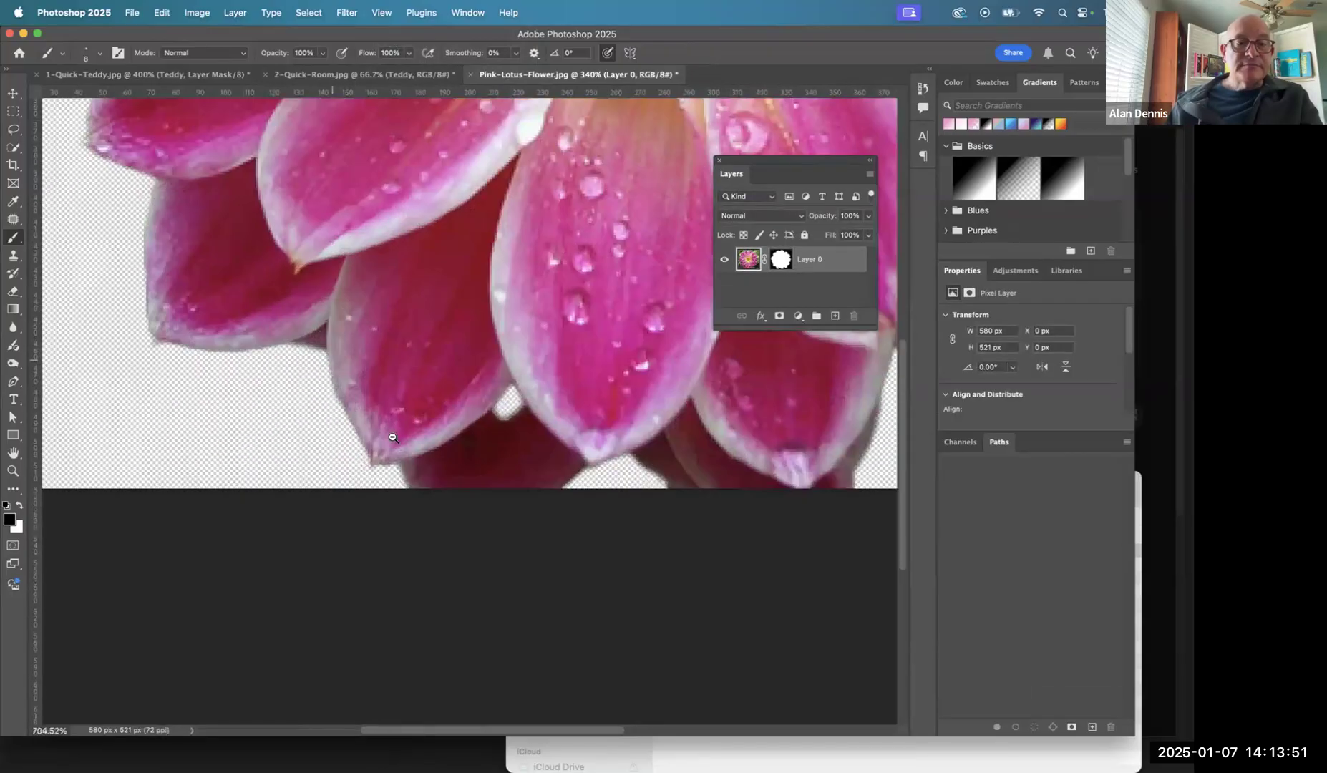
click(392, 438)
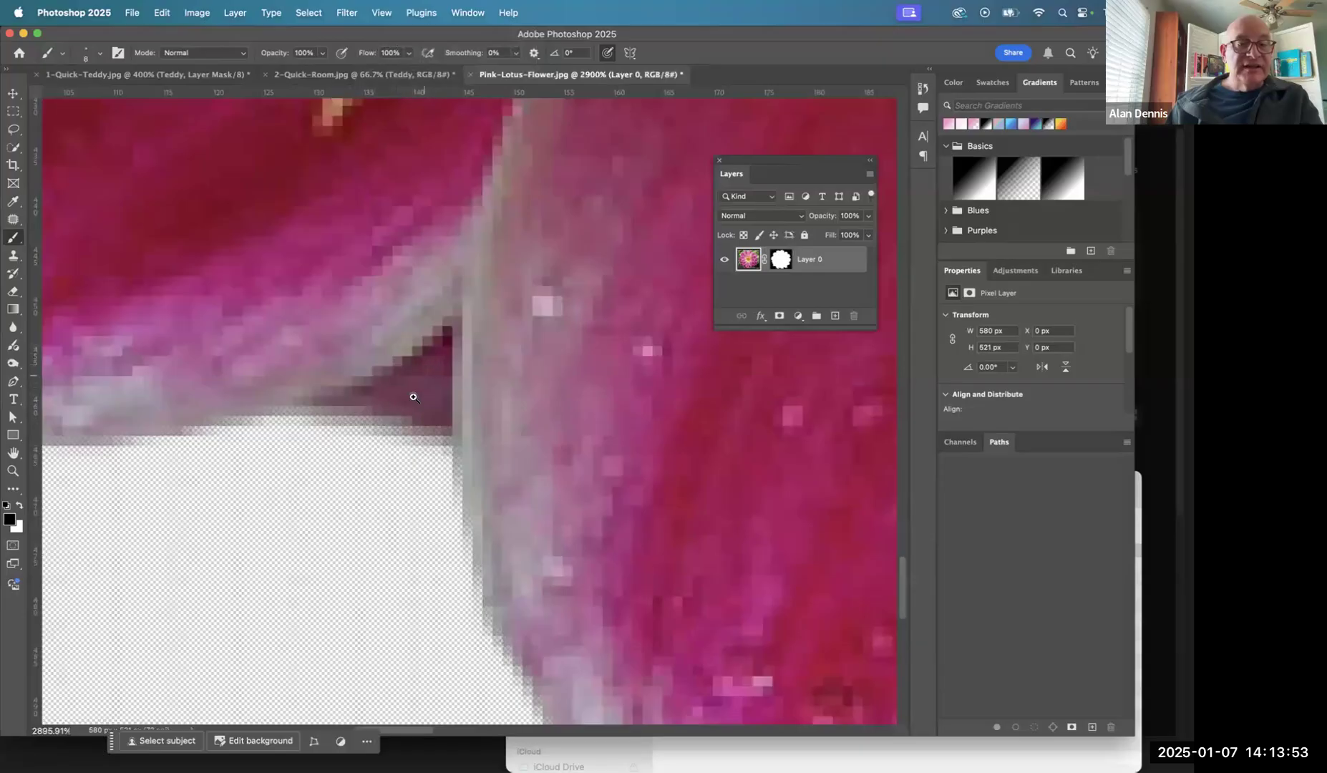
scroll(379, 379, right, 3)
scroll(380, 379, down, 2)
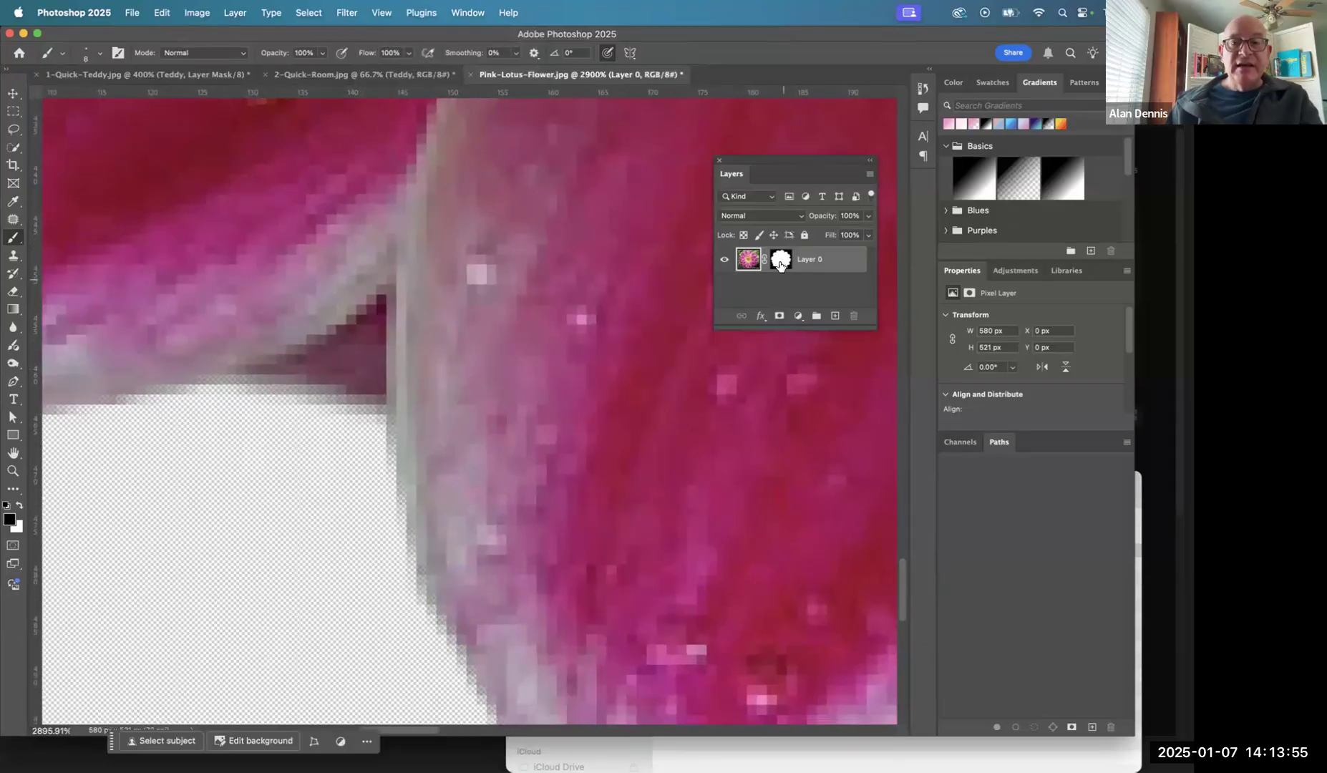
click(780, 262)
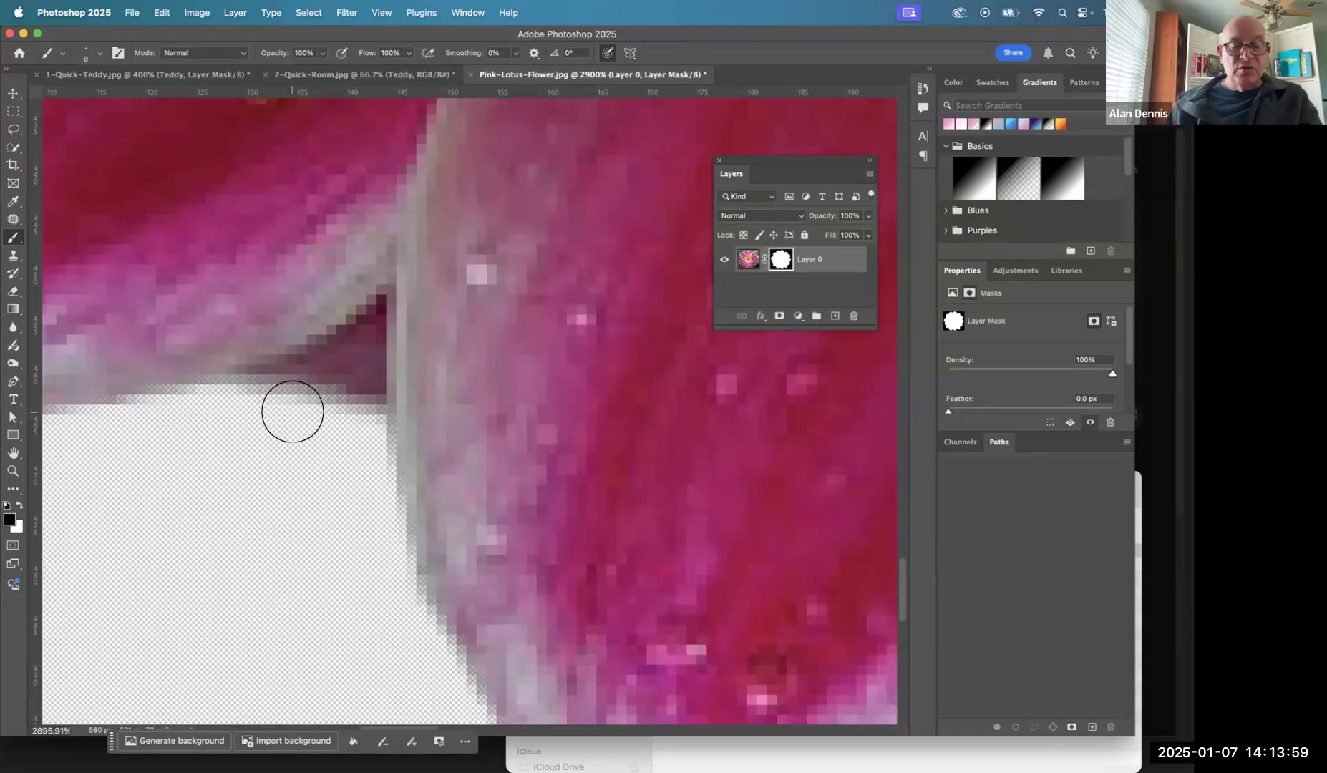
key(bracketleft)
key(bracketleft)
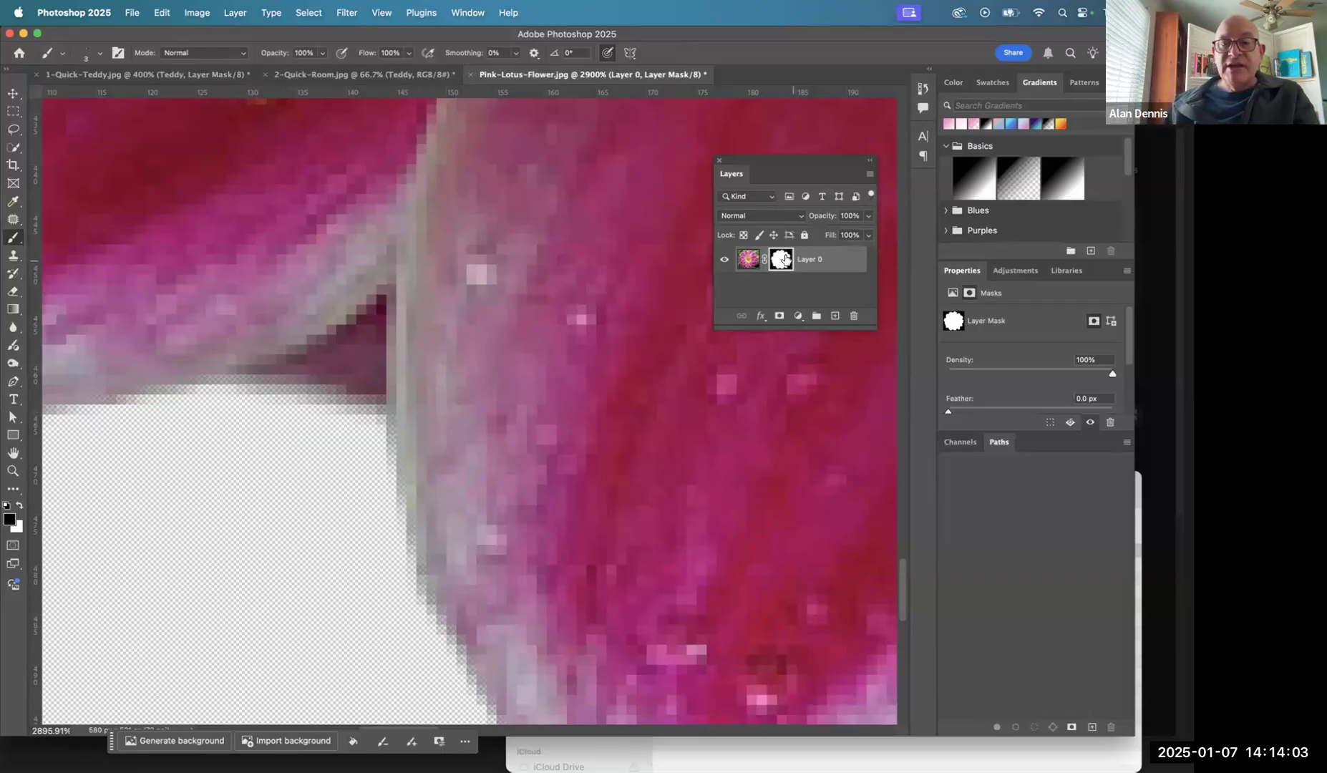
mouse_move(256, 398)
mouse_down()
mouse_move(292, 381)
mouse_move(259, 402)
mouse_move(345, 357)
mouse_move(379, 316)
mouse_move(246, 395)
mouse_move(330, 354)
mouse_move(315, 412)
mouse_move(361, 344)
mouse_move(362, 389)
mouse_move(370, 341)
mouse_move(342, 414)
mouse_up()
mouse_move(377, 340)
mouse_down()
mouse_move(379, 294)
mouse_move(371, 426)
mouse_up()
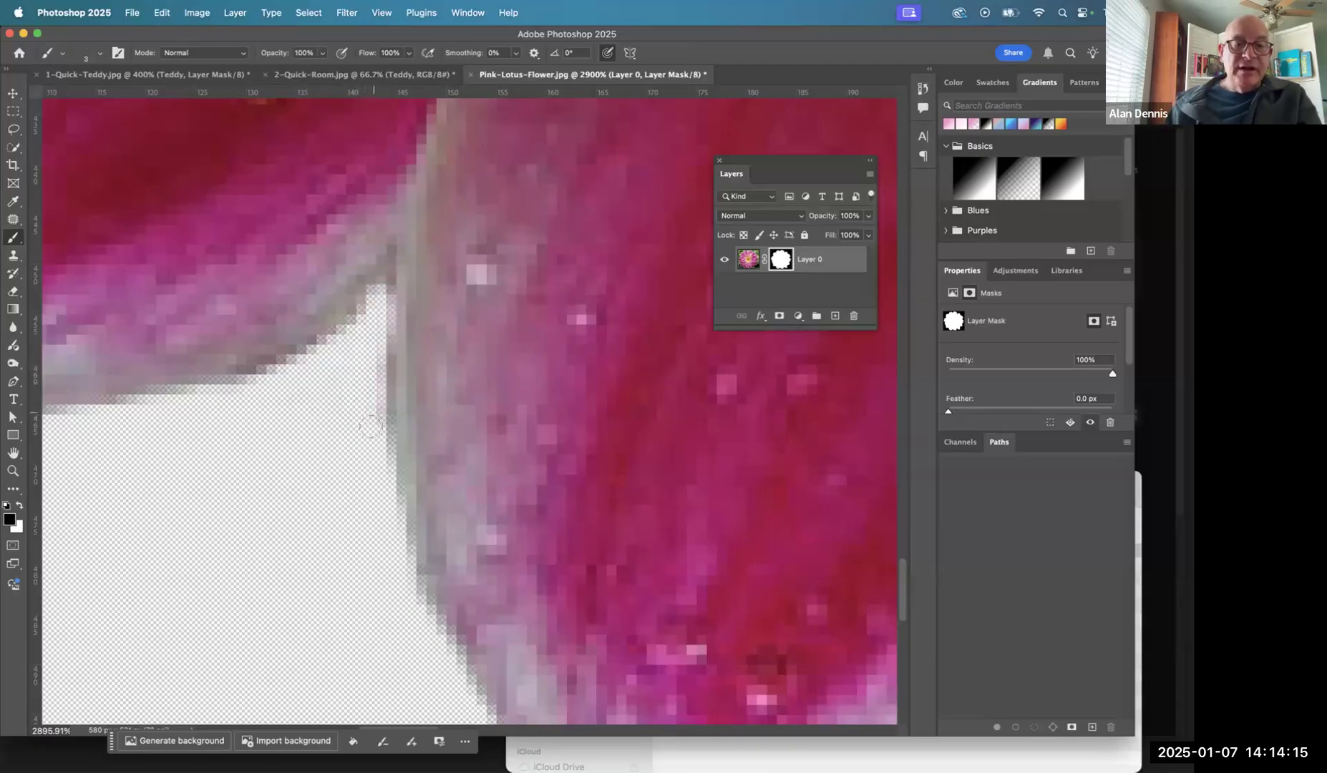
- Paint black on the mask along the lower edges of the lower-left and centre petals to outline them against the dark petals behind
drag(534, 442, 384, 210)
drag(526, 345, 189, 129)
mouse_move(586, 312)
mouse_down()
mouse_move(471, 326)
mouse_move(491, 335)
mouse_up()
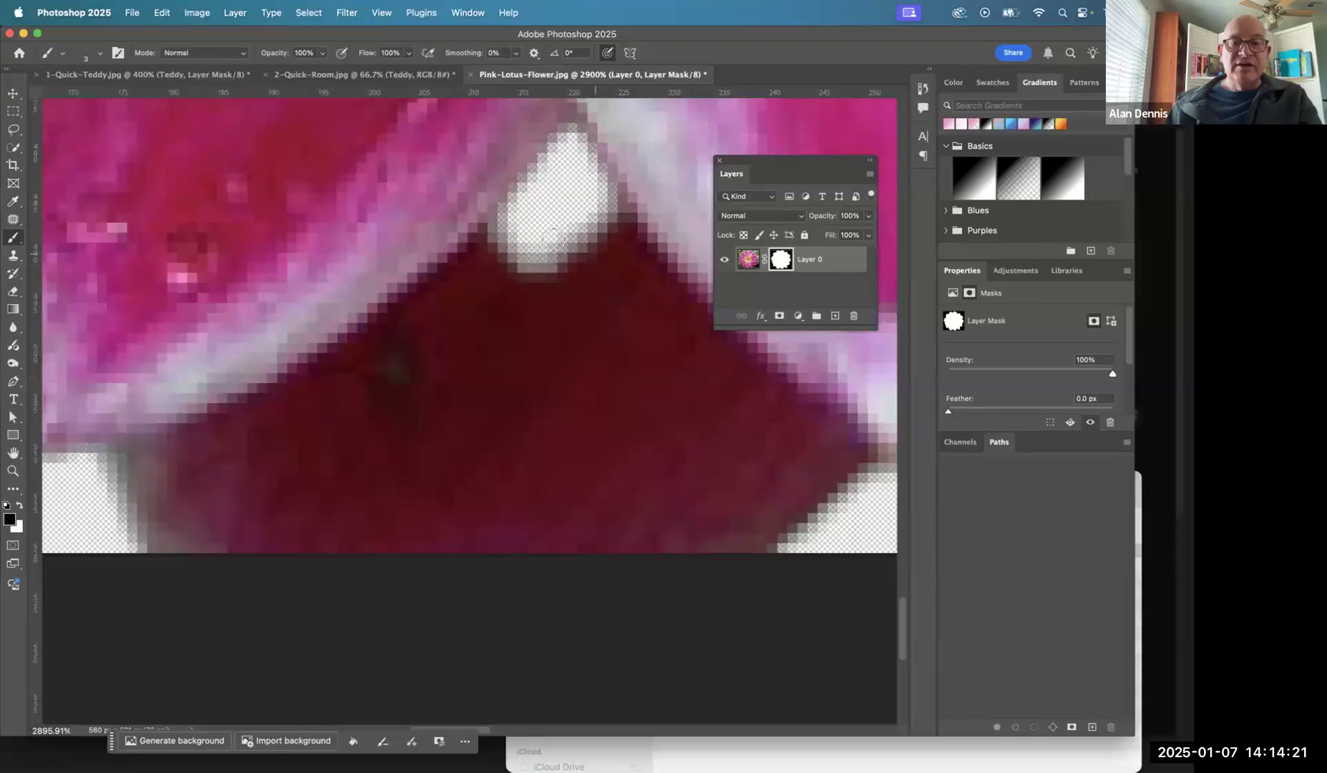
key(super+minus)
key(super+minus)
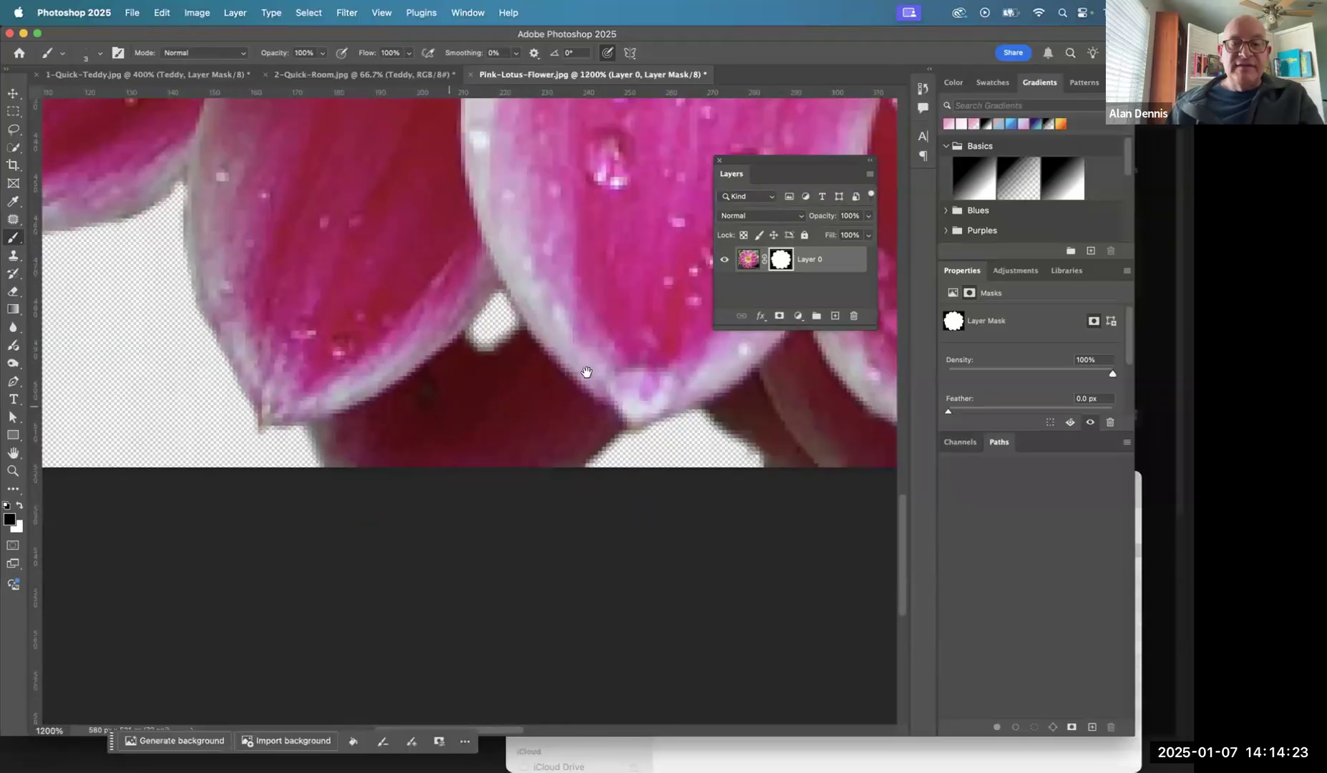
drag(586, 371, 289, 369)
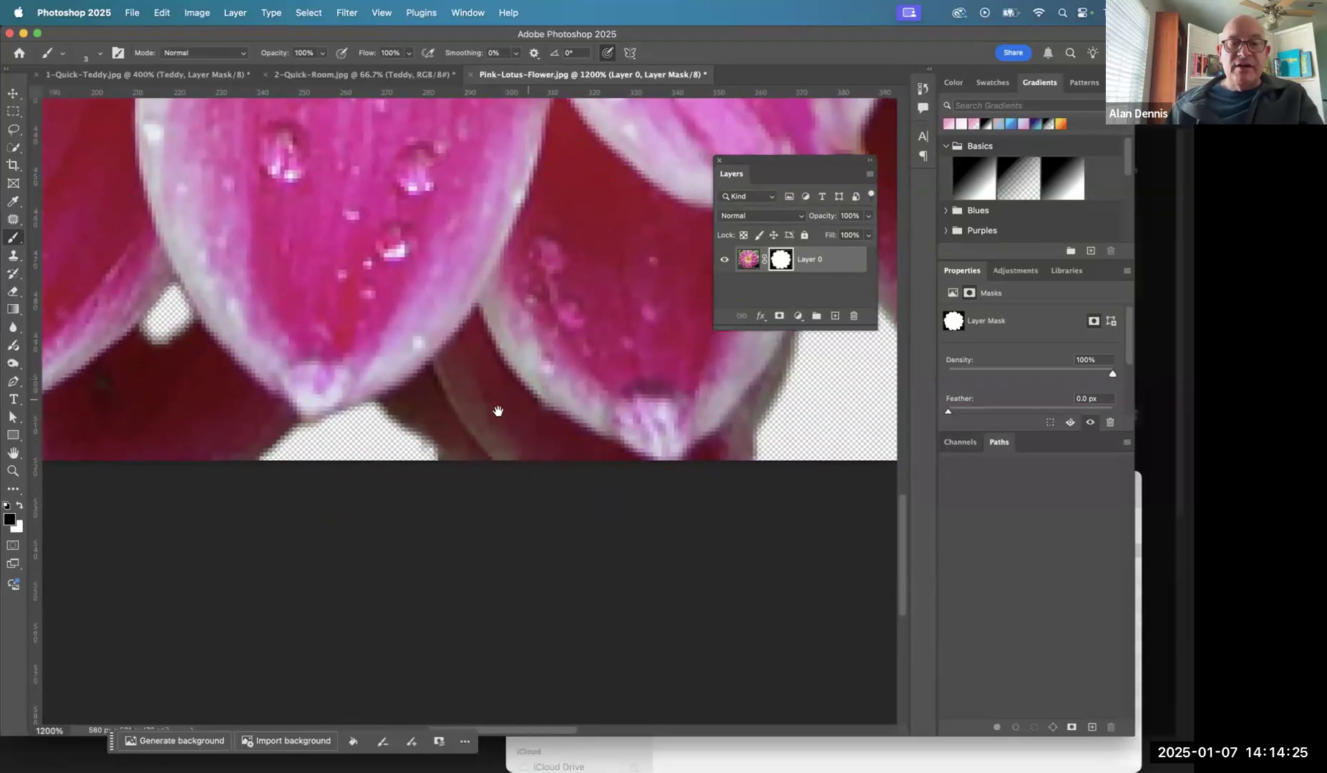
drag(345, 431, 816, 383)
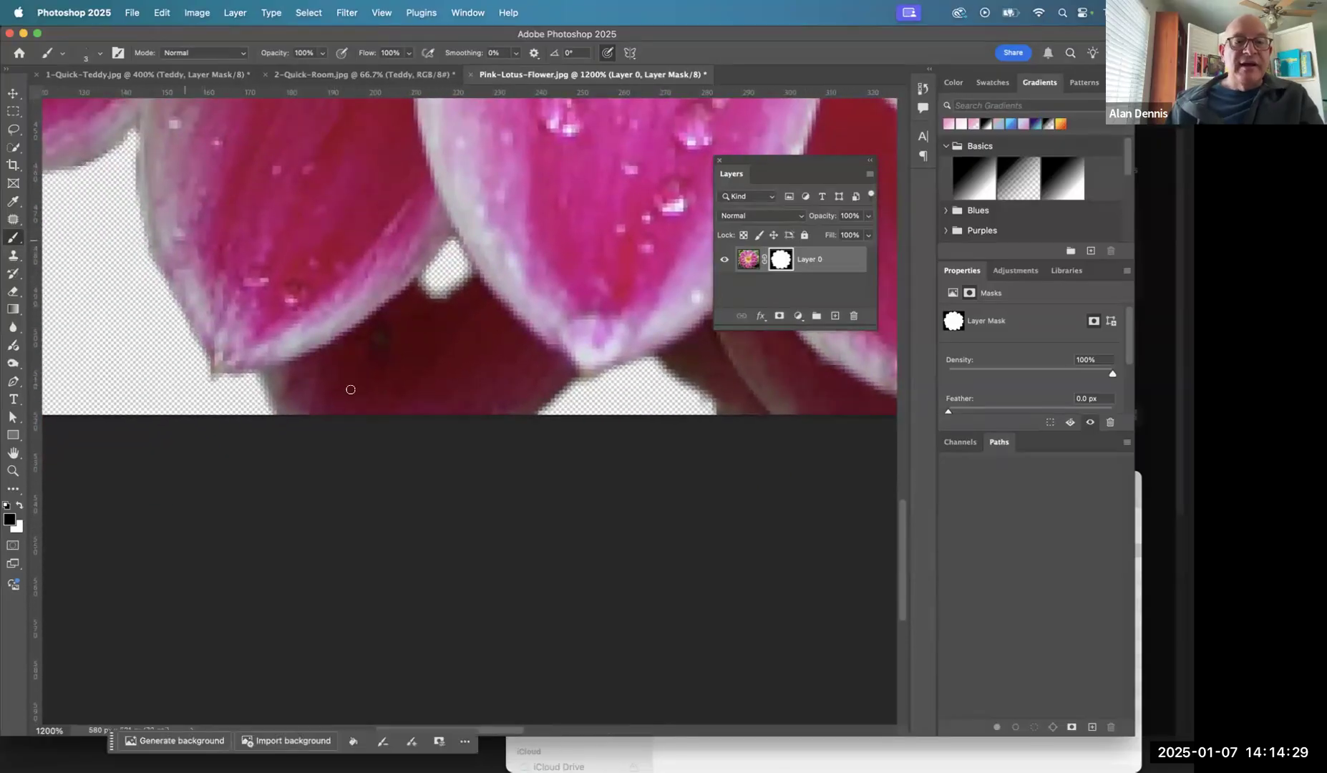
mouse_move(272, 370)
mouse_down()
mouse_move(434, 272)
mouse_move(454, 233)
mouse_move(491, 295)
mouse_move(580, 383)
mouse_move(609, 383)
mouse_up()
drag(654, 310, 341, 313)
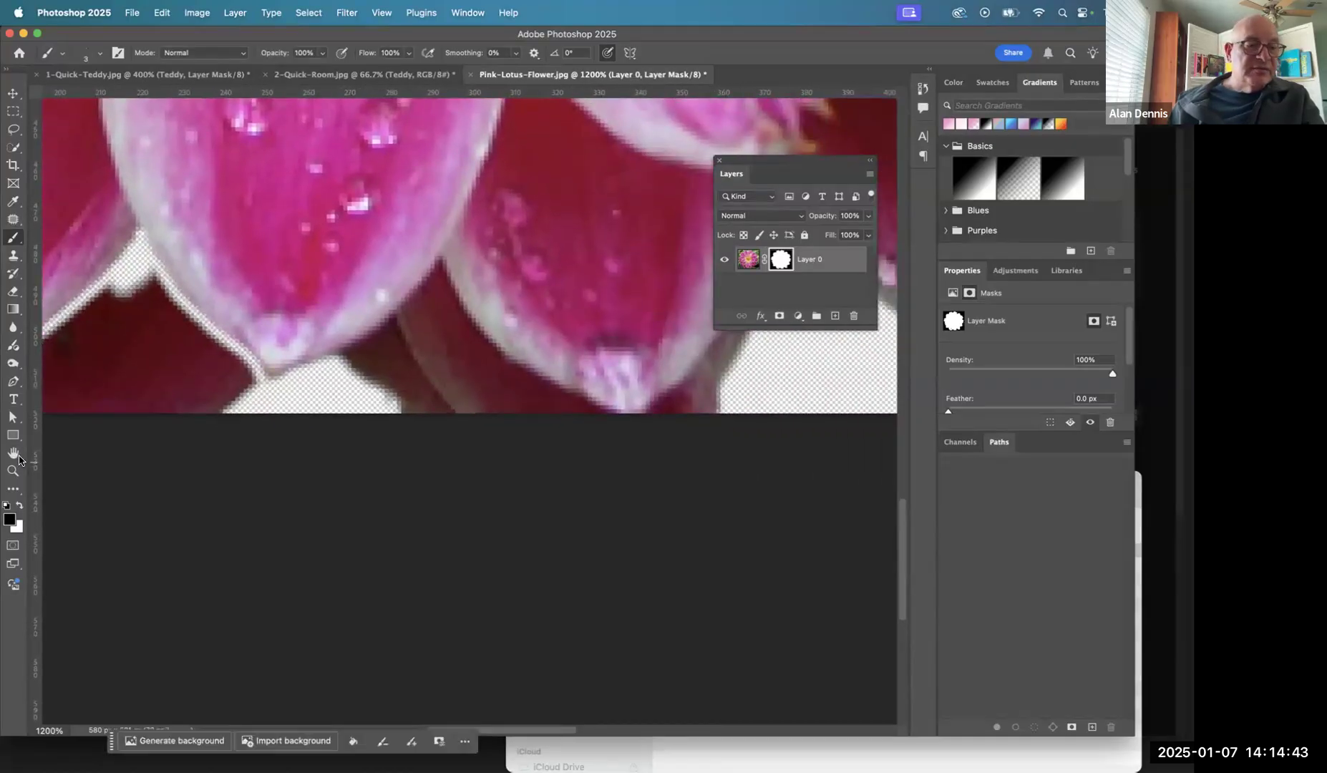
mouse_move(446, 279)
mouse_down()
mouse_move(118, 303)
mouse_move(504, 262)
mouse_move(423, 255)
mouse_move(308, 335)
mouse_up()
- Try masking along the lower edge of the petal beside the centre one with a stray stroke across its tip, undoing and redoing the strokes
mouse_move(420, 234)
mouse_down()
mouse_move(464, 314)
mouse_move(531, 348)
mouse_move(569, 336)
mouse_move(630, 270)
mouse_up()
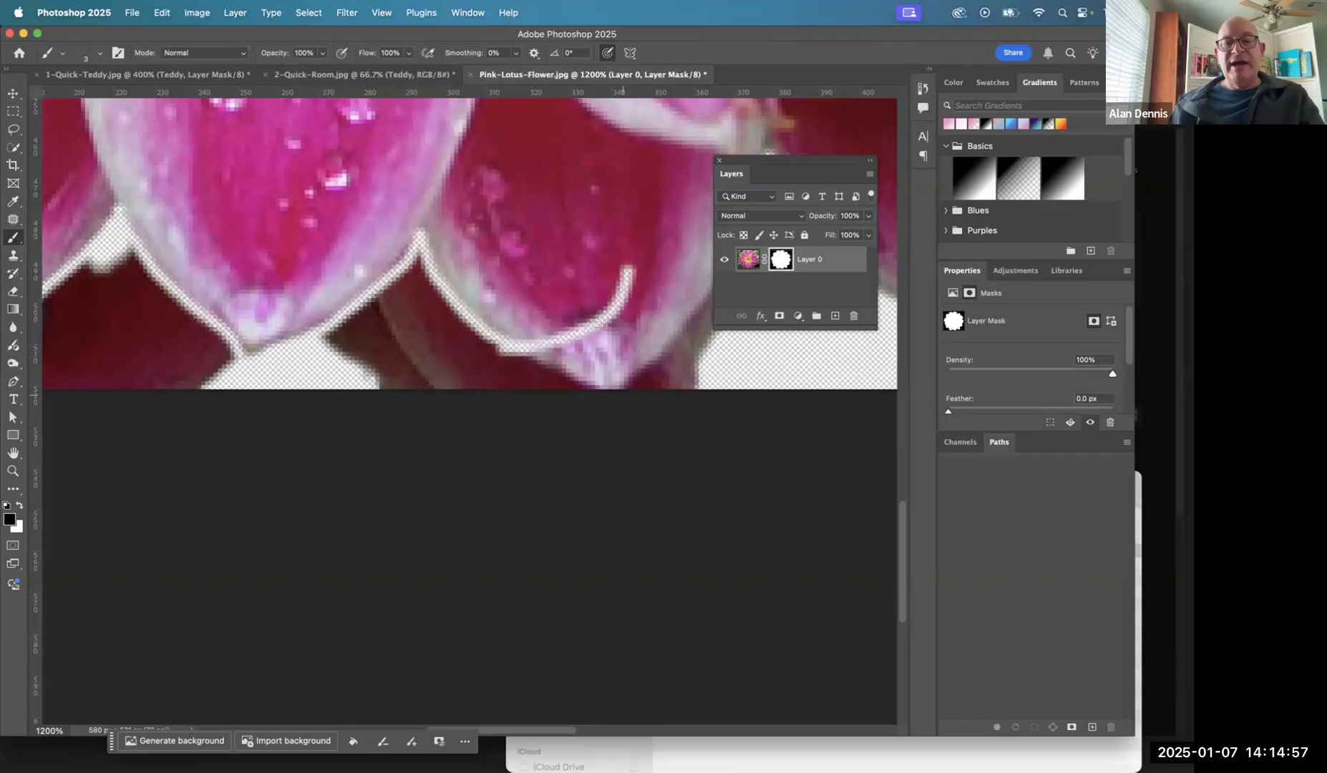
key(super+z)
key(super+z)
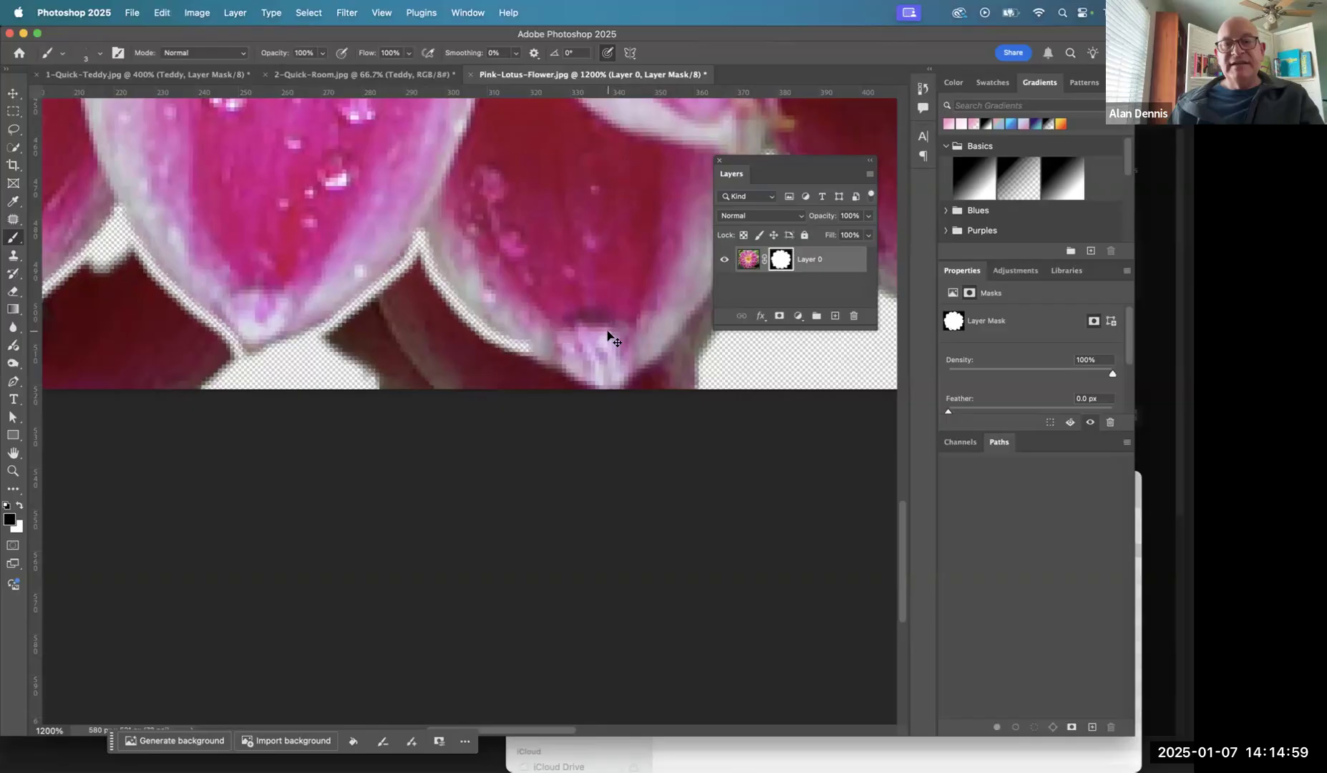
key(super+shift+z)
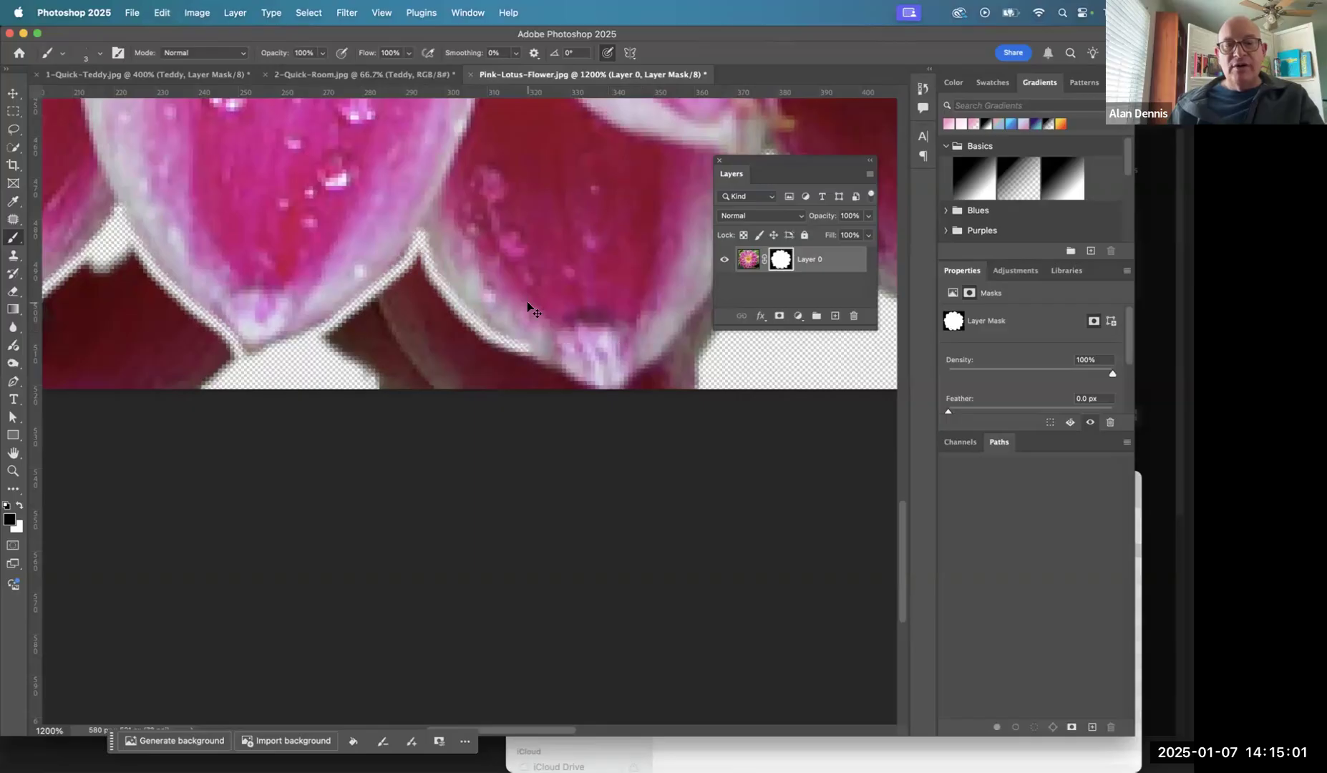
key(super+shift+z)
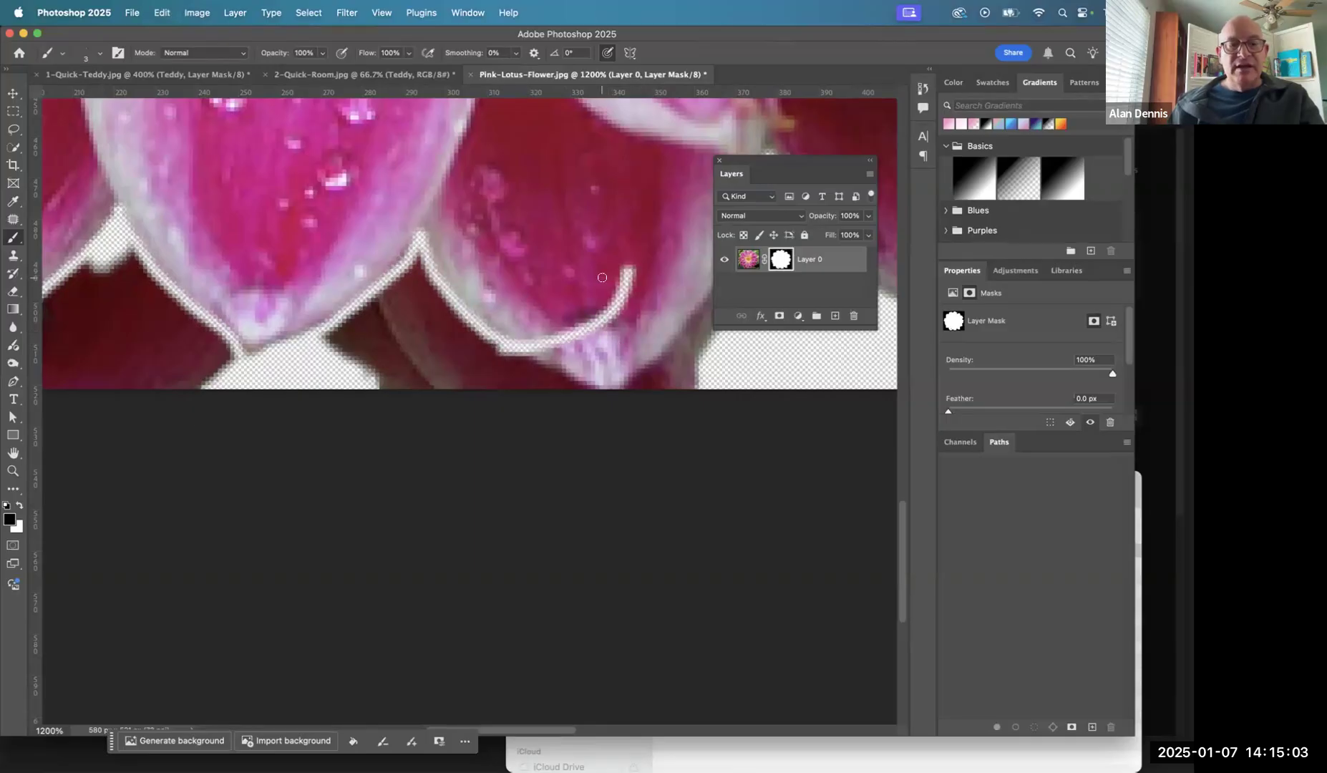
- Try to restore the petal under the stray stroke by painting on the mask with white as the foreground color
key(x)
click(9, 518)
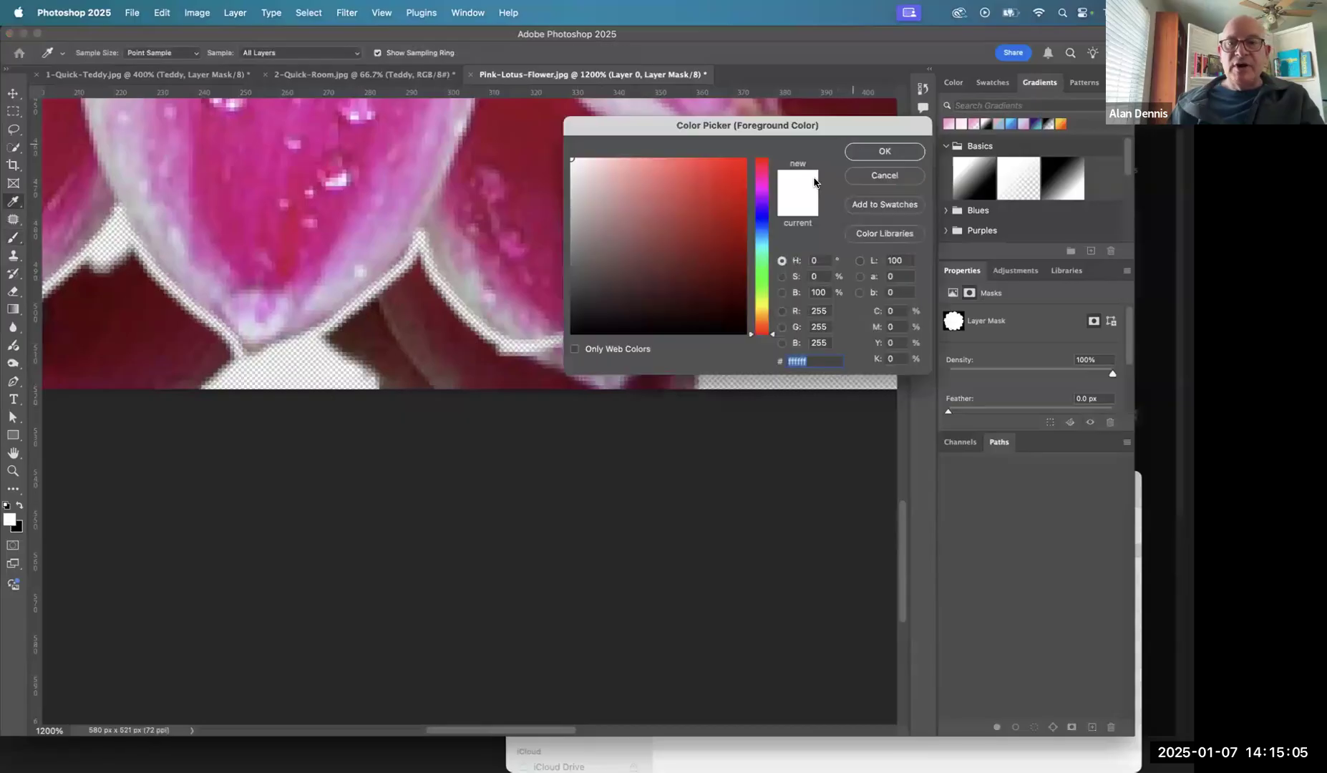
click(884, 153)
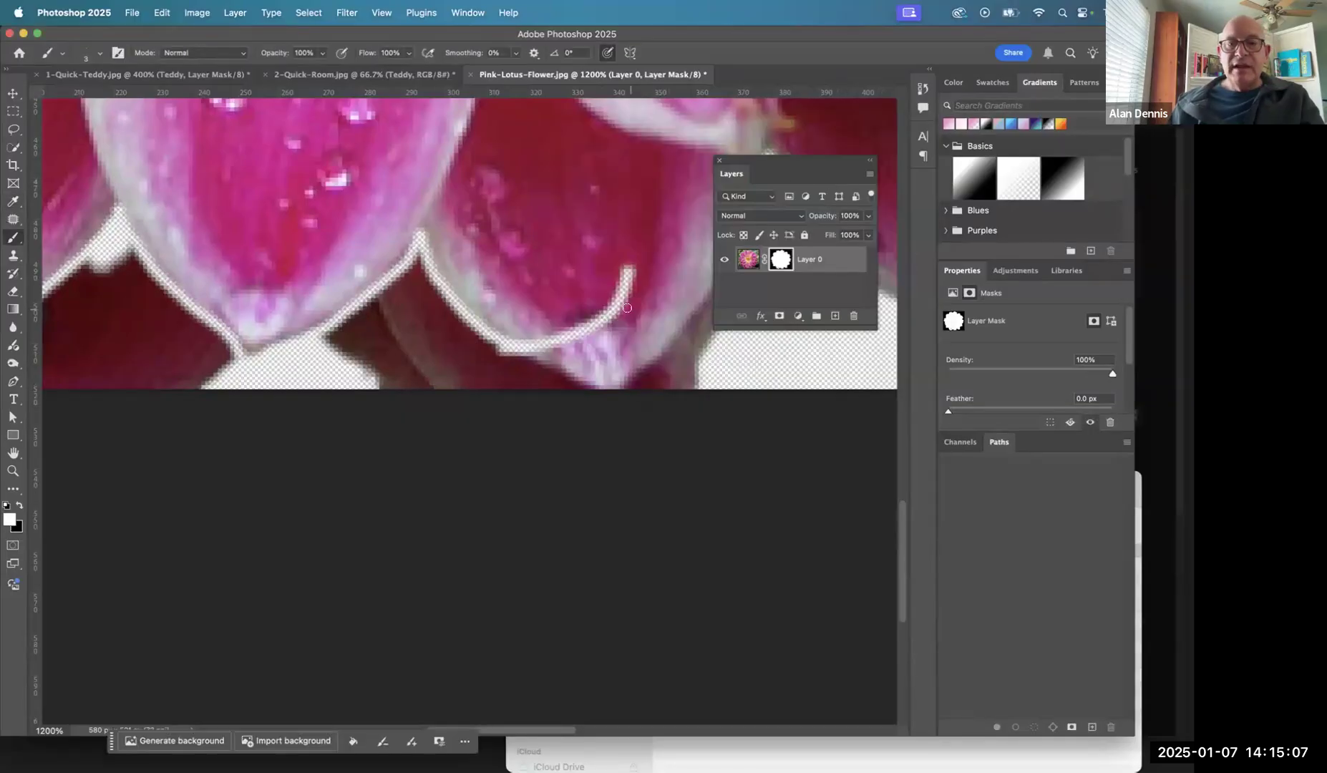
drag(623, 276, 608, 321)
- Undo the last three brush strokes on the mask, including the white repair and the stray stroke
key(super+z)
key(super+z)
key(super+z)
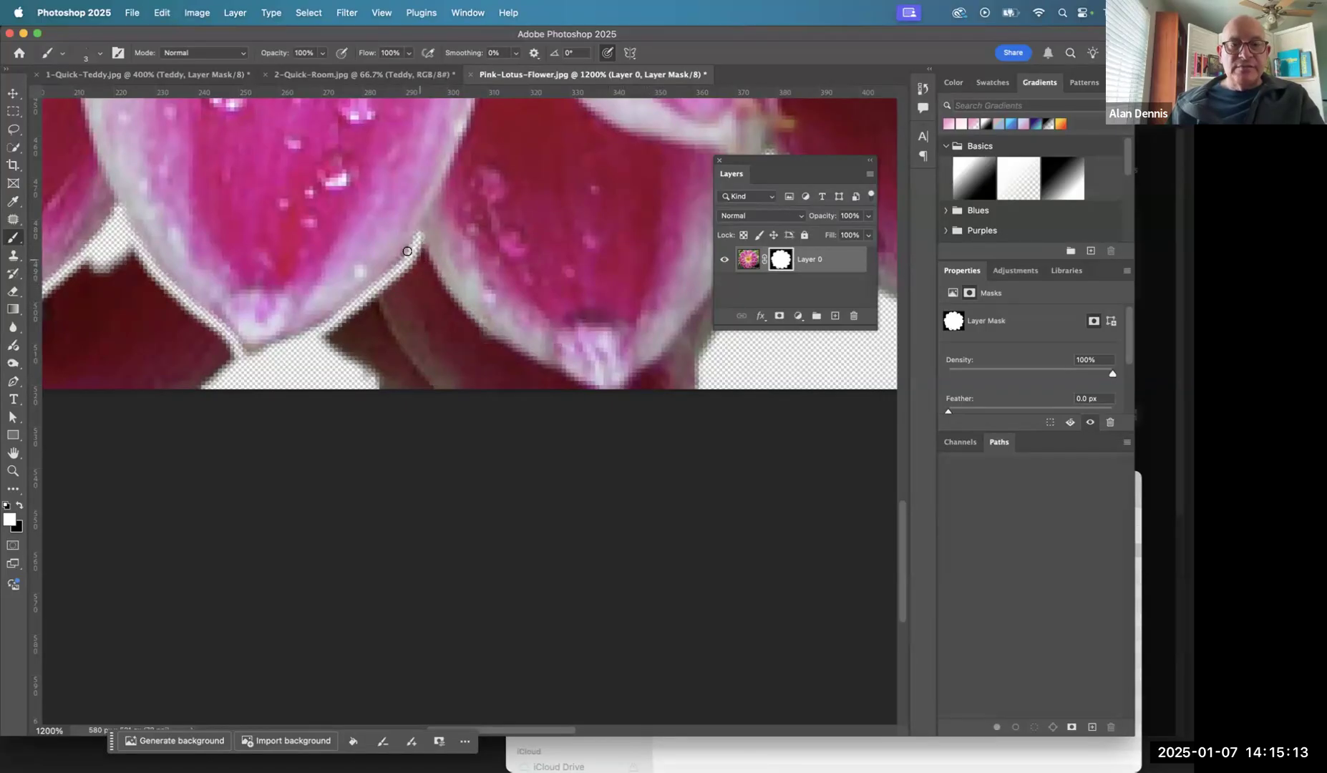
- Paint black on the mask around both sides of the petal beside the centre one and clear its gap to the neighbouring petal
key(x)
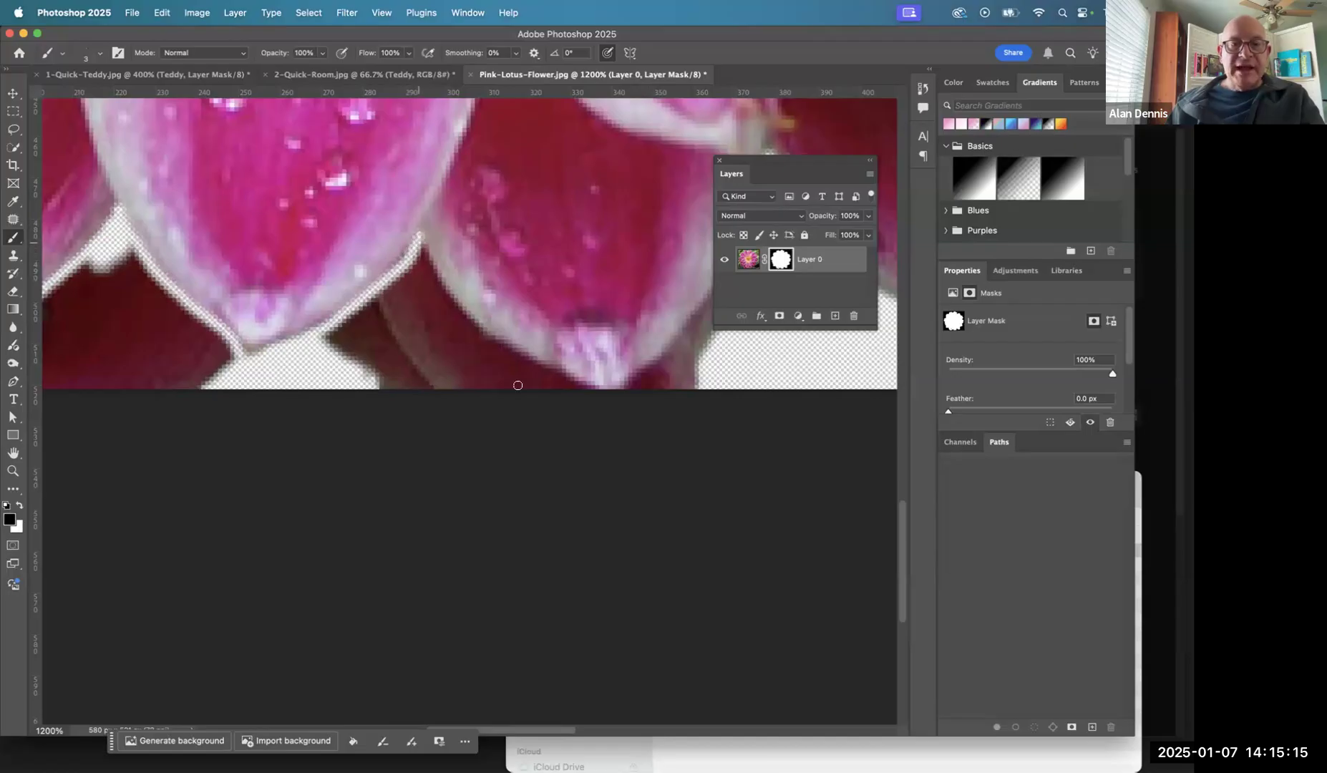
mouse_move(591, 392)
mouse_down()
mouse_move(495, 339)
mouse_move(418, 237)
mouse_up()
scroll(458, 365, right, 5)
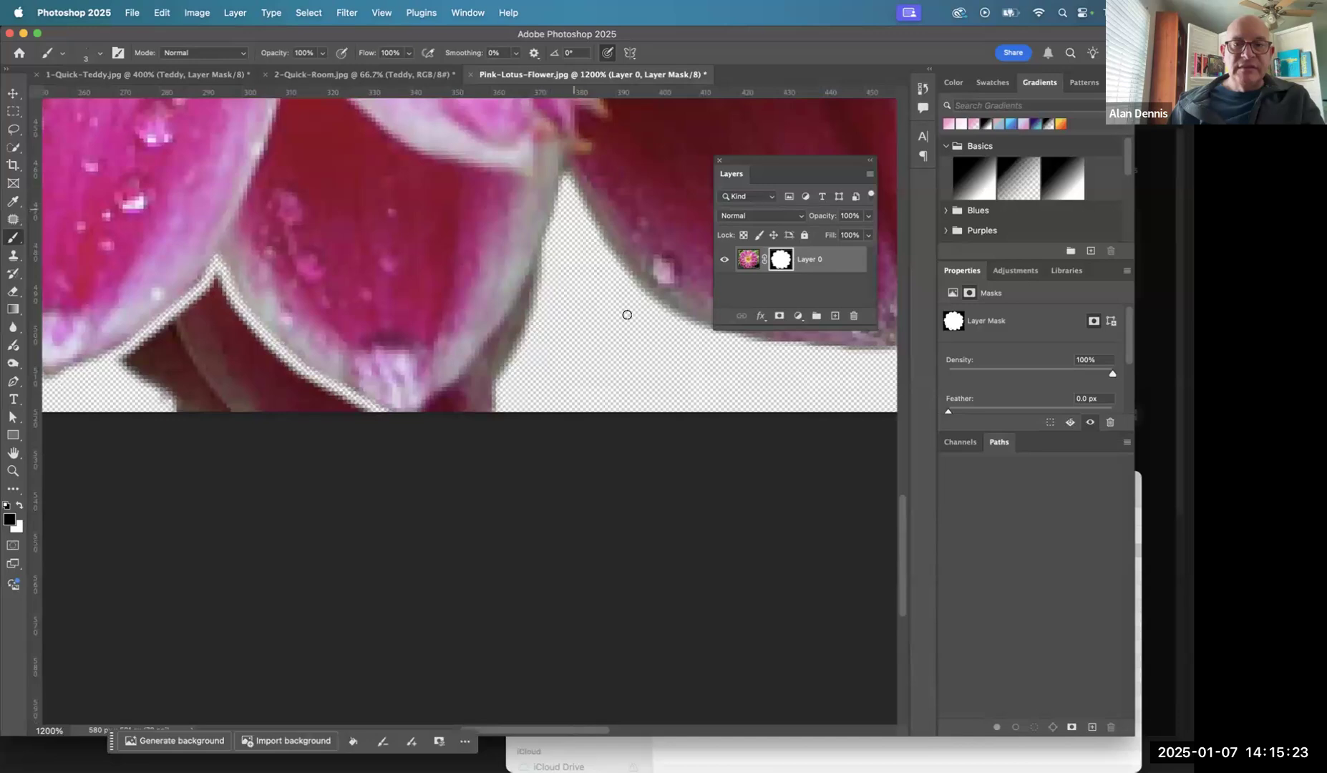
drag(573, 179, 645, 298)
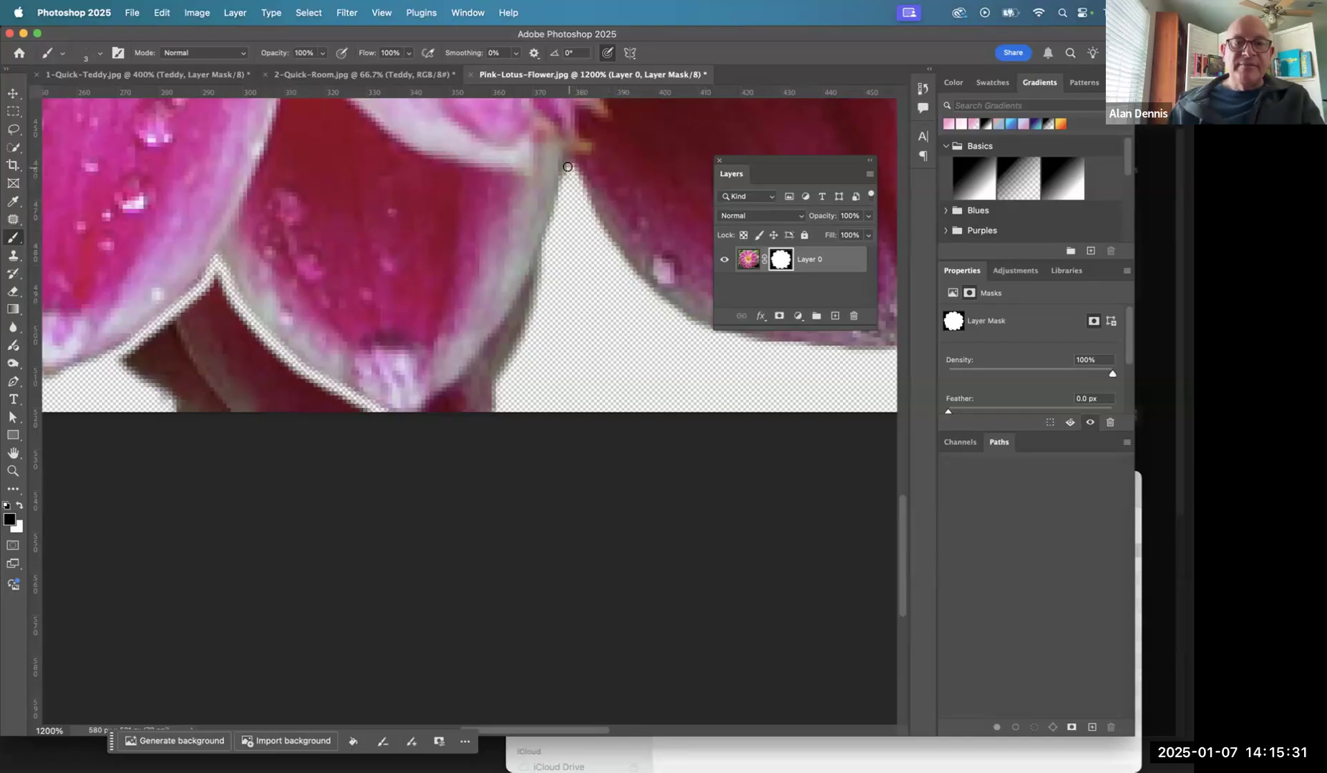
drag(541, 252, 486, 361)
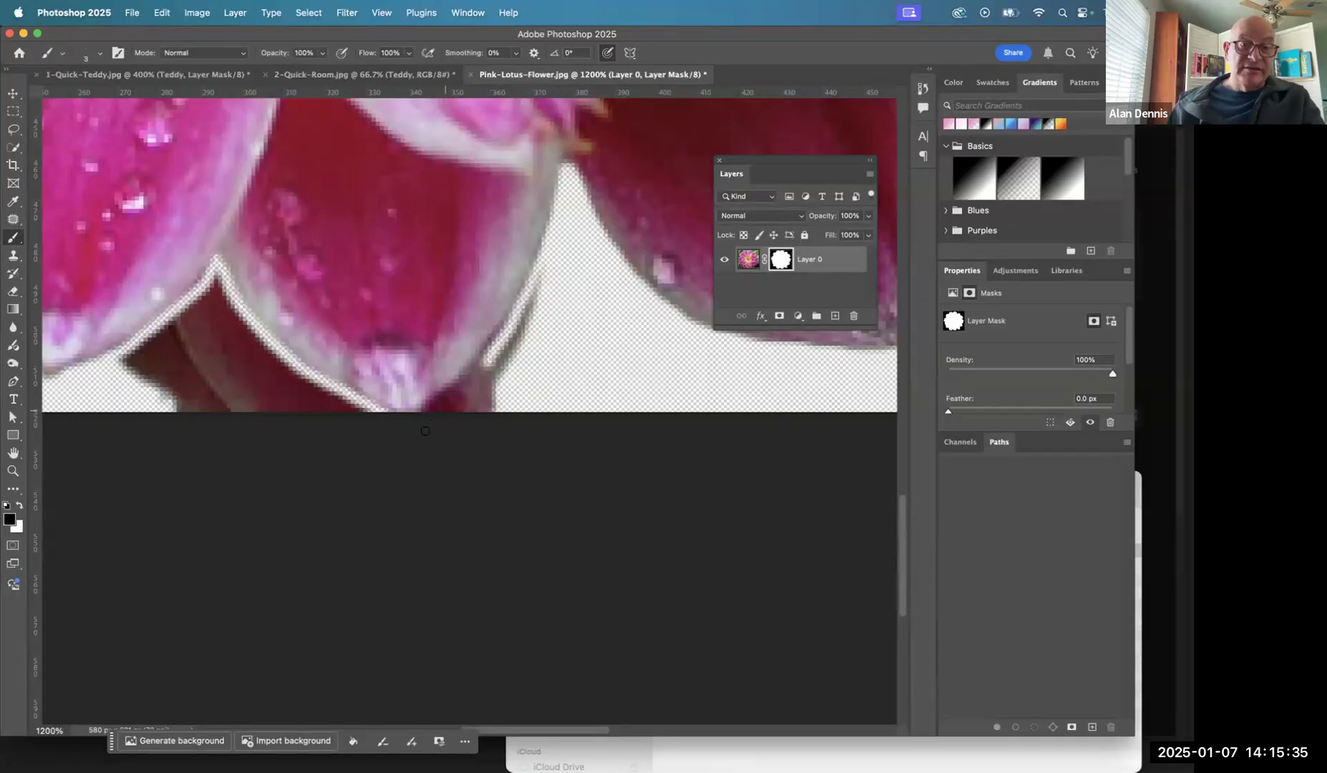
mouse_move(394, 410)
mouse_down()
mouse_move(462, 370)
mouse_move(517, 296)
mouse_move(562, 168)
mouse_move(525, 278)
mouse_up()
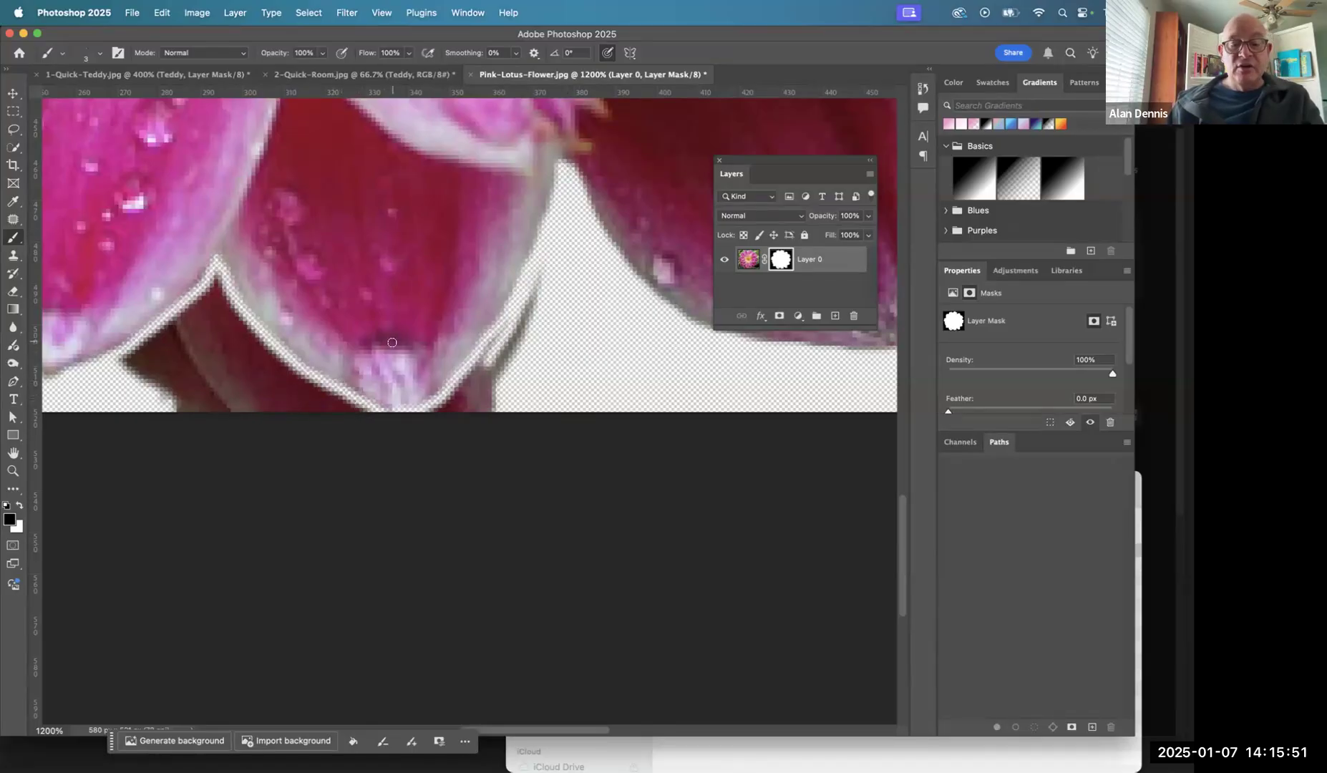
- Enlarge the brush and paint black on the mask to widen the cleared band below the centre lower petal and its left neighbour
drag(385, 340, 520, 287)
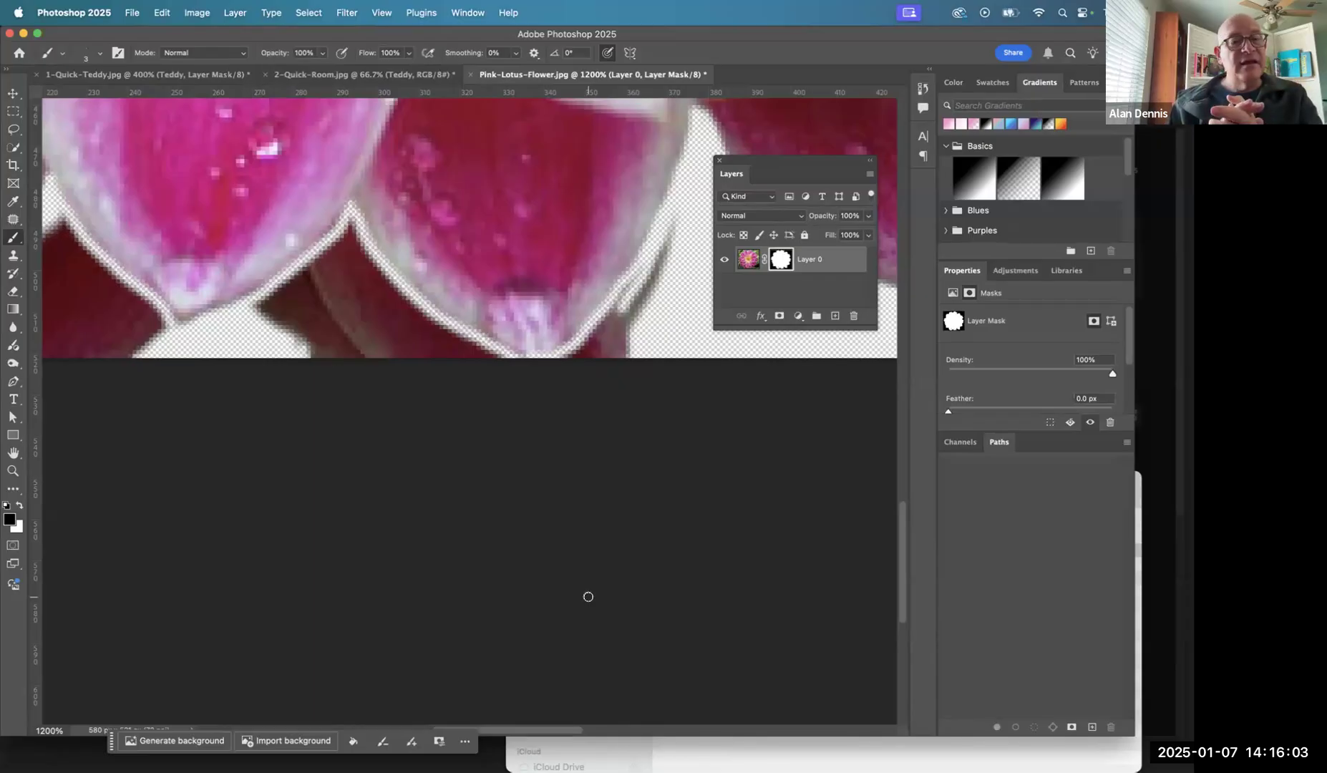
mouse_move(372, 385)
mouse_down()
mouse_move(565, 435)
mouse_move(622, 441)
mouse_move(635, 430)
mouse_up()
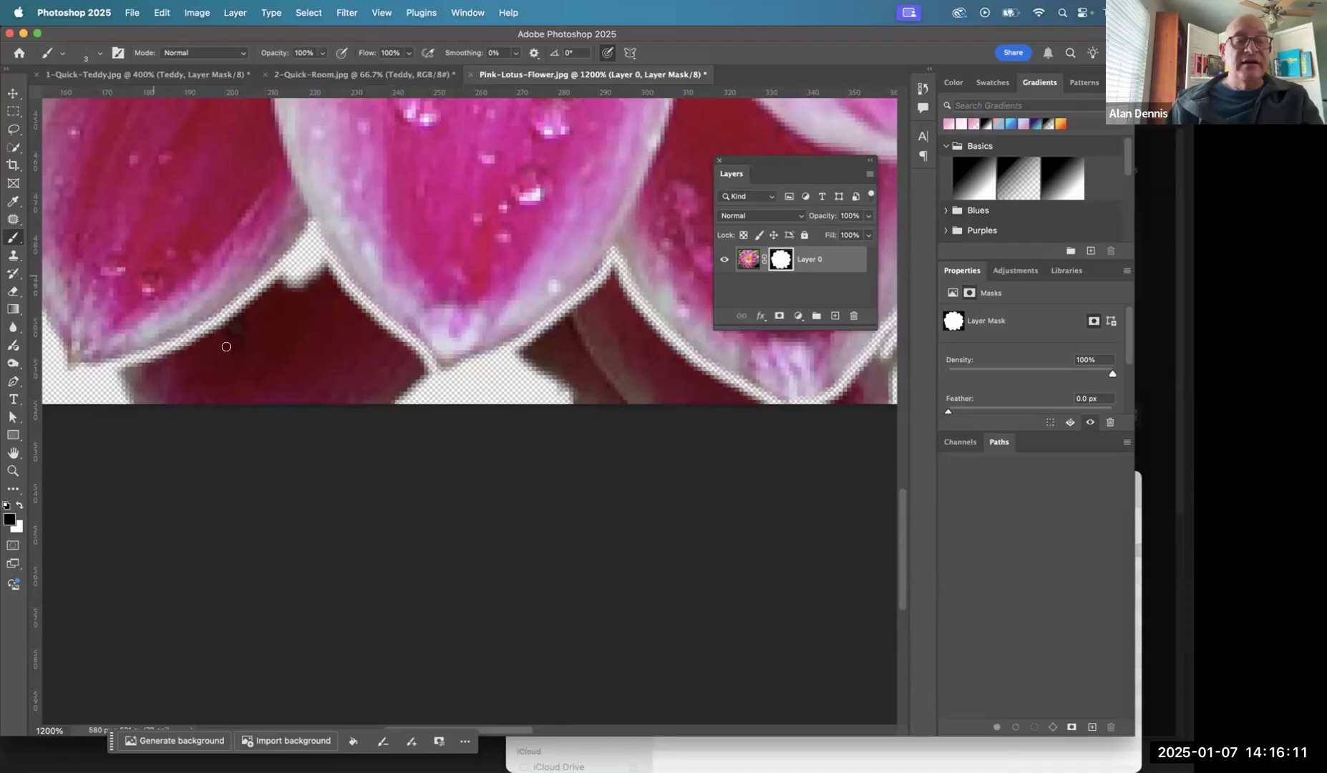
key(bracketright)
key(bracketright)
key(bracketright)
key(bracketright)
key(bracketright)
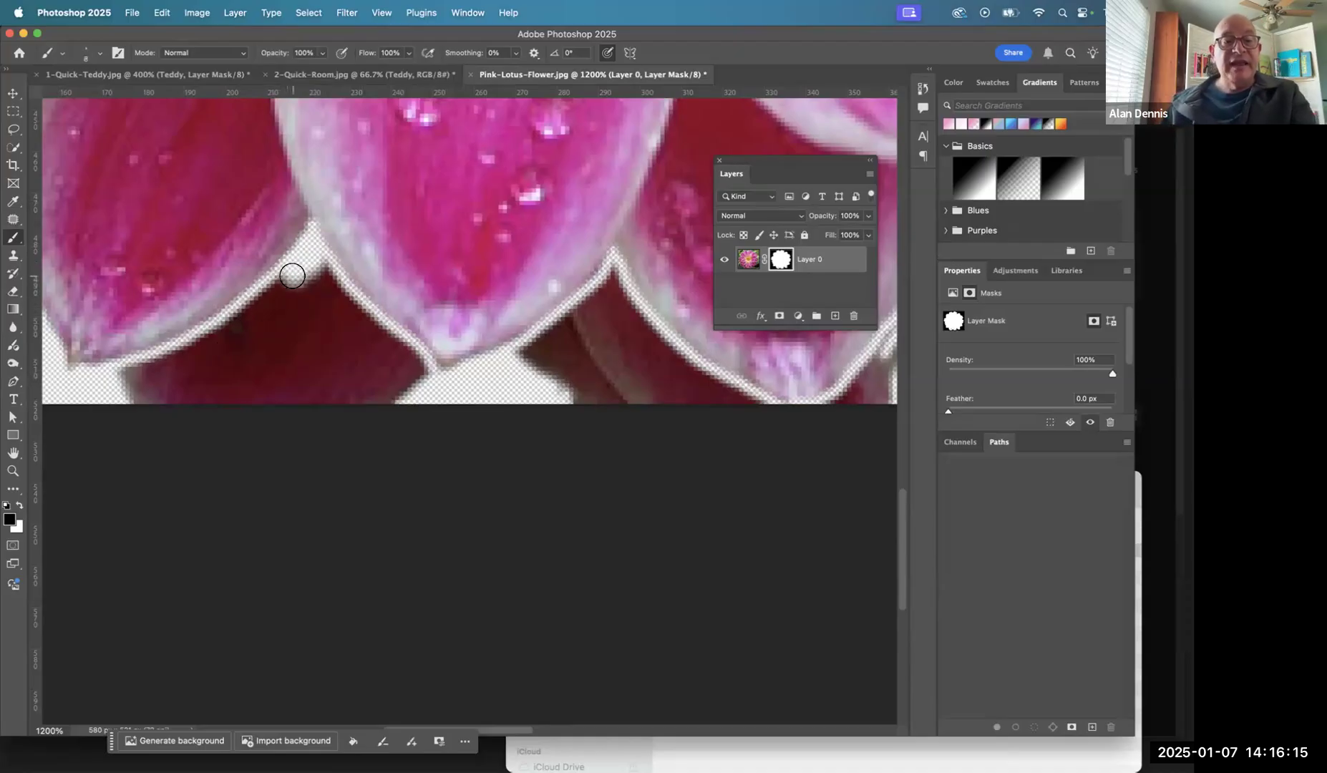
drag(265, 292, 122, 379)
mouse_move(261, 308)
mouse_down()
mouse_move(305, 312)
mouse_move(305, 278)
mouse_move(274, 305)
mouse_move(314, 273)
mouse_move(334, 288)
mouse_move(322, 268)
mouse_move(390, 360)
mouse_move(369, 328)
mouse_move(423, 375)
mouse_move(376, 328)
mouse_up()
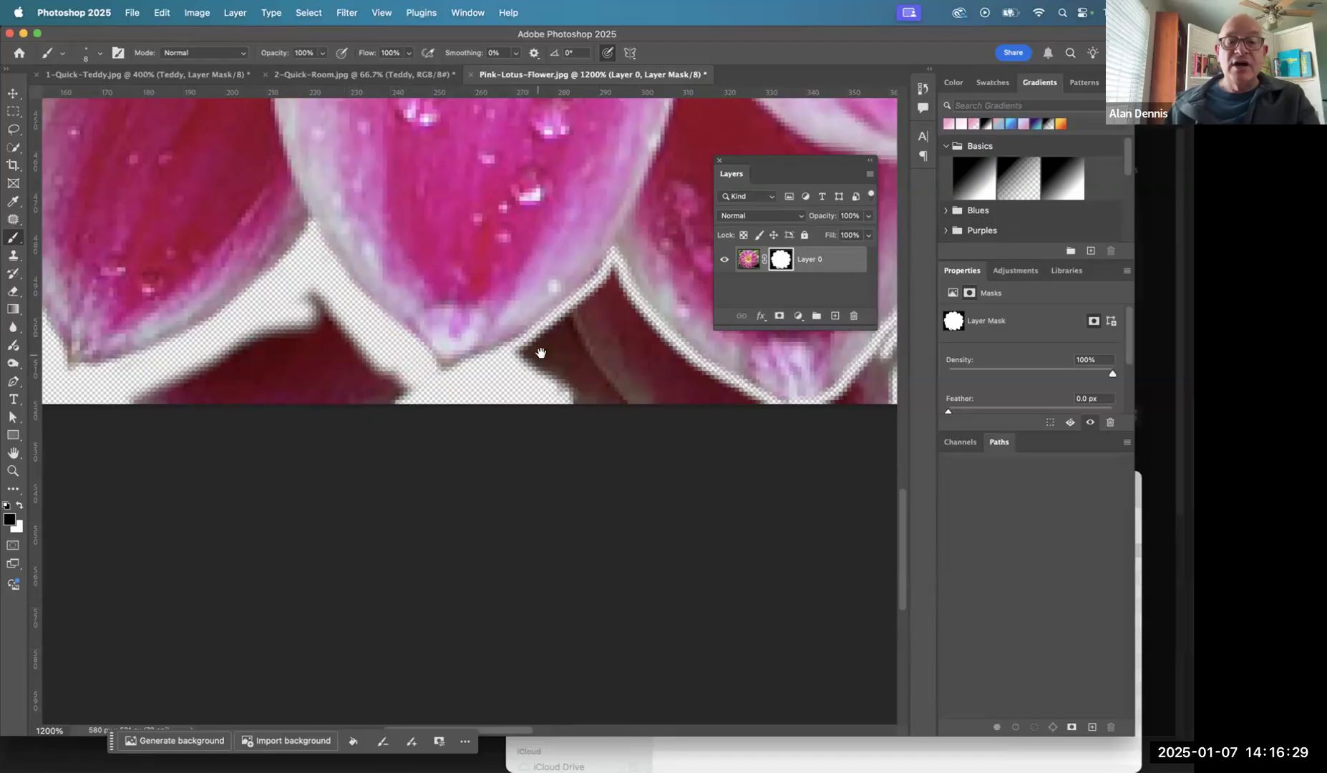
- Paint black on the mask along both sides of the gap between the centre lower petal and its right neighbour
drag(515, 339, 312, 324)
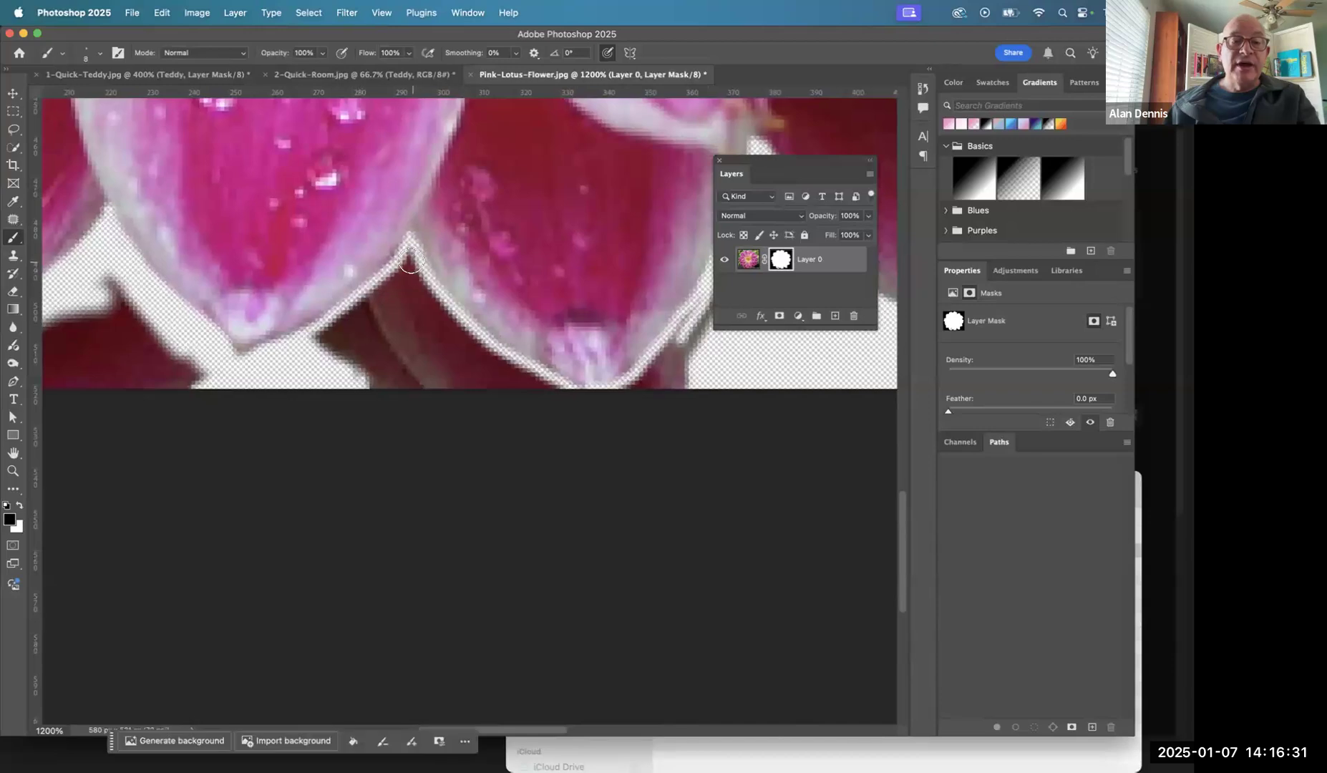
mouse_move(411, 257)
mouse_down()
mouse_move(312, 345)
mouse_move(369, 294)
mouse_up()
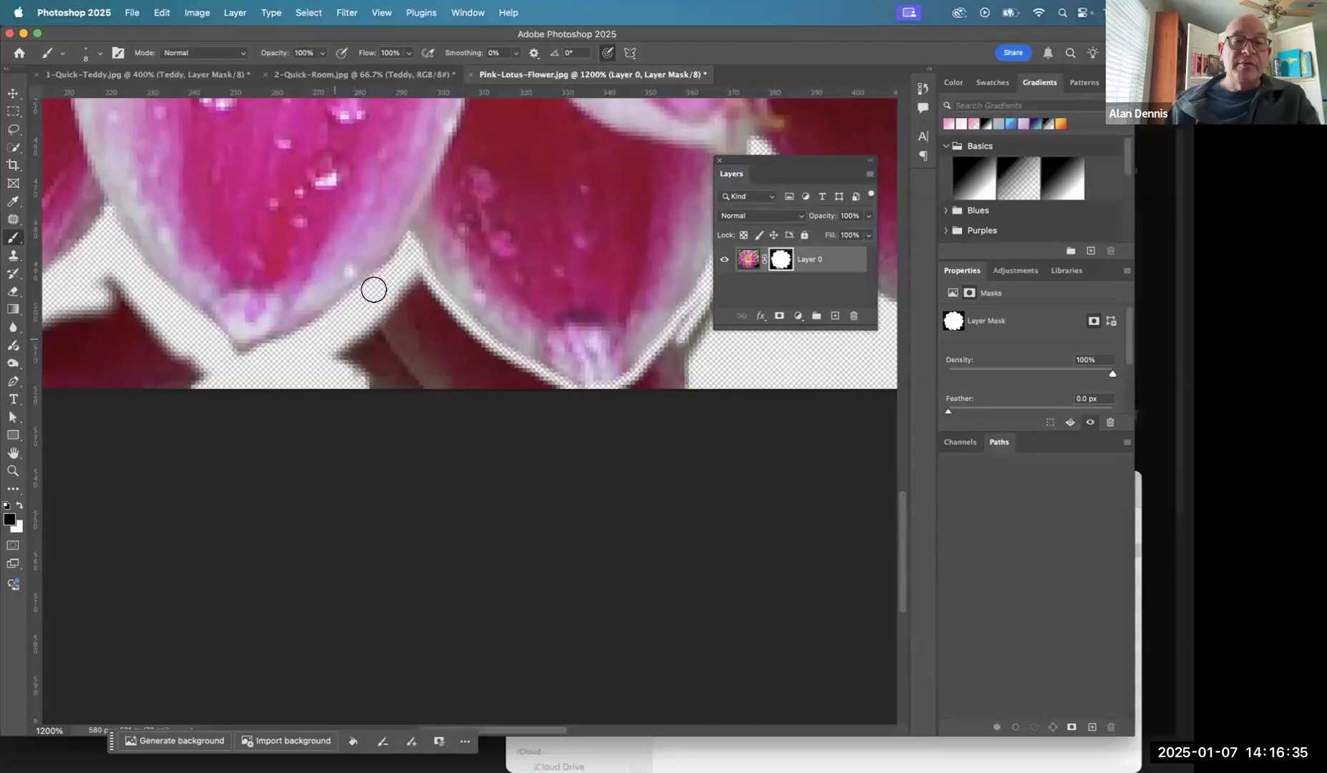
mouse_move(413, 265)
mouse_down()
mouse_move(434, 307)
mouse_move(456, 326)
mouse_move(414, 284)
mouse_move(545, 394)
mouse_up()
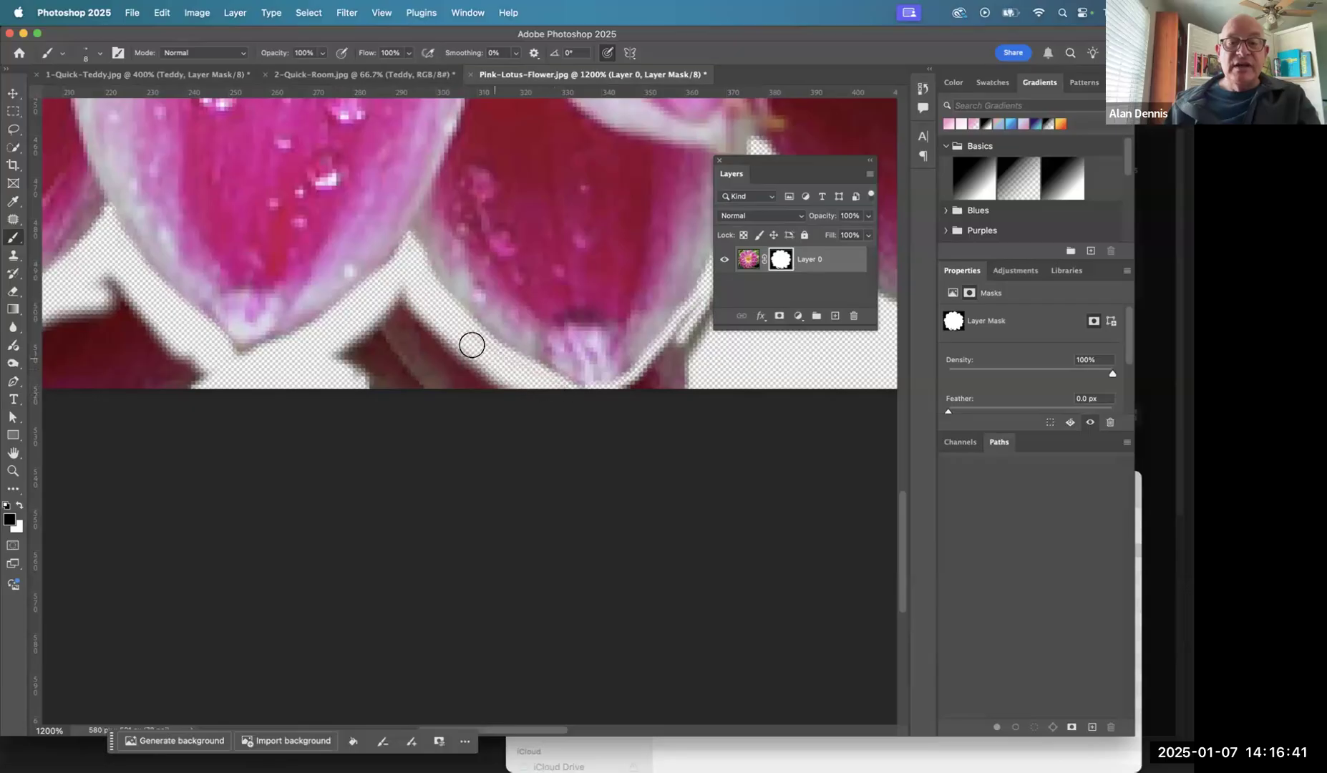
- Shift the flower layer within the canvas and paint out the dark strip along the outer side of the petal beside the centre one
mouse_move(558, 325)
mouse_down()
mouse_move(456, 325)
mouse_move(403, 305)
mouse_up()
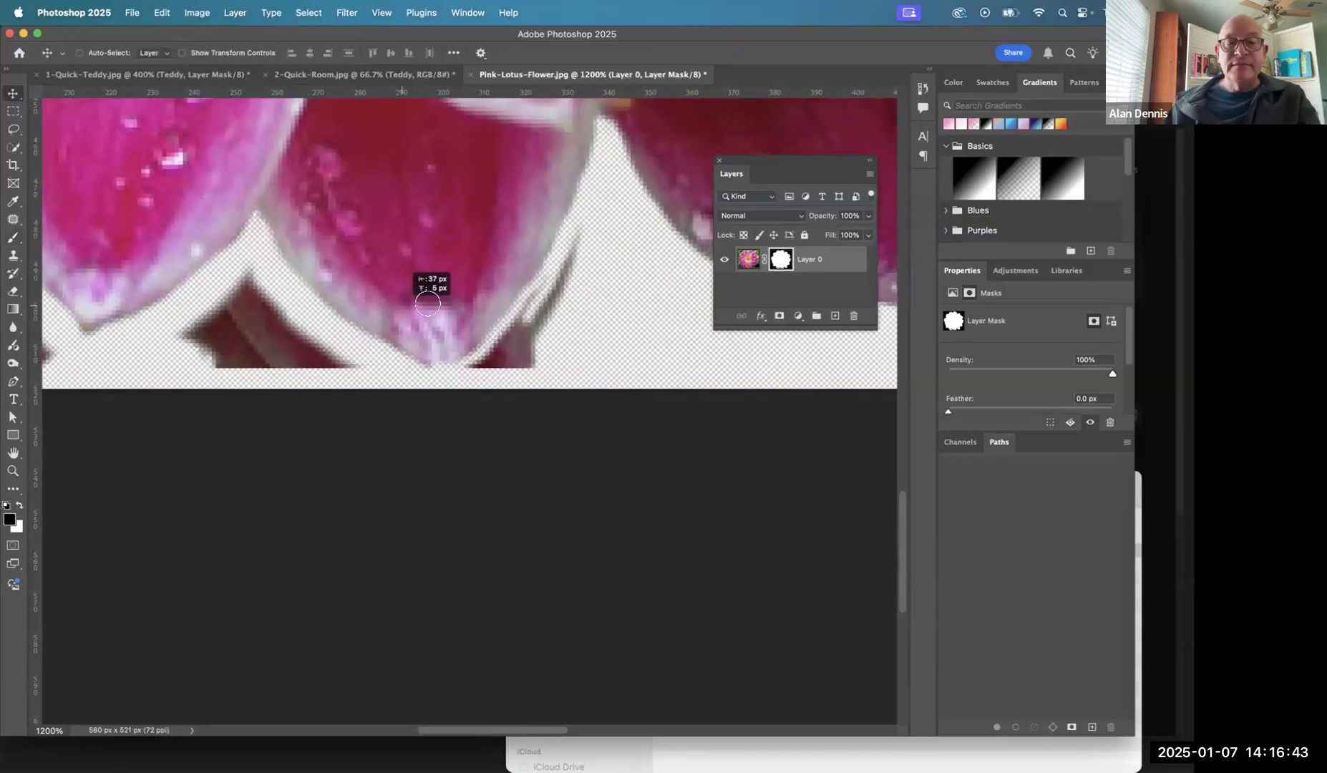
mouse_move(599, 152)
mouse_down()
mouse_move(607, 120)
mouse_move(580, 210)
mouse_up()
mouse_move(548, 292)
mouse_down()
mouse_move(512, 343)
mouse_move(512, 331)
mouse_move(533, 363)
mouse_move(509, 421)
mouse_move(547, 349)
mouse_move(474, 364)
mouse_move(557, 291)
mouse_move(699, 314)
mouse_move(504, 287)
mouse_up()
- Reposition the flower layer further right and up with the Move tool, and return to the Brush tool
key(v)
key(b)
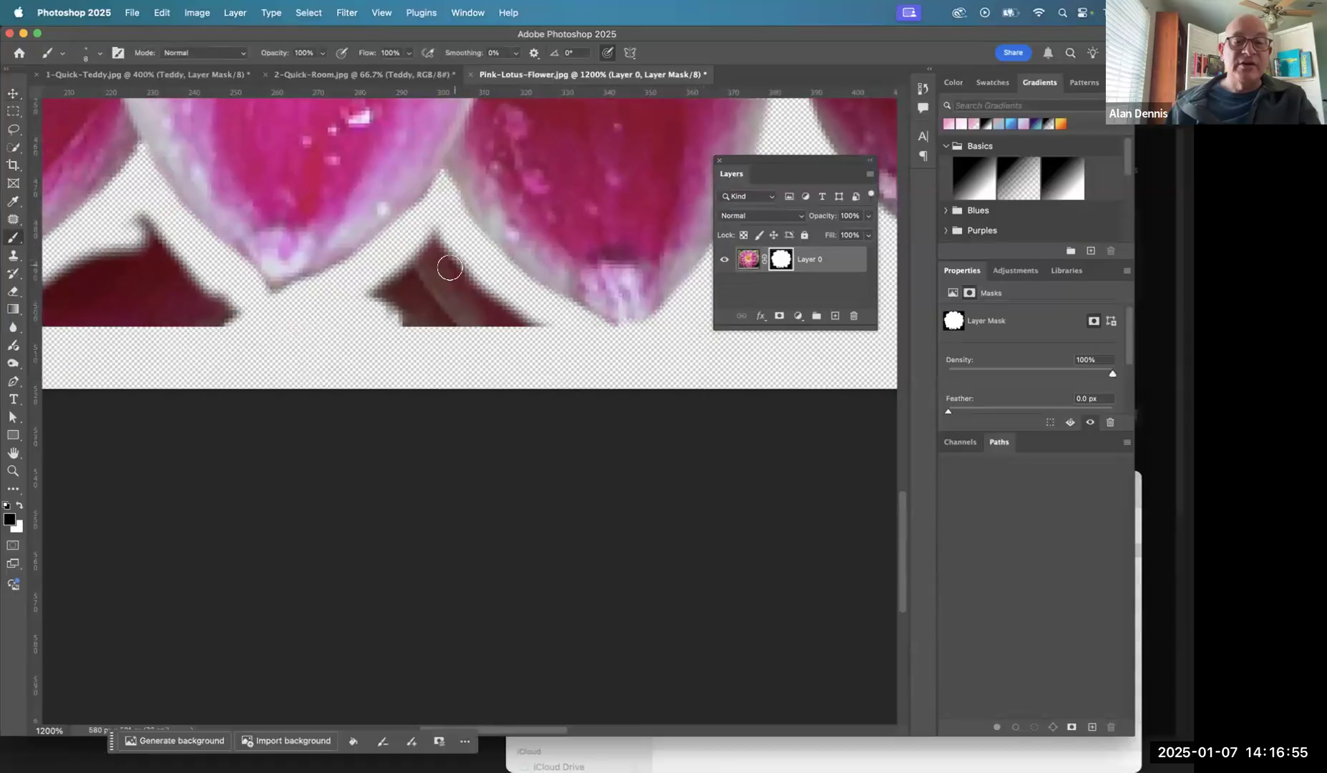
key(v)
drag(325, 273, 412, 231)
key(b)
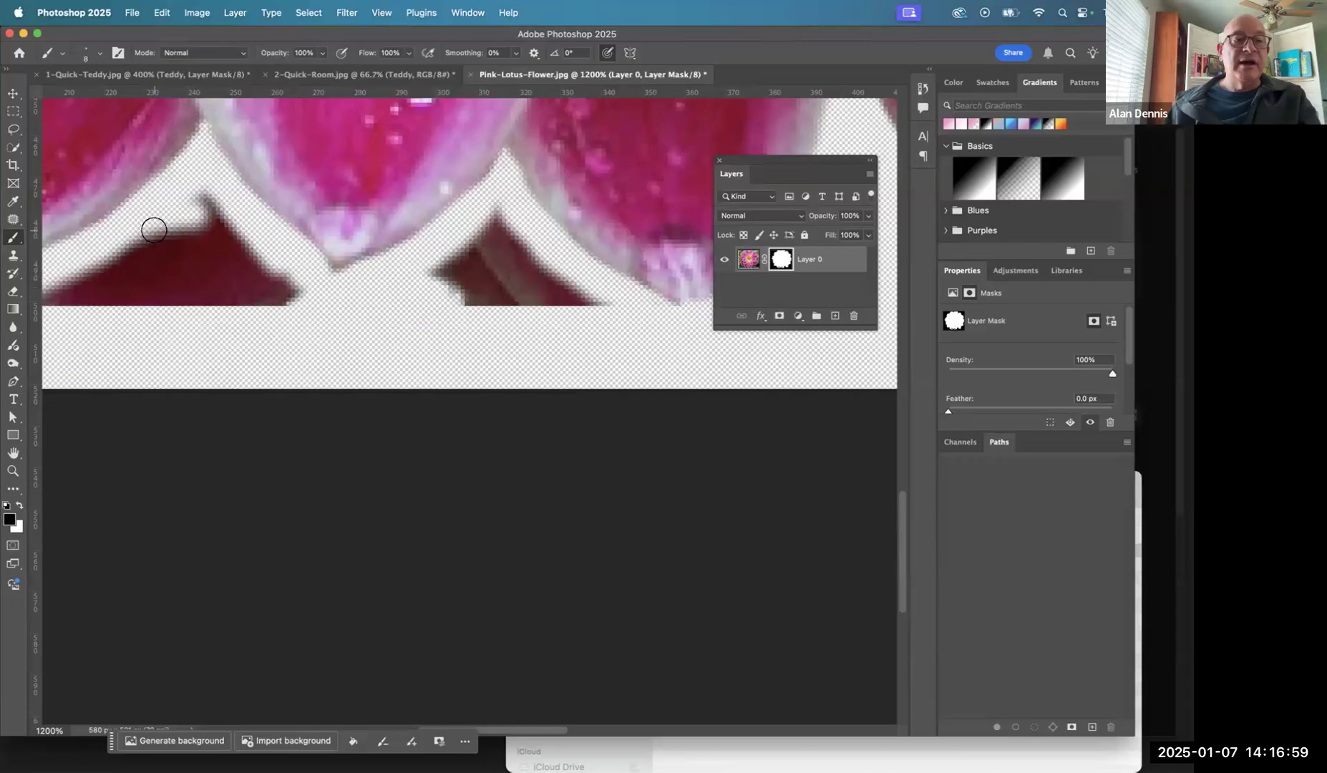
- Lasso the dark leftover area below the gap left of the centre lower petal and fill it with black on the mask
click(15, 126)
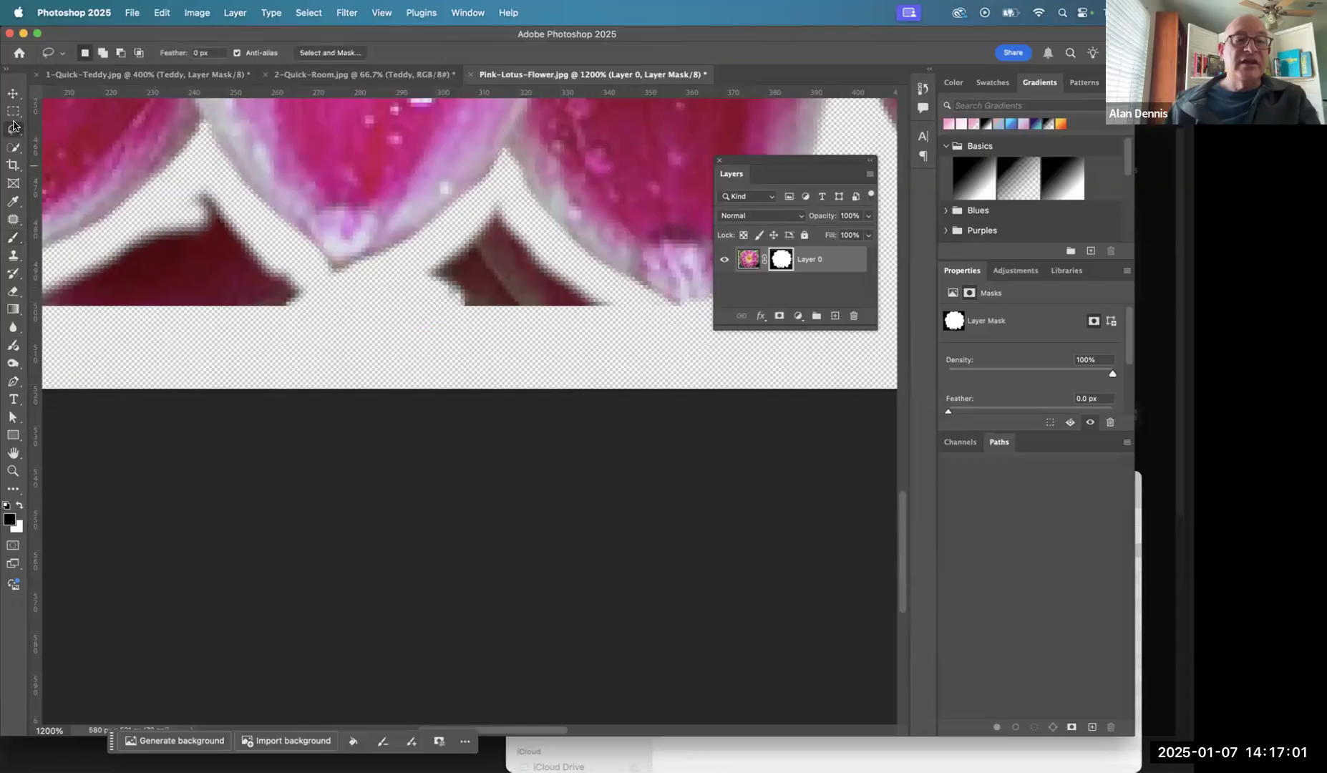
mouse_move(178, 179)
mouse_down()
mouse_move(344, 145)
mouse_move(342, 163)
mouse_up()
mouse_move(241, 228)
mouse_down()
mouse_move(309, 317)
mouse_move(454, 320)
mouse_move(482, 306)
mouse_up()
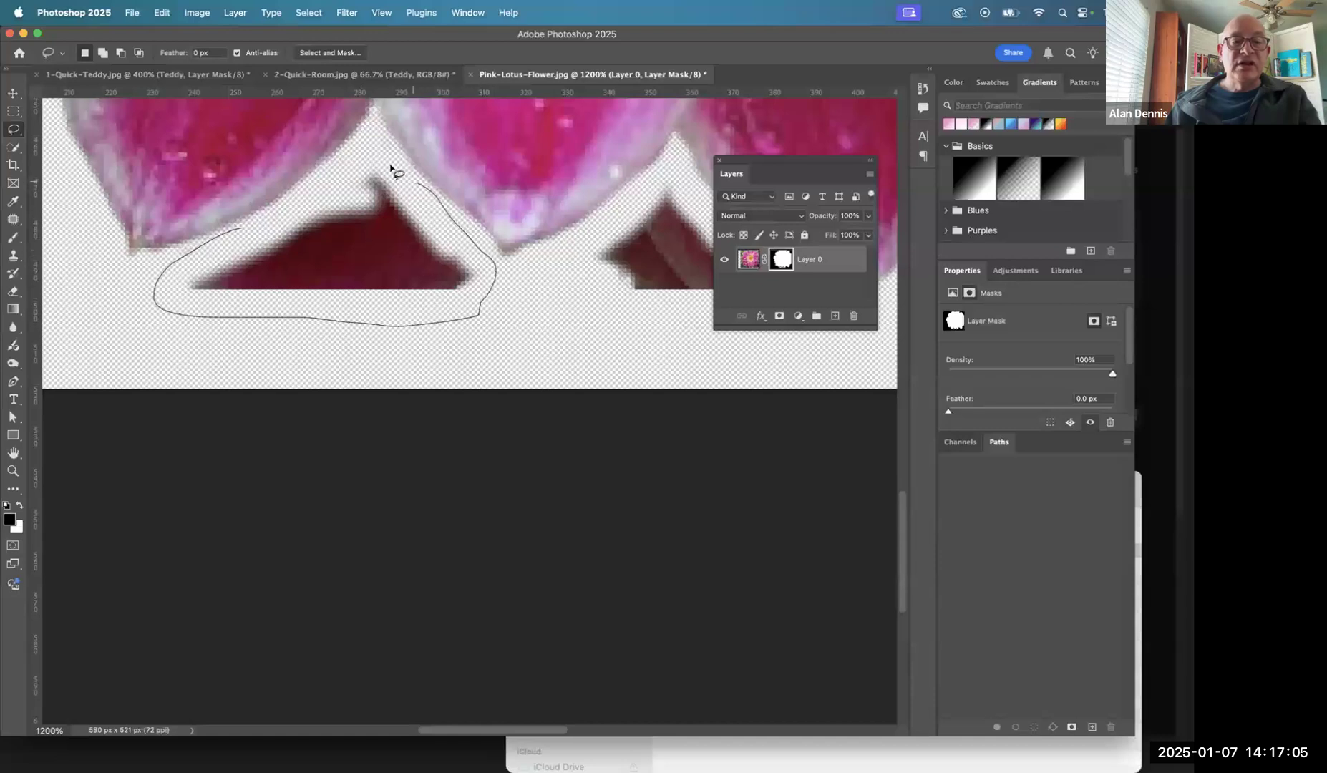
drag(287, 215, 286, 214)
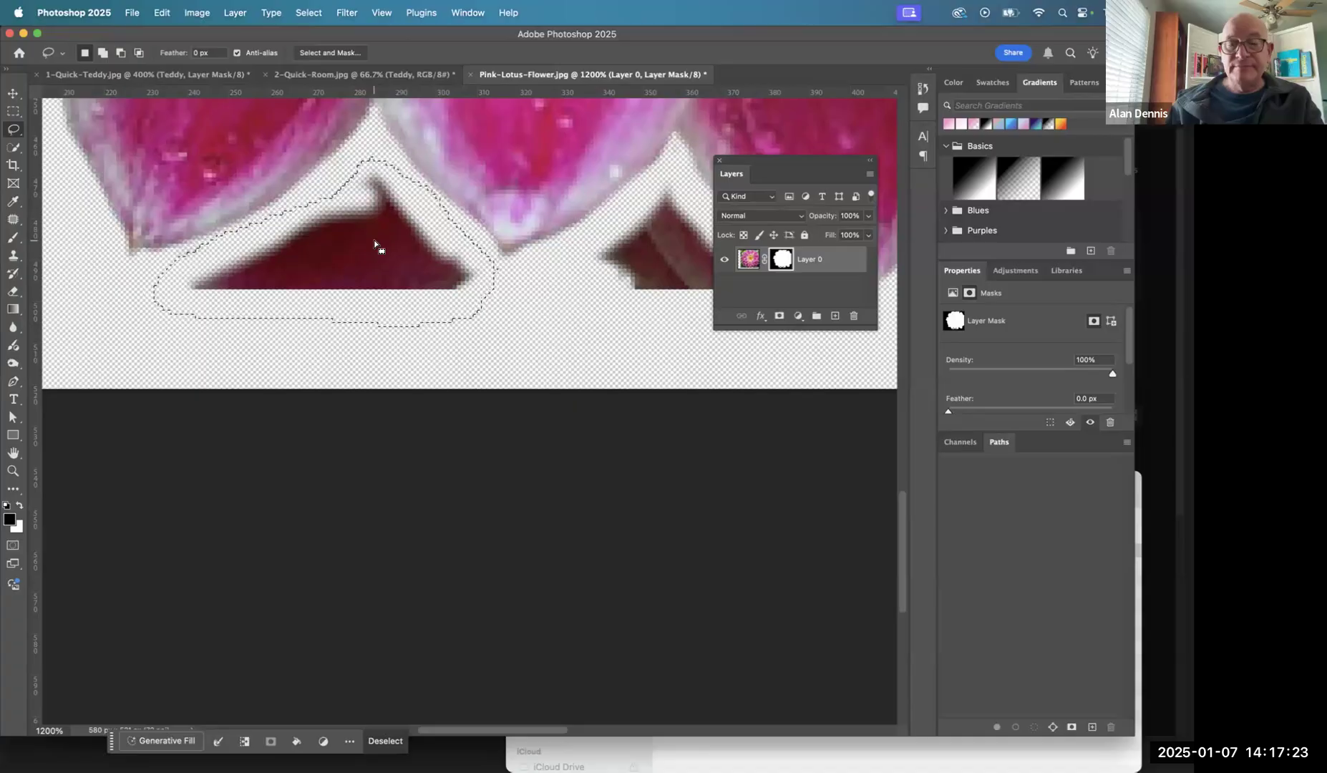
key(super+BackSpace)
key(super+z)
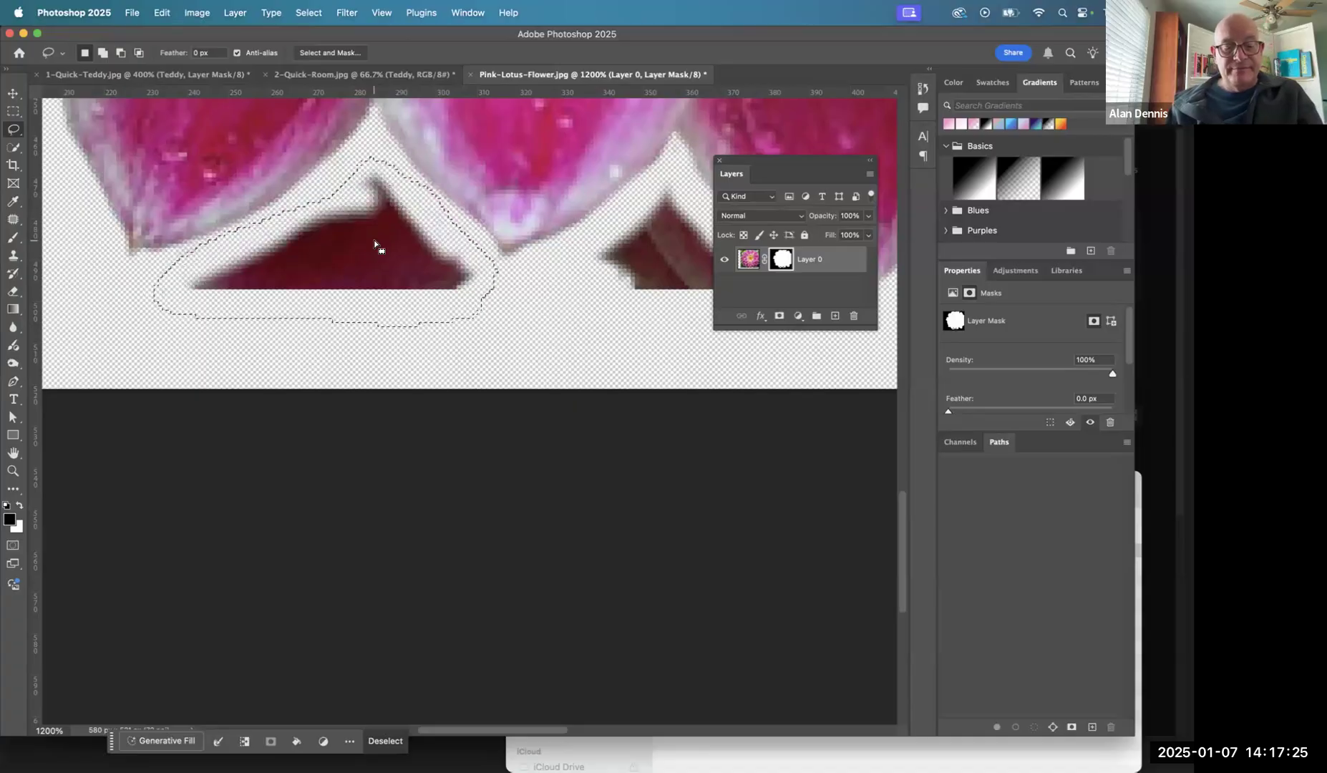
key(alt+BackSpace)
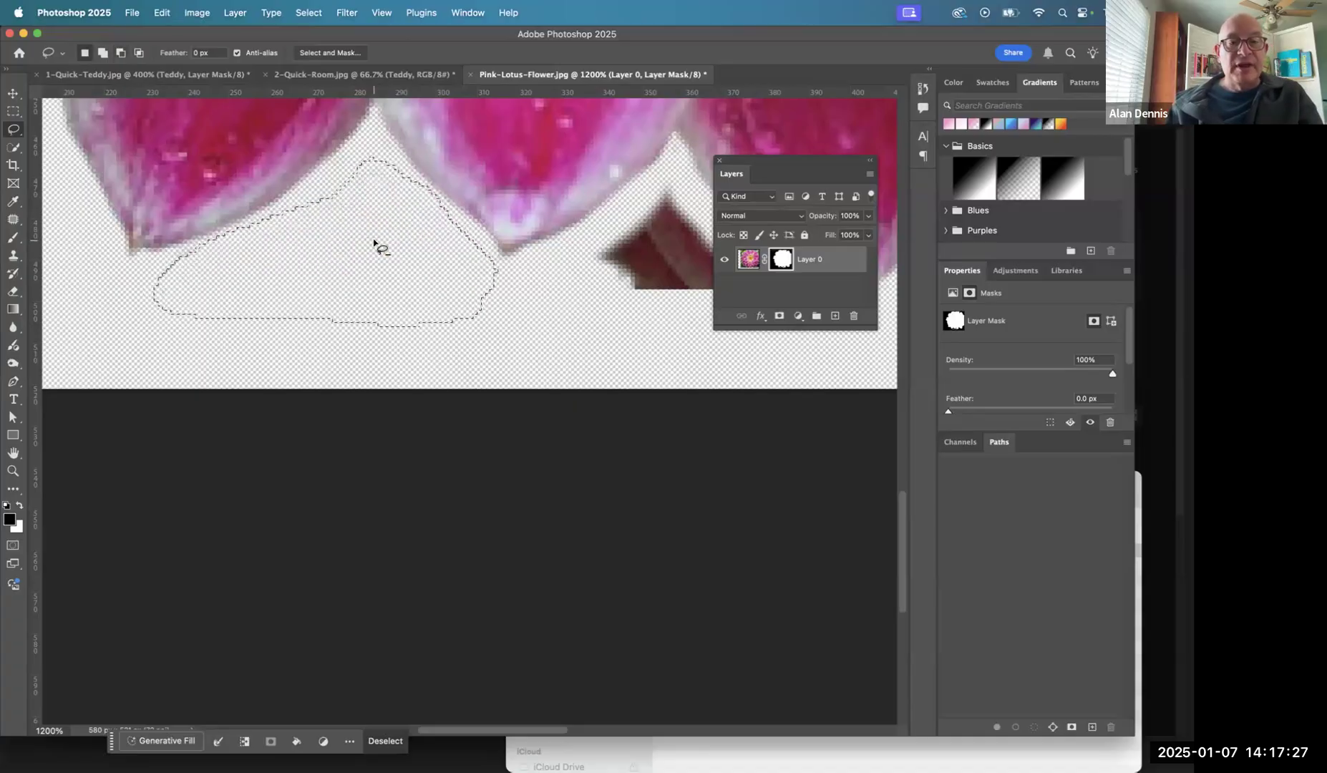
- Lasso the dark leftover right of the centre lower petal, fill it with black in the mask-only view, and return to the image without a selection
drag(563, 219, 266, 229)
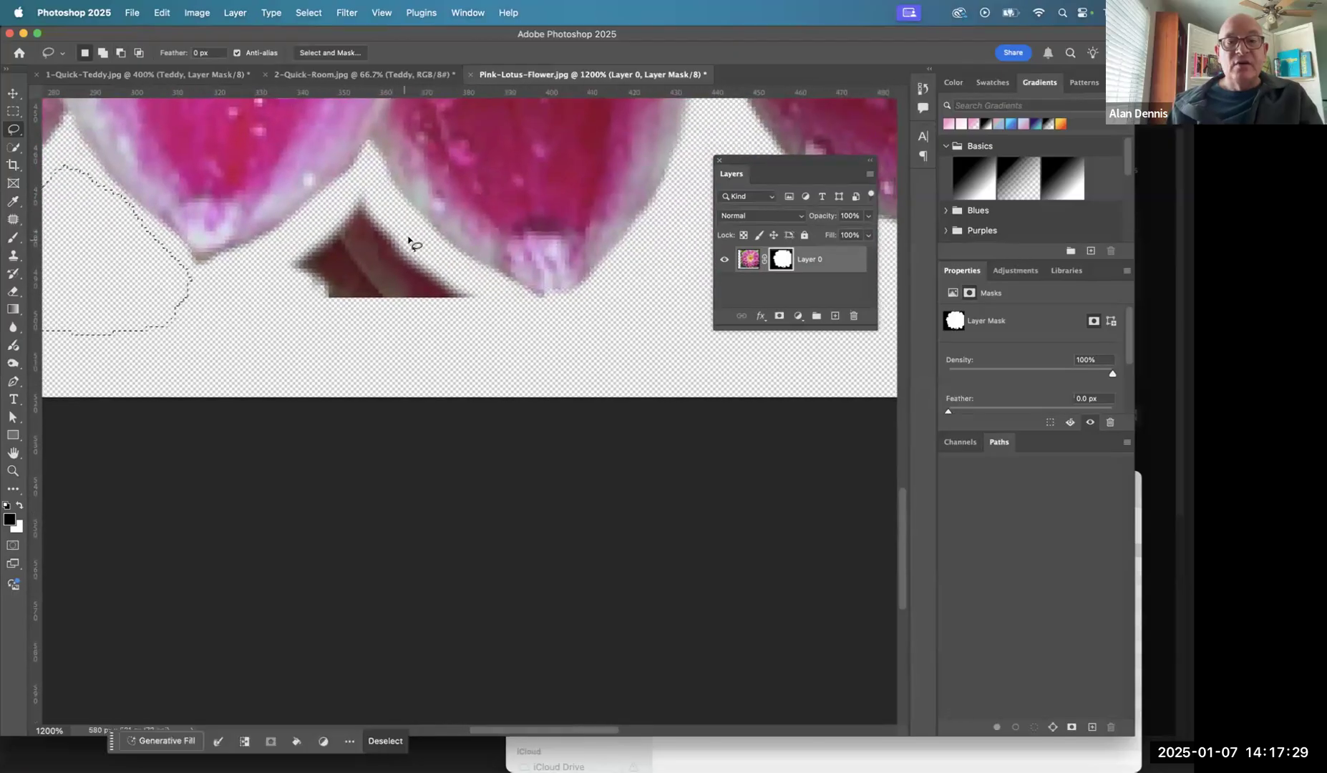
drag(410, 238, 368, 186)
mouse_move(300, 340)
mouse_down()
mouse_move(473, 356)
mouse_move(518, 330)
mouse_up()
drag(406, 232, 409, 237)
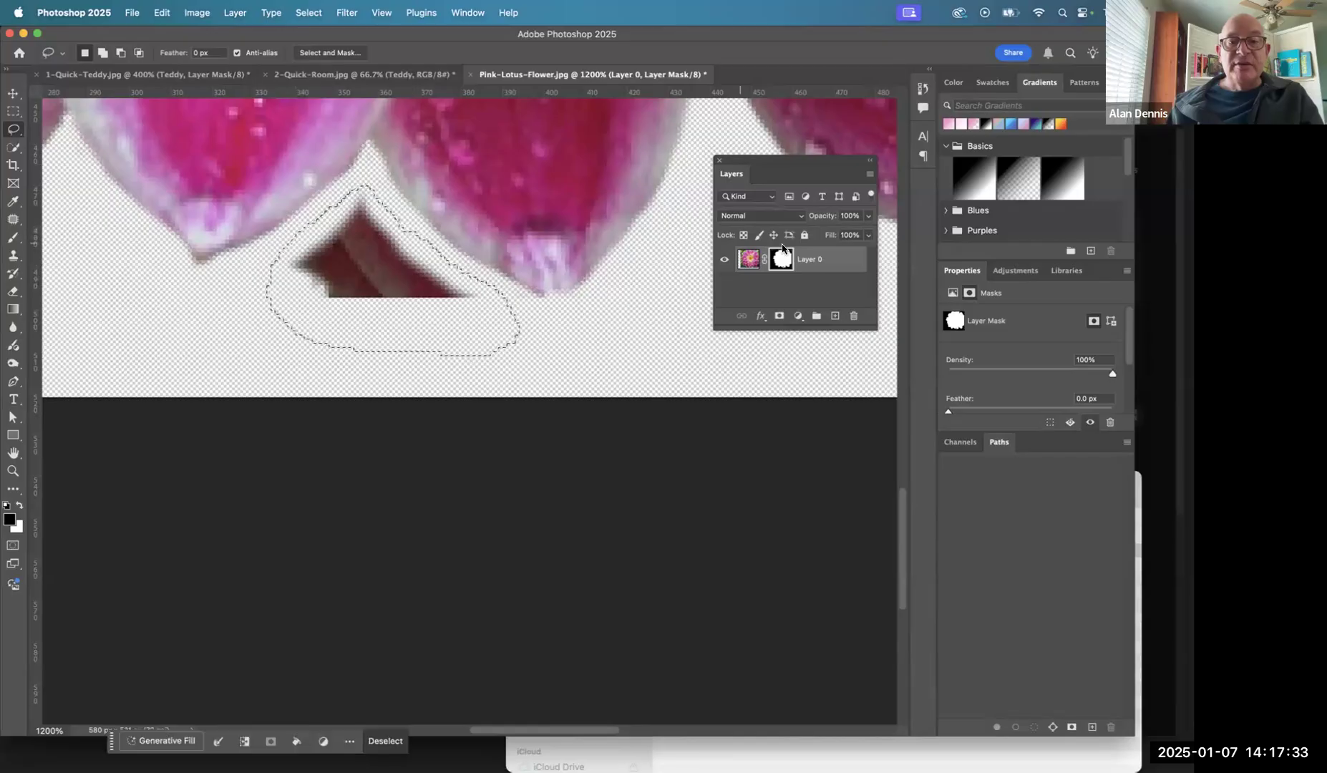
alt+click(784, 260)
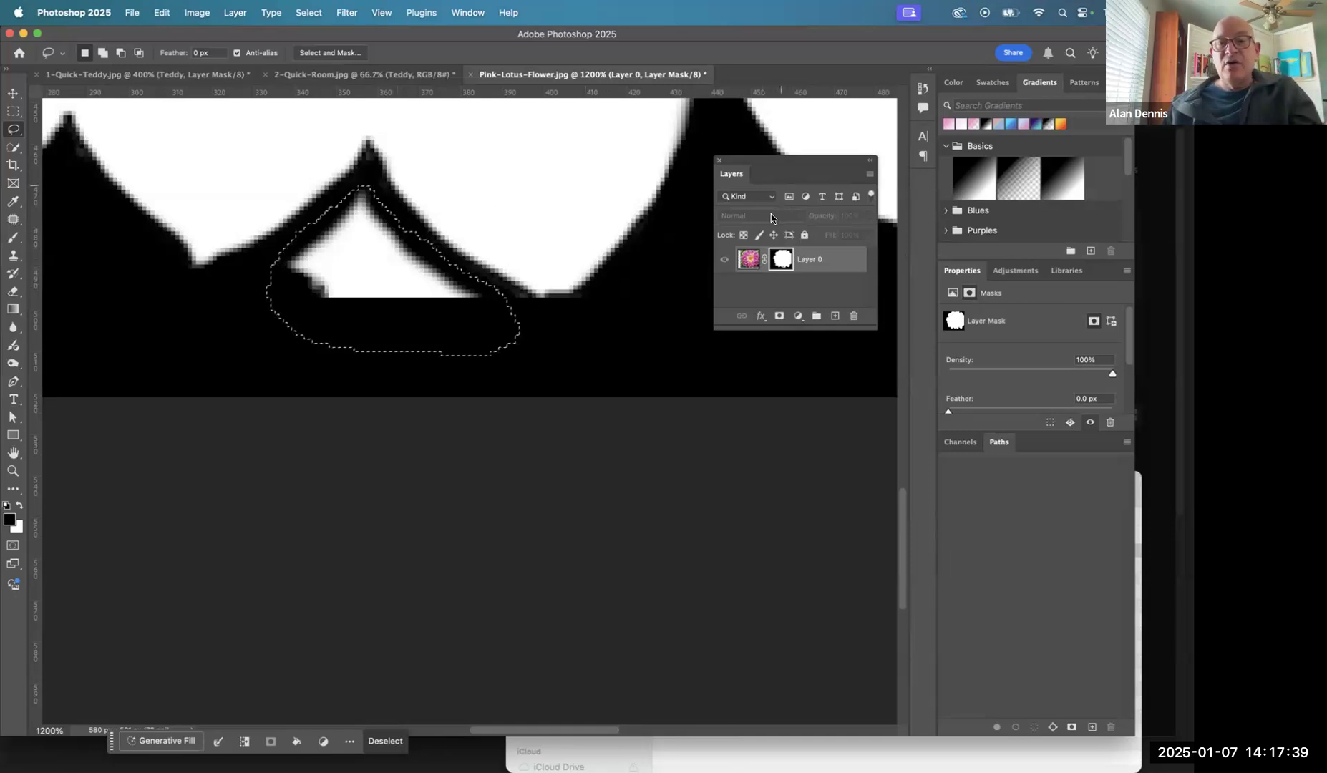
key(alt)
key(alt+BackSpace)
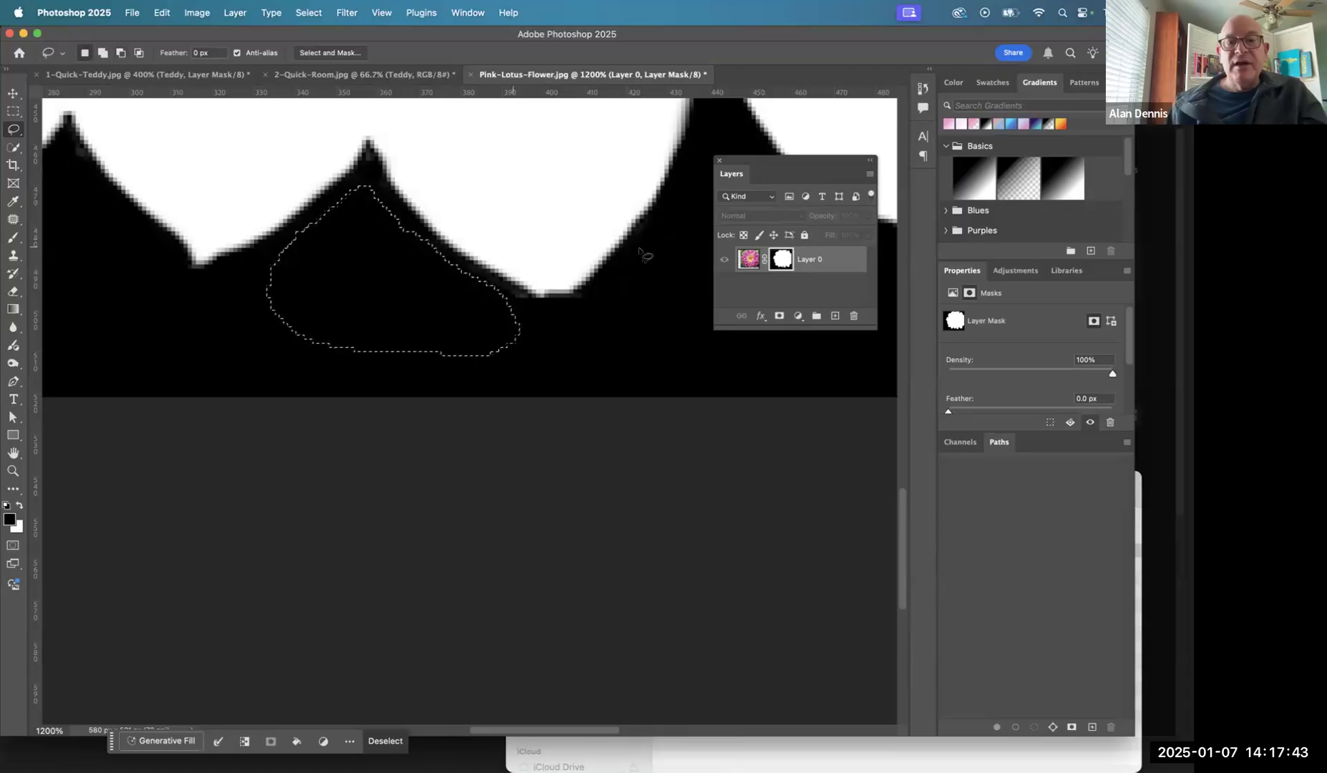
click(754, 262)
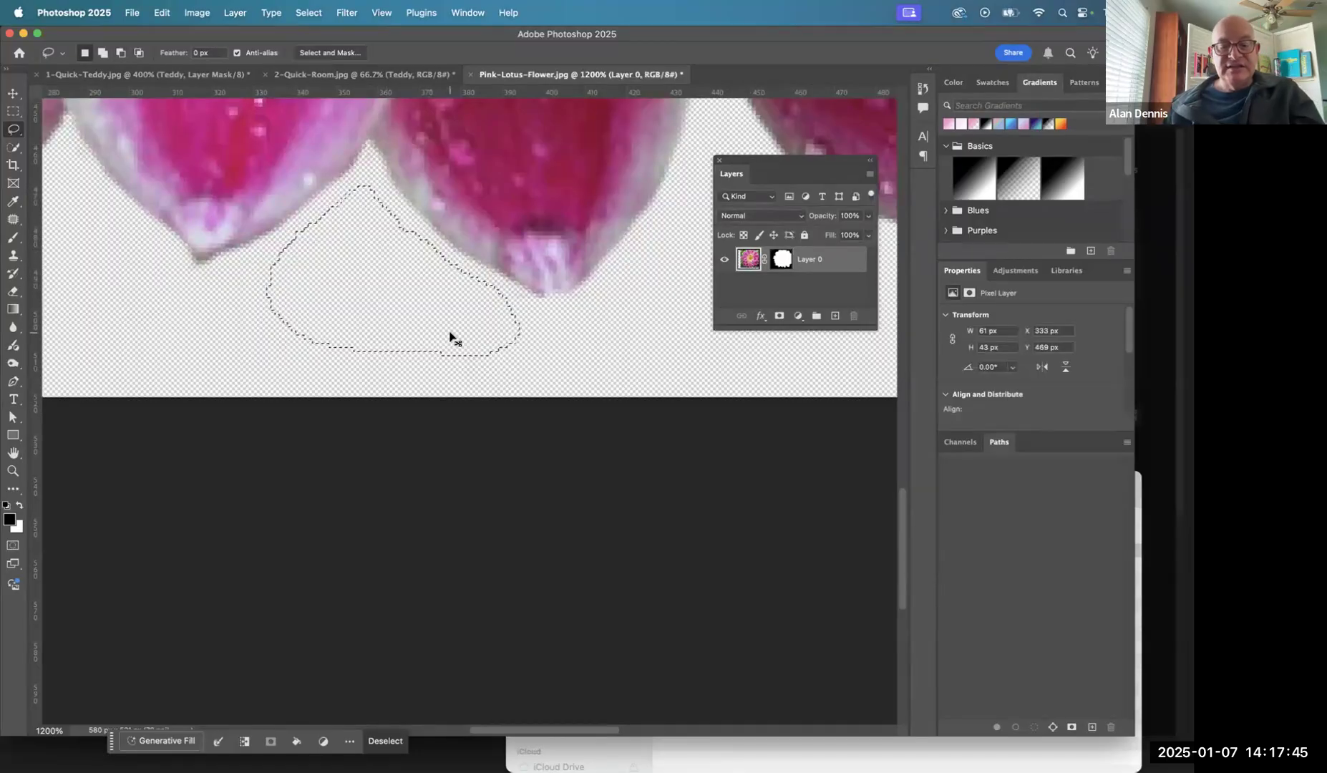
key(super+d)
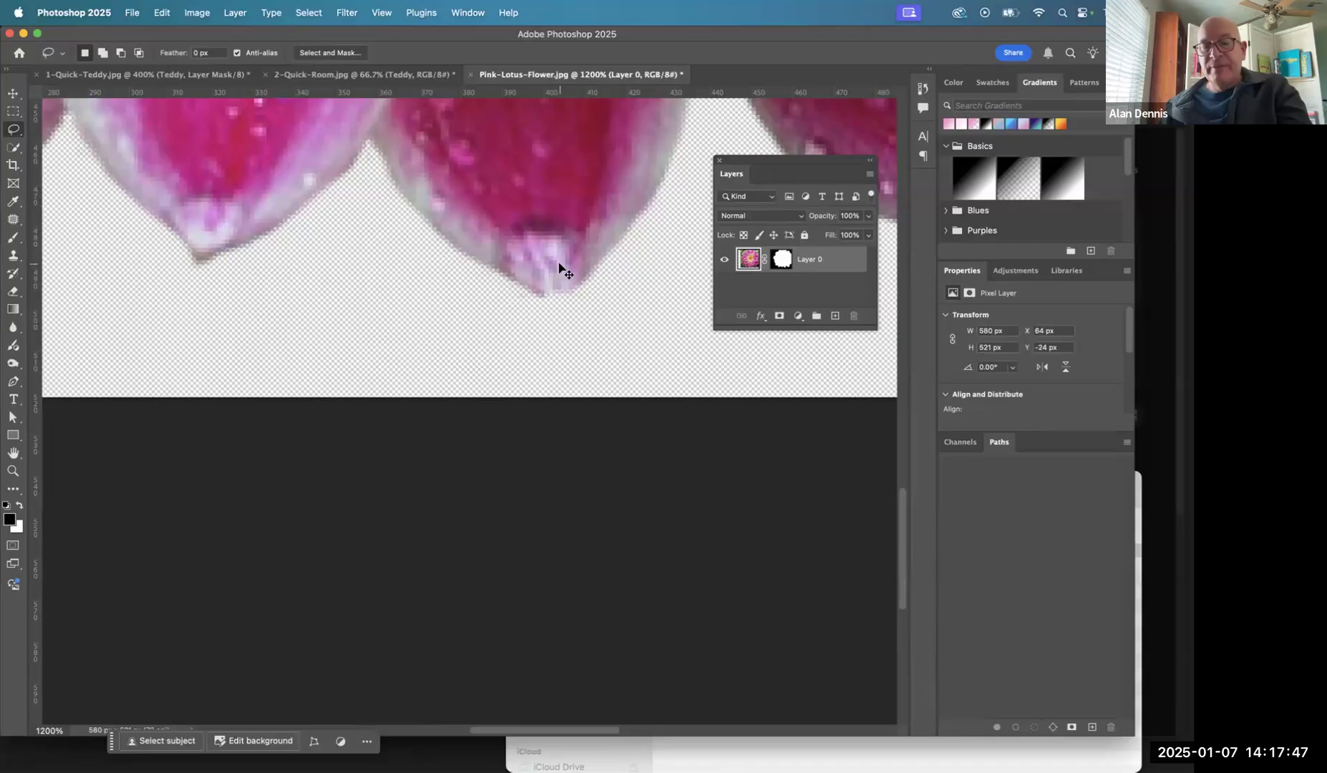
- Lasso the petal fragment behind the two petals at the flower's top centre and fill it with black on the layer mask
key(super+0)
drag(593, 322, 477, 453)
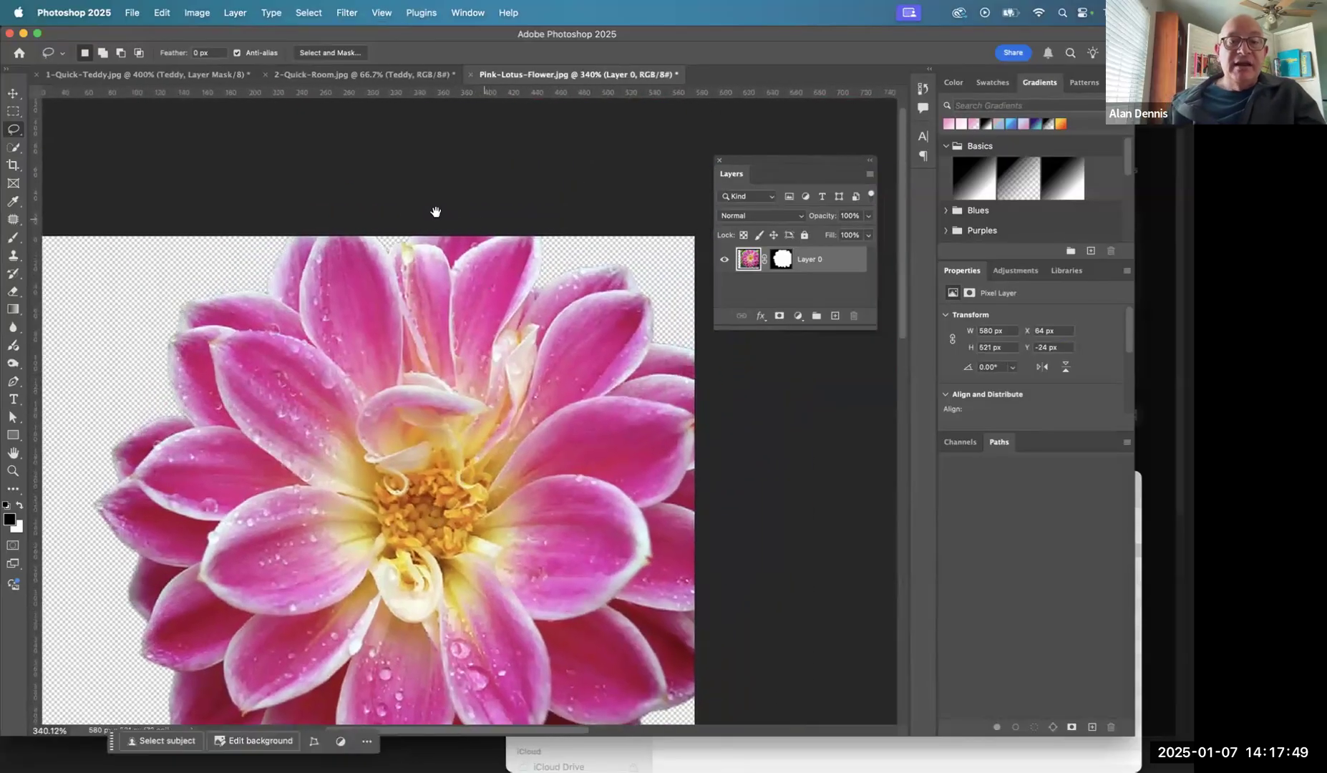
drag(472, 252, 542, 215)
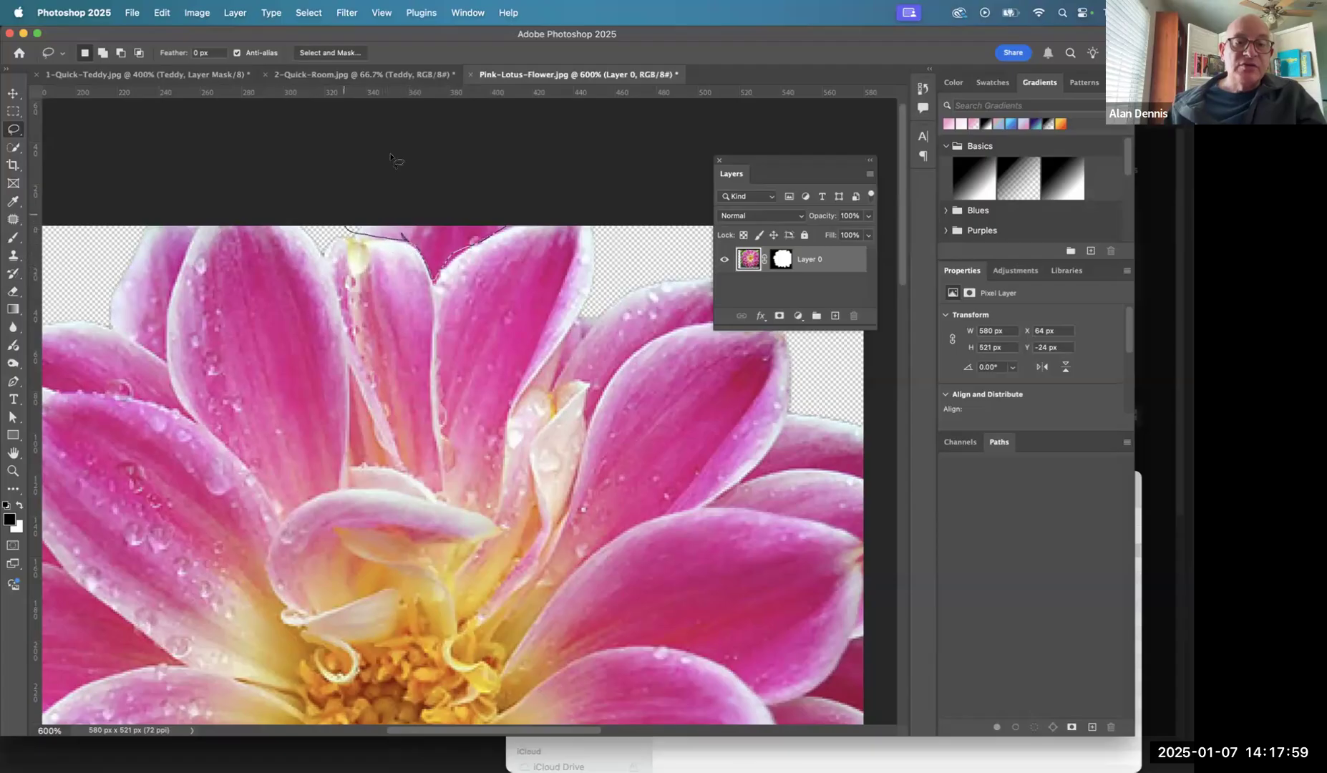
drag(580, 159, 580, 159)
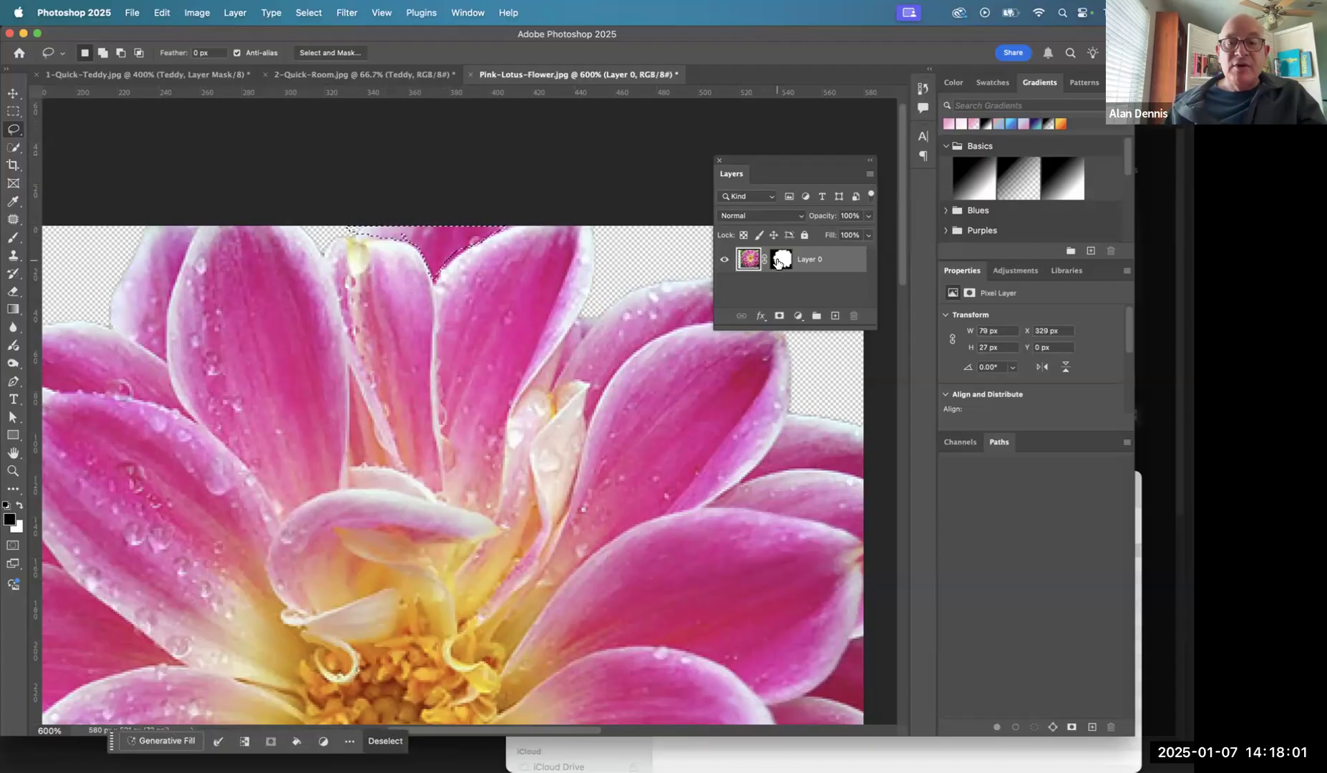
click(778, 262)
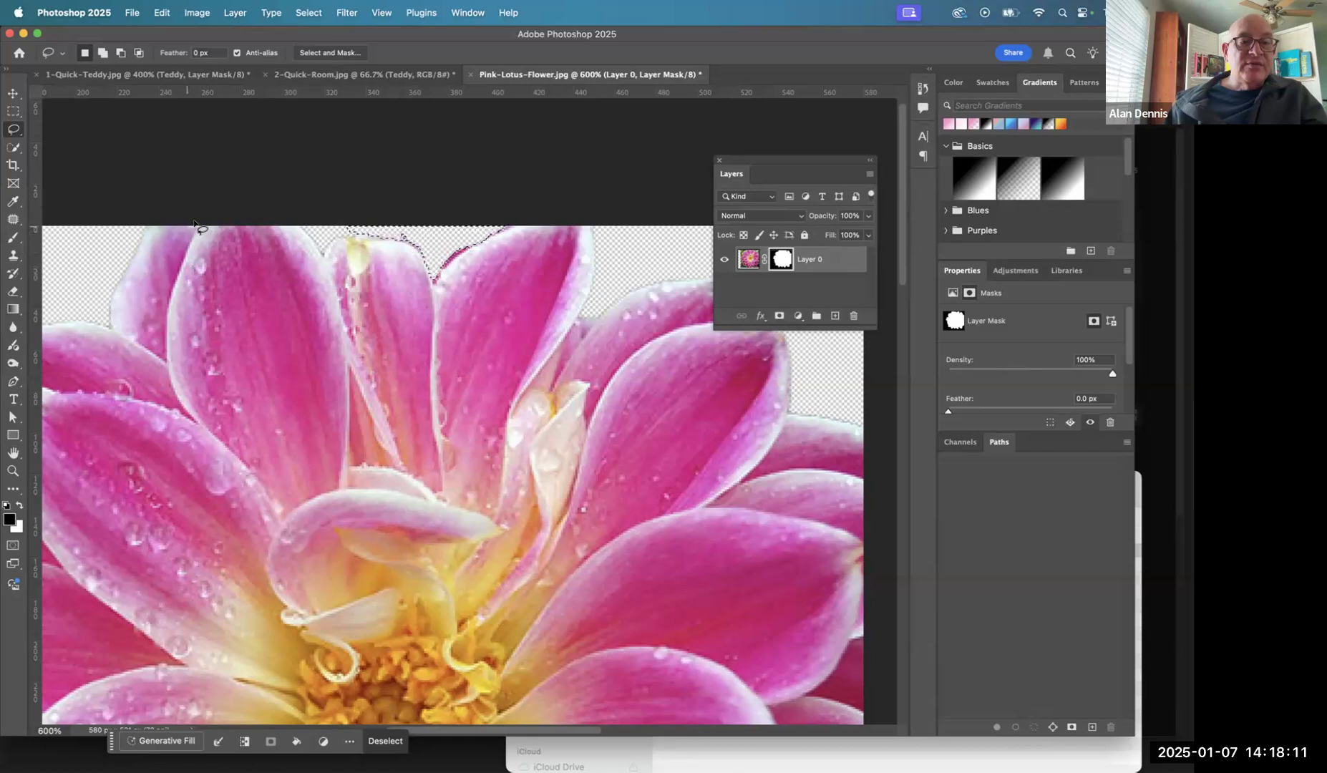
- Select the cut-off petal at the flower's upper left using the Quick Selection tool at size 10, mask it out with black, and deselect
drag(199, 222, 193, 238)
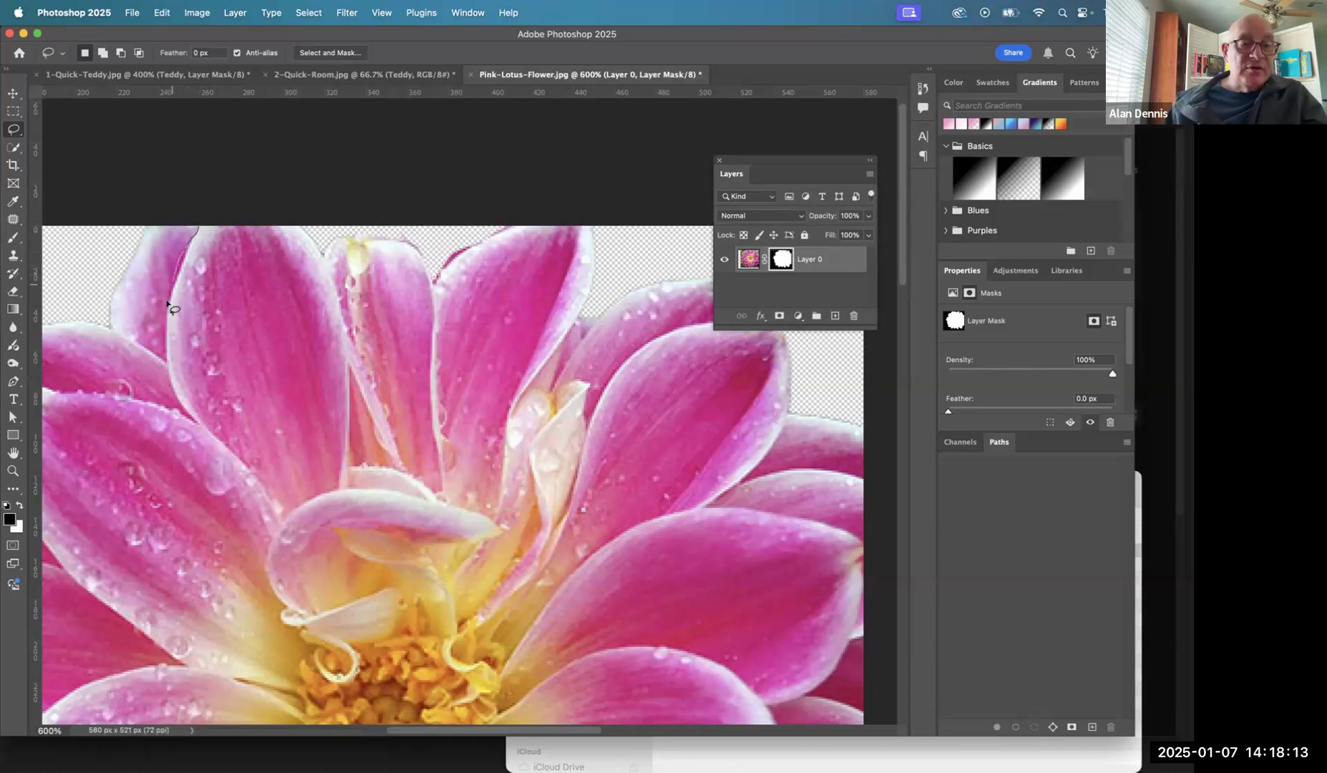
drag(159, 349, 151, 285)
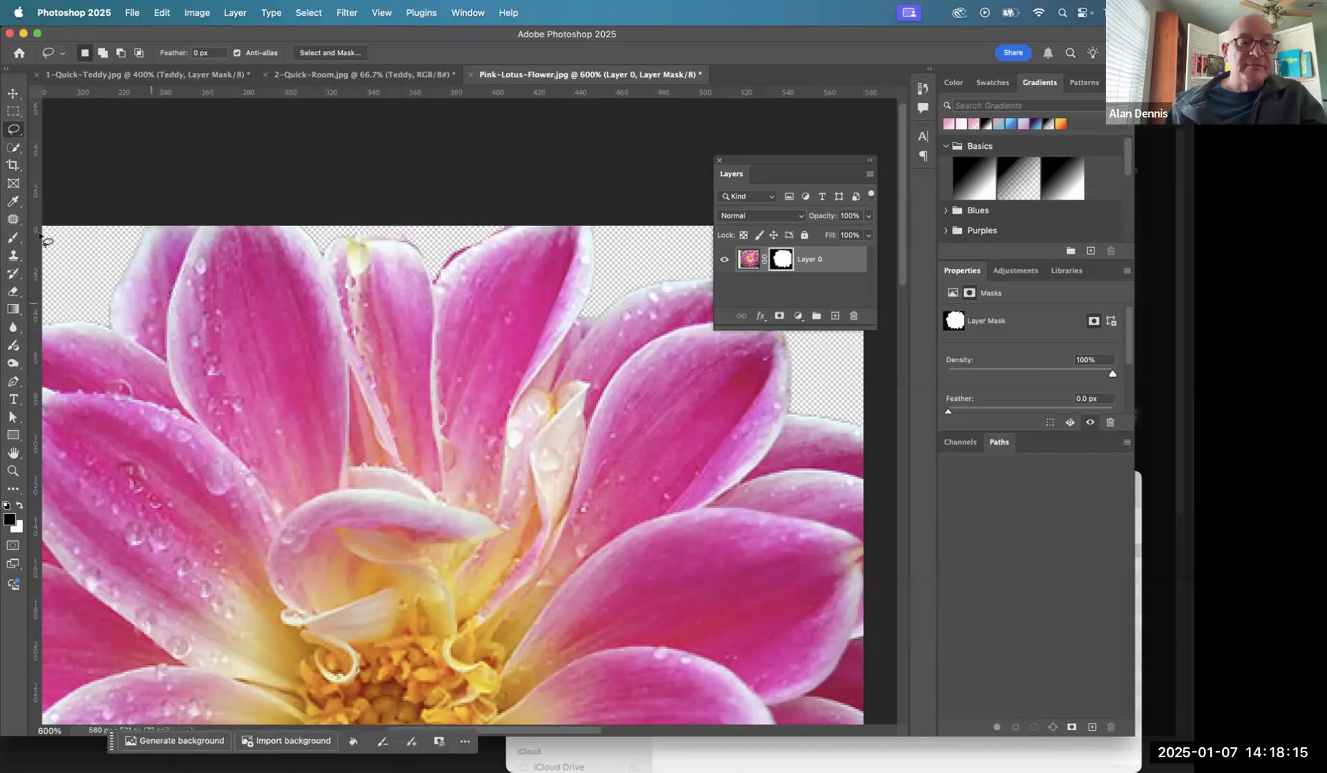
click(13, 150)
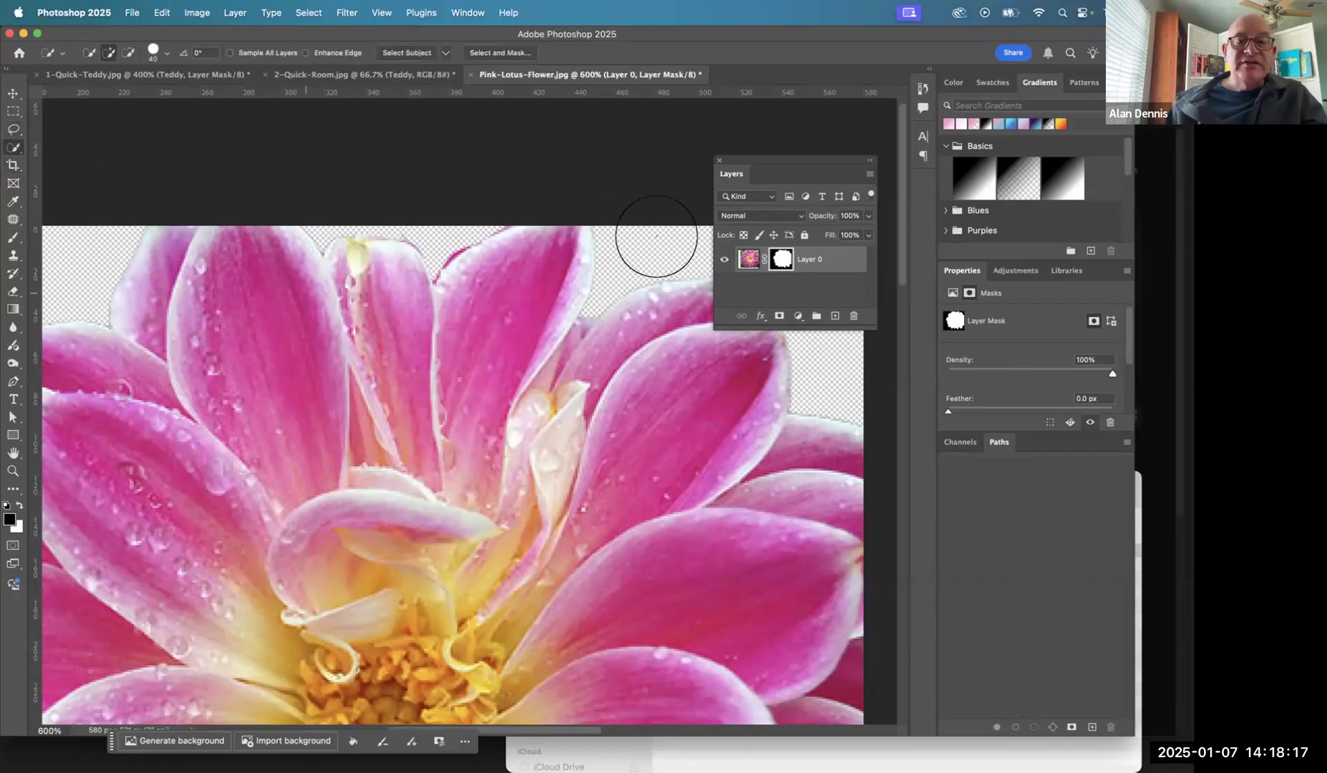
click(750, 259)
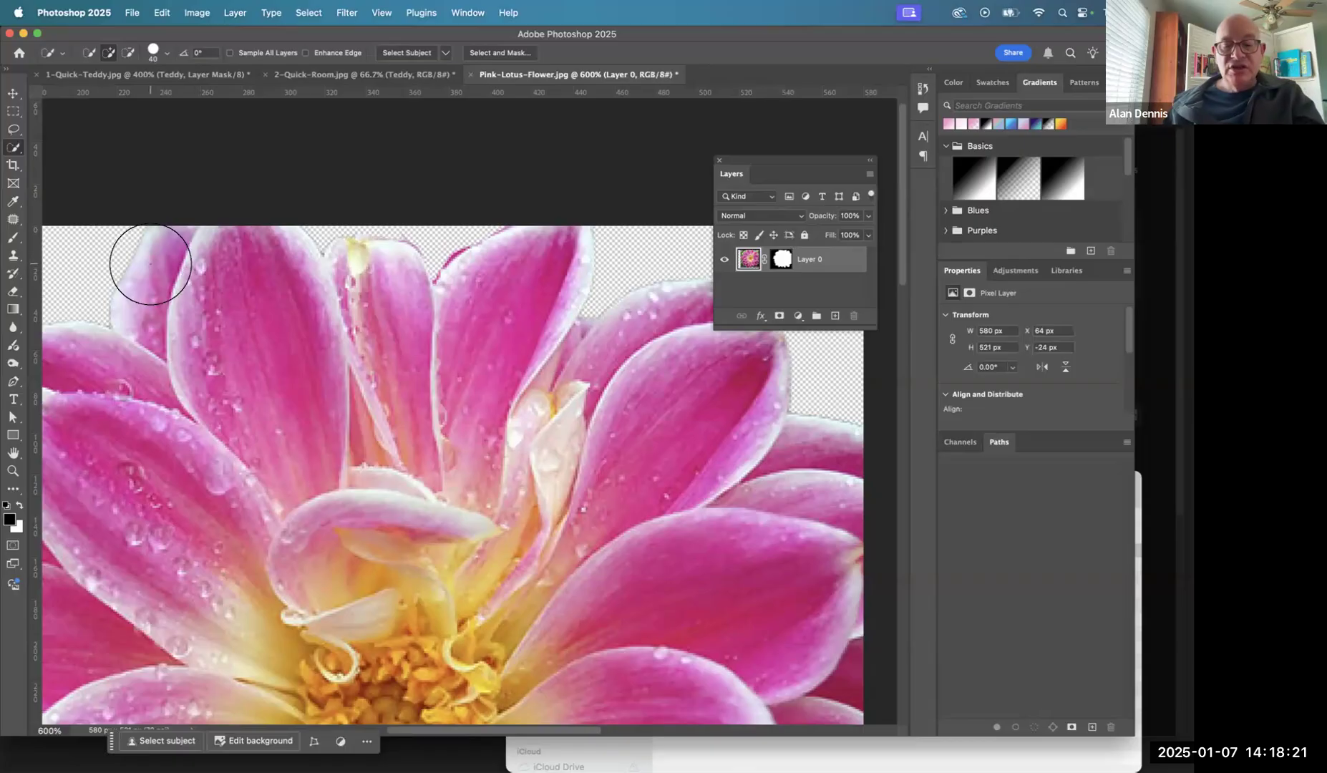
key(bracketleft)
key(bracketleft)
key(bracketleft)
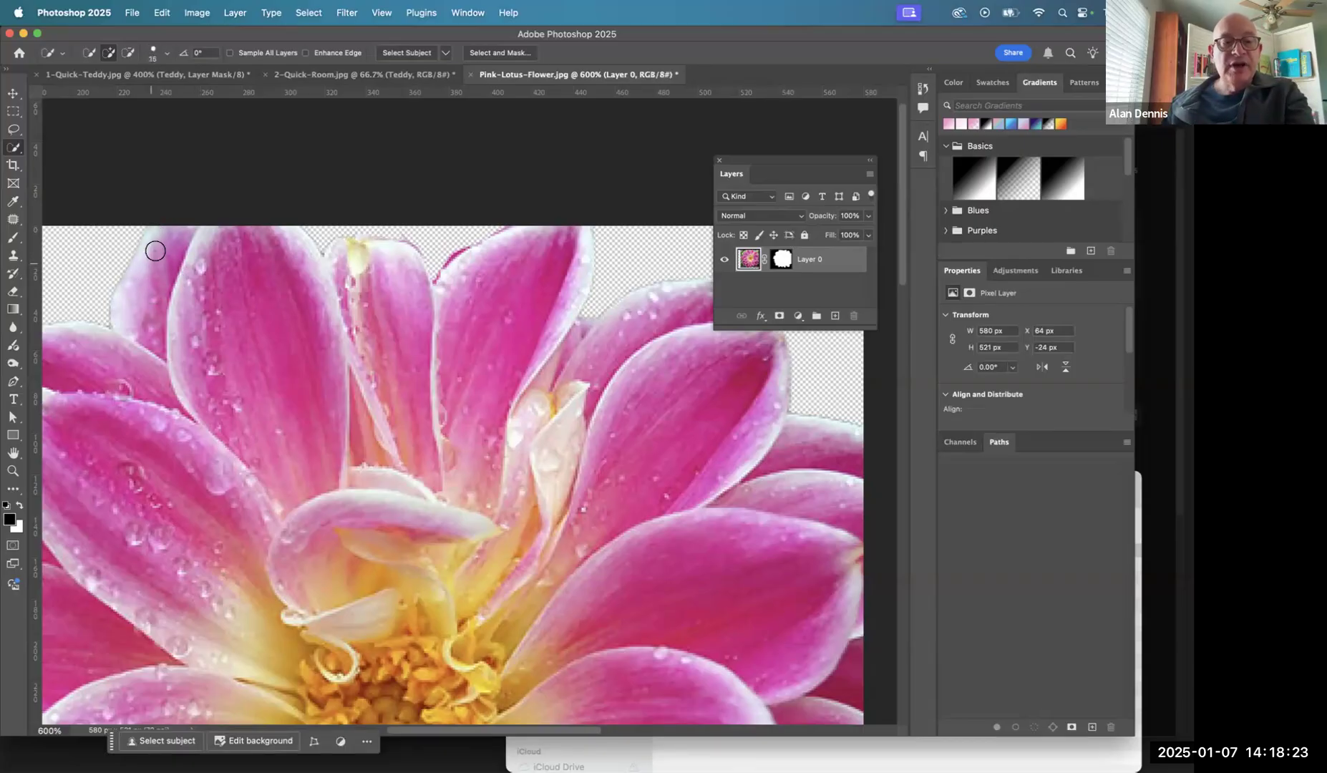
drag(141, 280, 165, 245)
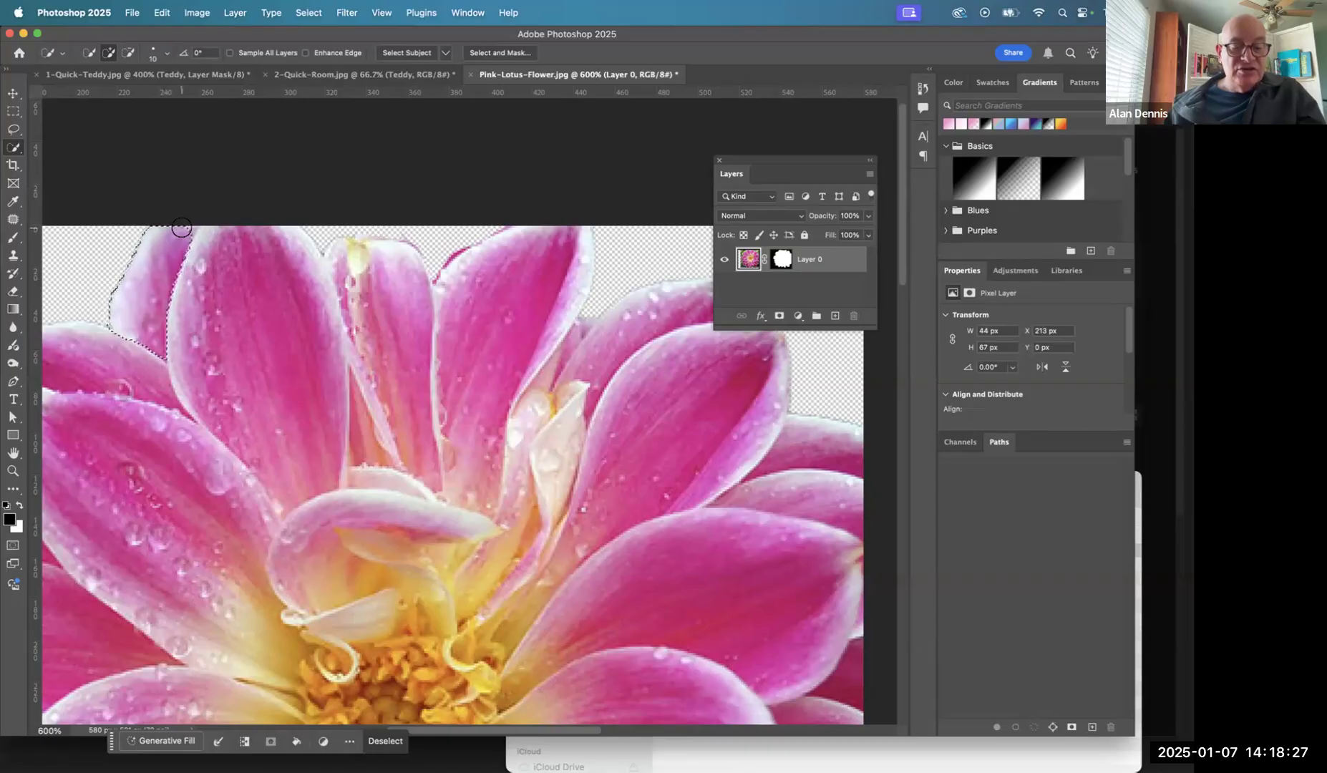
click(184, 224)
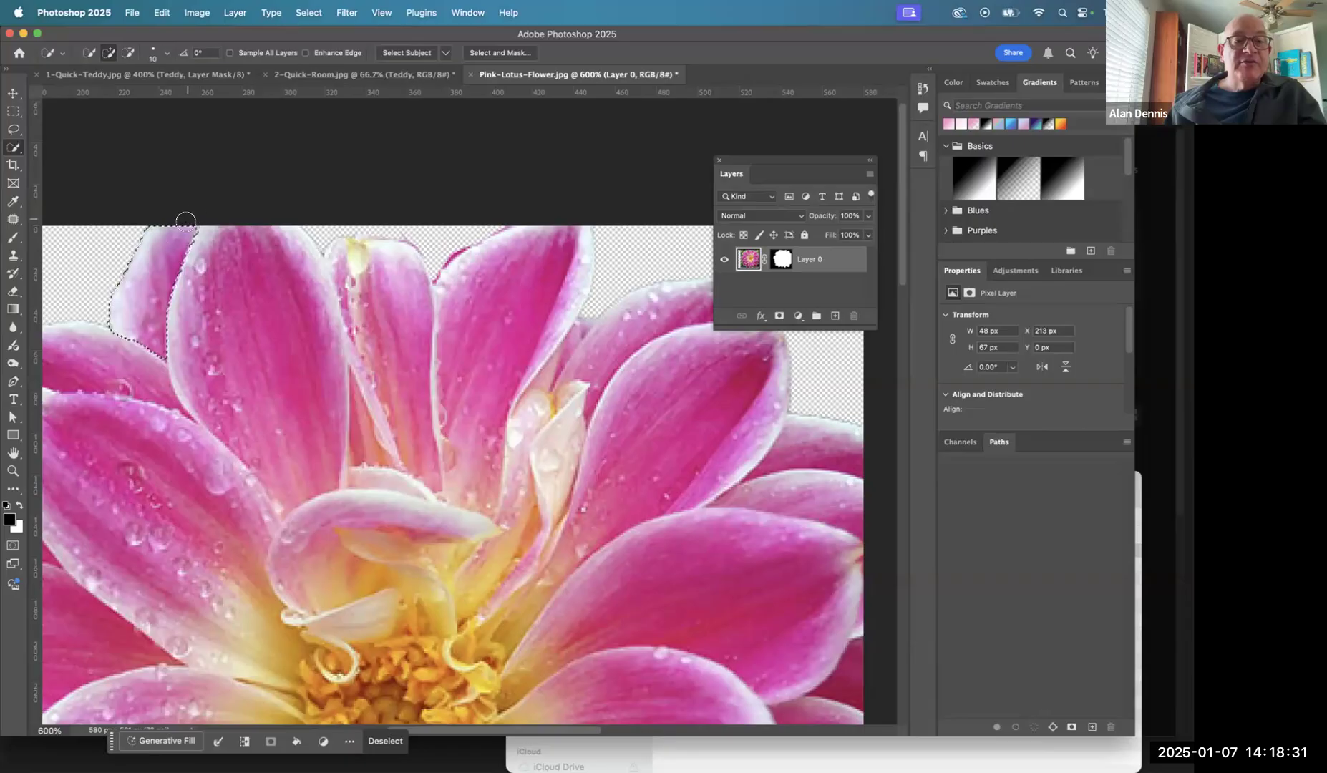
click(782, 260)
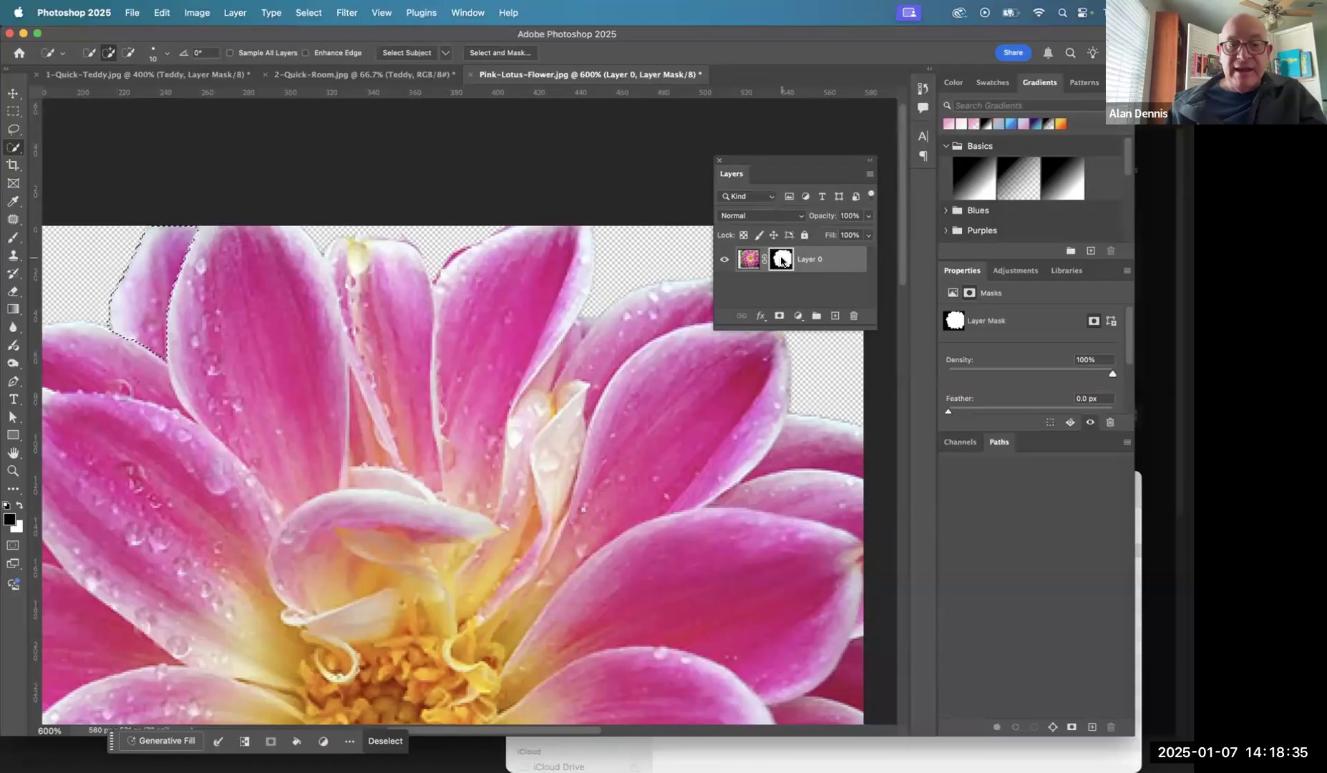
key(super+d)
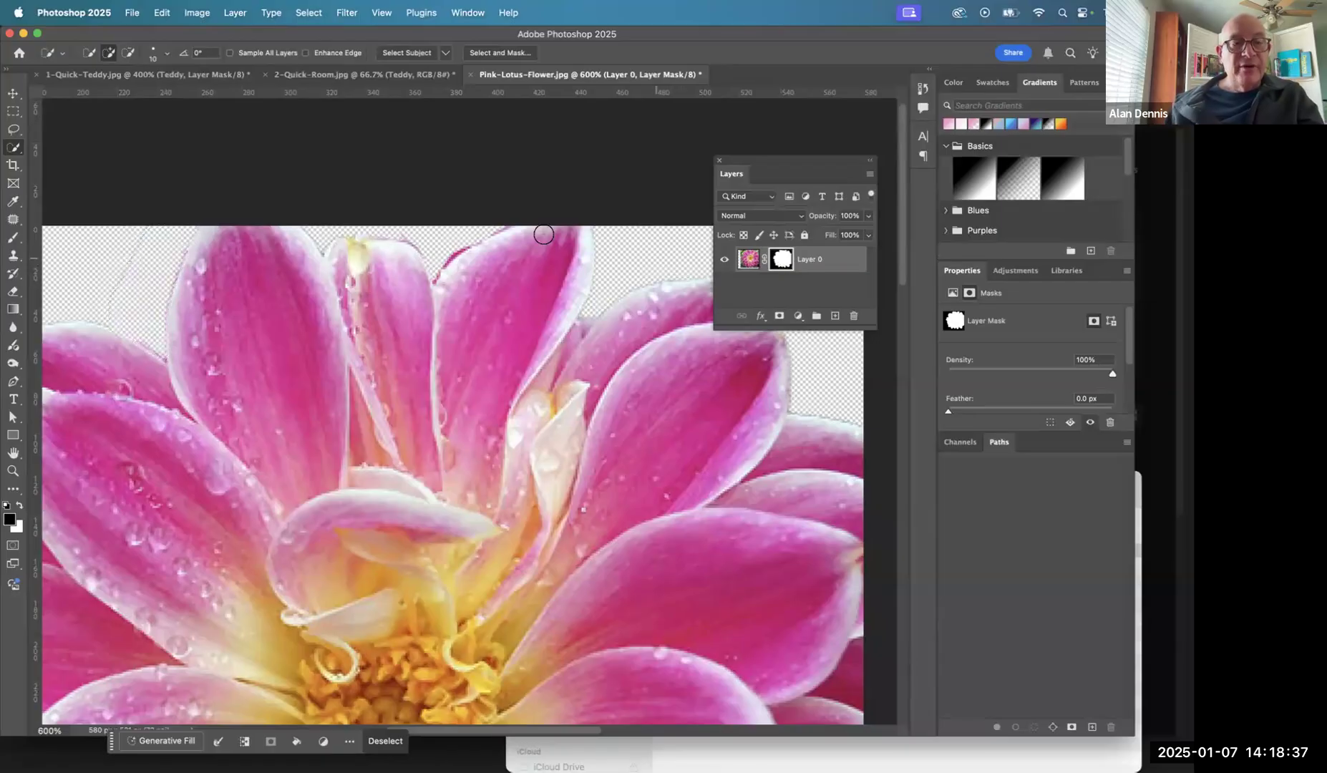
super+click(106, 268)
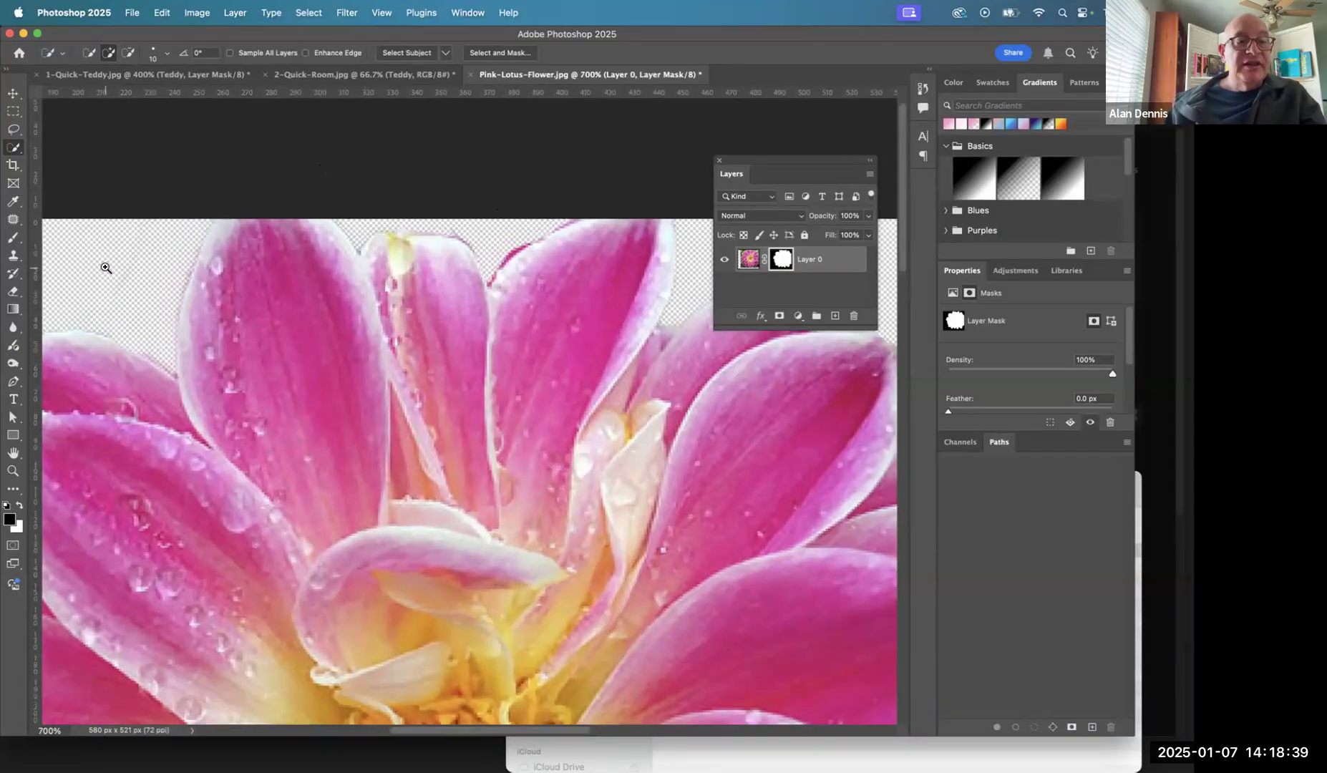
- In the mask-only view, paint black over the faint stray line beside the tall upper-left petal and return to the image
super+click(106, 267)
super+click(105, 268)
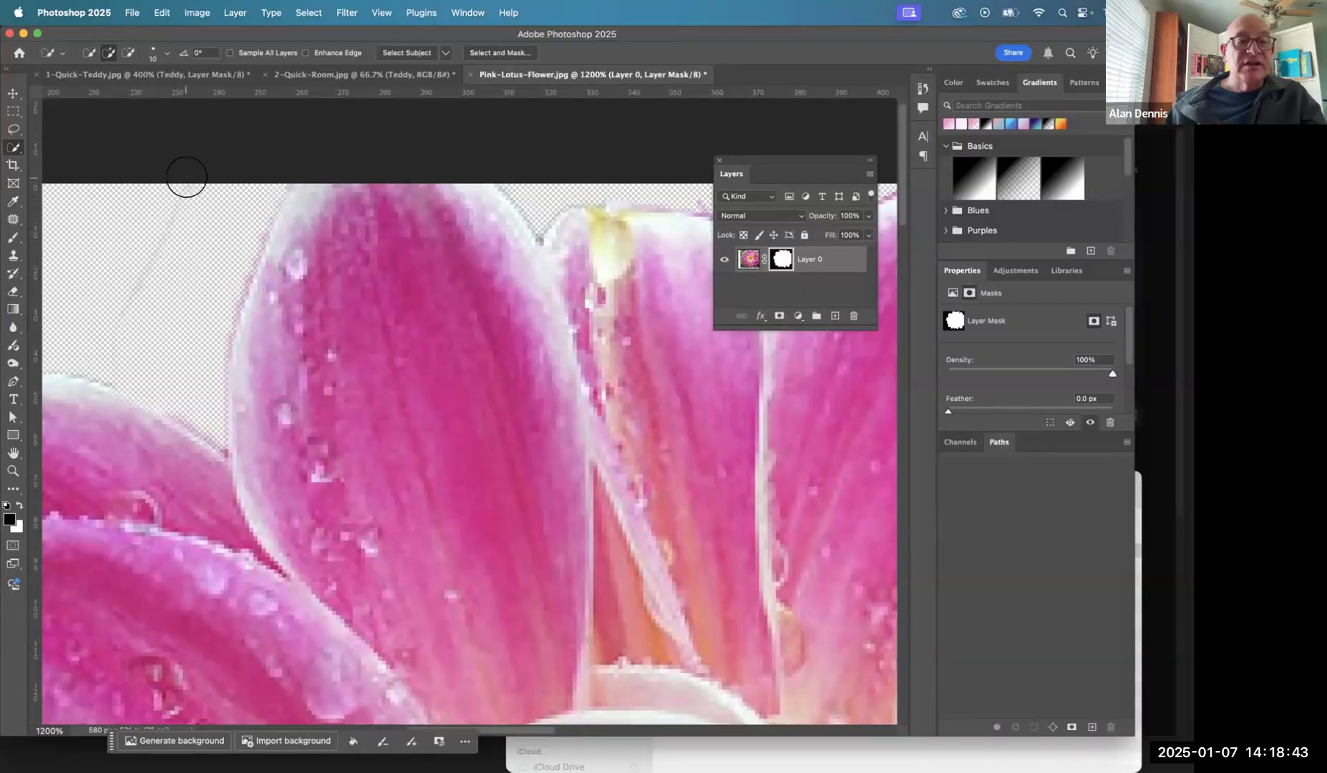
alt+click(776, 263)
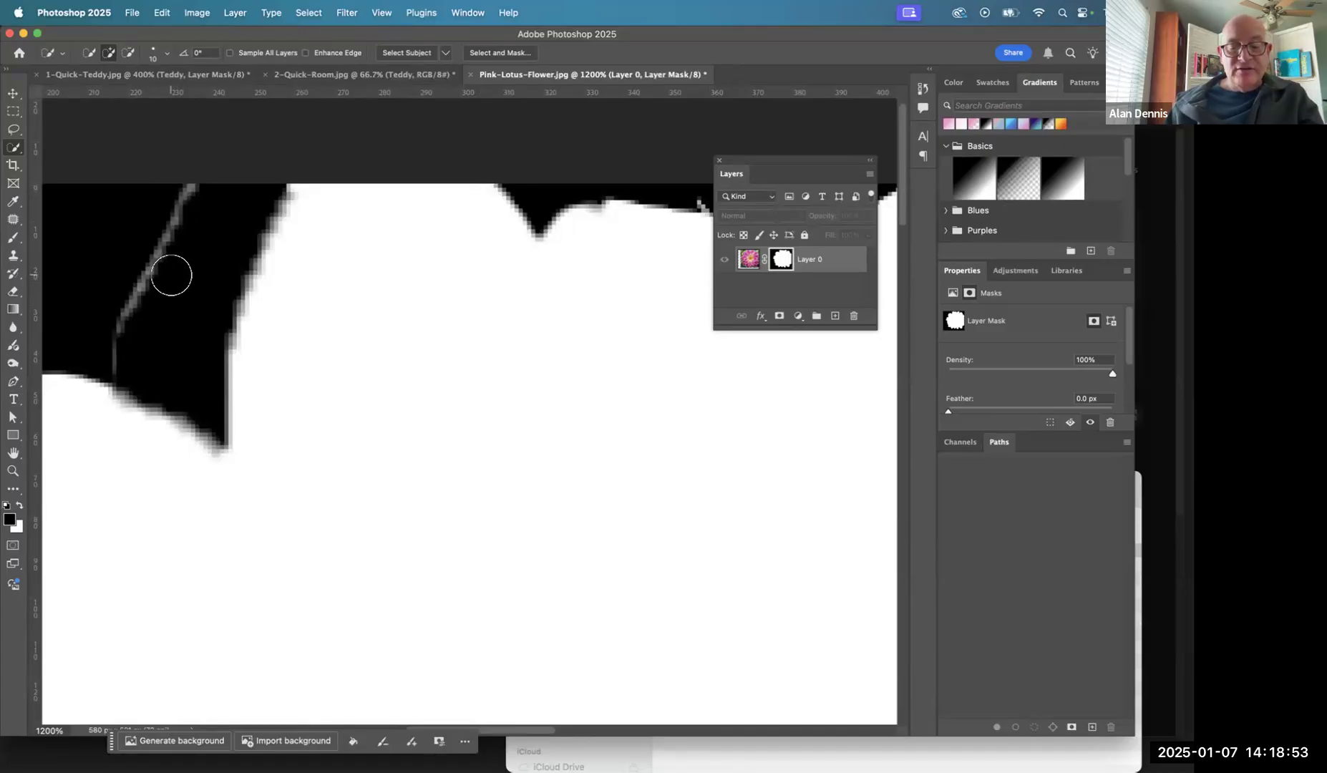
key(b)
mouse_move(193, 179)
mouse_down()
mouse_move(114, 340)
mouse_move(169, 234)
mouse_move(120, 357)
mouse_up()
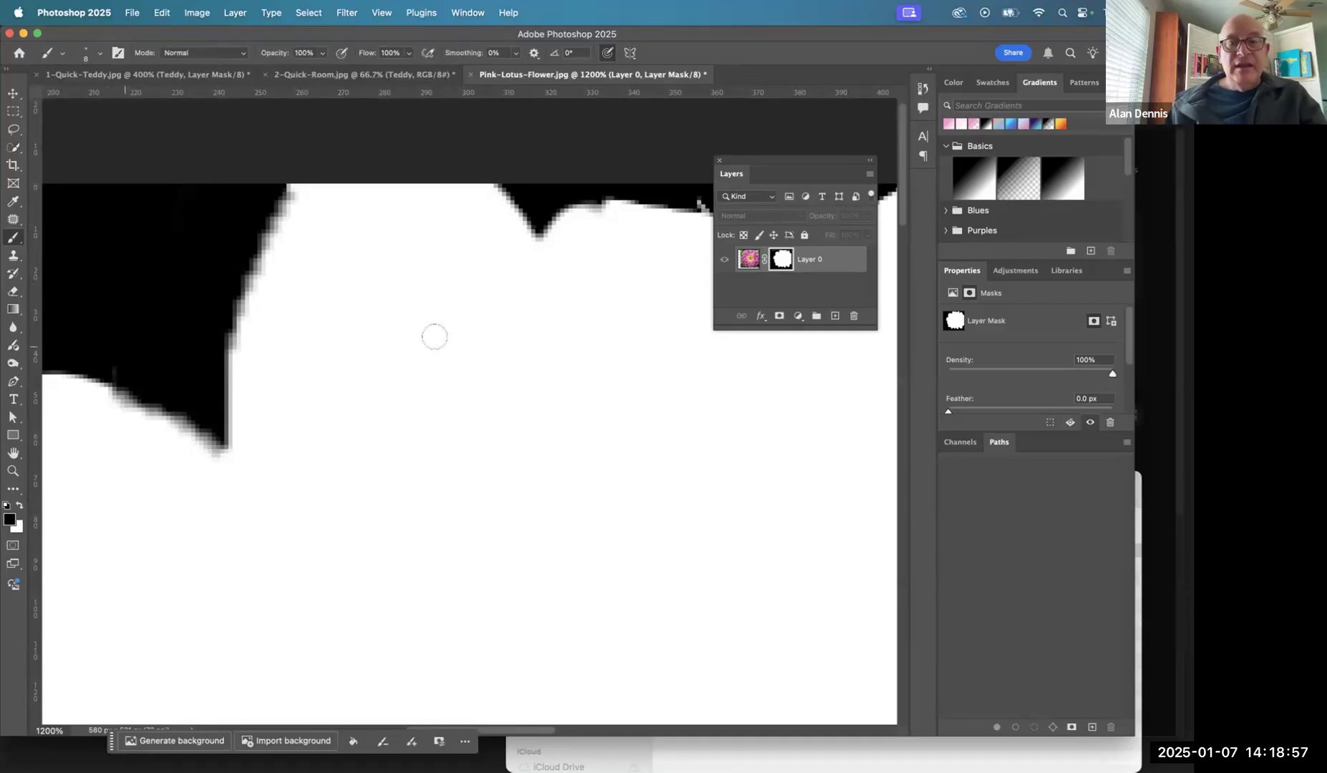
click(743, 264)
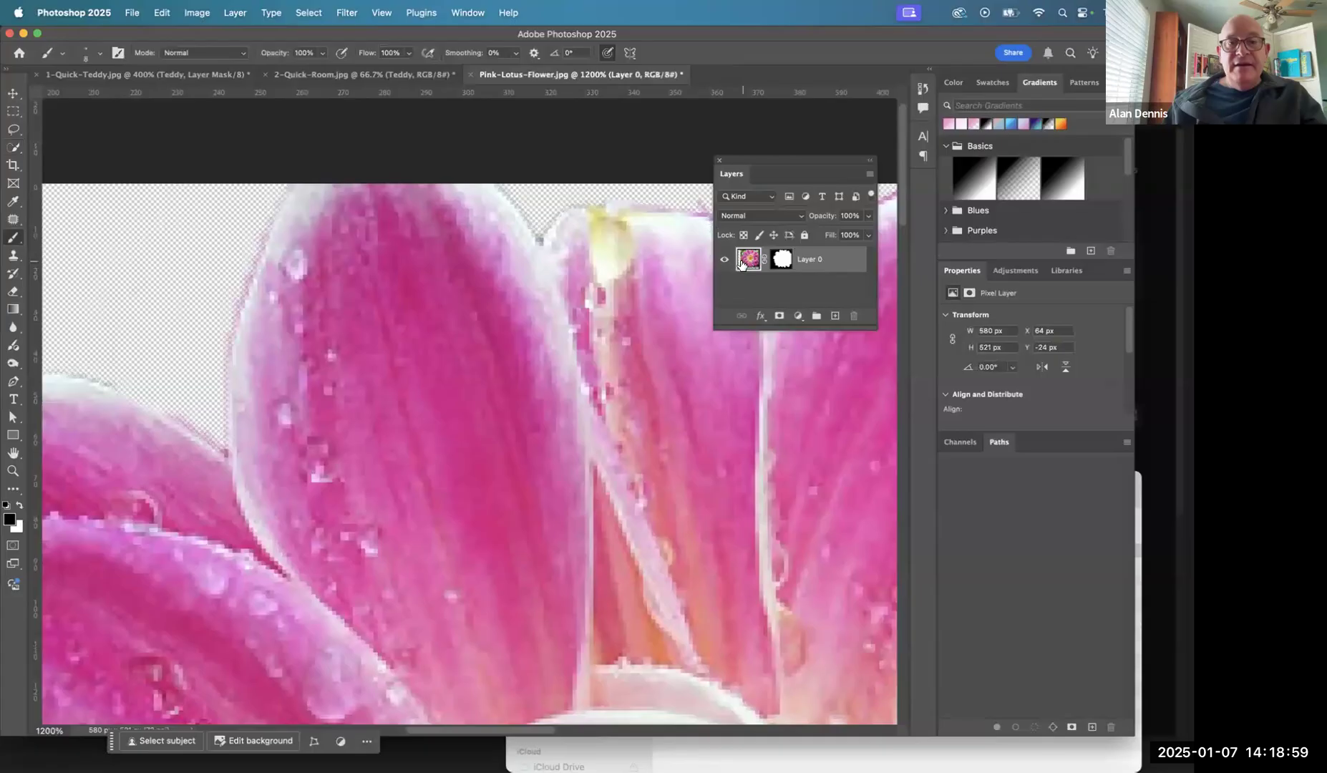
- Move the masked flower down and left within the canvas to about X -9 px, Y 5 px
alt+click(558, 345)
alt+click(558, 344)
alt+click(557, 344)
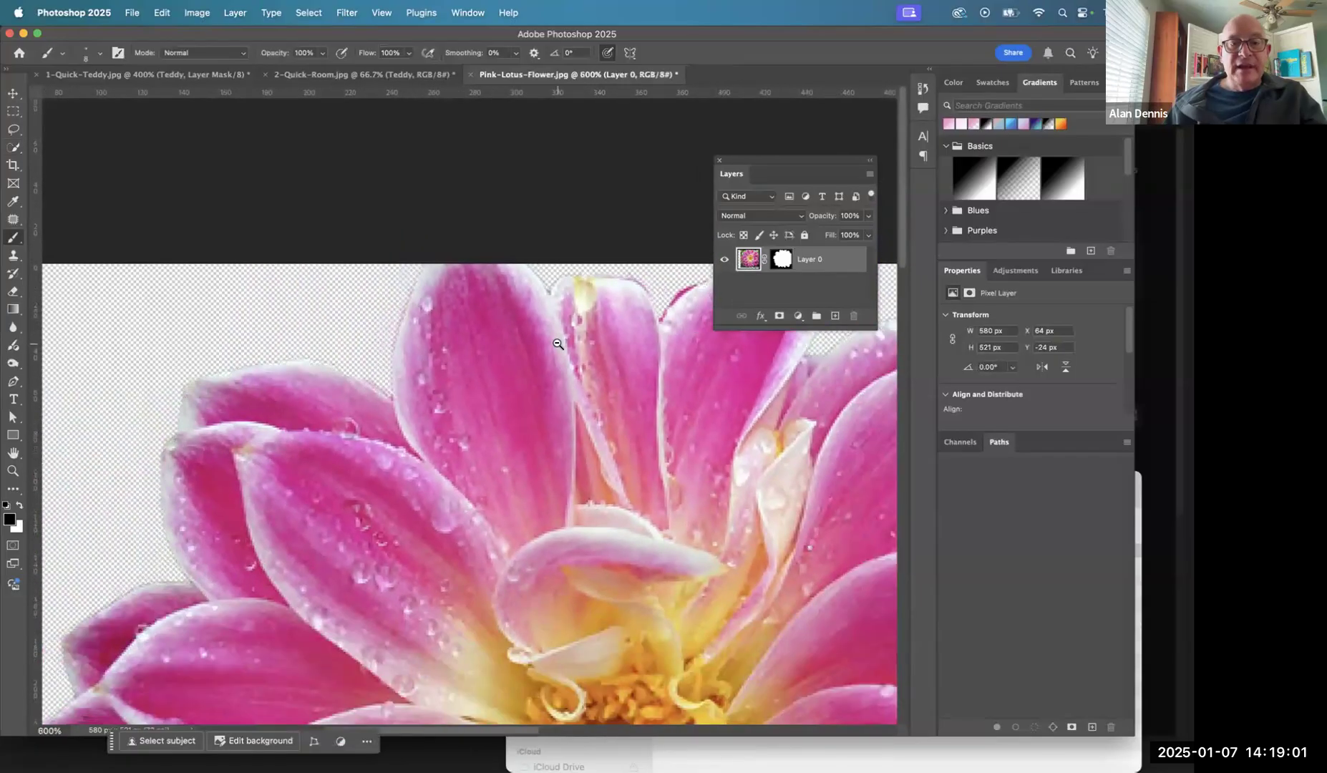
alt+click(558, 344)
alt+click(557, 344)
alt+click(558, 344)
alt+click(557, 344)
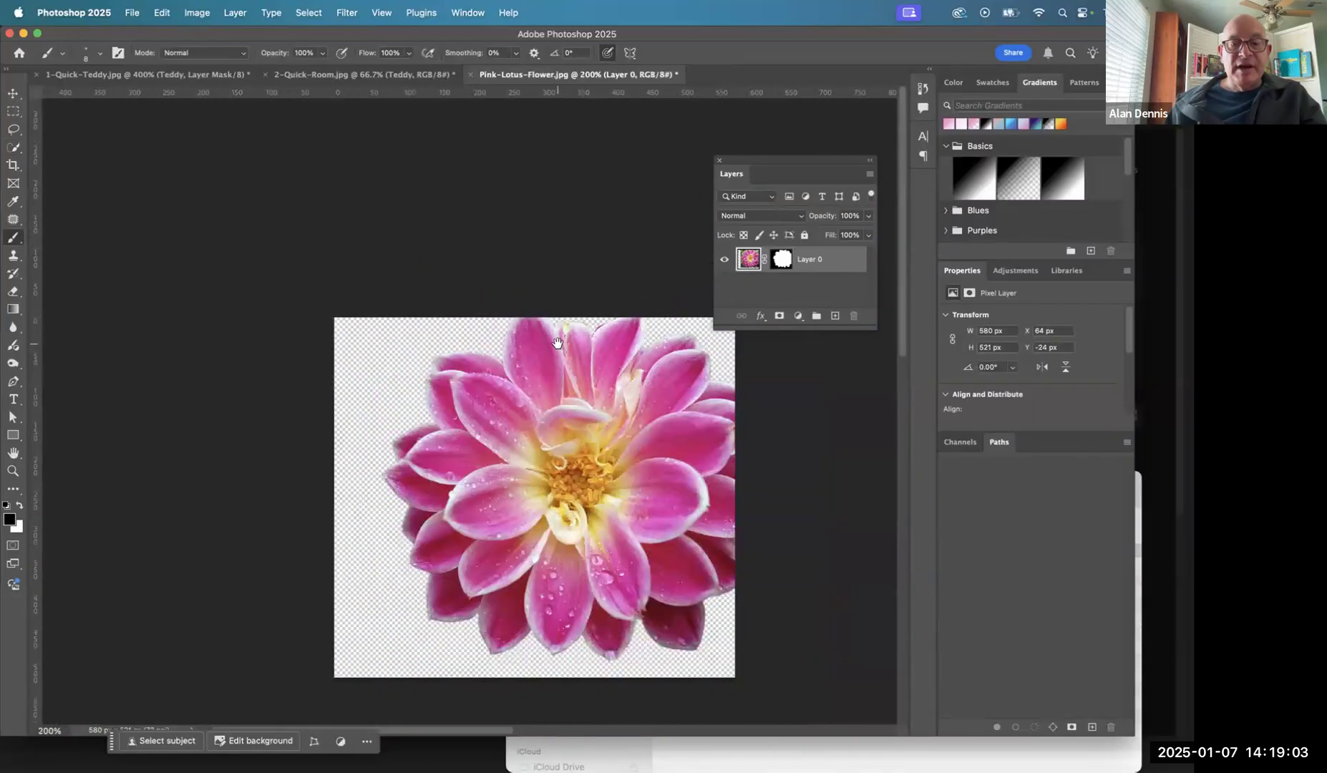
drag(558, 345, 359, 316)
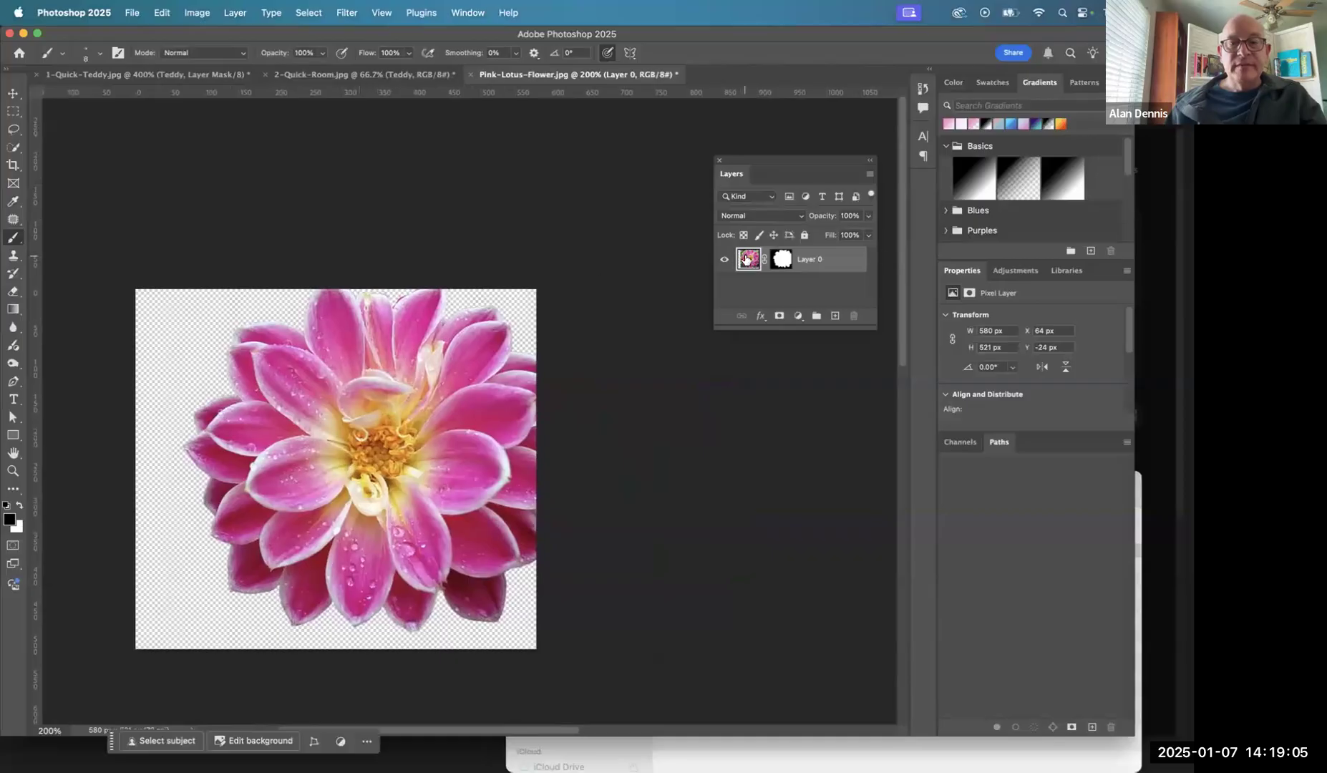
key(v)
drag(388, 397, 336, 422)
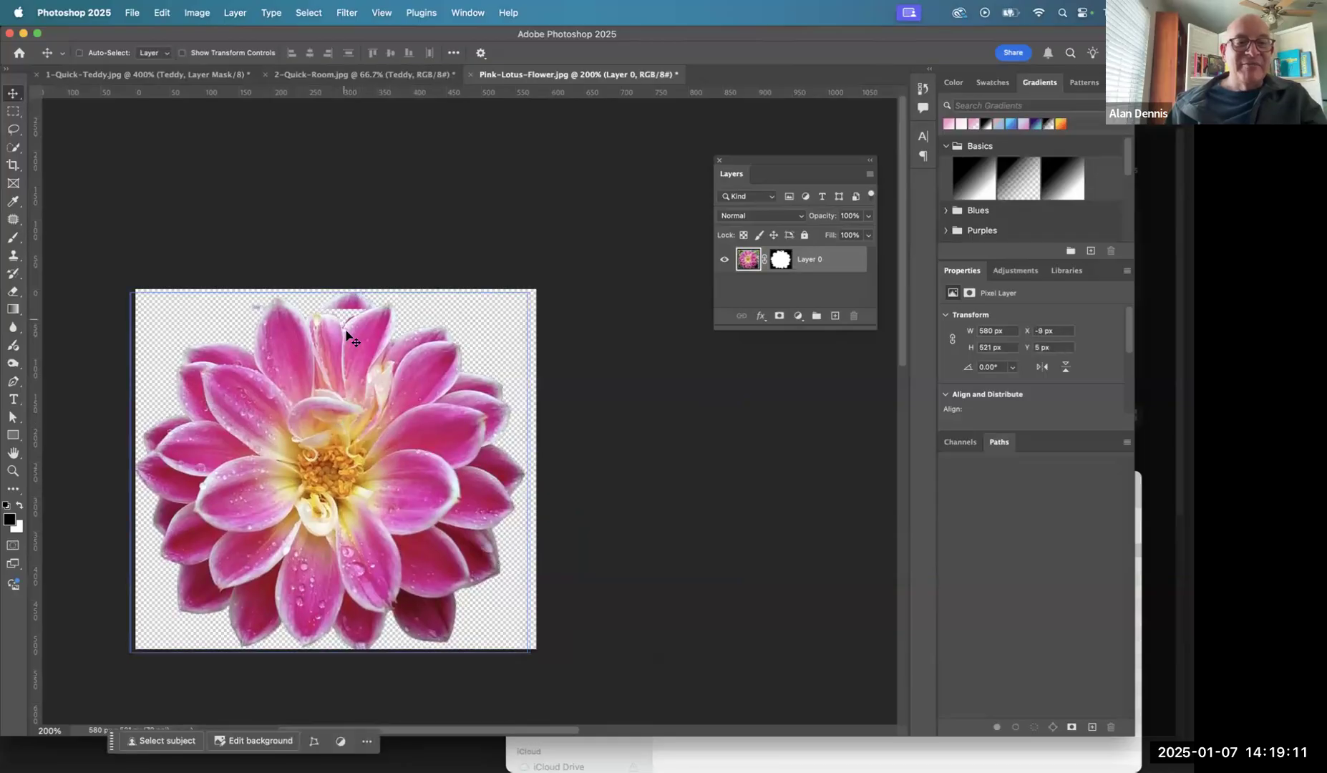
- Undo the last move, reposition the flower with its mask at about X -3 px, Y 4 px, and return to the image view
key(super+z)
key(super+z)
key(super+z)
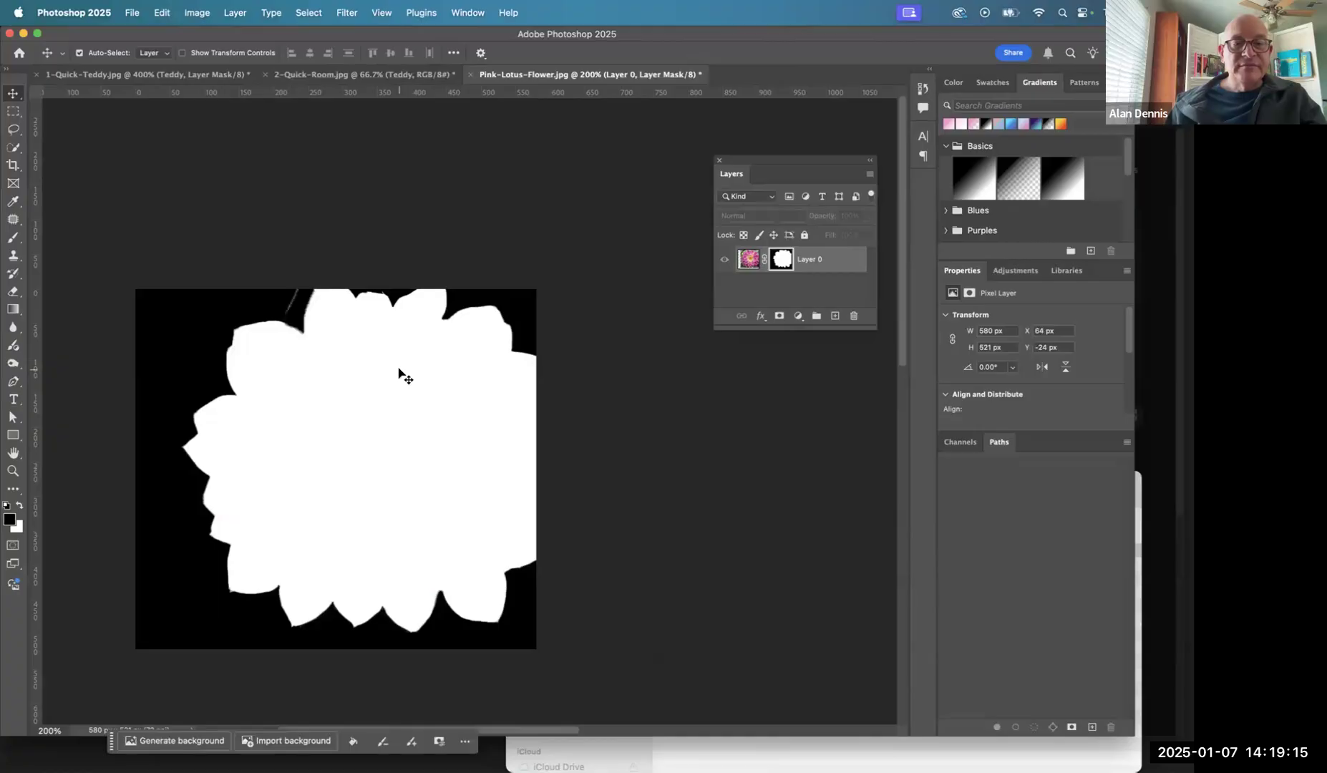
drag(403, 356, 356, 378)
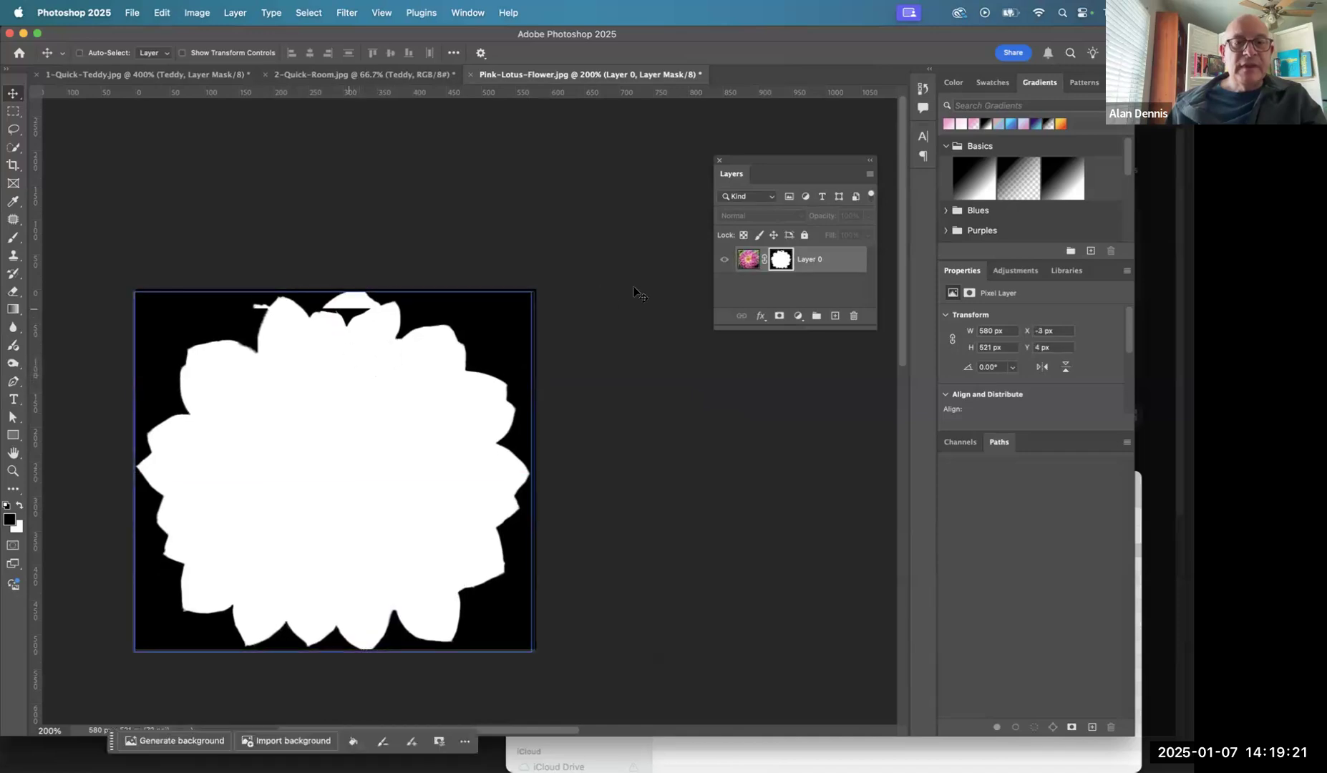
click(750, 260)
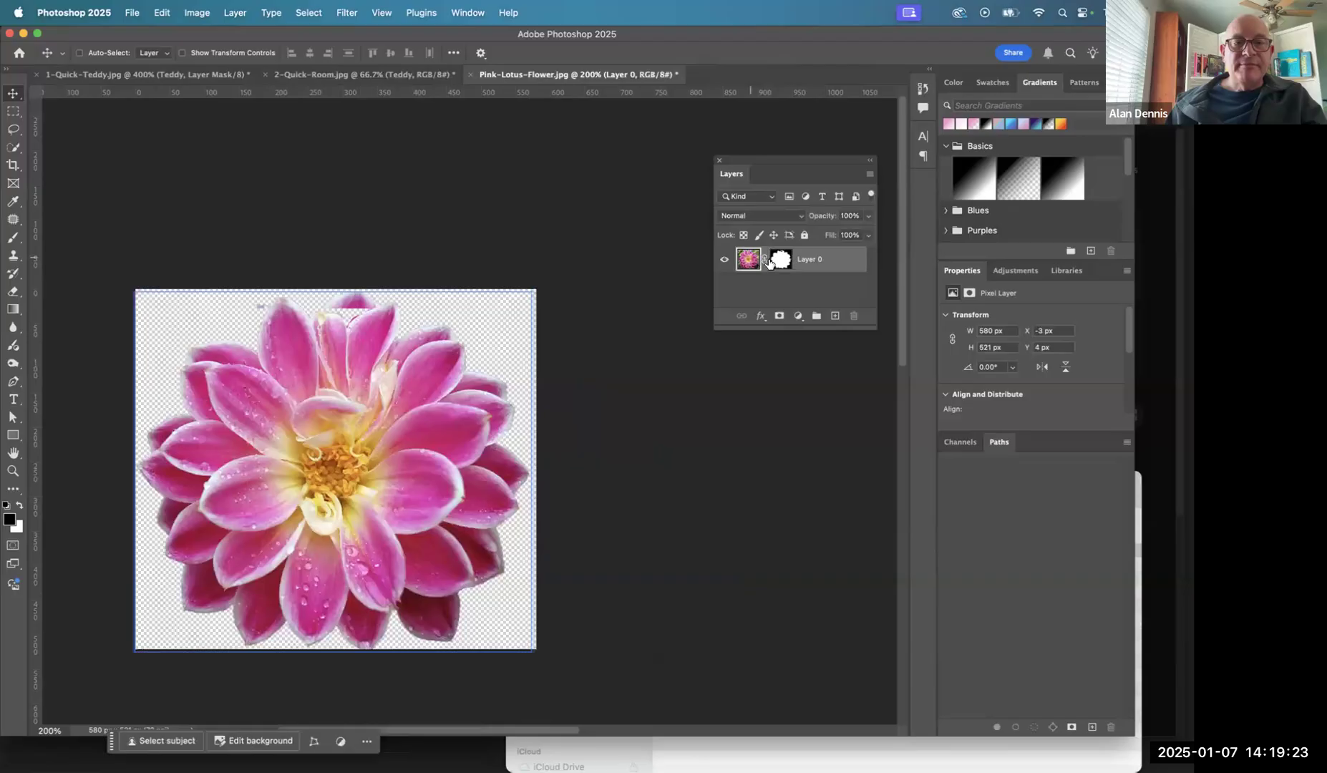
- Paint black on the layer mask over the small stray fragment beside the tip of the tall upper-left petal
click(287, 305)
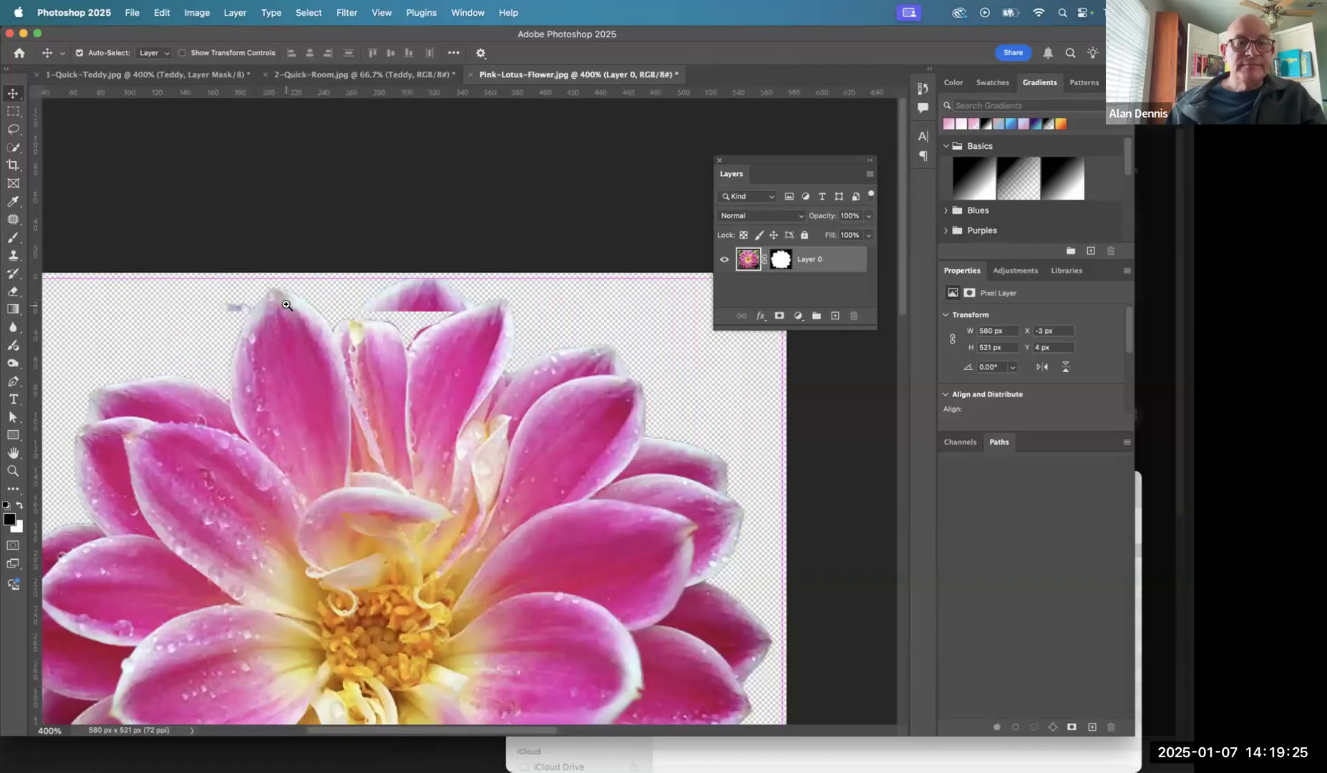
click(289, 310)
key(b)
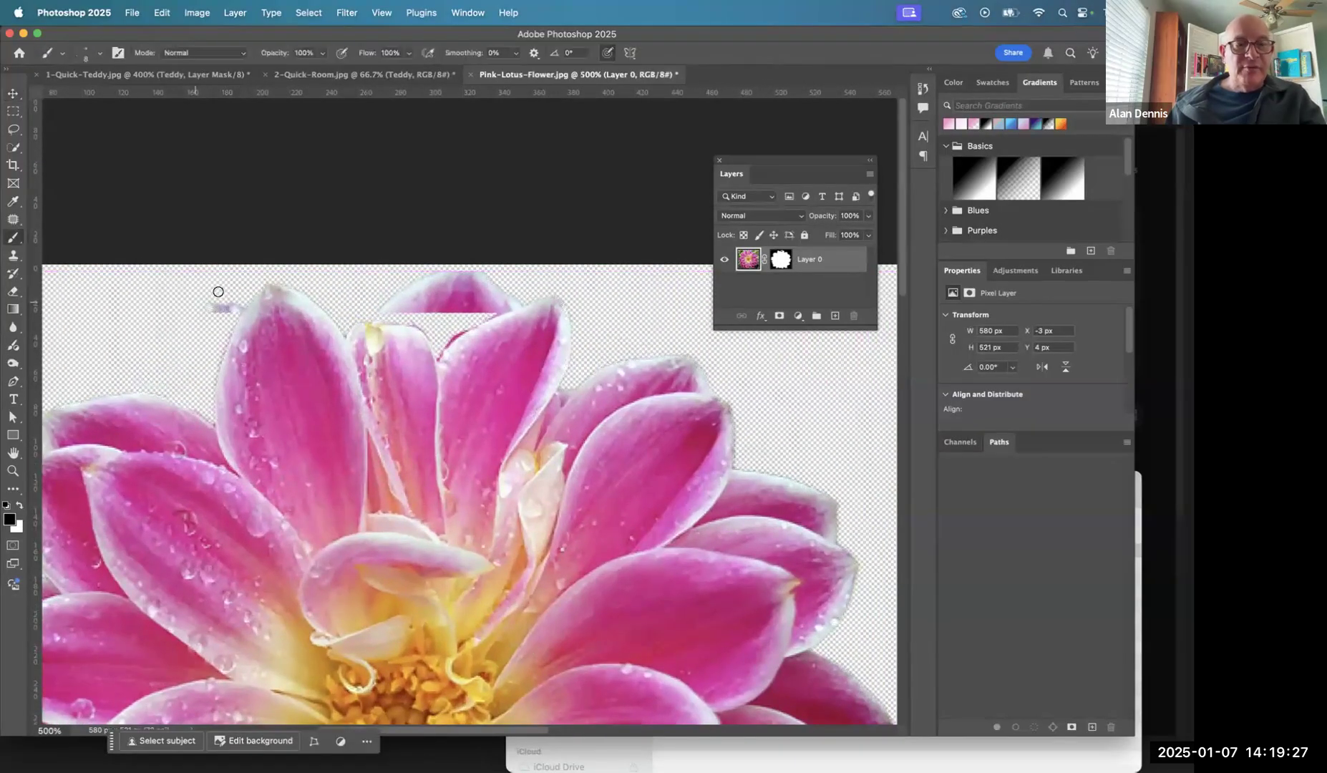
drag(224, 307, 230, 309)
key(cmd+z)
click(783, 260)
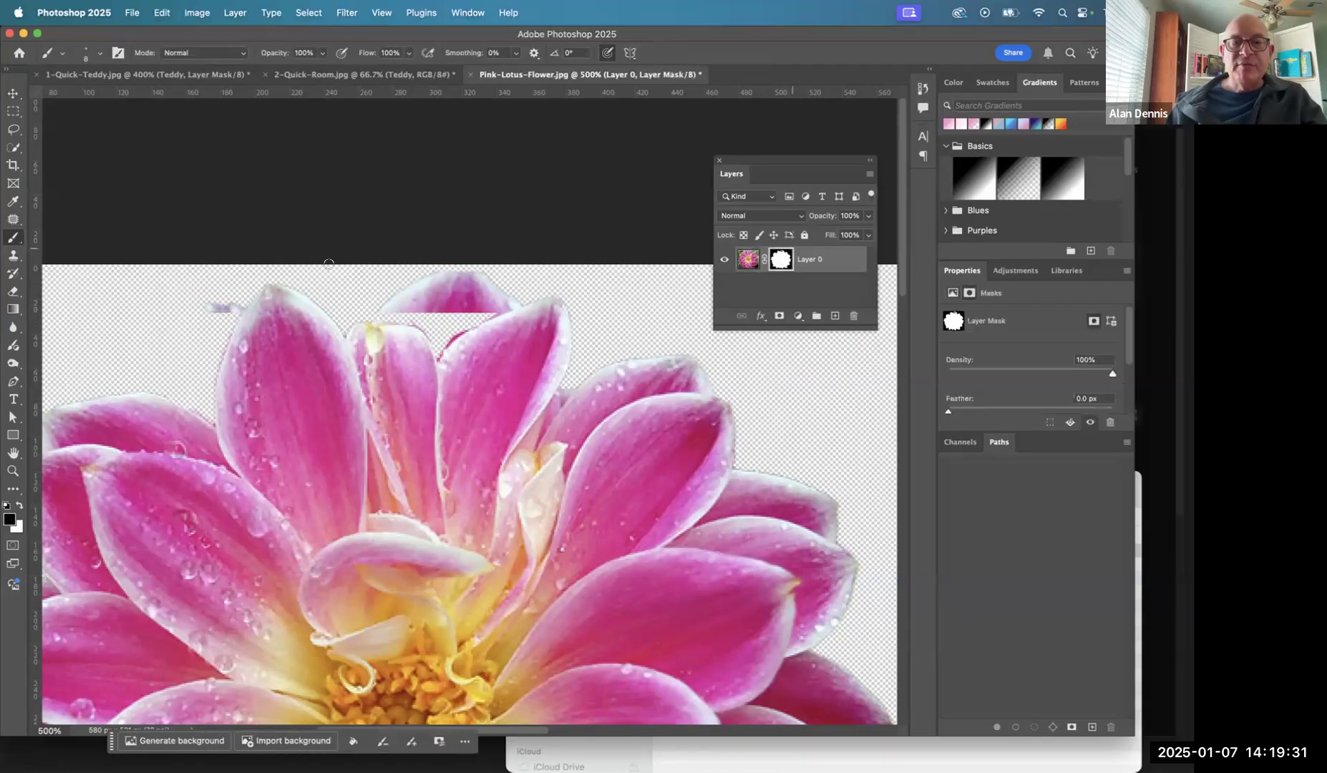
drag(210, 315, 193, 313)
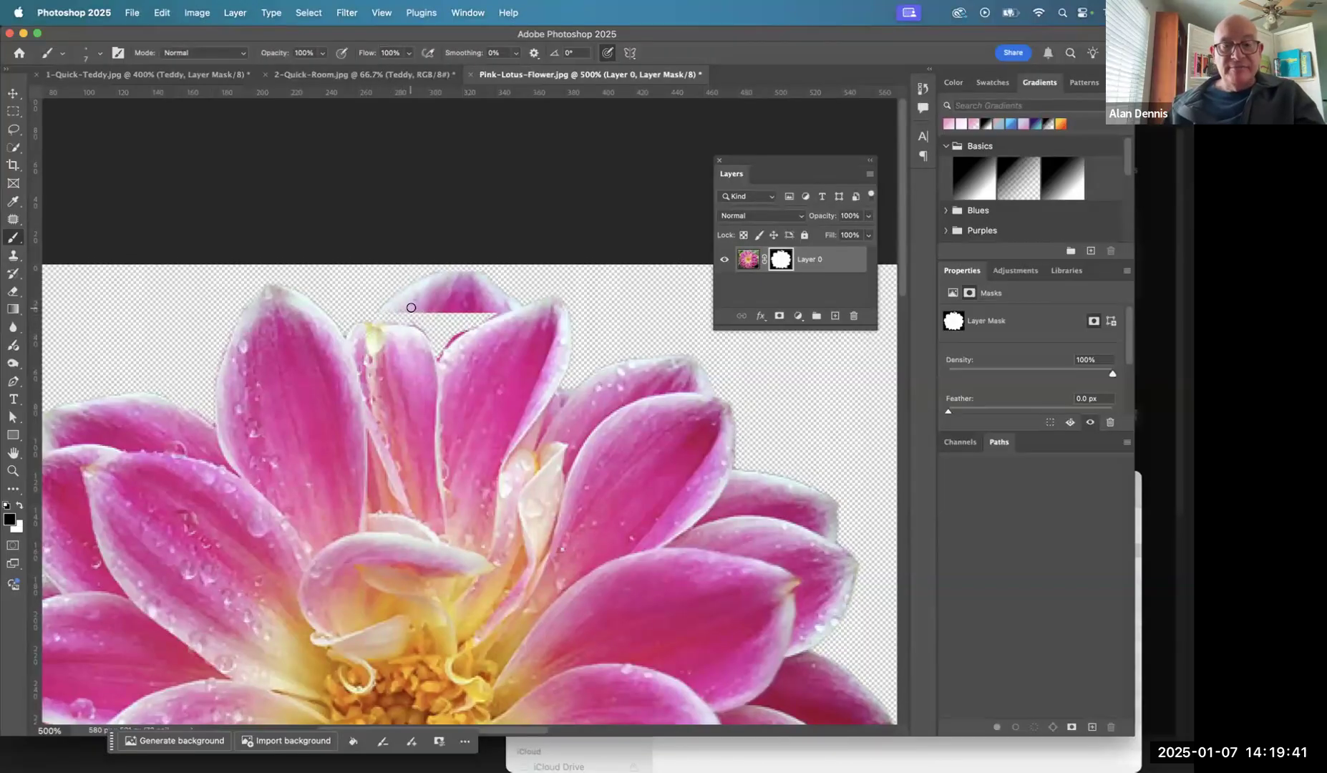
- Restore the cut-off back petal at the flower's top centre by painting the mask white with a size 25 brush, and check the mask
key(x)
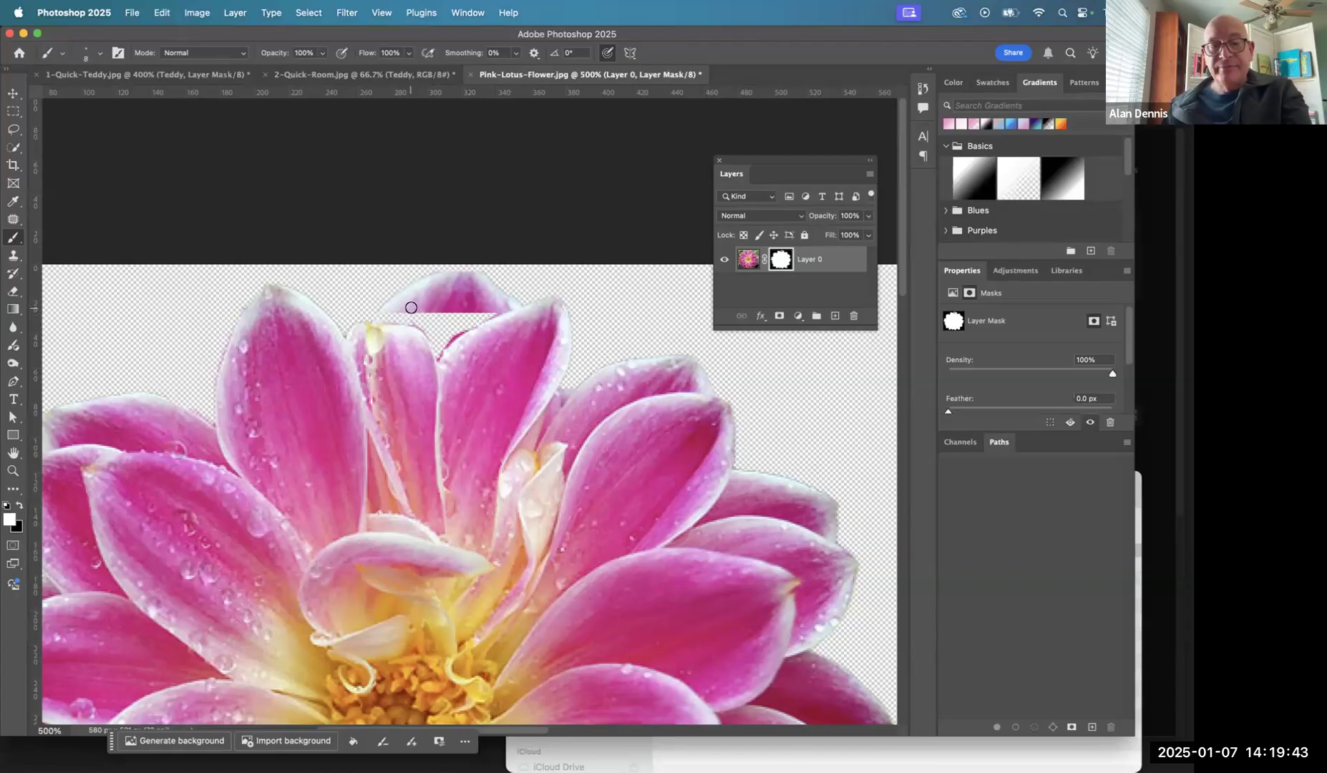
key(bracketright)
key(bracketright)
key(bracketright)
key(bracketright)
key(bracketright)
mouse_move(395, 325)
mouse_down()
mouse_move(448, 317)
mouse_move(487, 323)
mouse_up()
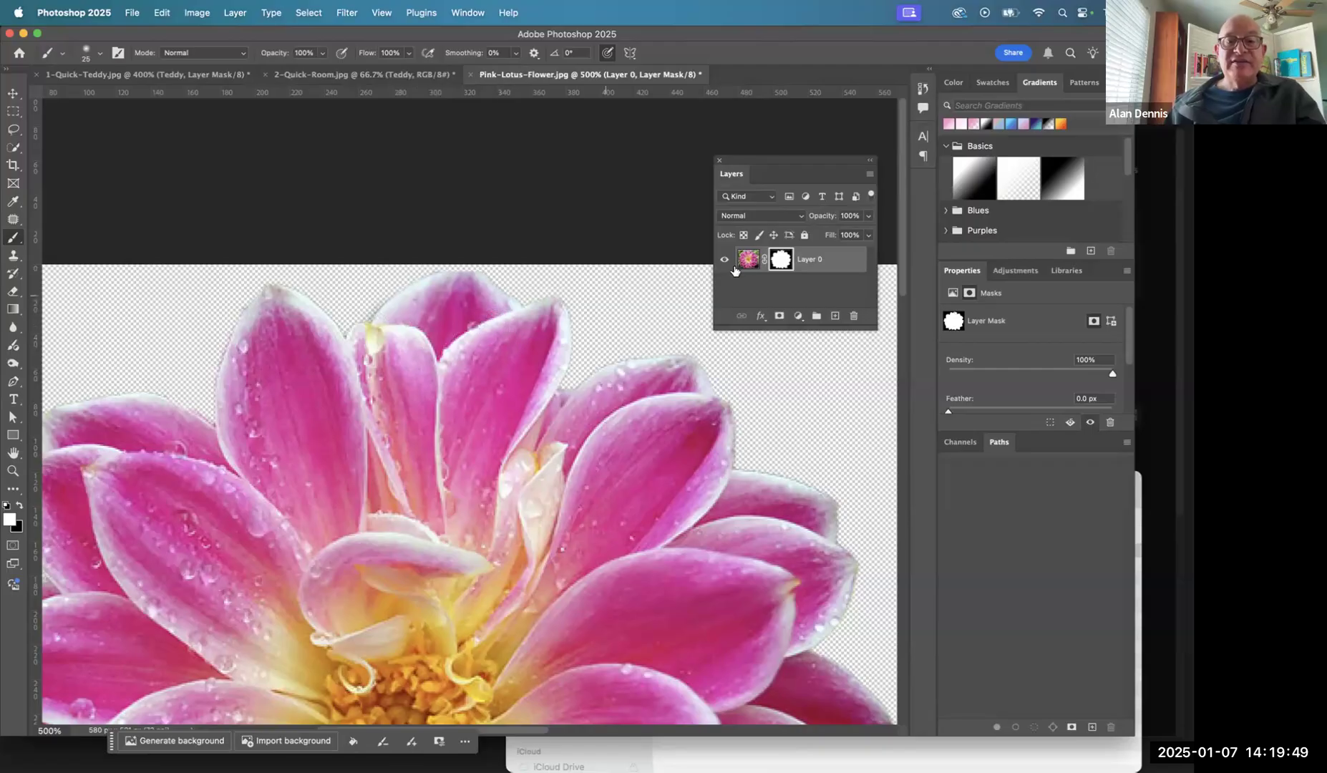
alt+click(781, 260)
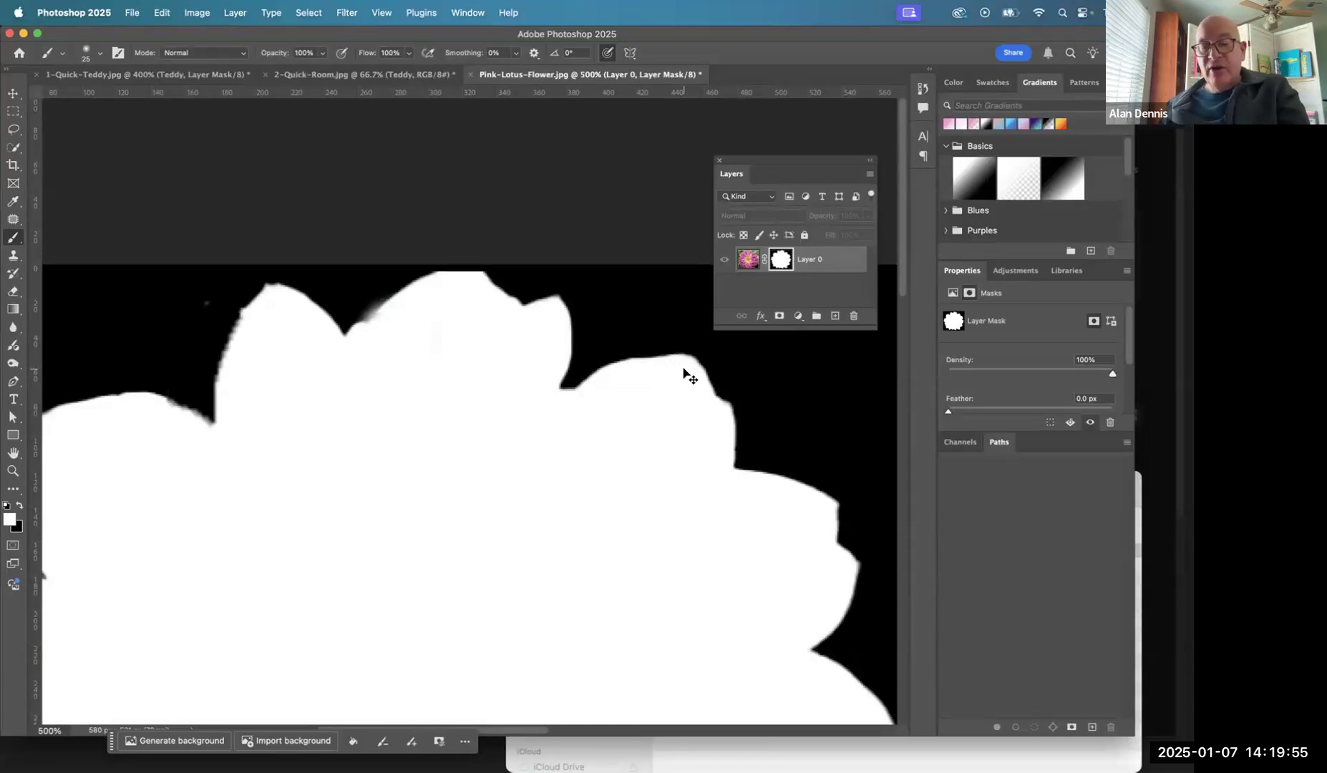
key(super+0)
click(748, 259)
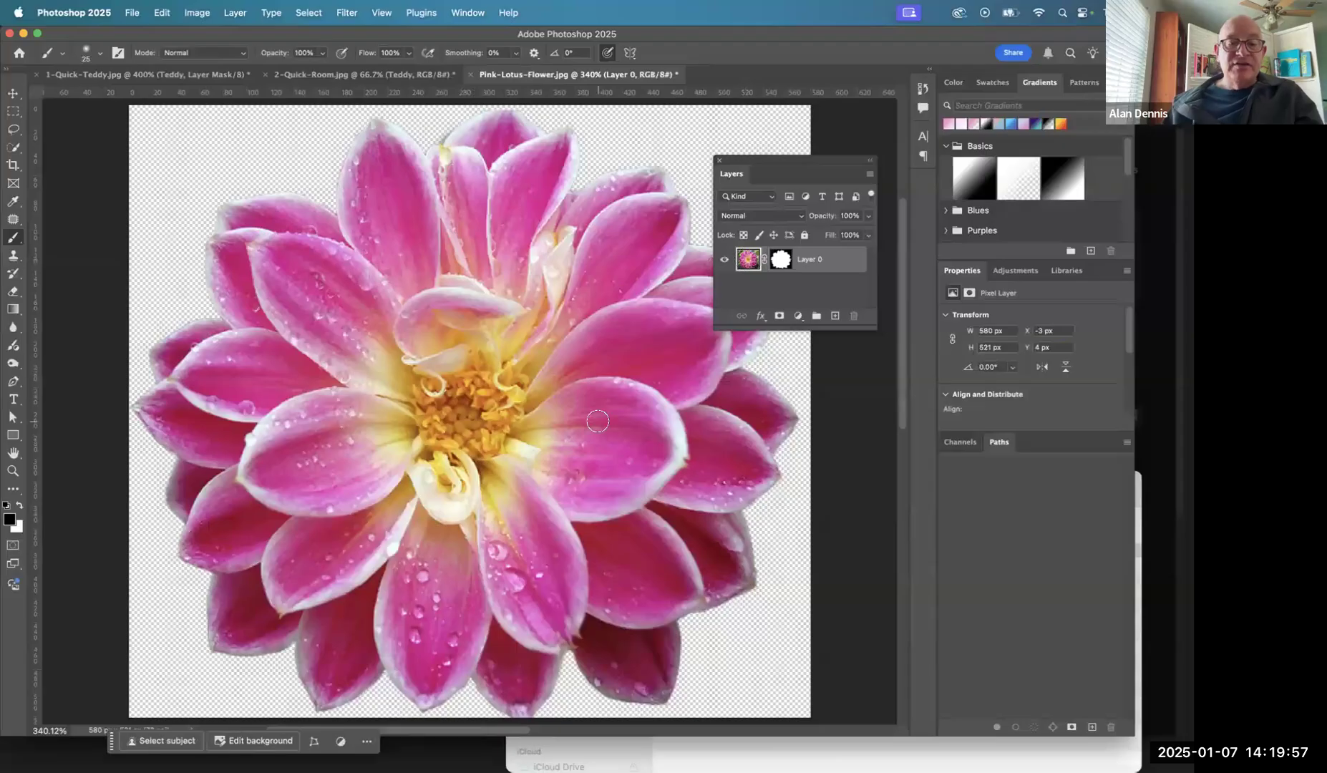
- Switch to Chrome and highlight the assignment instruction about masking the full flower with the Quick Selection Tool
key(super+Tab)
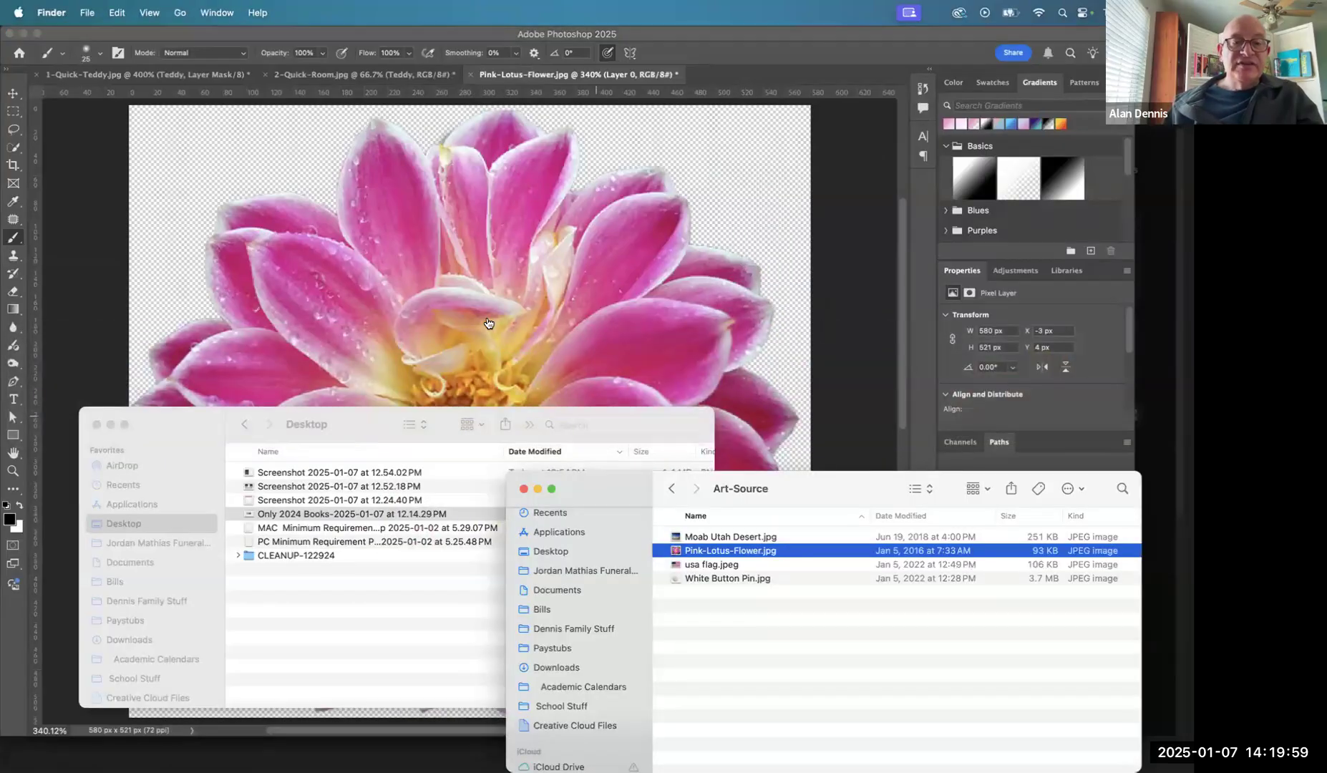
key(super+Tab)
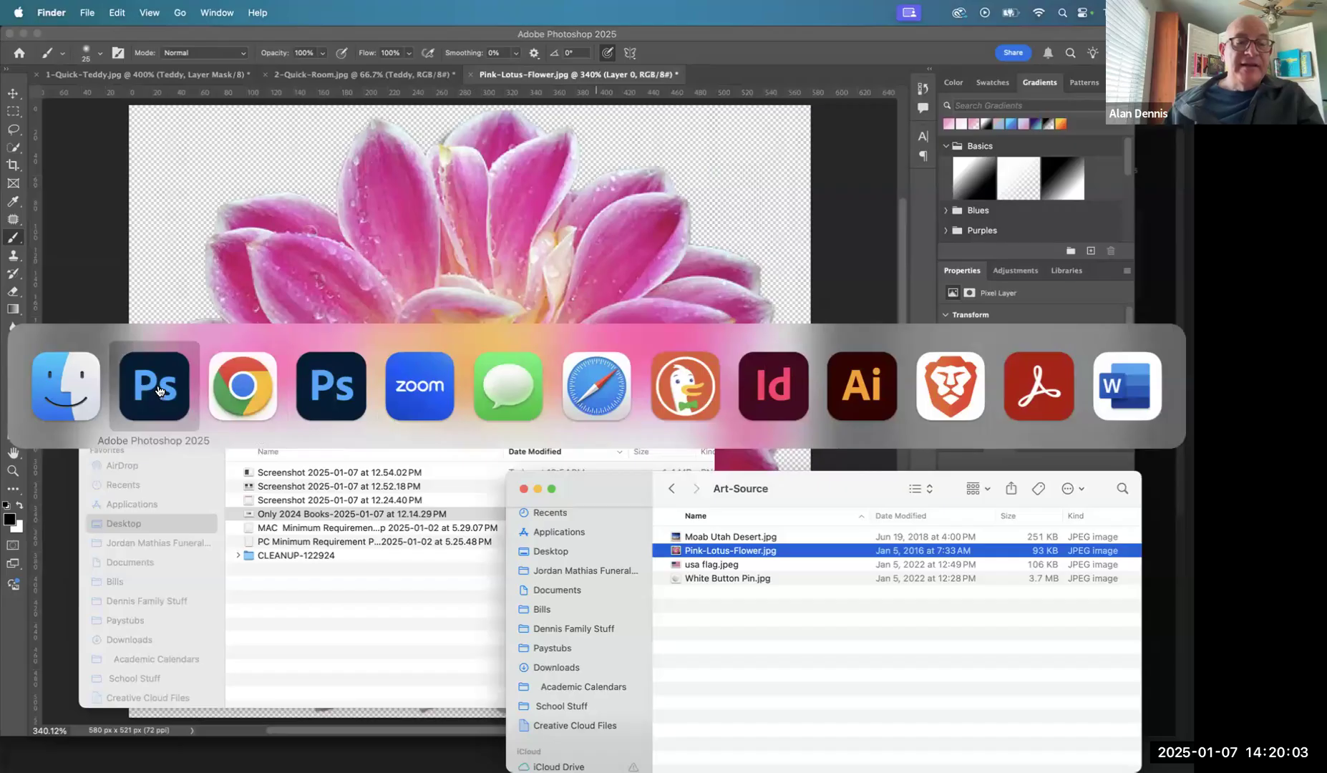
click(243, 386)
scroll(435, 456, down, 2)
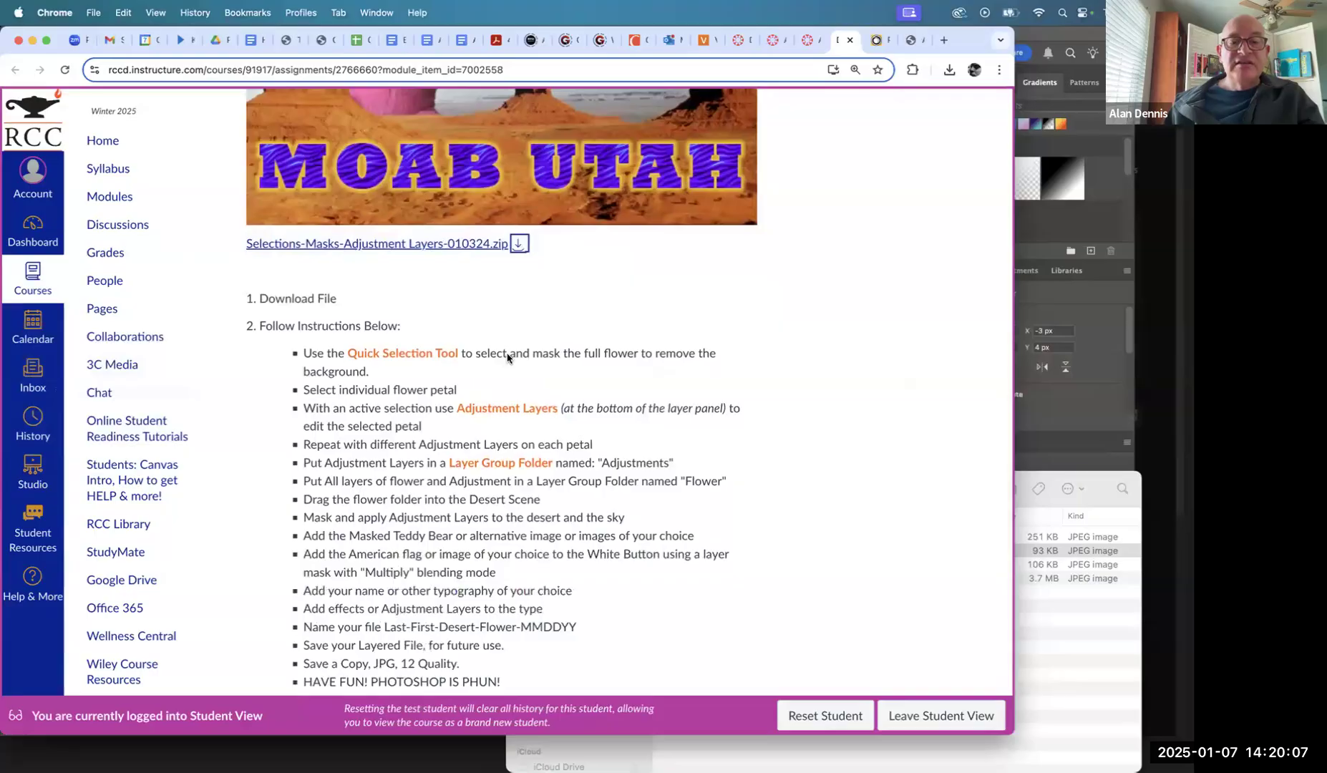
triple_click(508, 358)
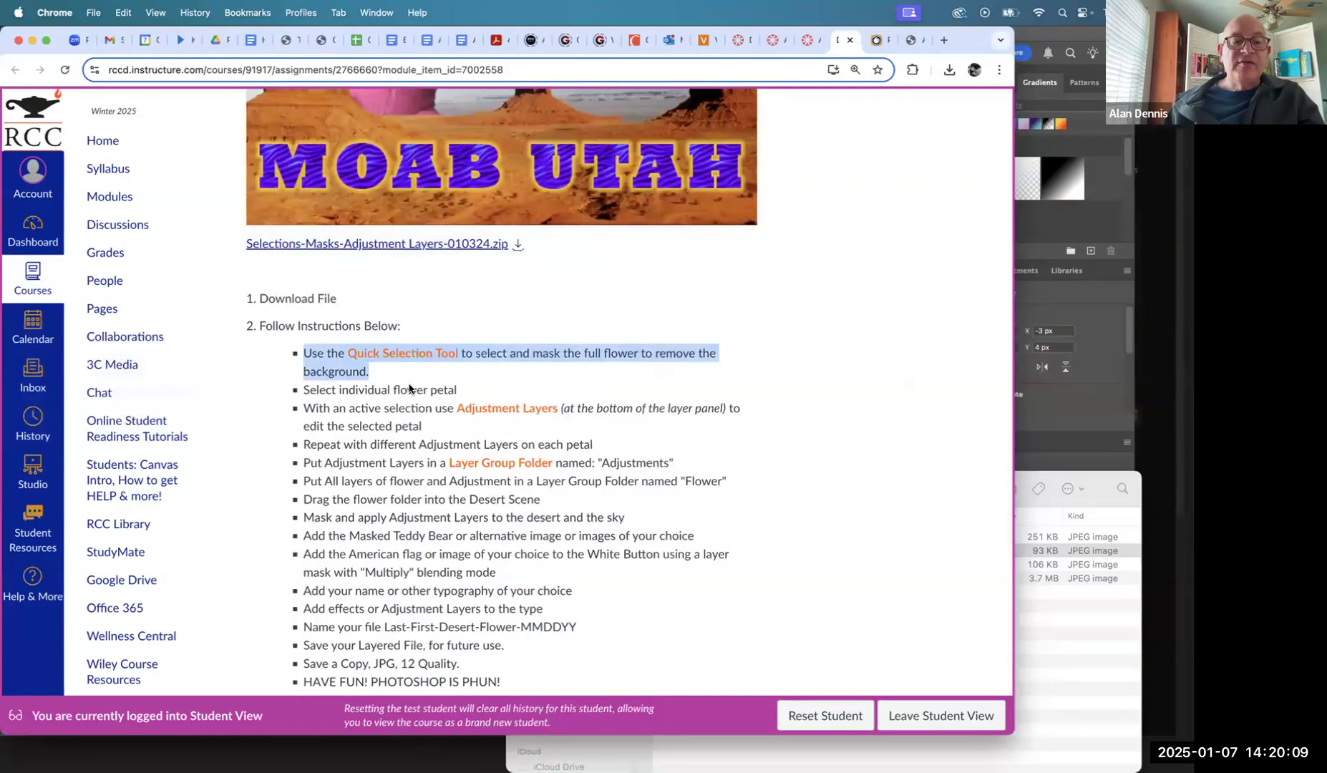
- Return to Photoshop and make Layer 0's image, rather than its mask, the active editing target
key(super+Tab)
key(super+Tab)
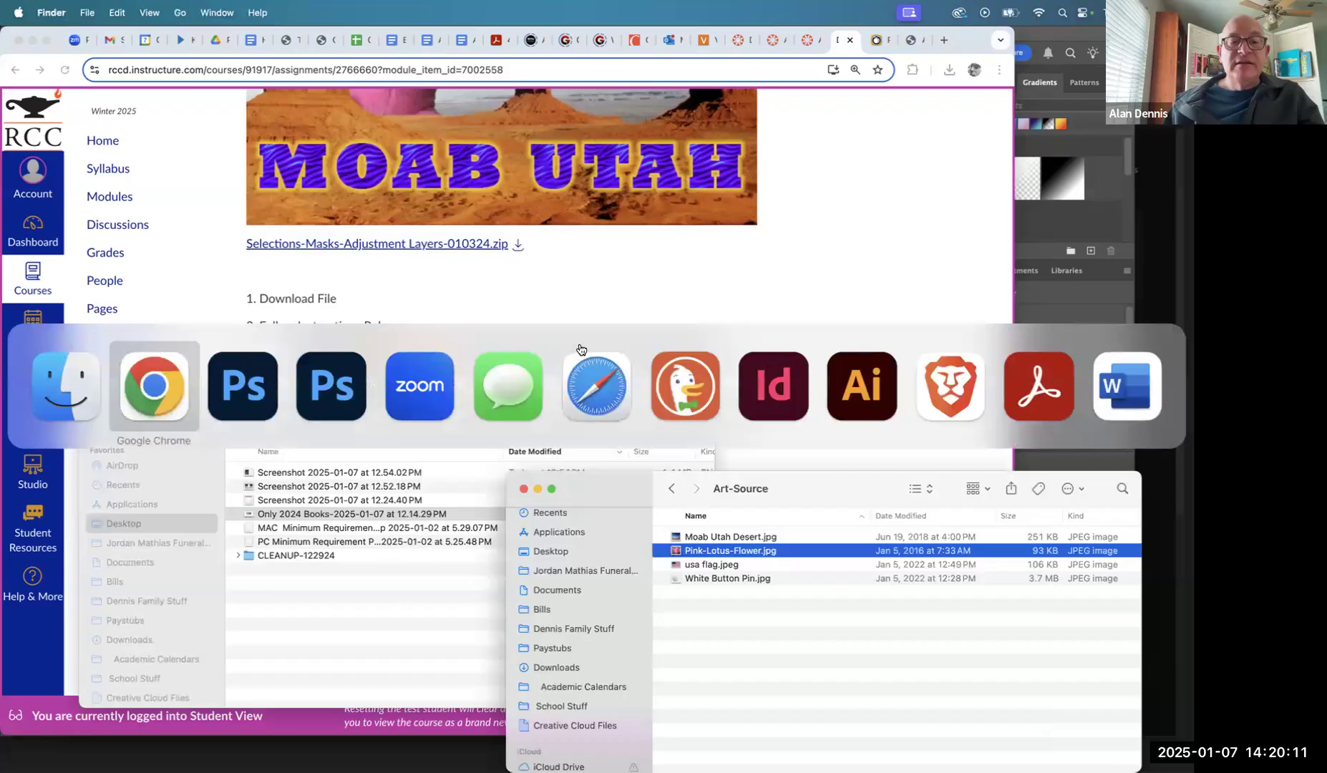
key(super+Tab)
key(super+Tab)
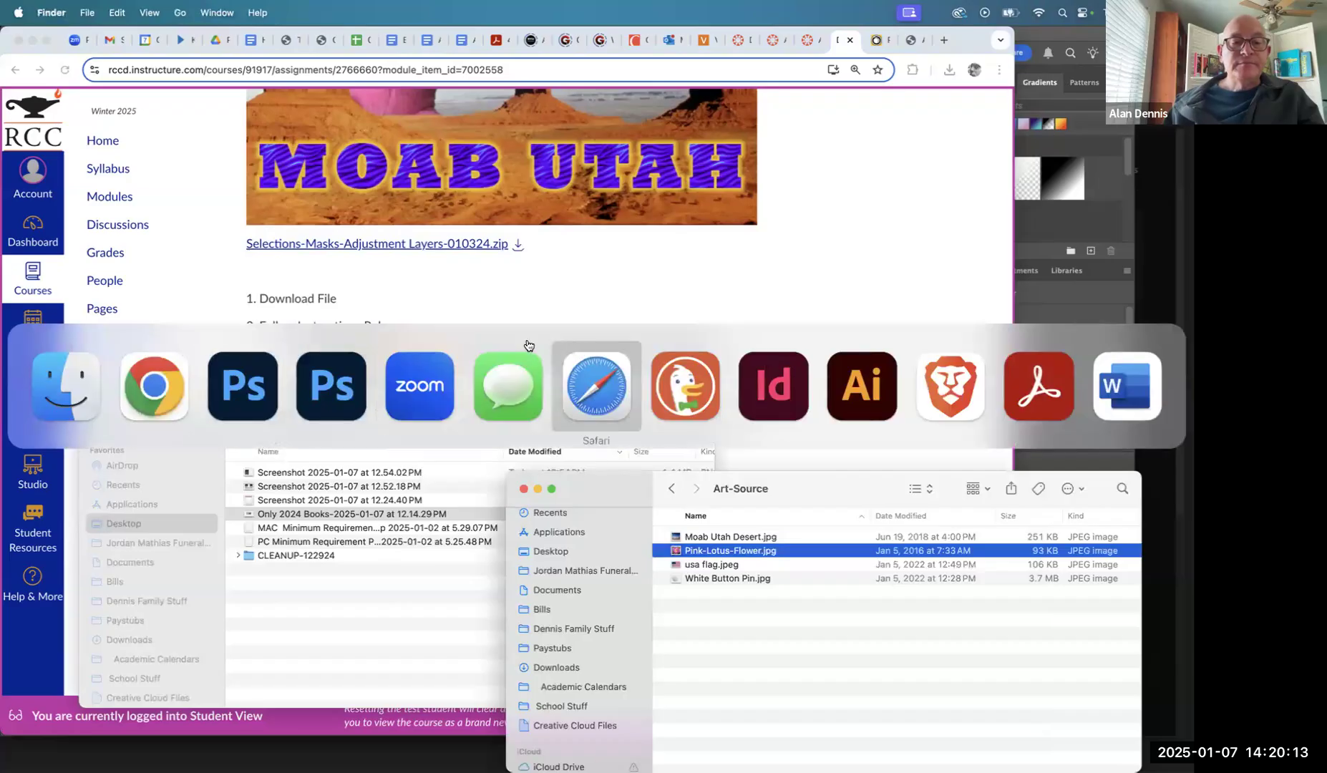
click(273, 376)
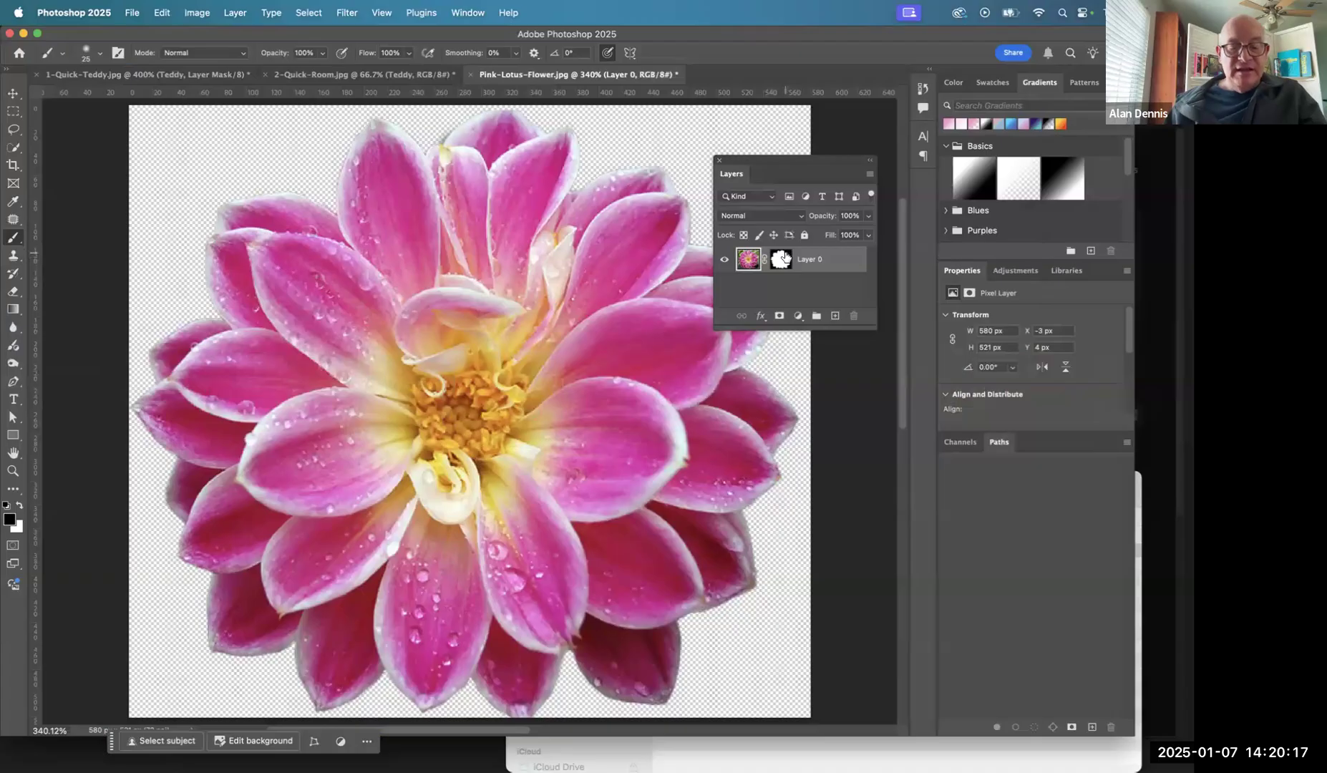
right_click(785, 258)
click(805, 259)
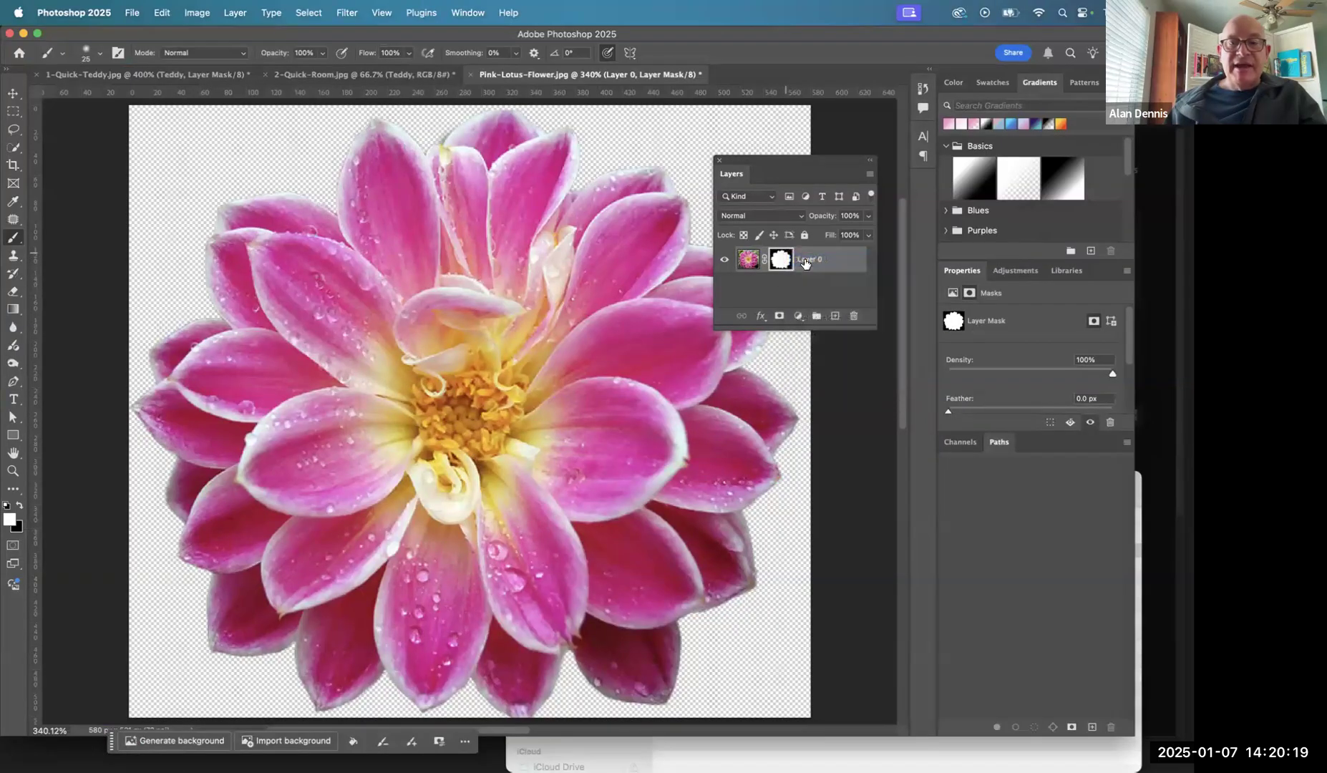
shift+click(781, 260)
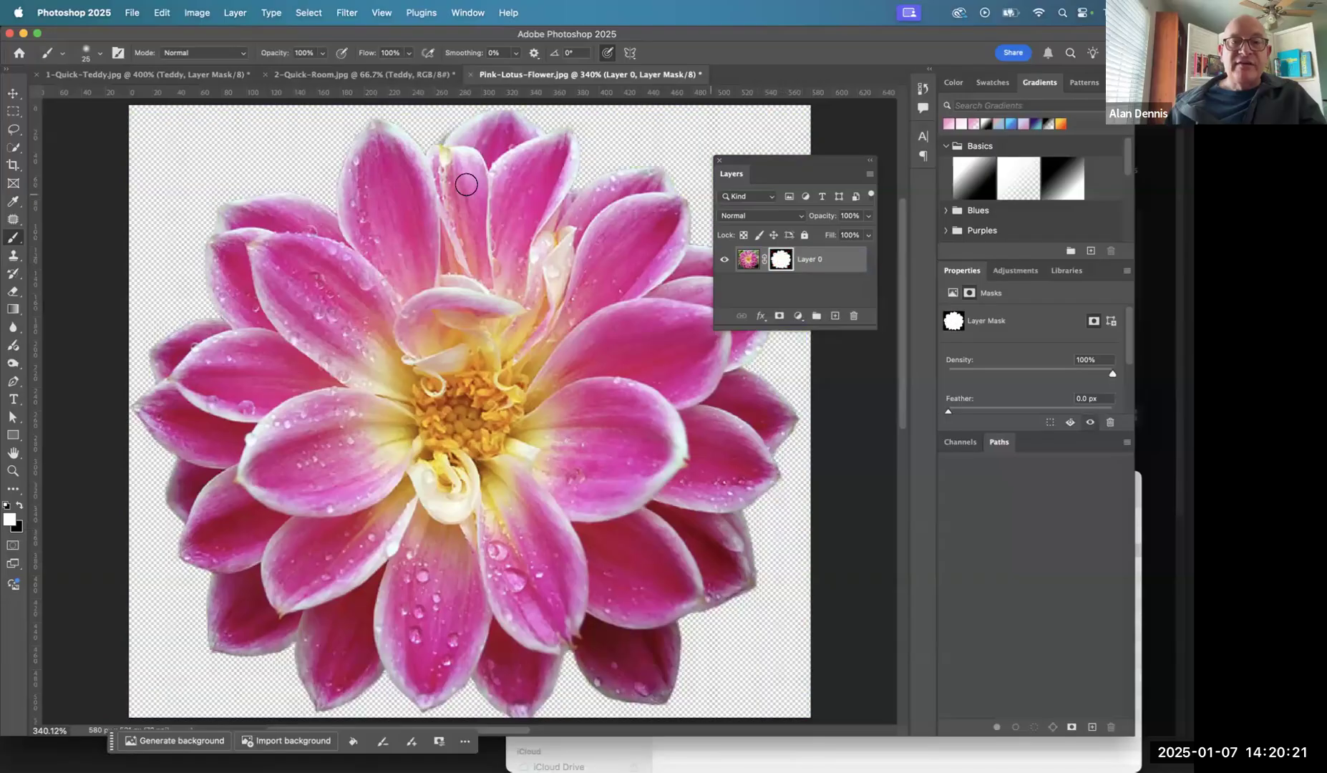
click(751, 262)
- Switch to Chrome and highlight the assignment instruction "Select individual flower petal"
key(super+Tab)
key(super+Tab)
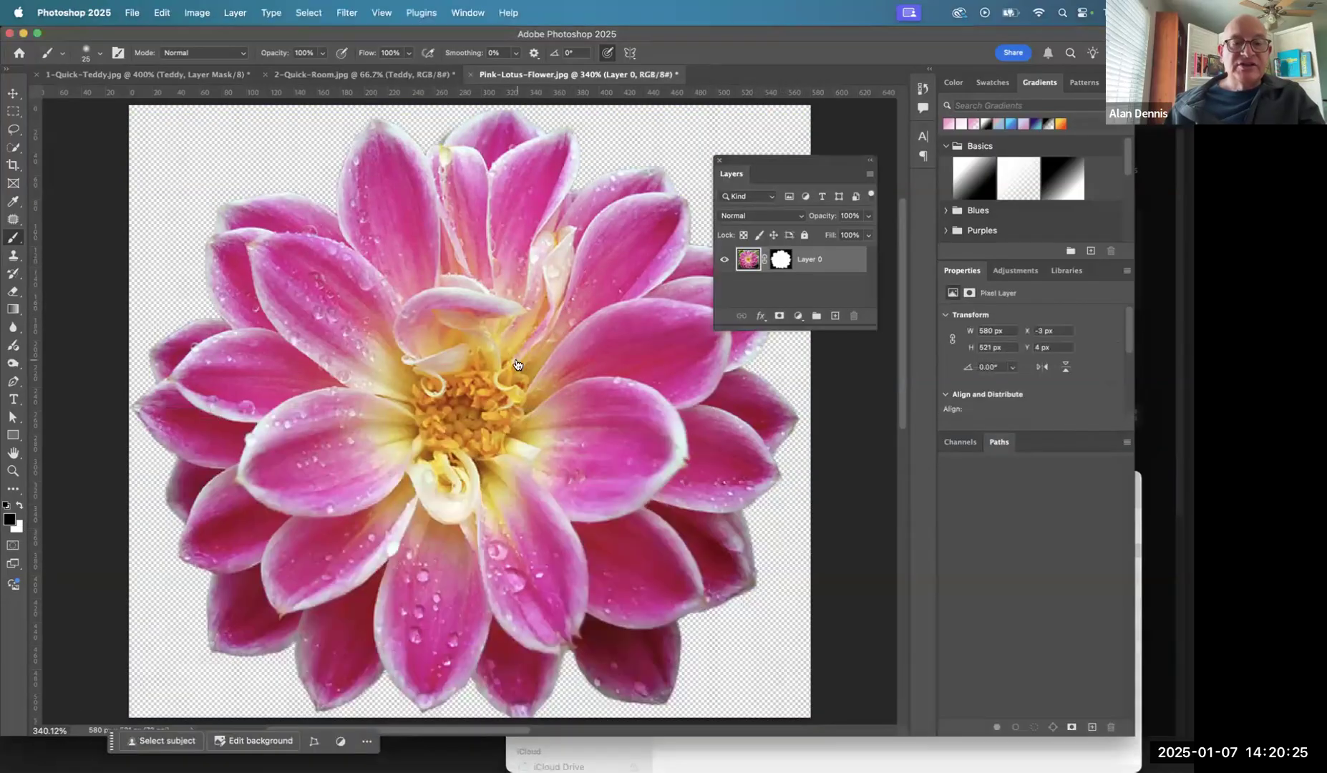
key(super+Tab)
key(super+Tab)
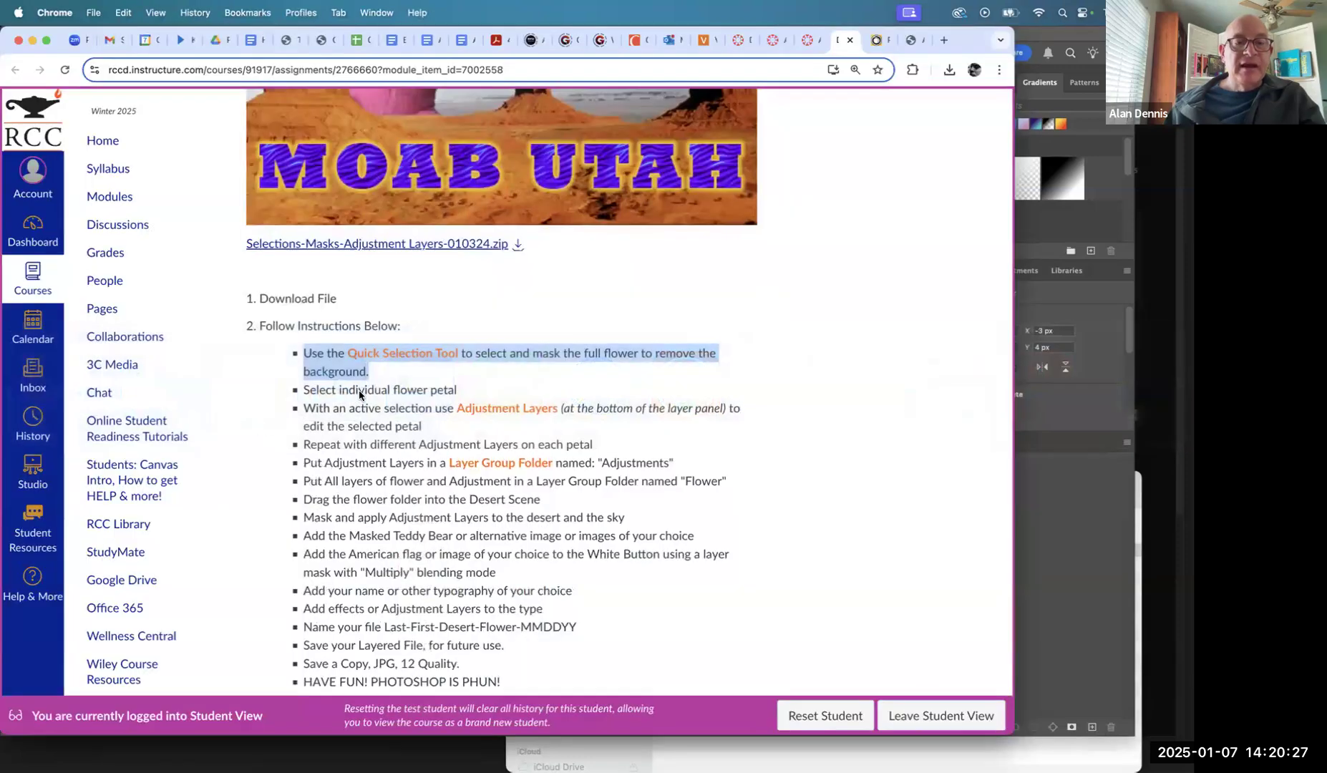
triple_click(358, 391)
- Return to Photoshop and select the large upper-left petal of the flower with the Quick Selection tool at size 10
key(super+Tab)
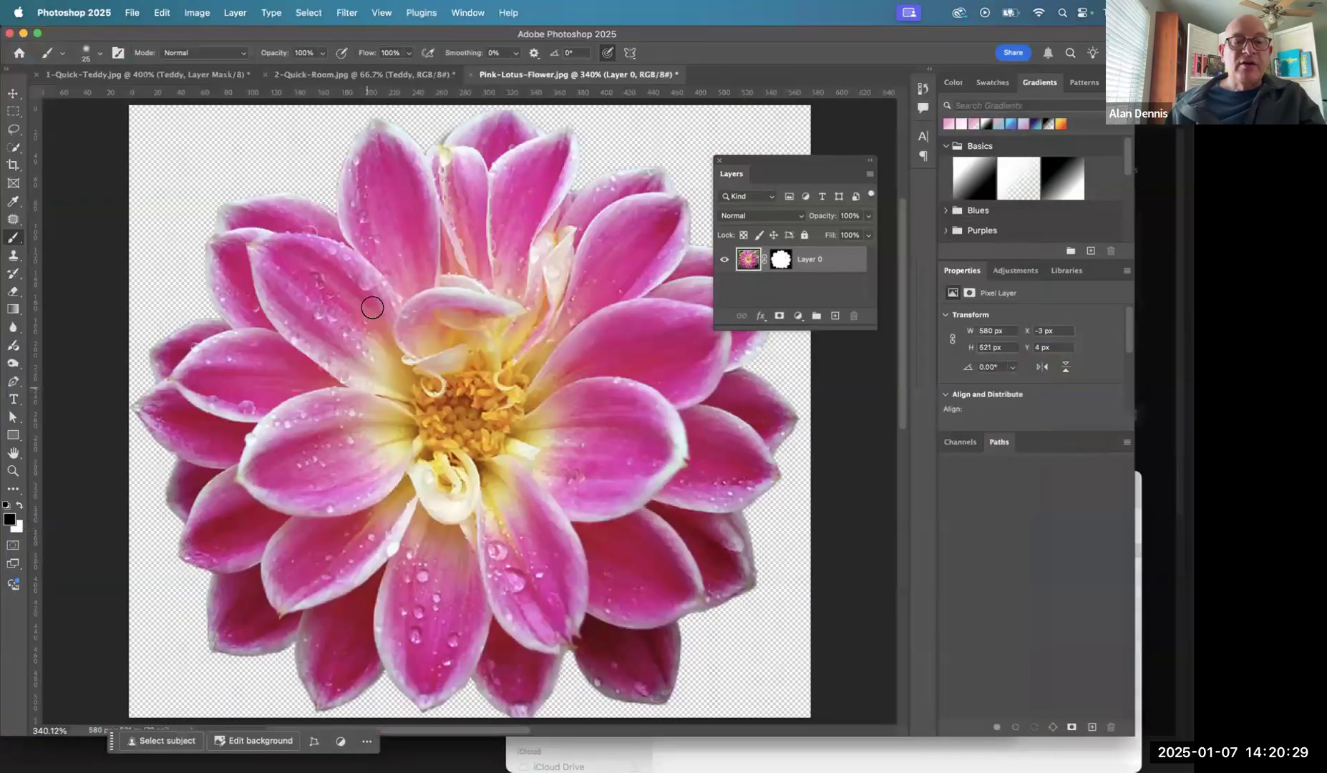
click(12, 148)
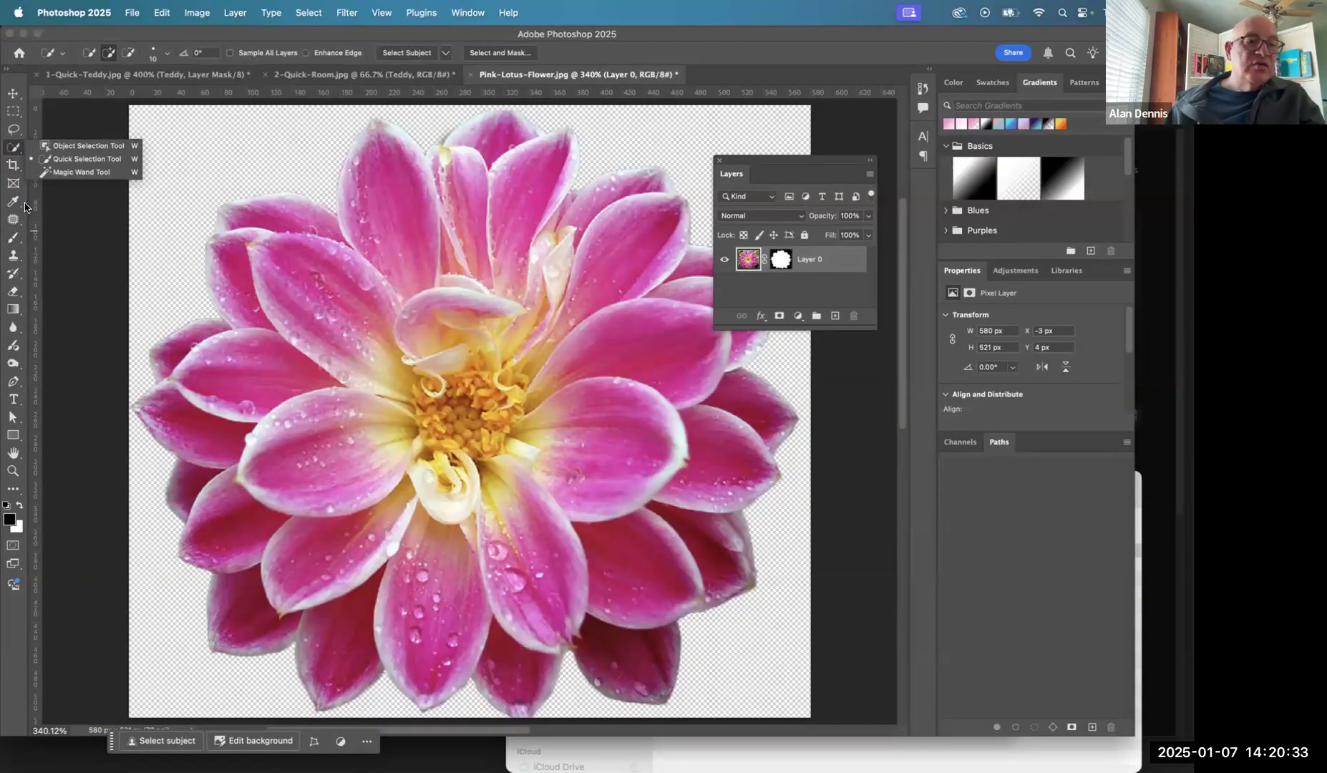
click(75, 159)
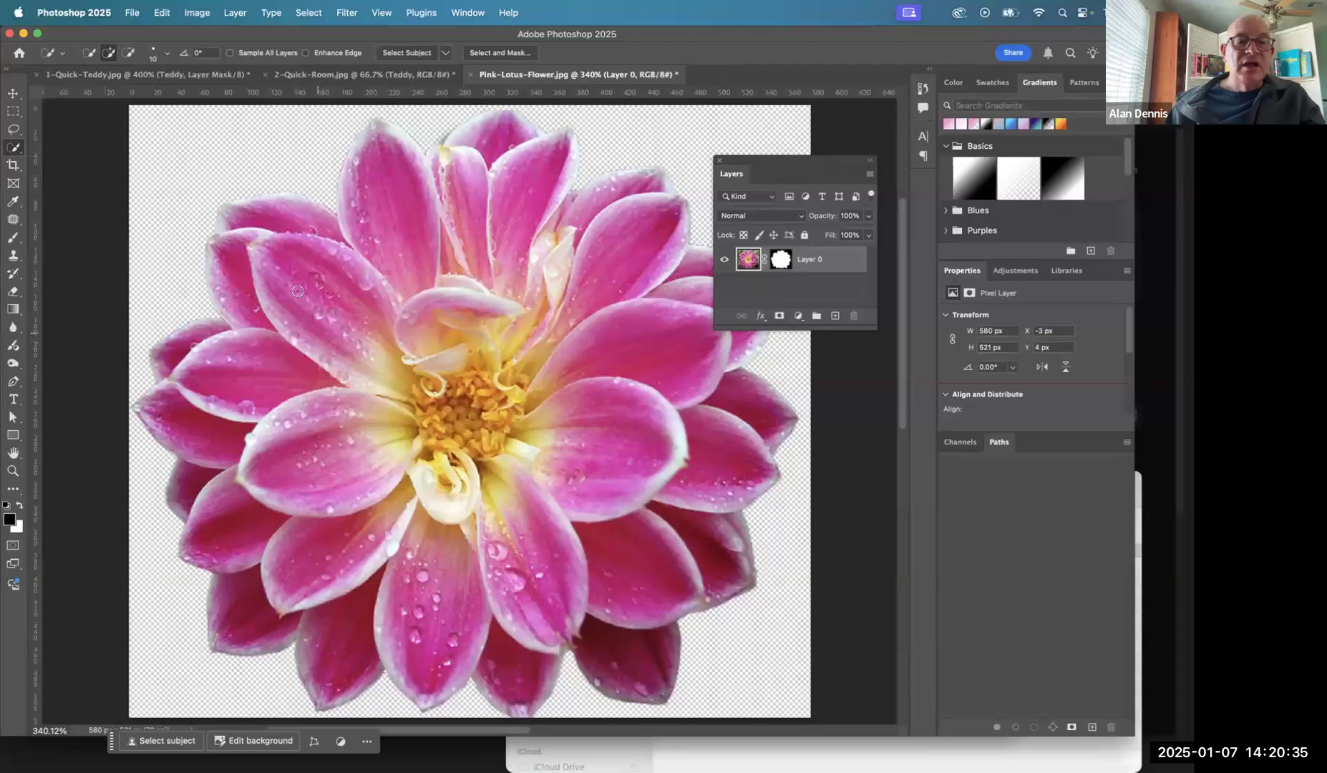
mouse_move(290, 282)
mouse_down()
mouse_move(318, 360)
mouse_move(435, 392)
mouse_move(432, 375)
mouse_up()
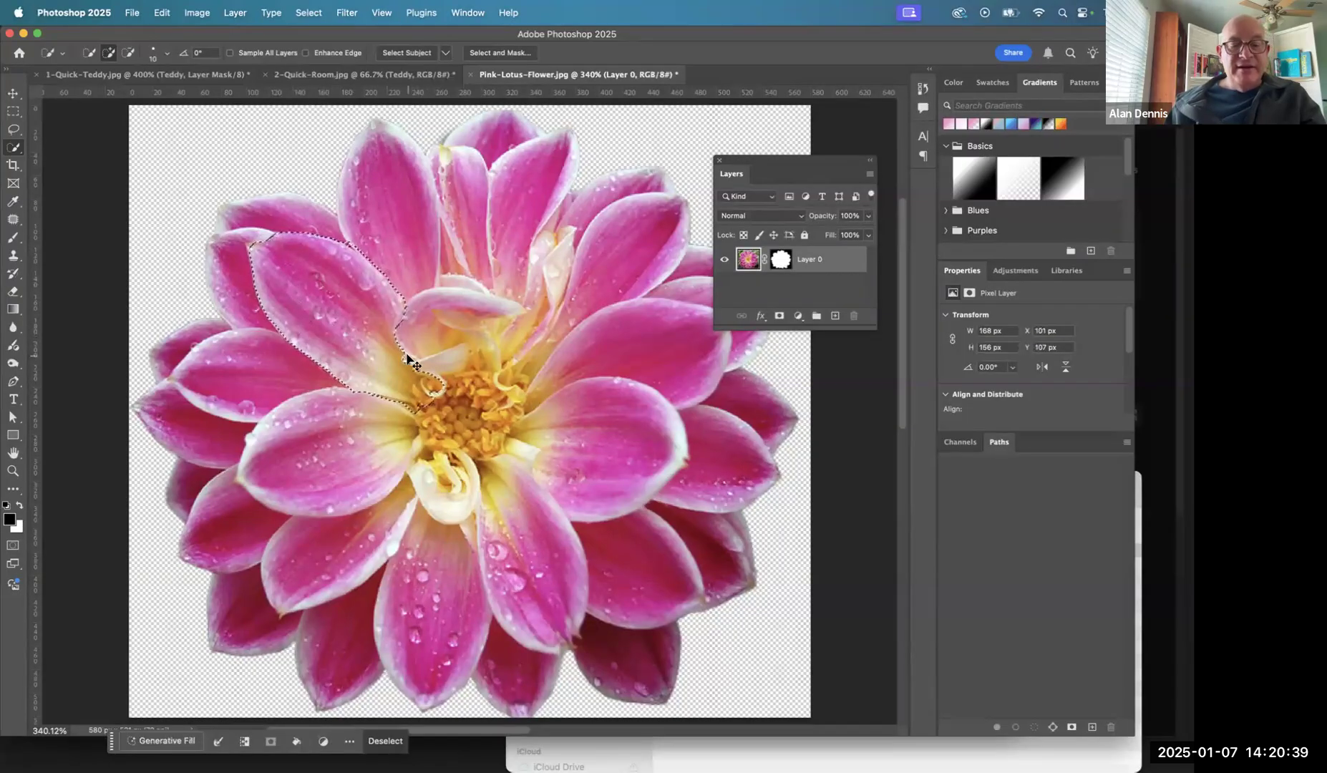
- Switch to Chrome, highlight the assignment instruction about using Adjustment Layers to edit the selected petal, and return to Photoshop
key(super+Tab)
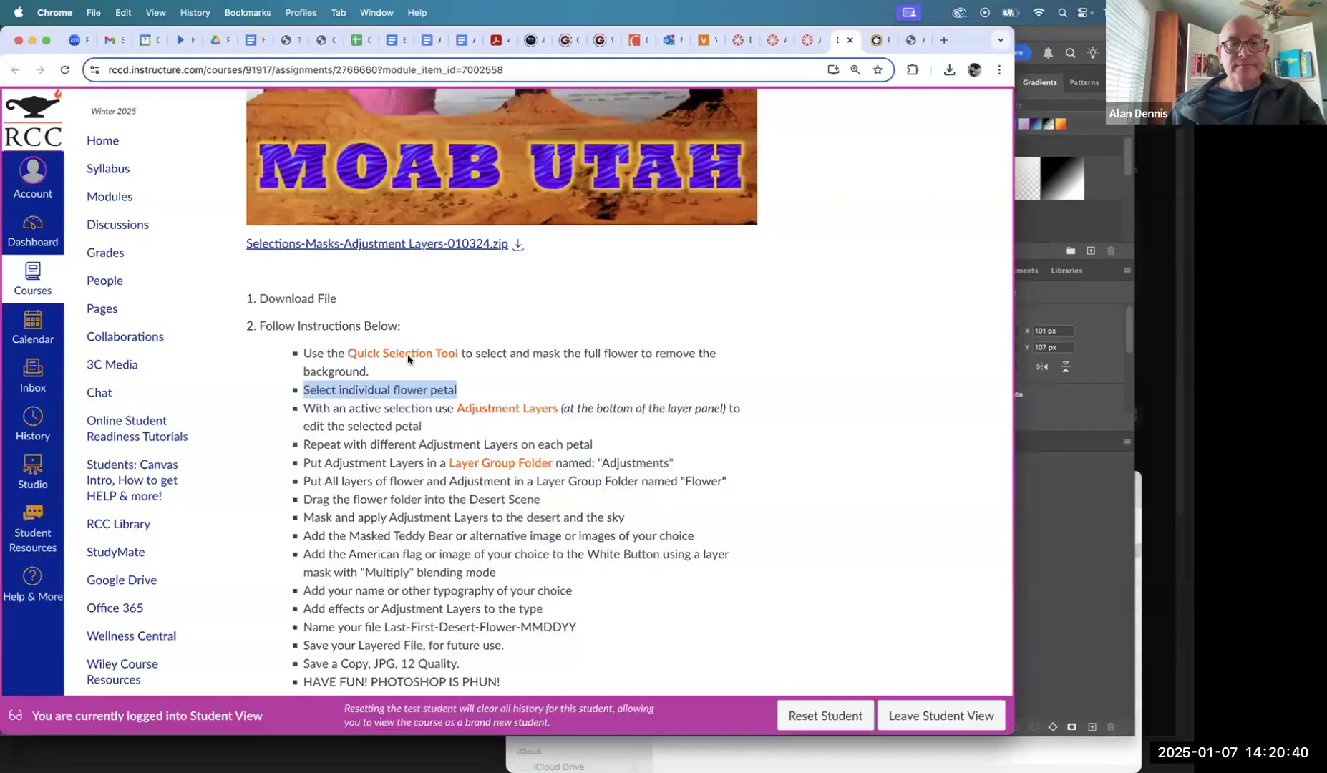
triple_click(390, 408)
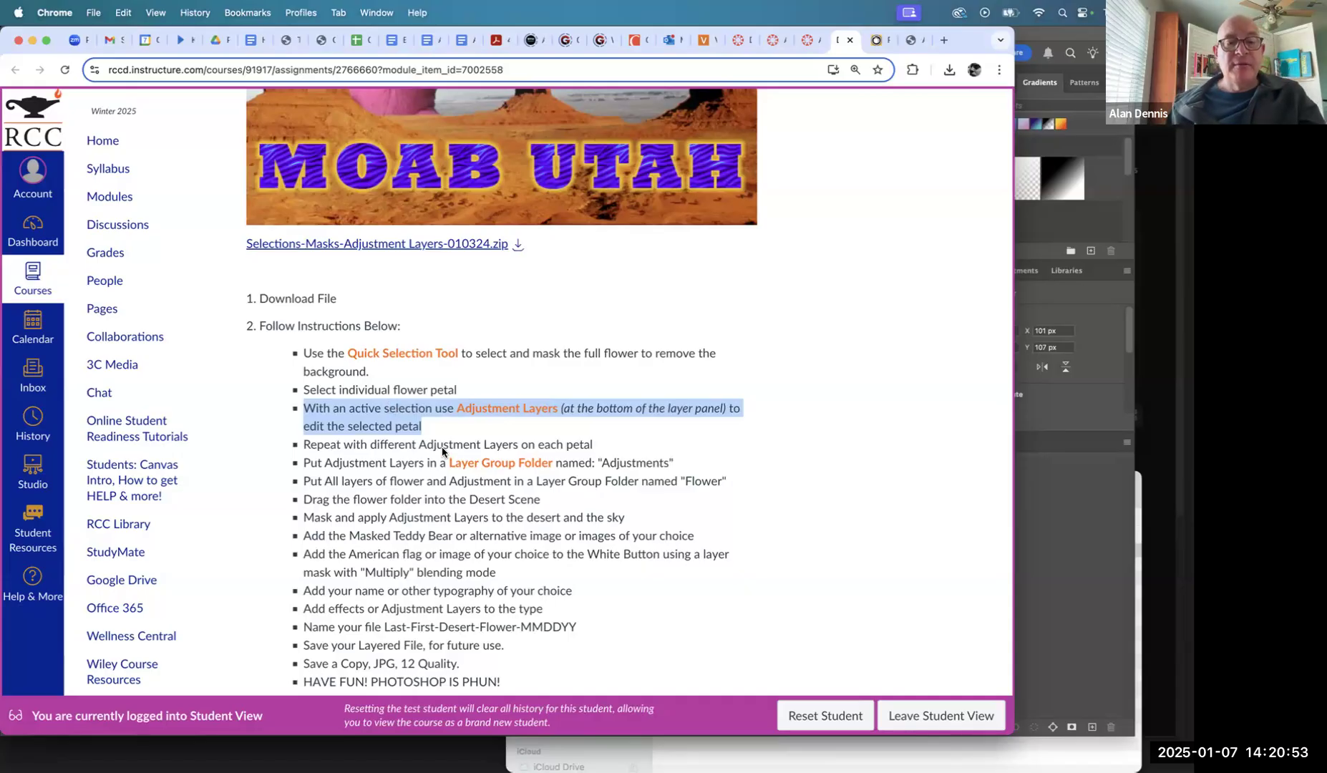
key(super+Tab)
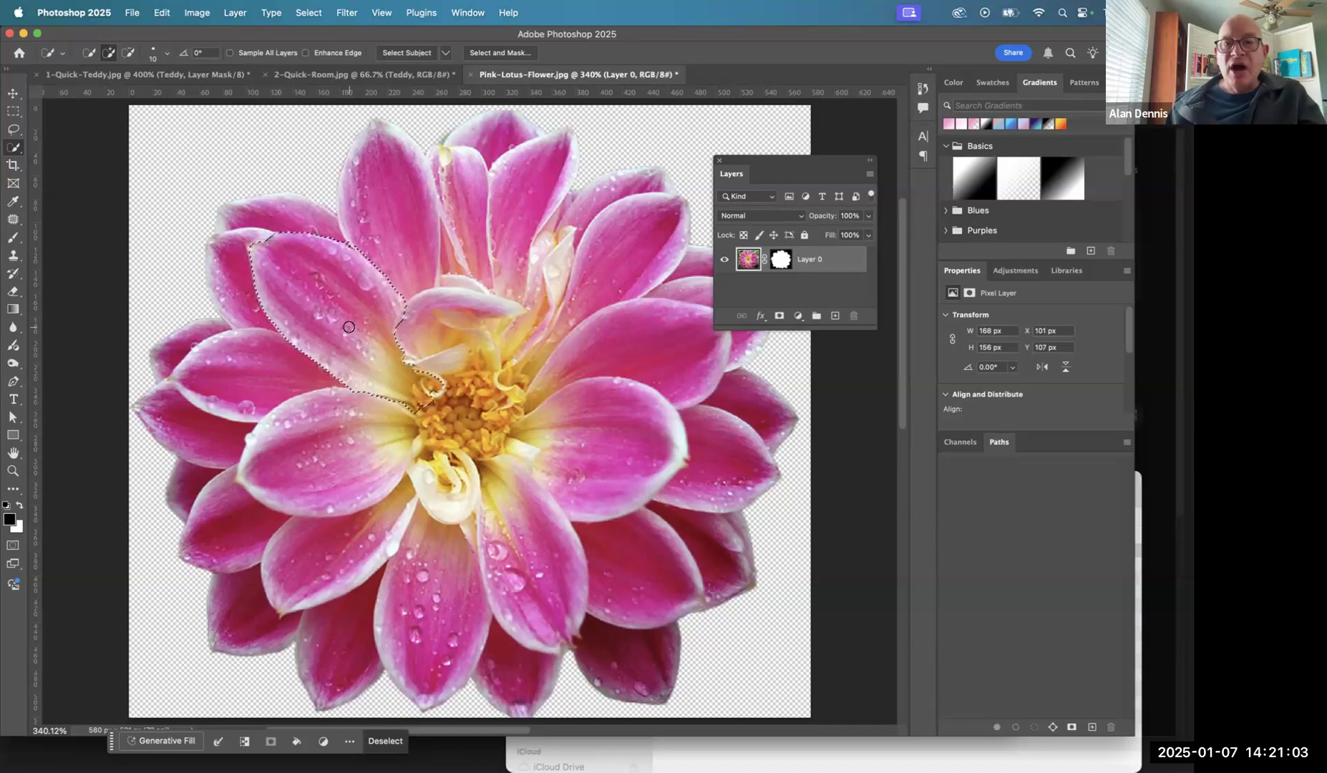
- Undo the Quick Selection of the large upper-left petal
click(162, 13)
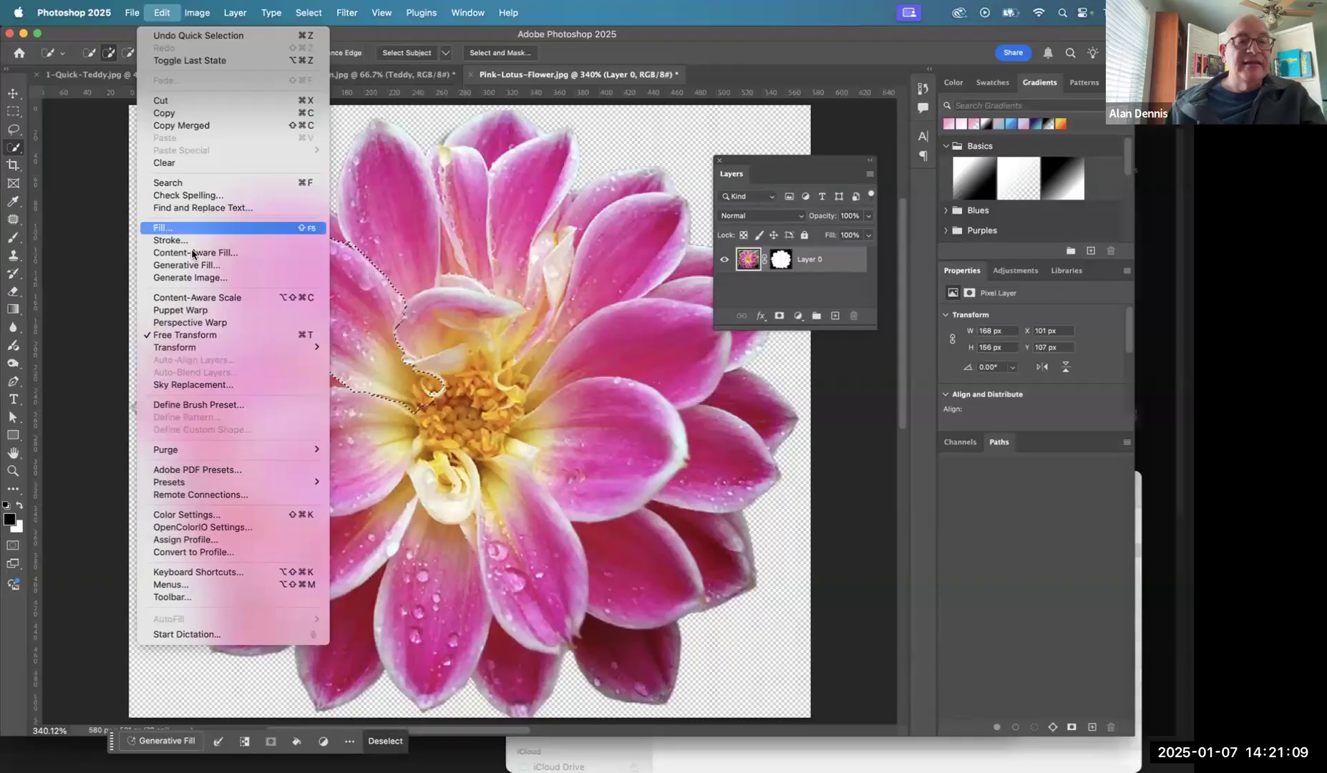
mouse_move(175, 356)
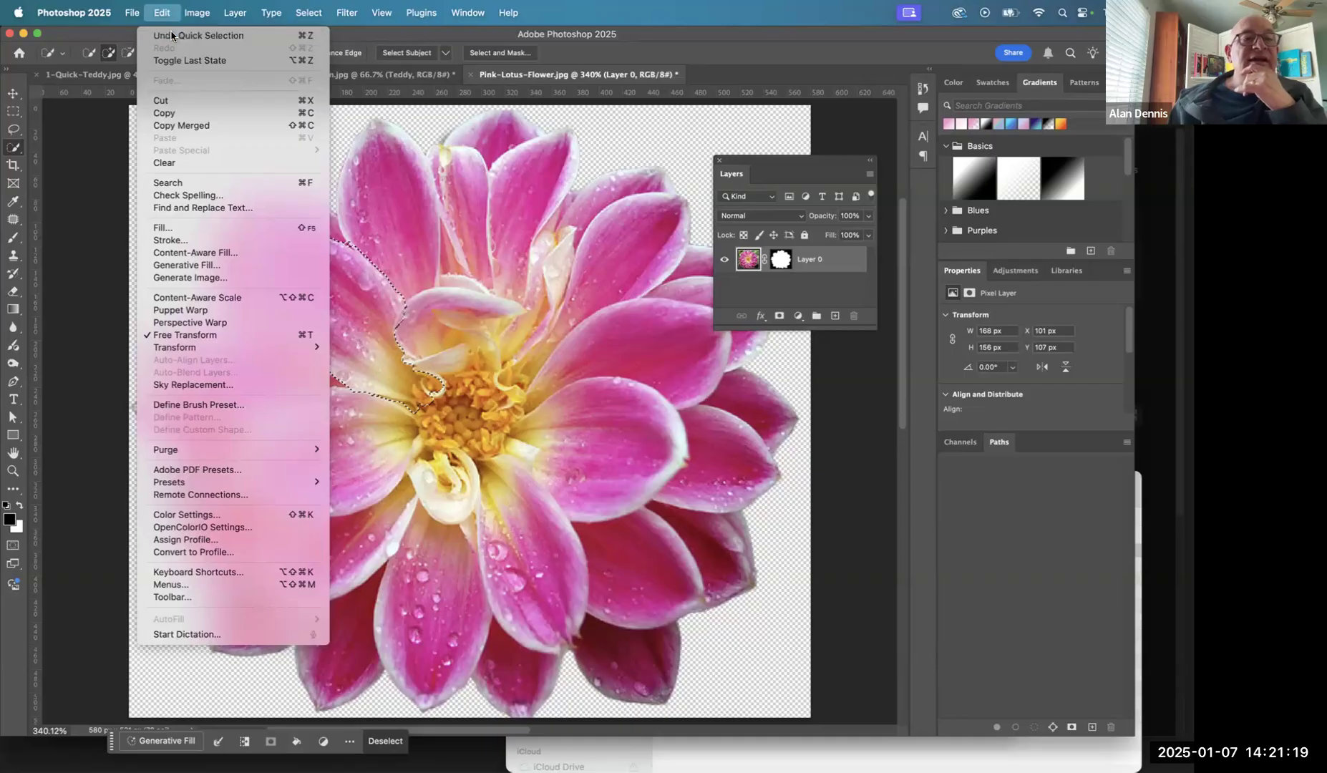
click(193, 34)
- Try a direct Hue/Saturation adjustment with hue -47 on the whole flower and discard it
click(198, 14)
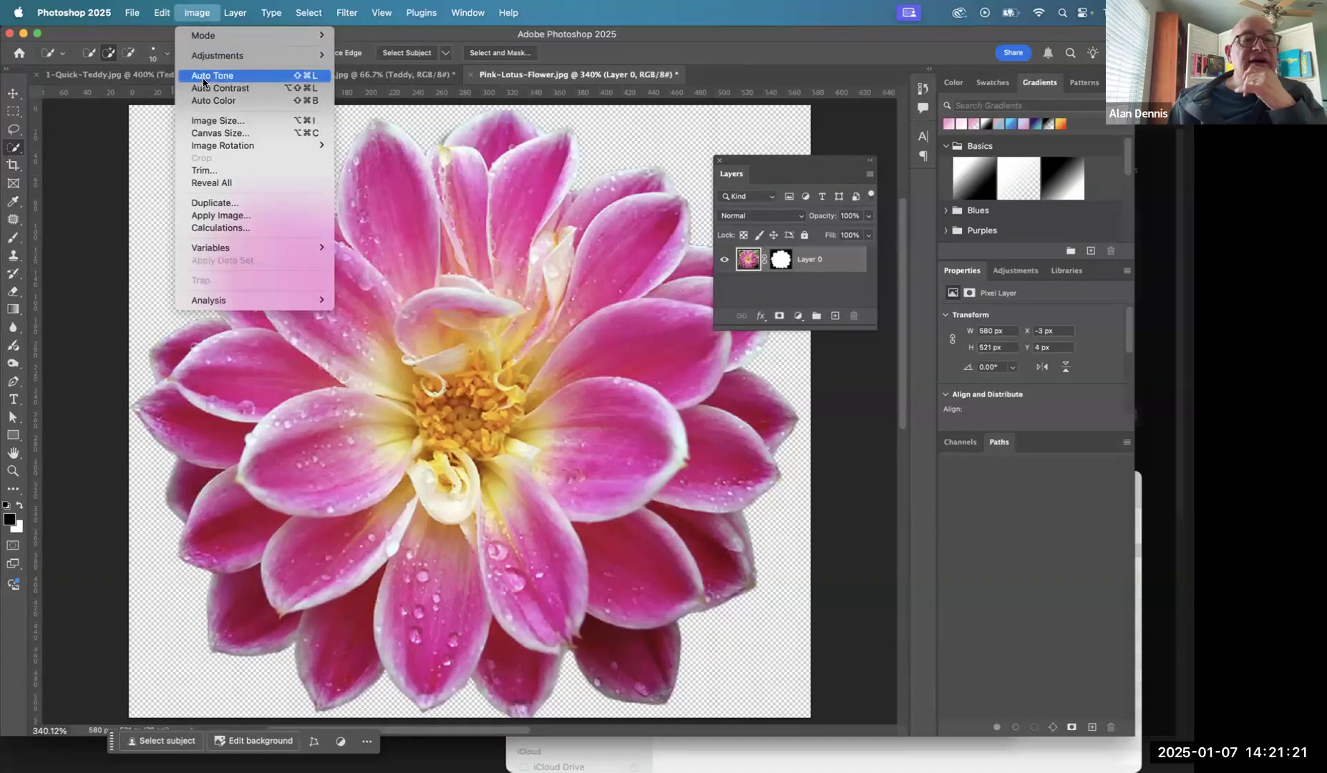
mouse_move(222, 58)
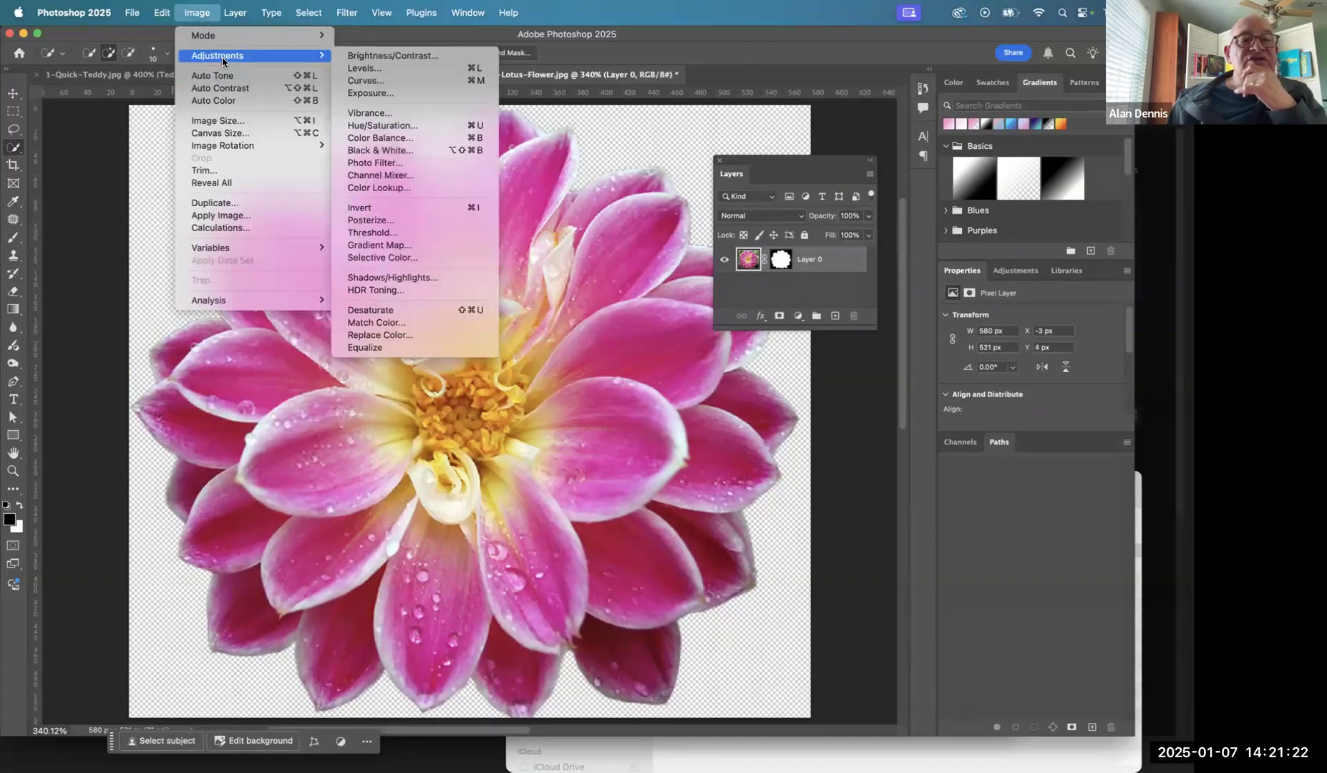
click(398, 128)
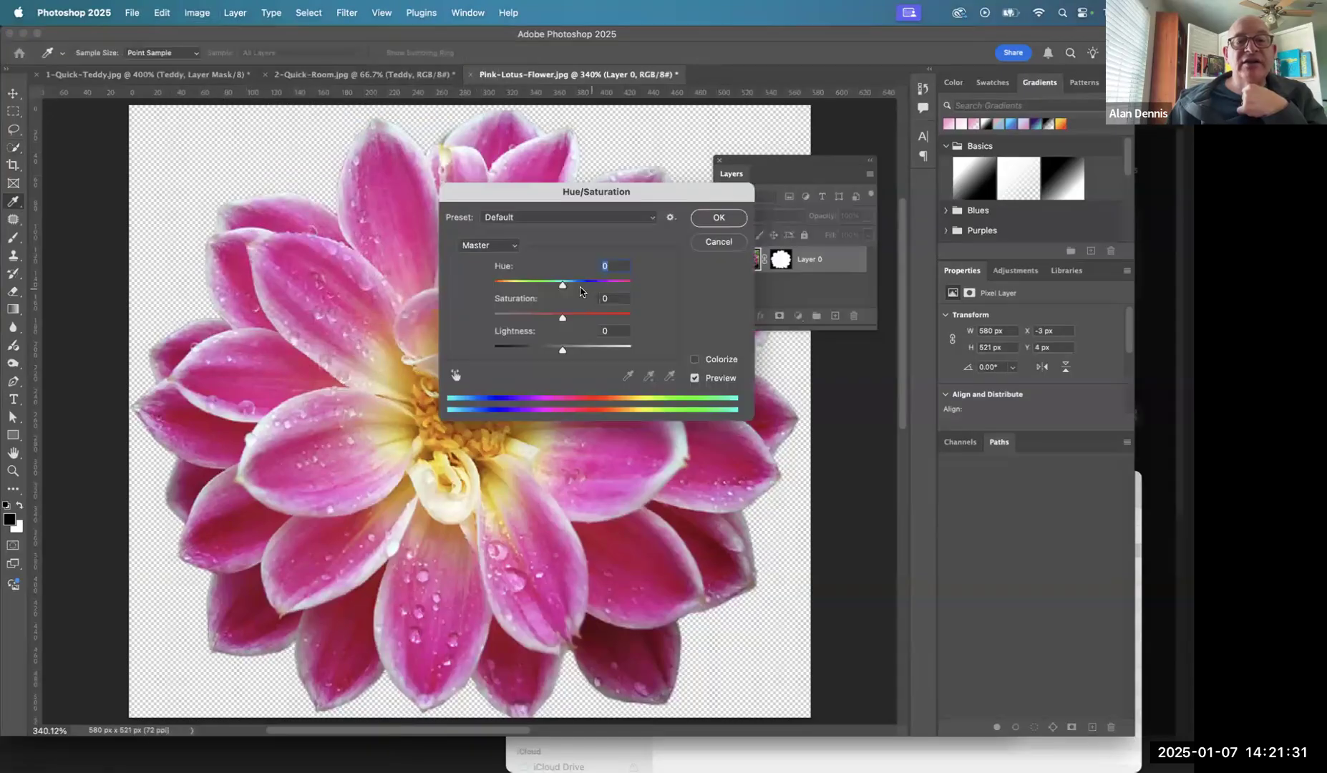
drag(561, 286, 530, 288)
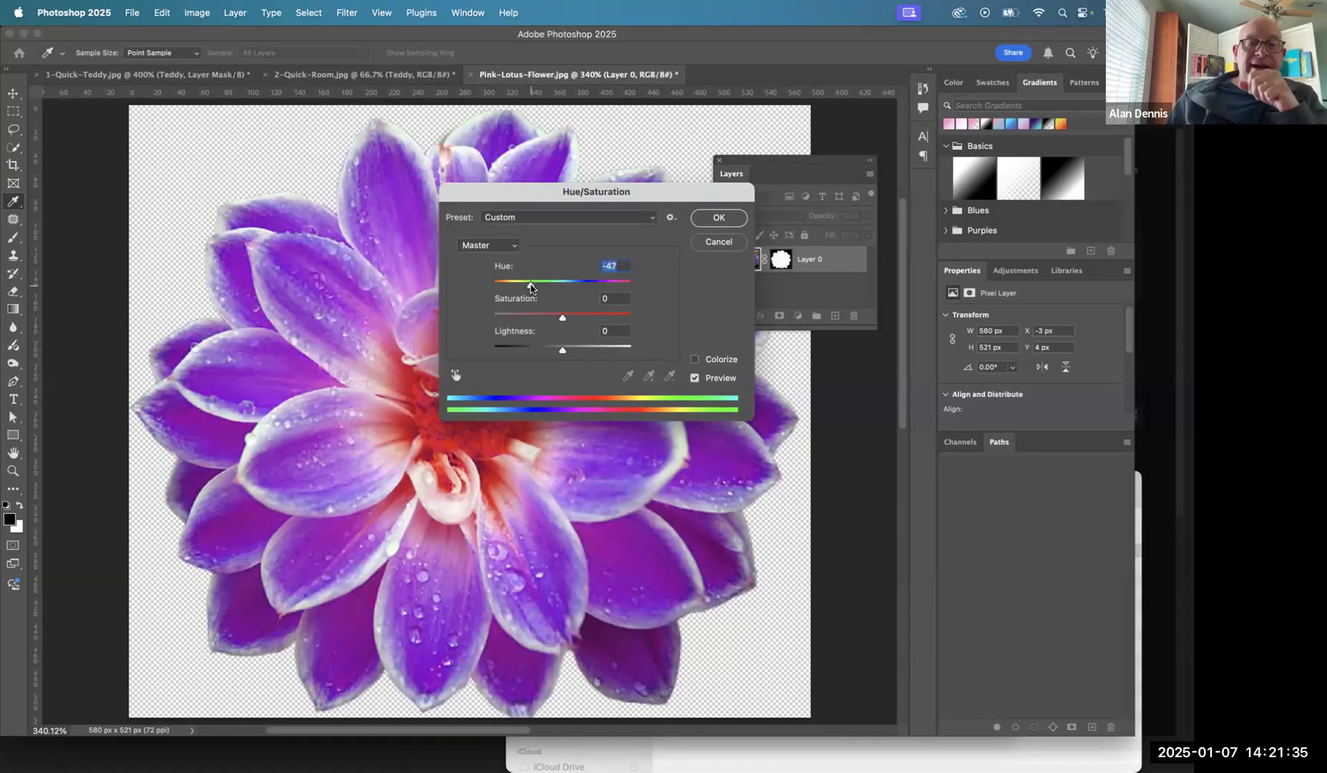
drag(607, 196, 739, 310)
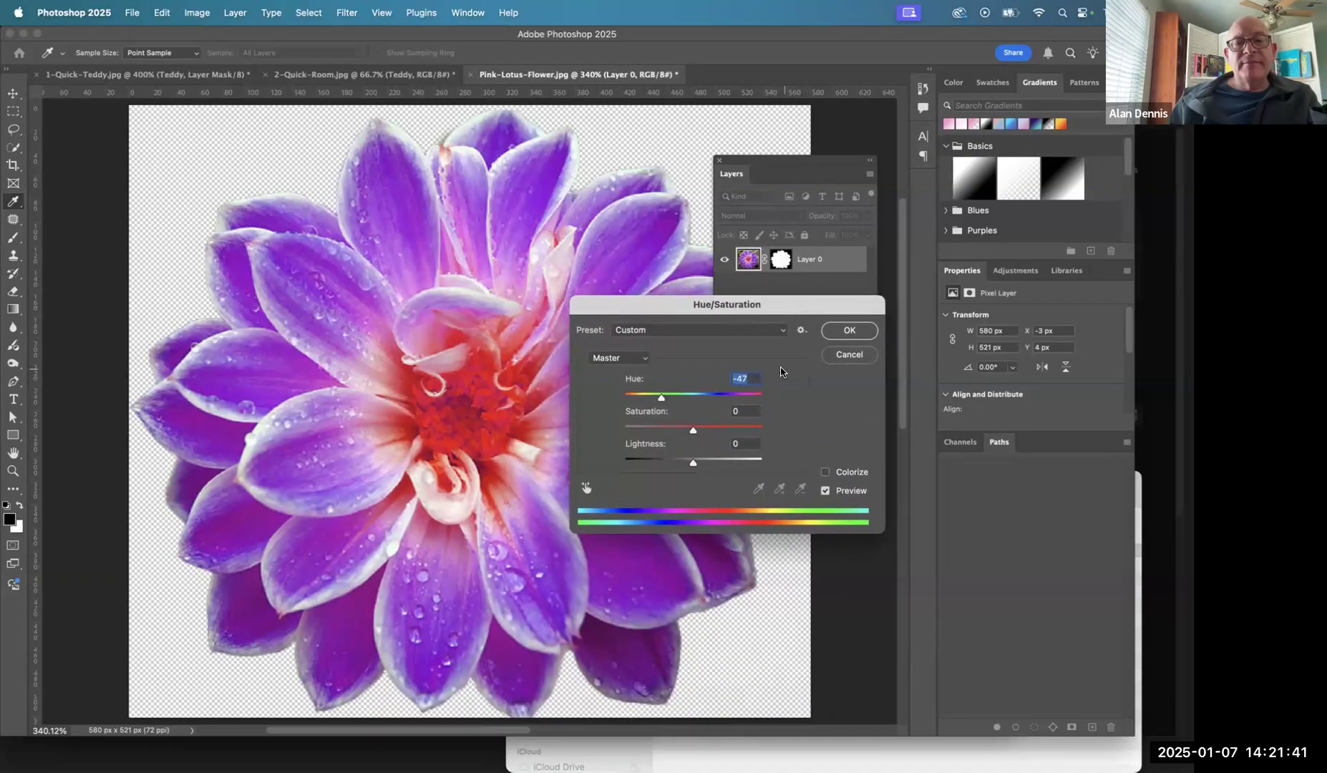
click(852, 359)
- View Layer 0's mask by itself, return to the layer's image, and select the large upper-left petal with the Quick Selection tool
alt+click(781, 259)
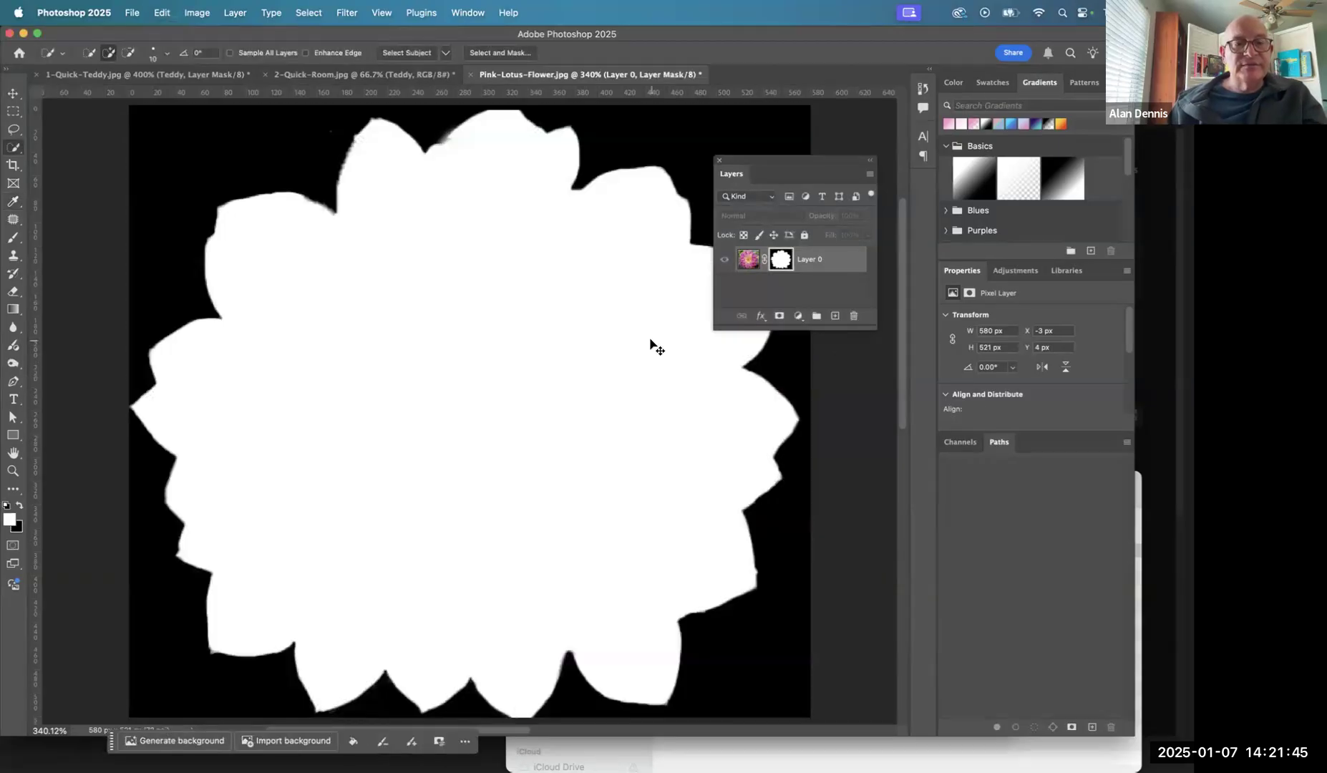
click(748, 259)
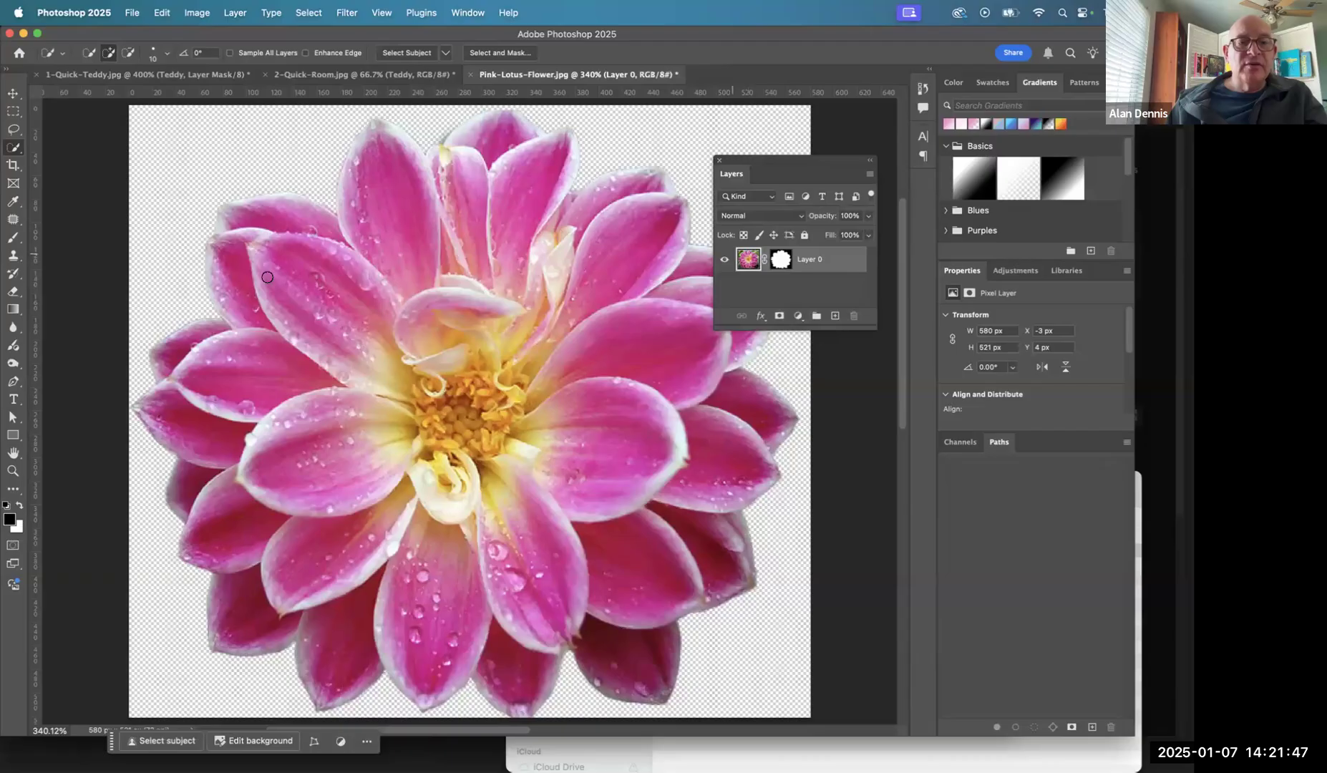
mouse_move(280, 261)
mouse_down()
mouse_move(302, 323)
mouse_move(355, 252)
mouse_move(387, 367)
mouse_up()
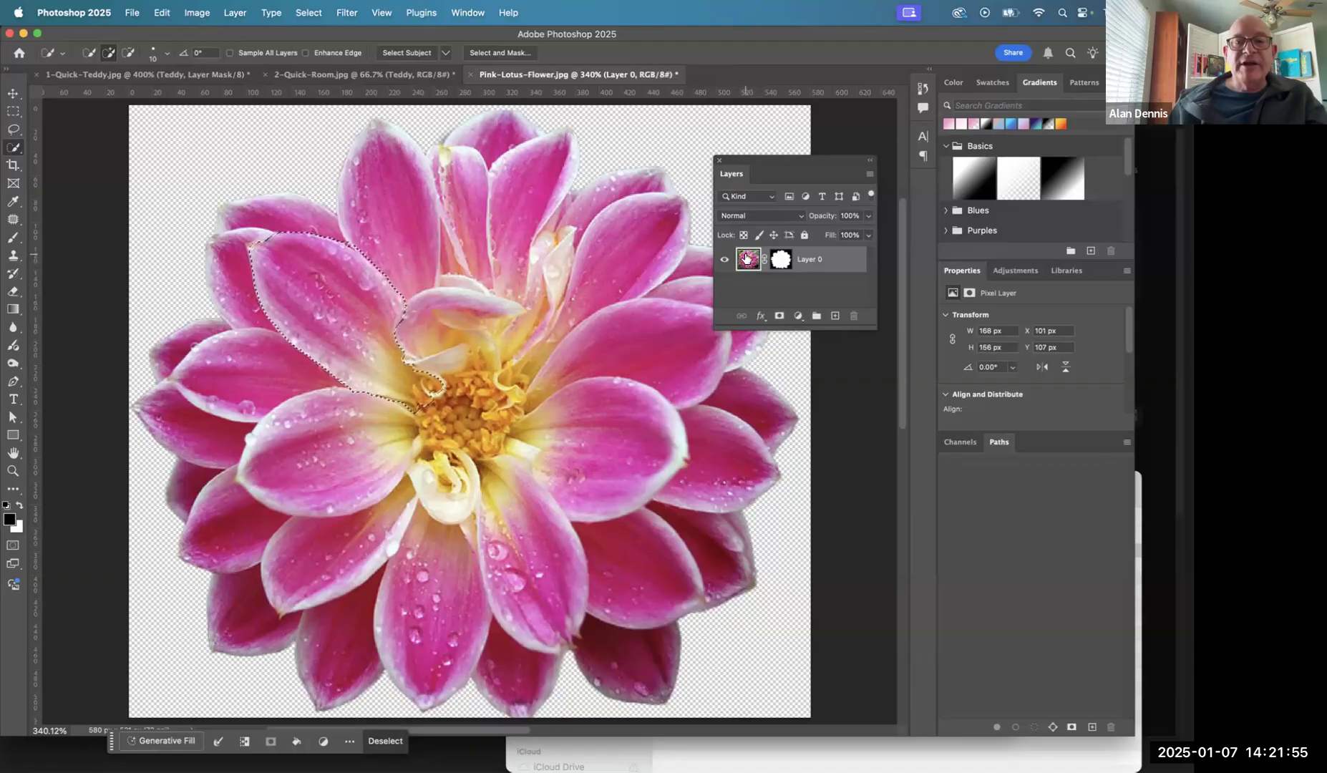
- Make Layer 0's mask the active target, clear the selection, and select the large upper-left petal again with the Quick Selection tool
click(778, 261)
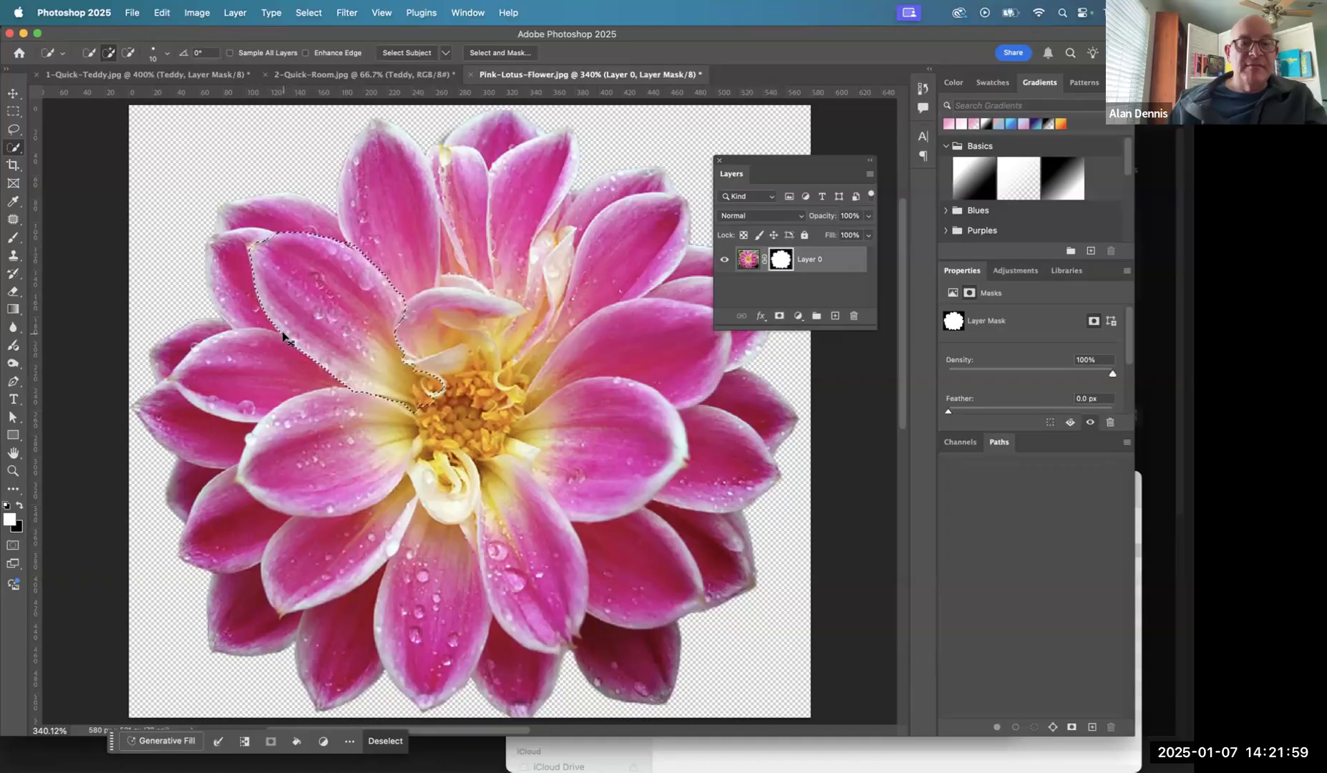
key(super+d)
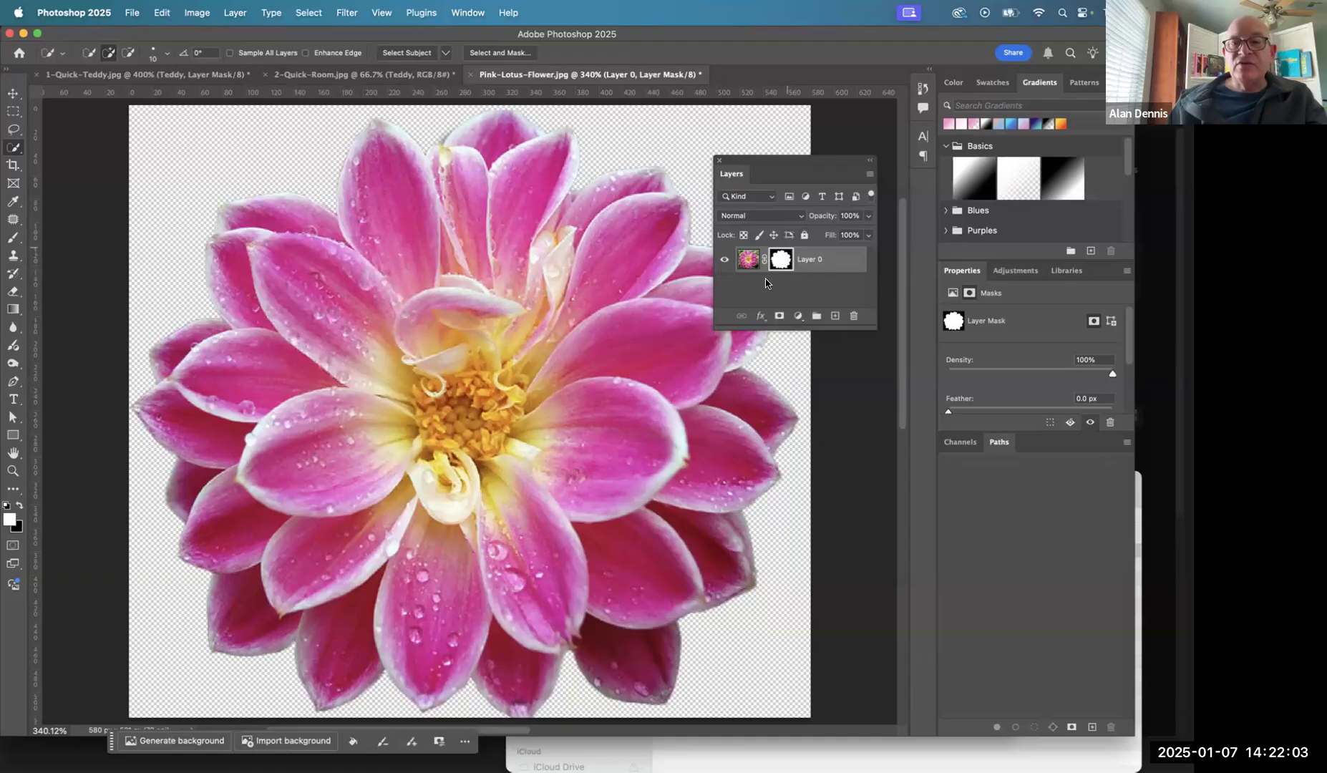
mouse_move(342, 282)
mouse_down()
mouse_move(363, 327)
mouse_move(322, 366)
mouse_move(391, 377)
mouse_up()
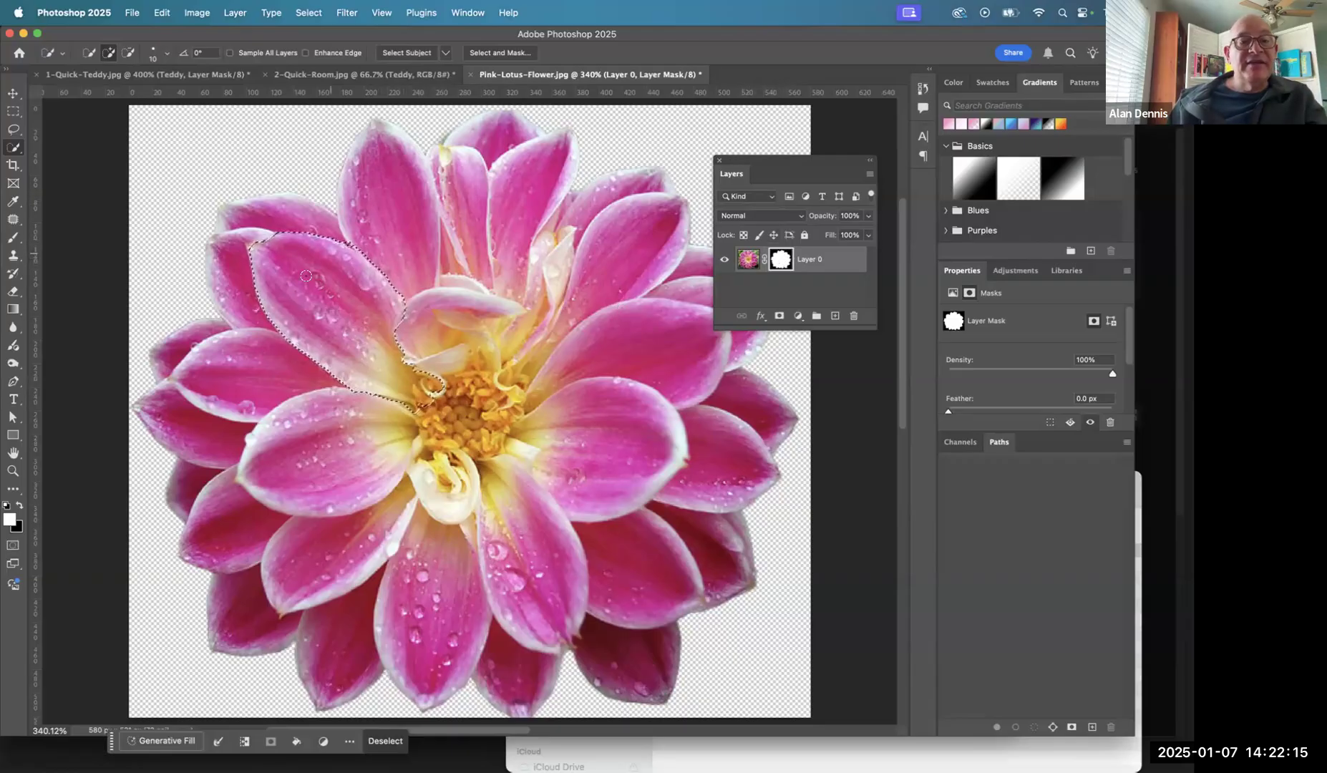
- Apply a direct Posterize adjustment with 2 levels to the selected petal area of Layer 0's mask
click(193, 8)
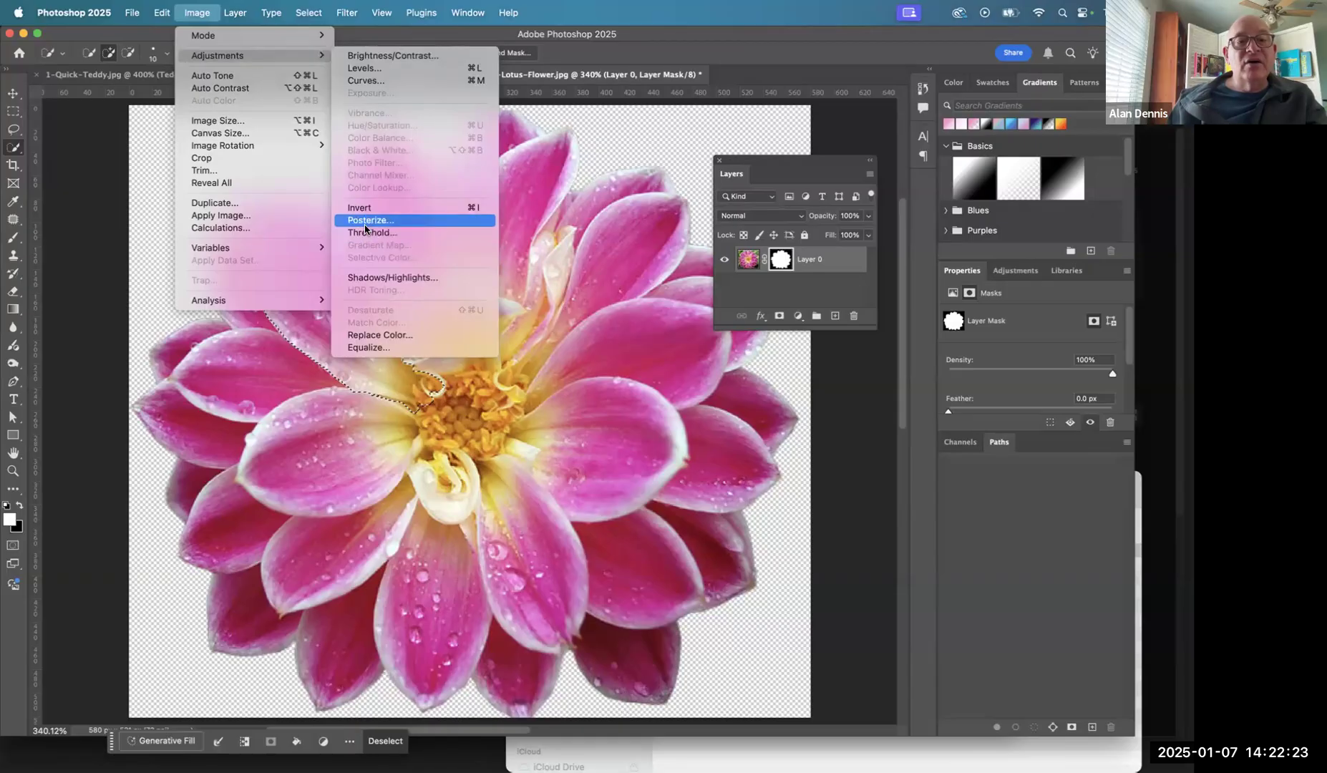
click(364, 226)
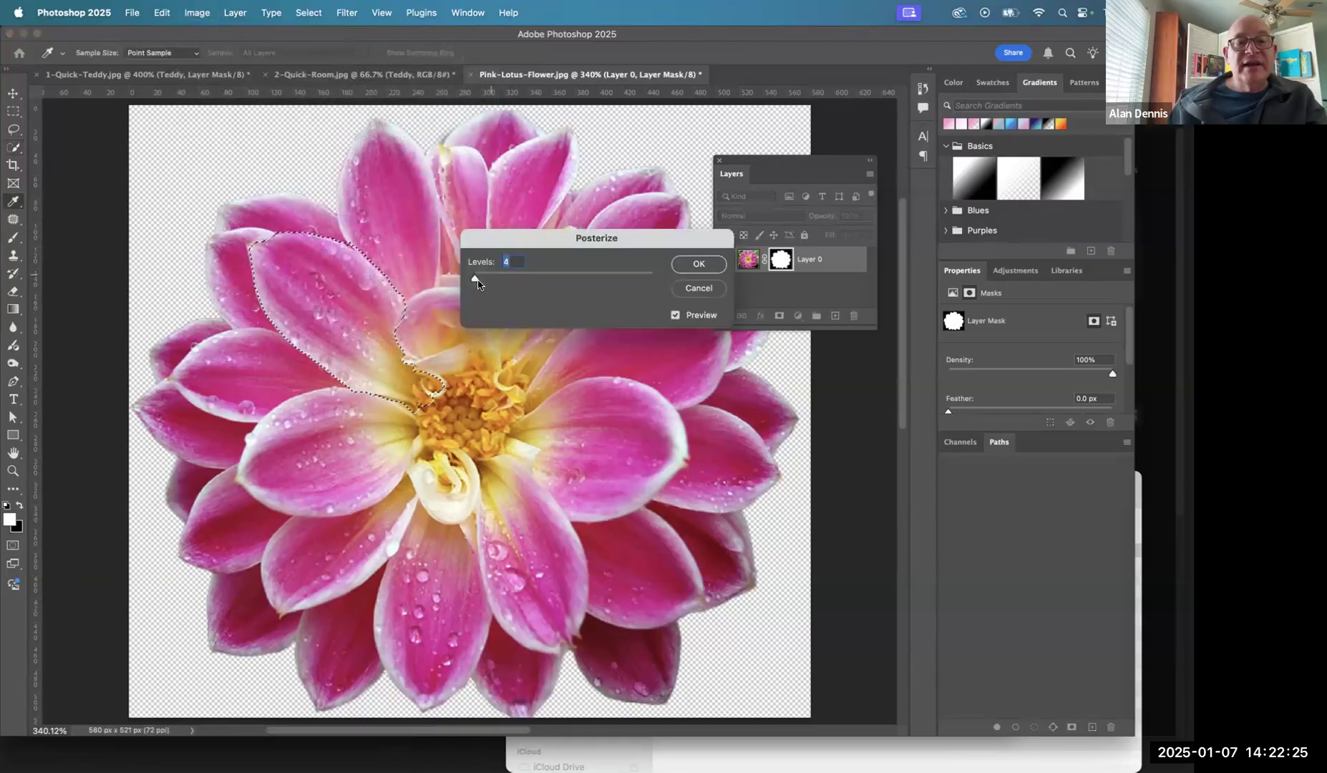
drag(473, 281, 471, 279)
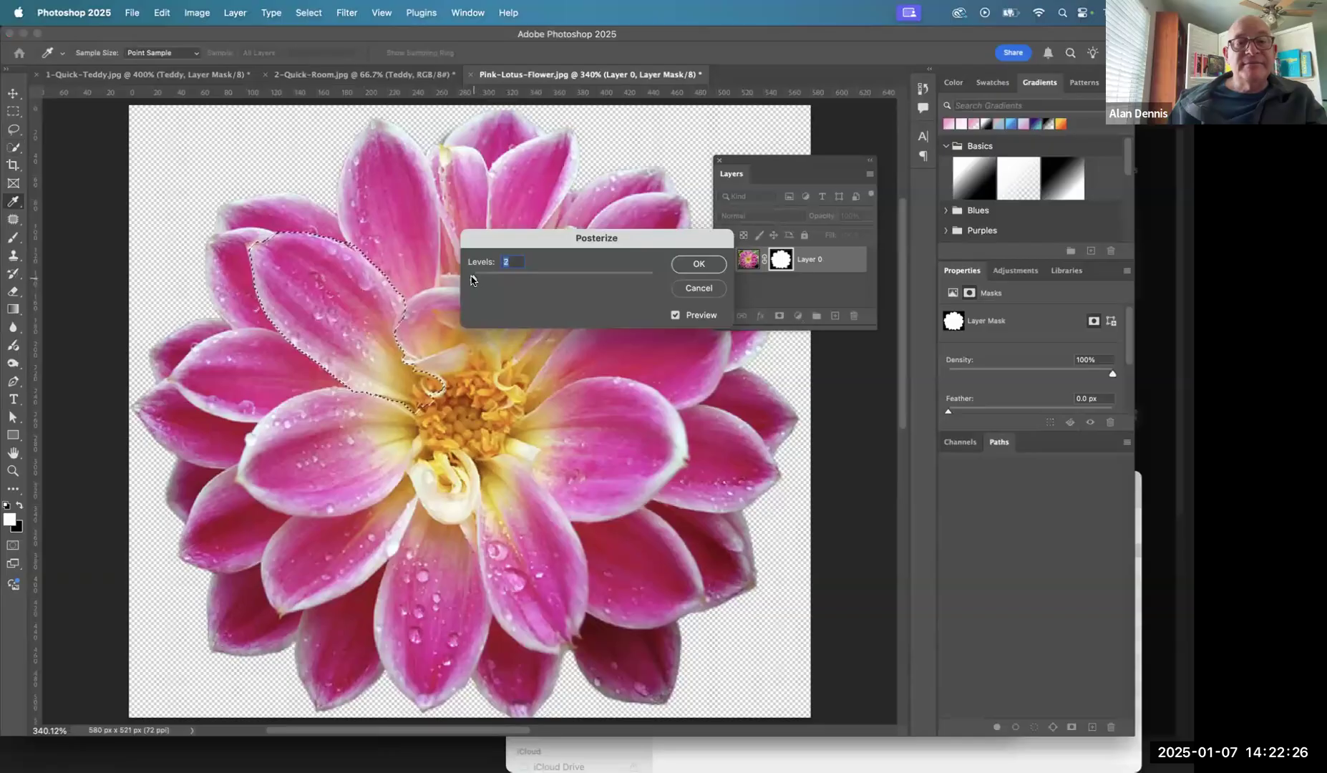
click(676, 316)
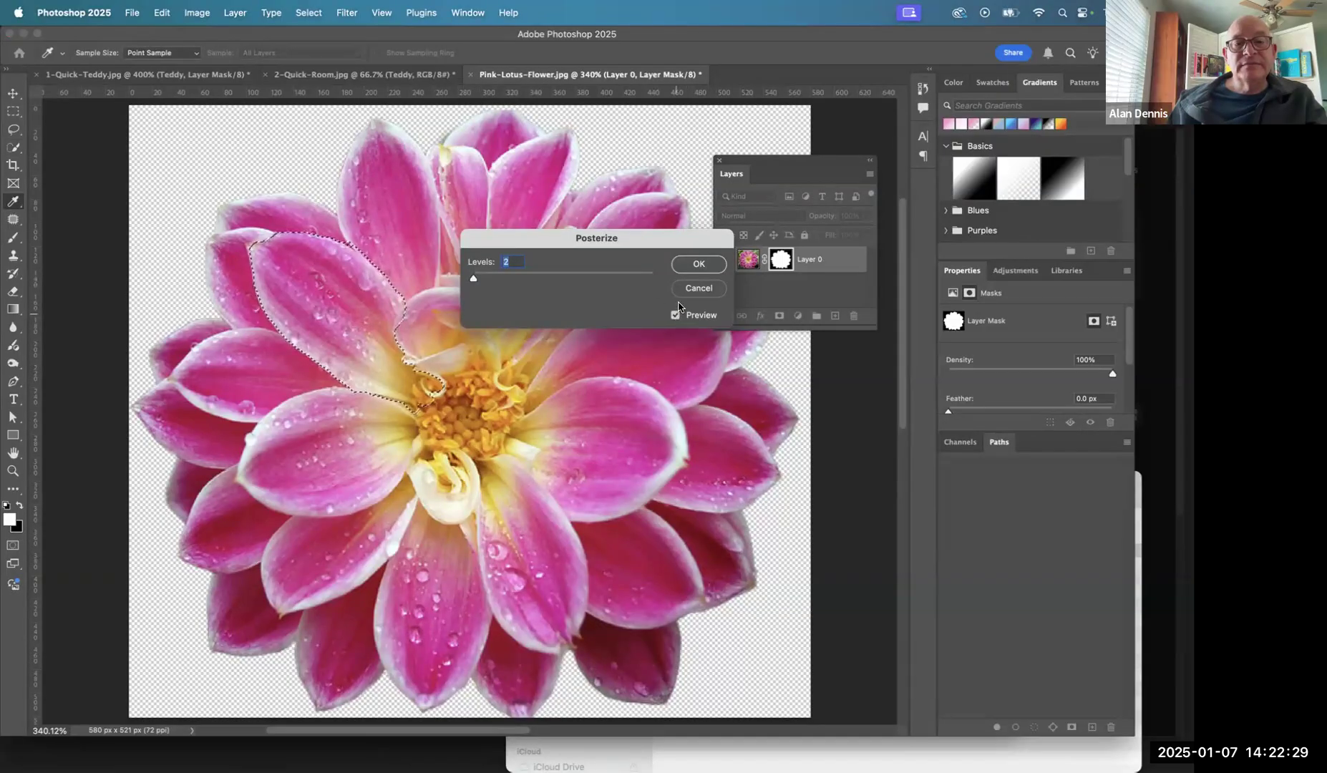
click(700, 264)
- Target Layer 0's image and apply a direct Black & White adjustment with the Default preset to the selected petal
click(752, 260)
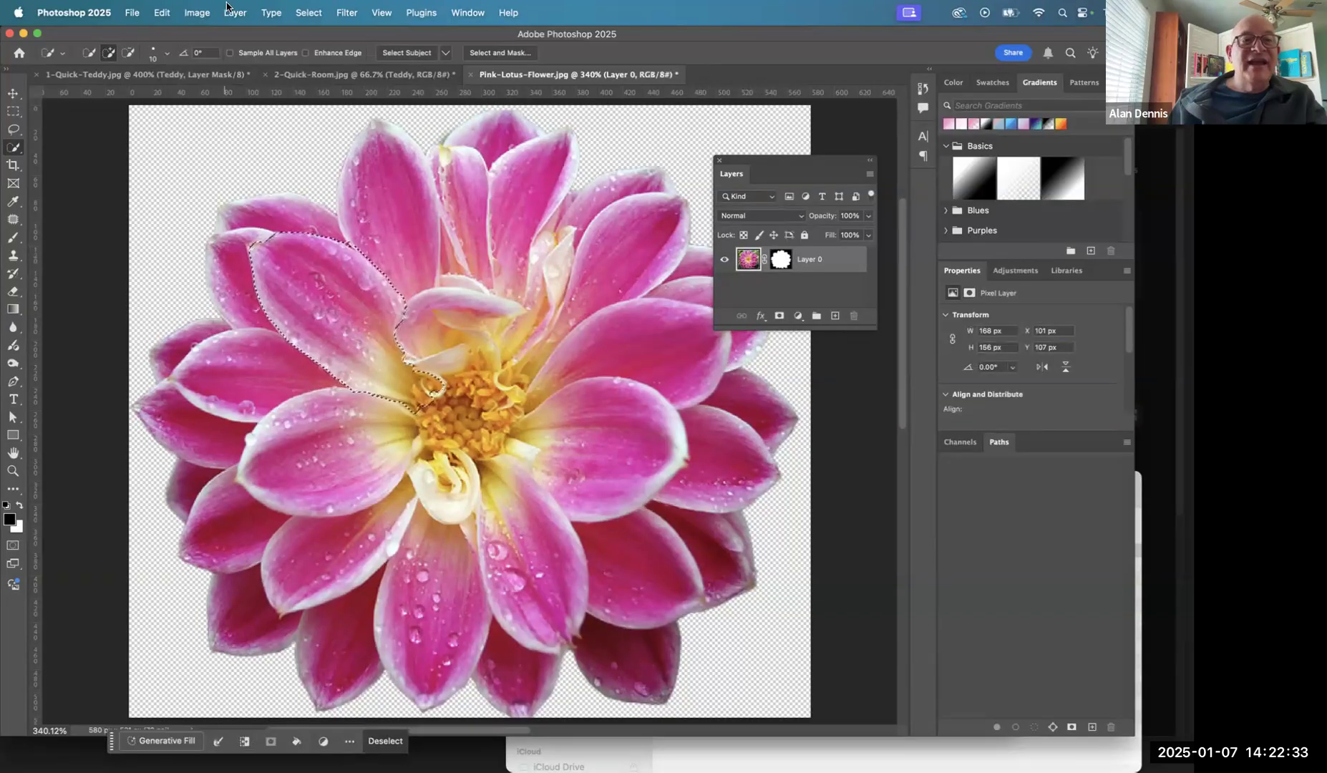
click(198, 11)
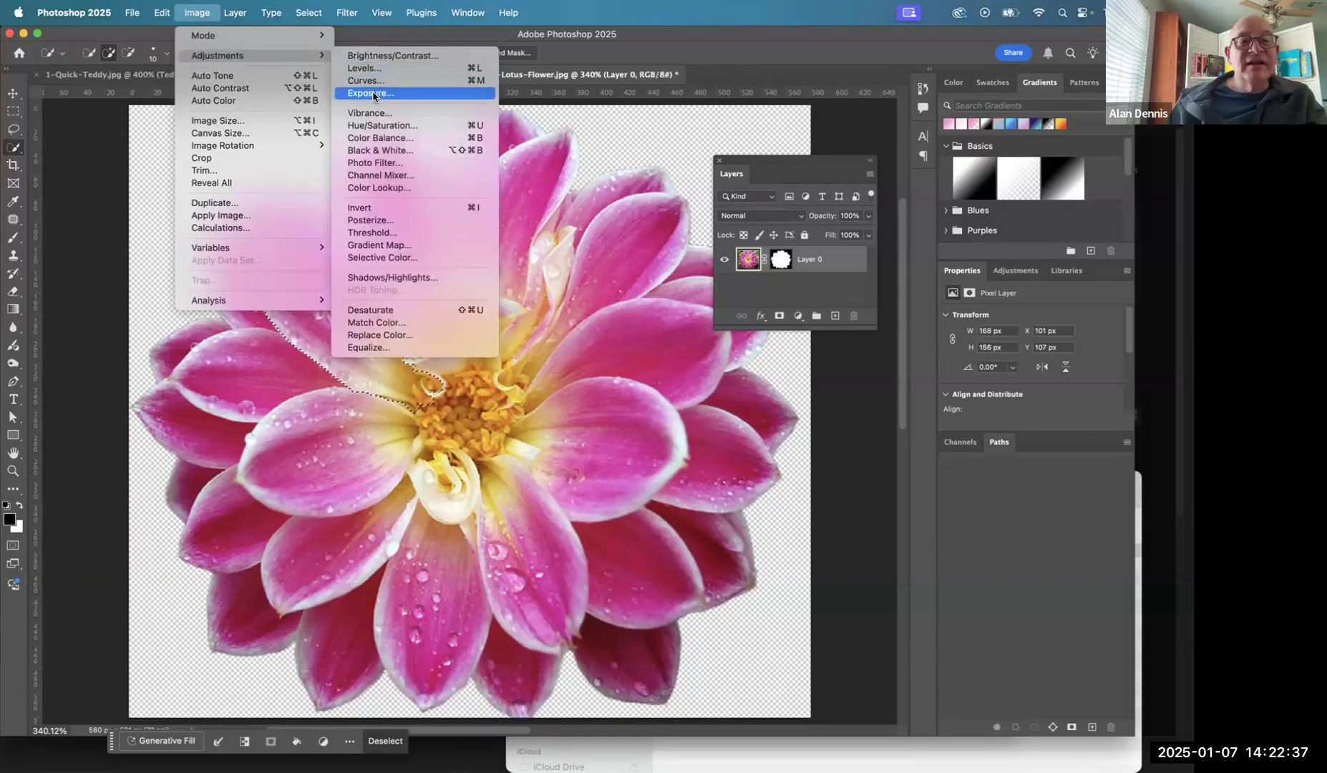
click(371, 151)
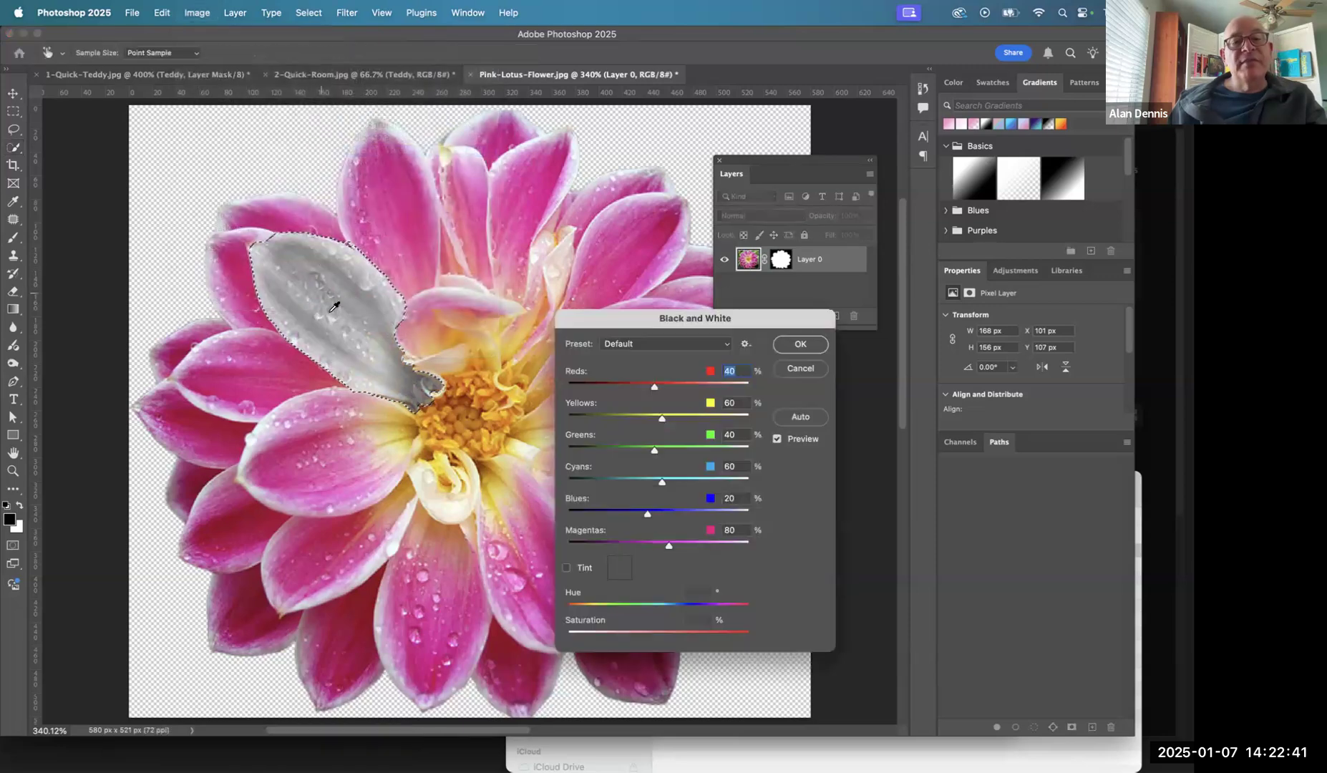
click(799, 343)
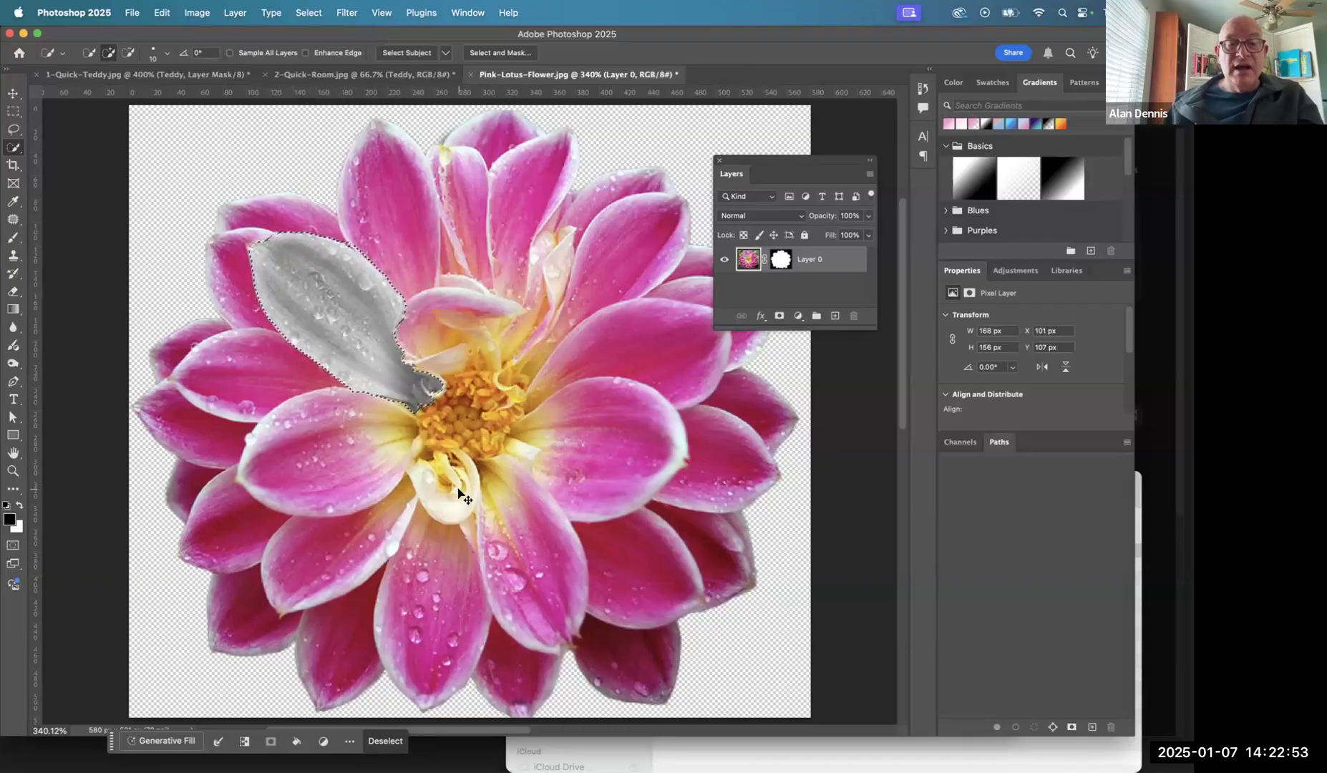
- Revert the document history to the Quick Selection state, before the Posterize and Black & White adjustments
click(923, 87)
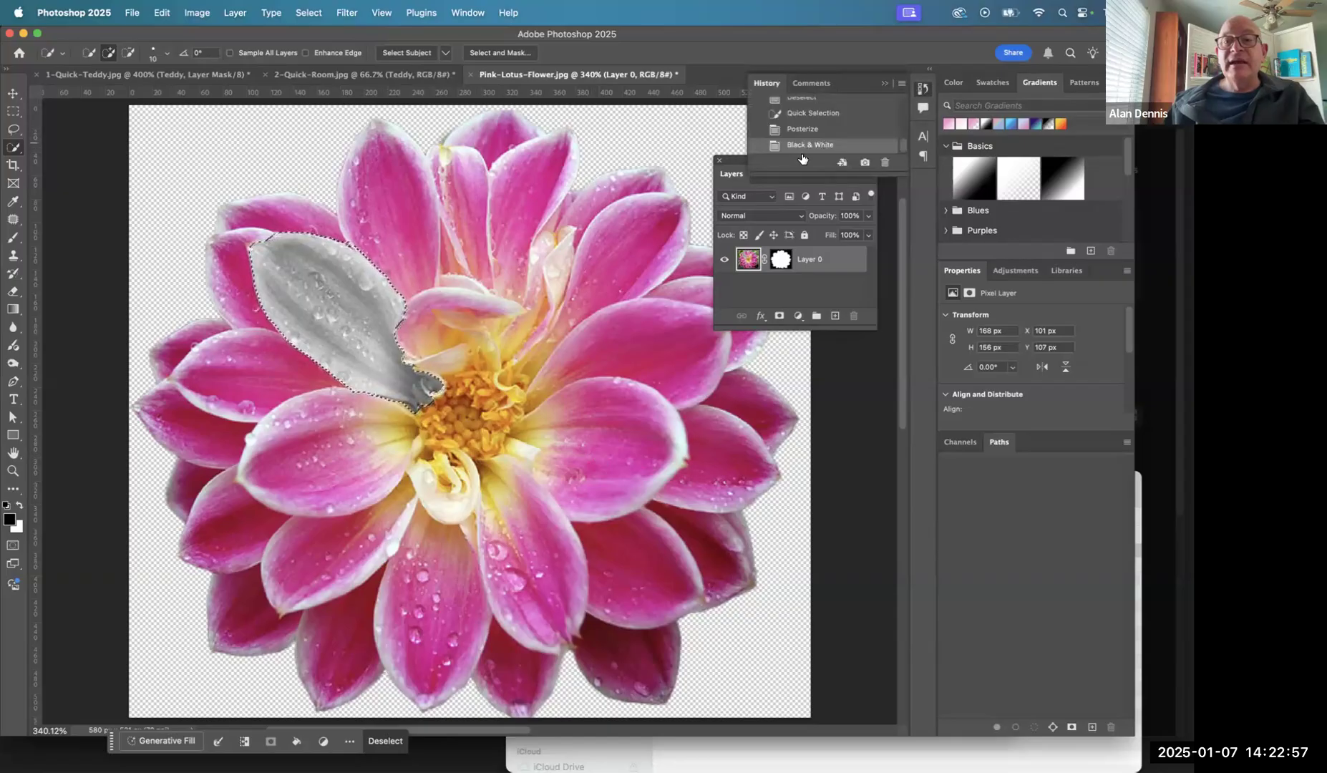
click(807, 117)
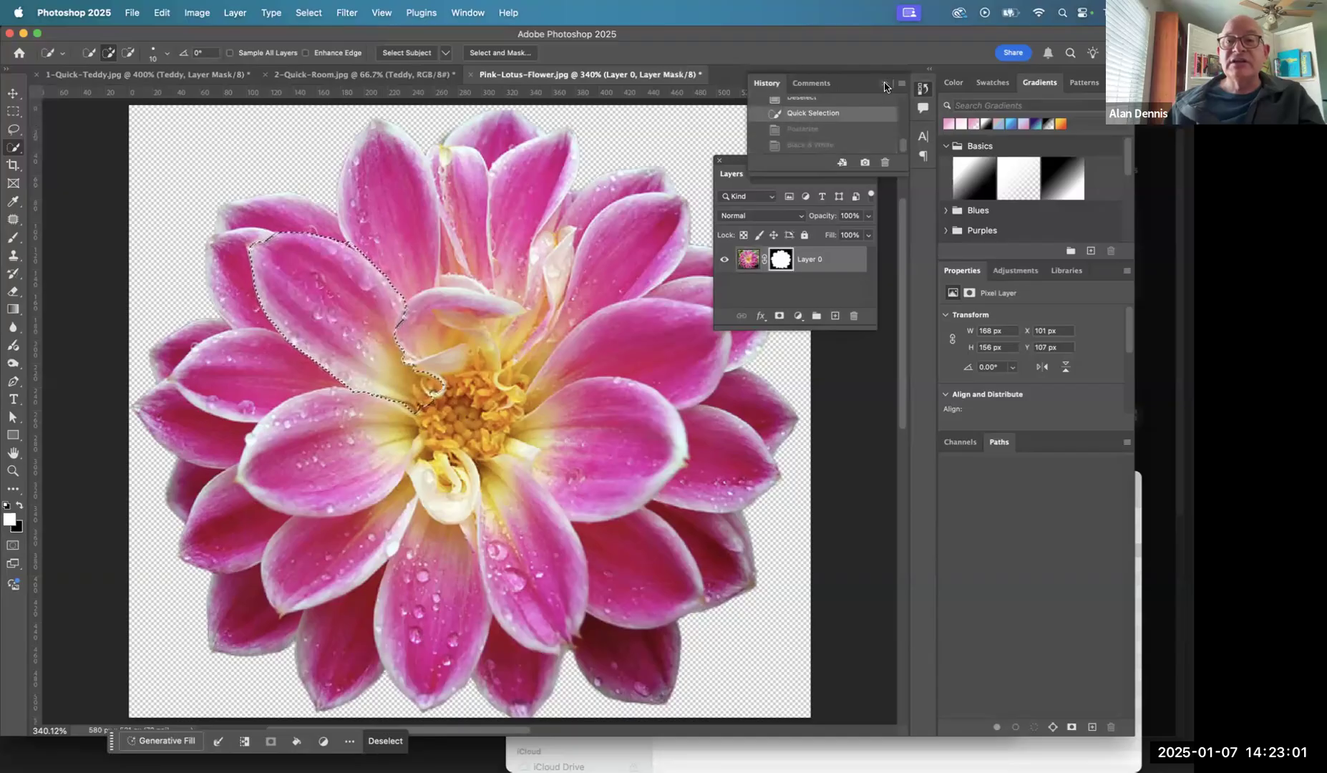
click(885, 86)
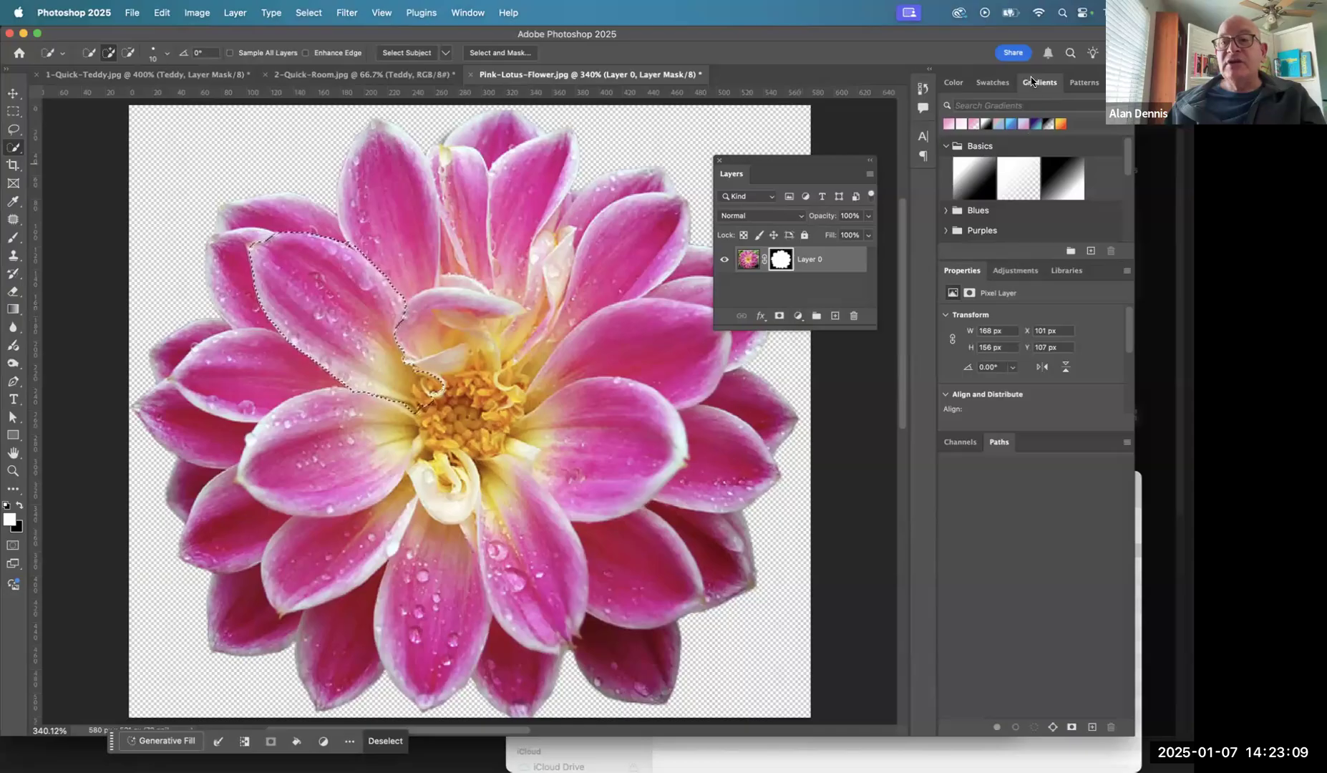
- Add a Black & White adjustment layer for the selected petal and enlarge the Layers panel
click(1014, 270)
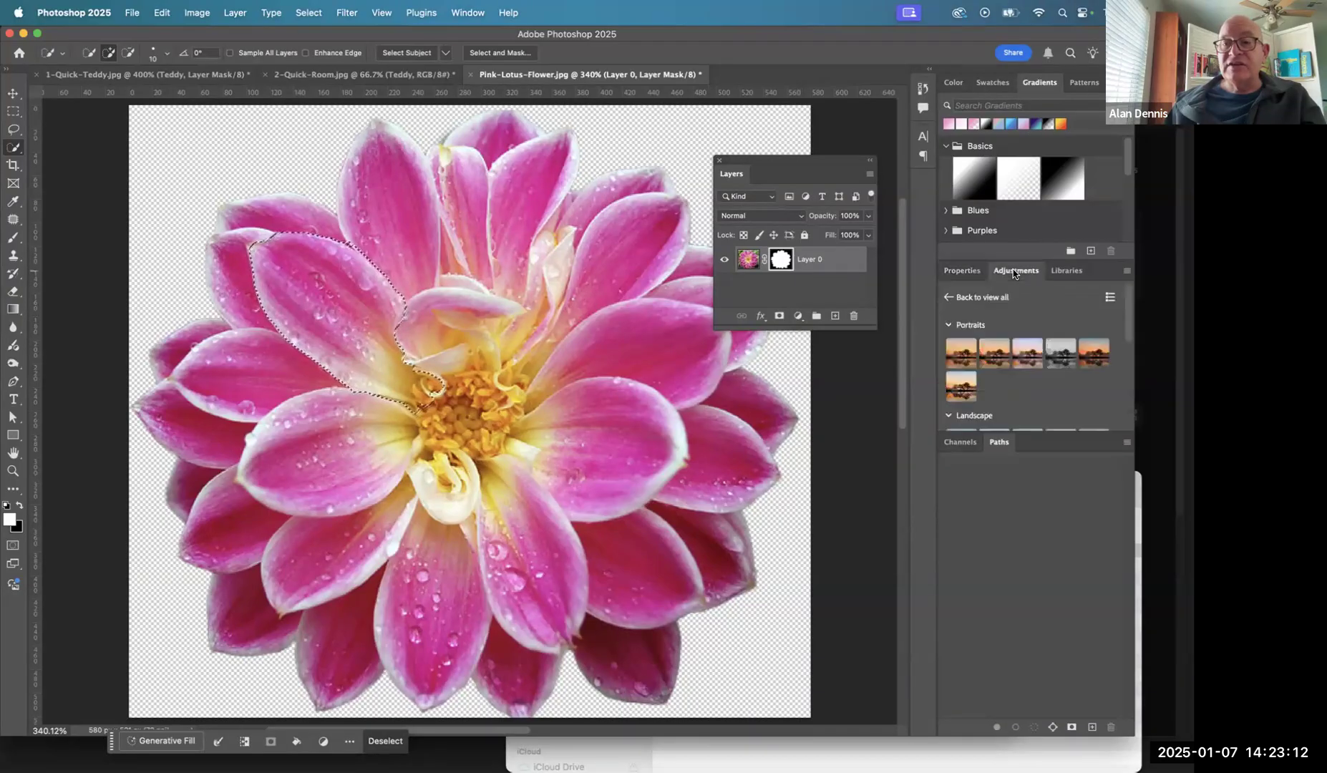
click(799, 316)
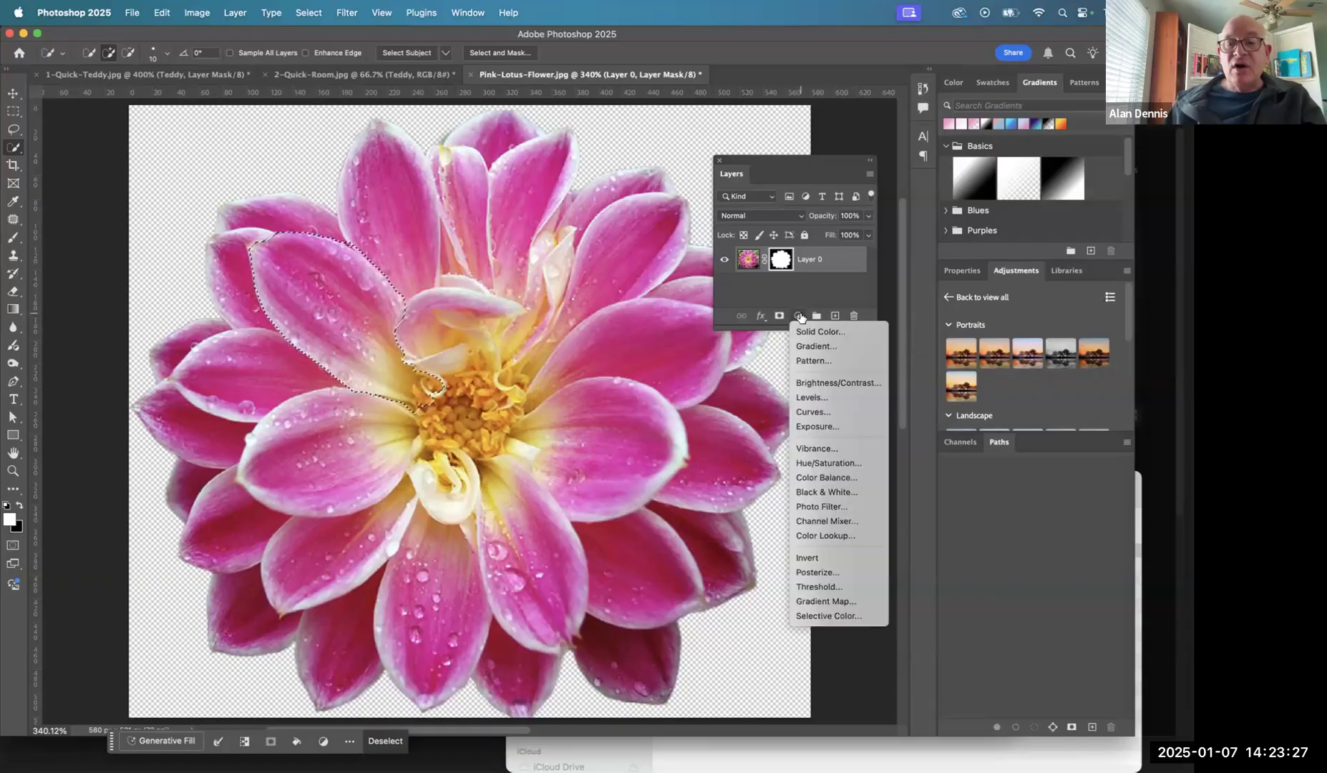
click(824, 492)
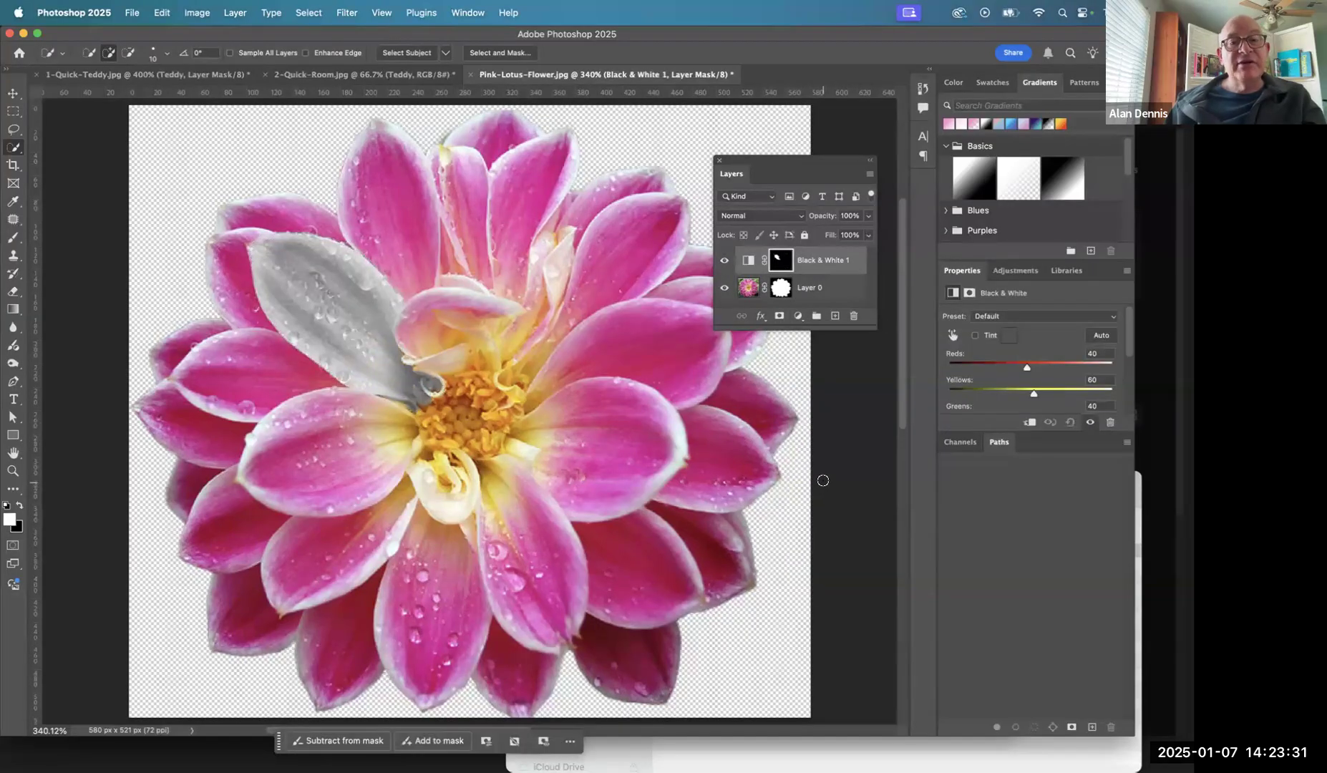
drag(808, 329, 819, 449)
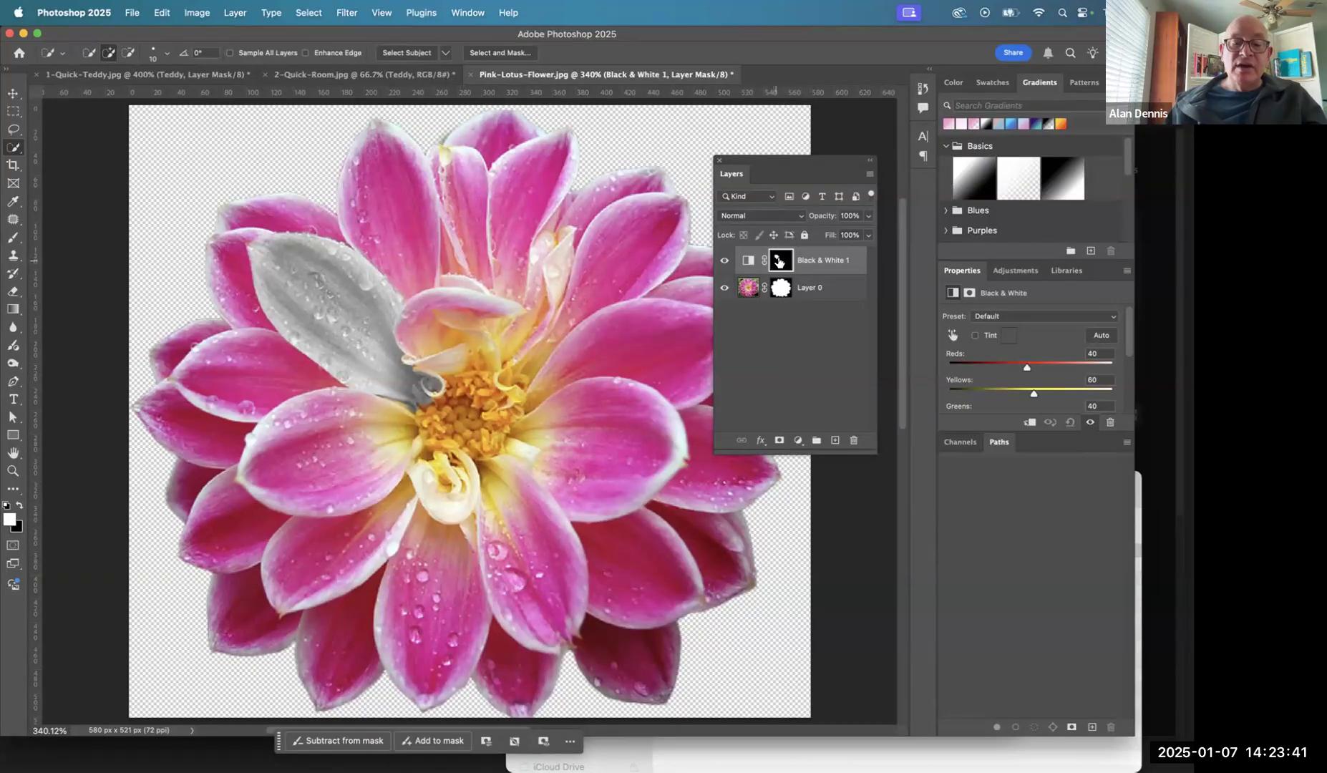
- Inspect the Black & White adjustment layer's mask by itself, and compare the petal with the adjustment layer hidden and shown
alt+click(780, 261)
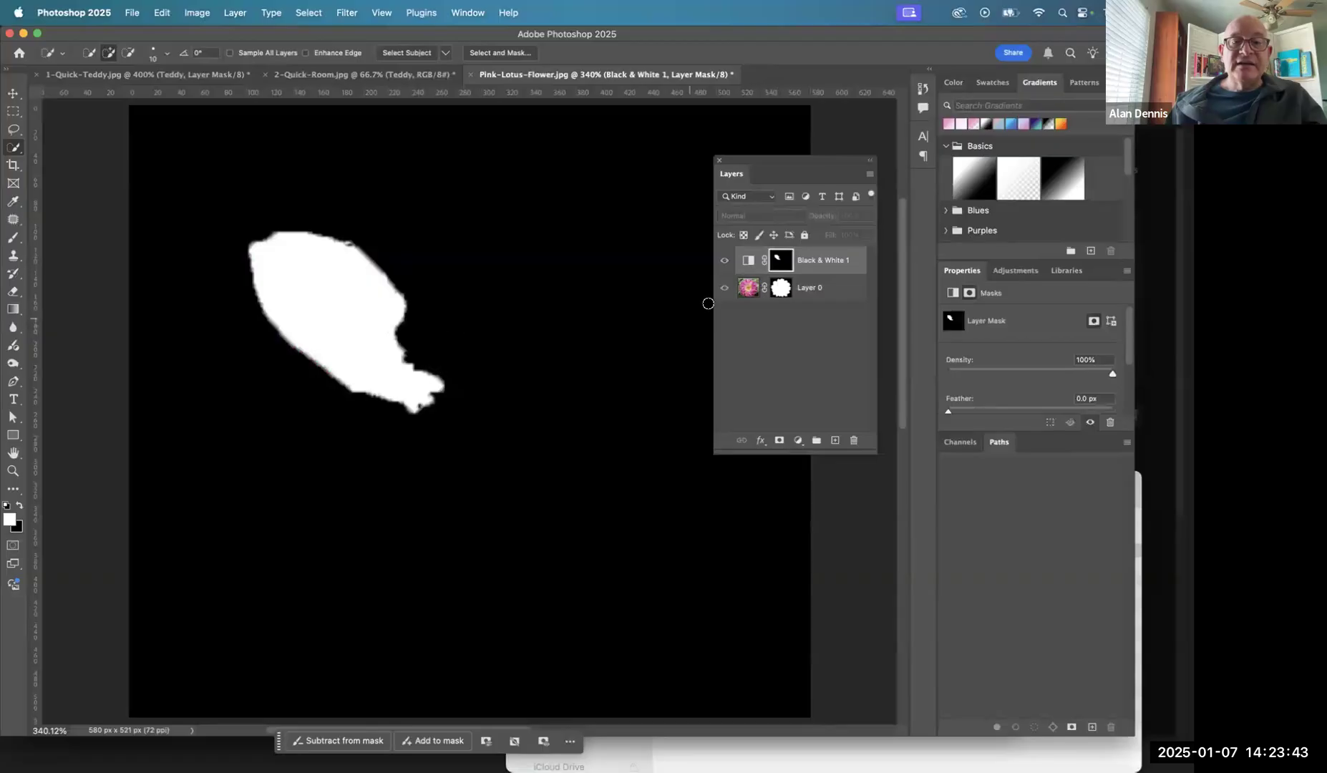
click(746, 262)
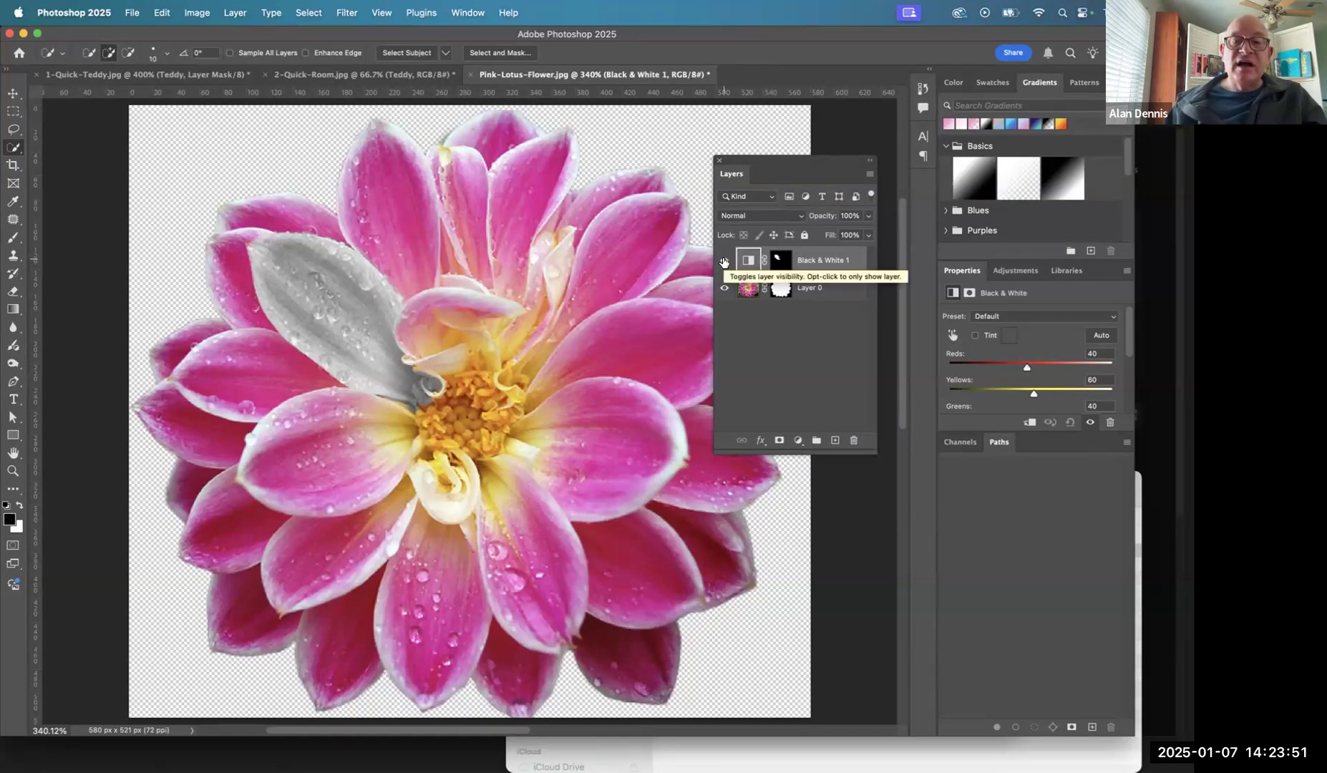
click(725, 261)
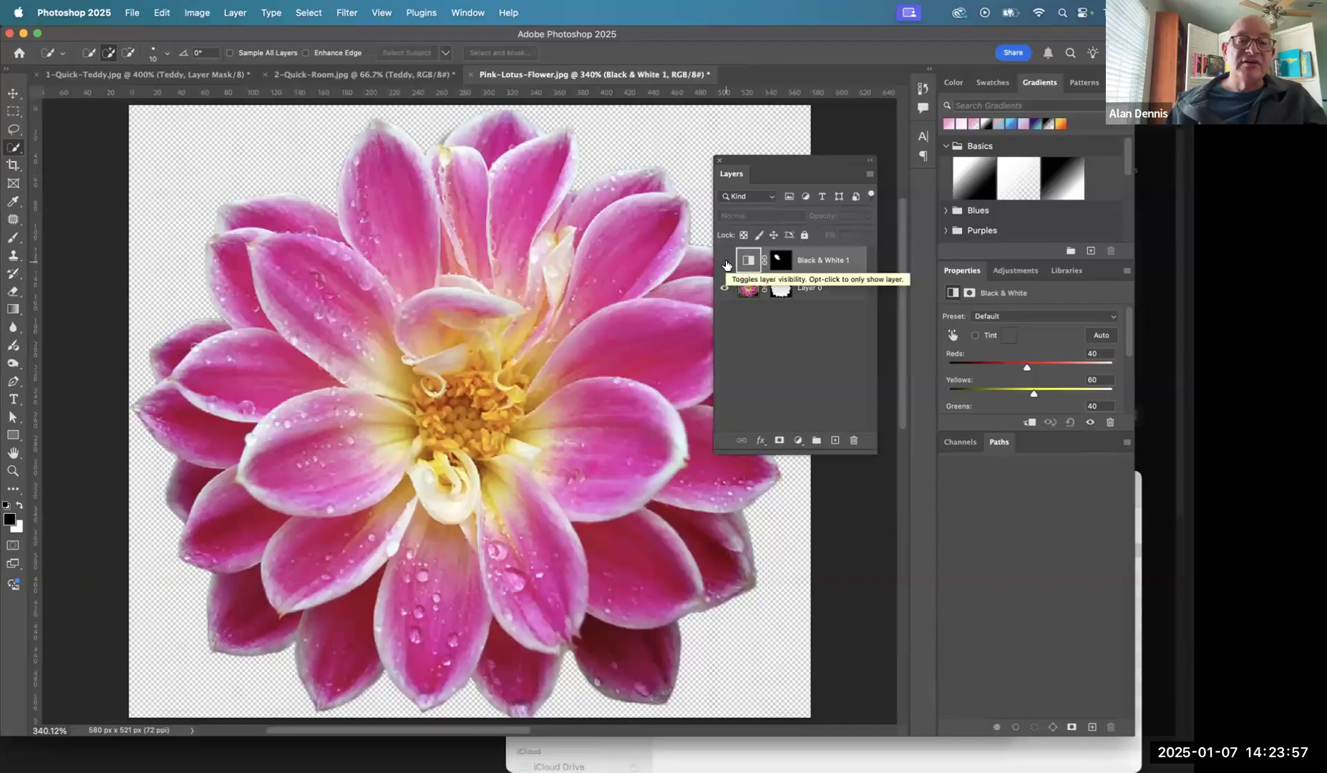
click(725, 261)
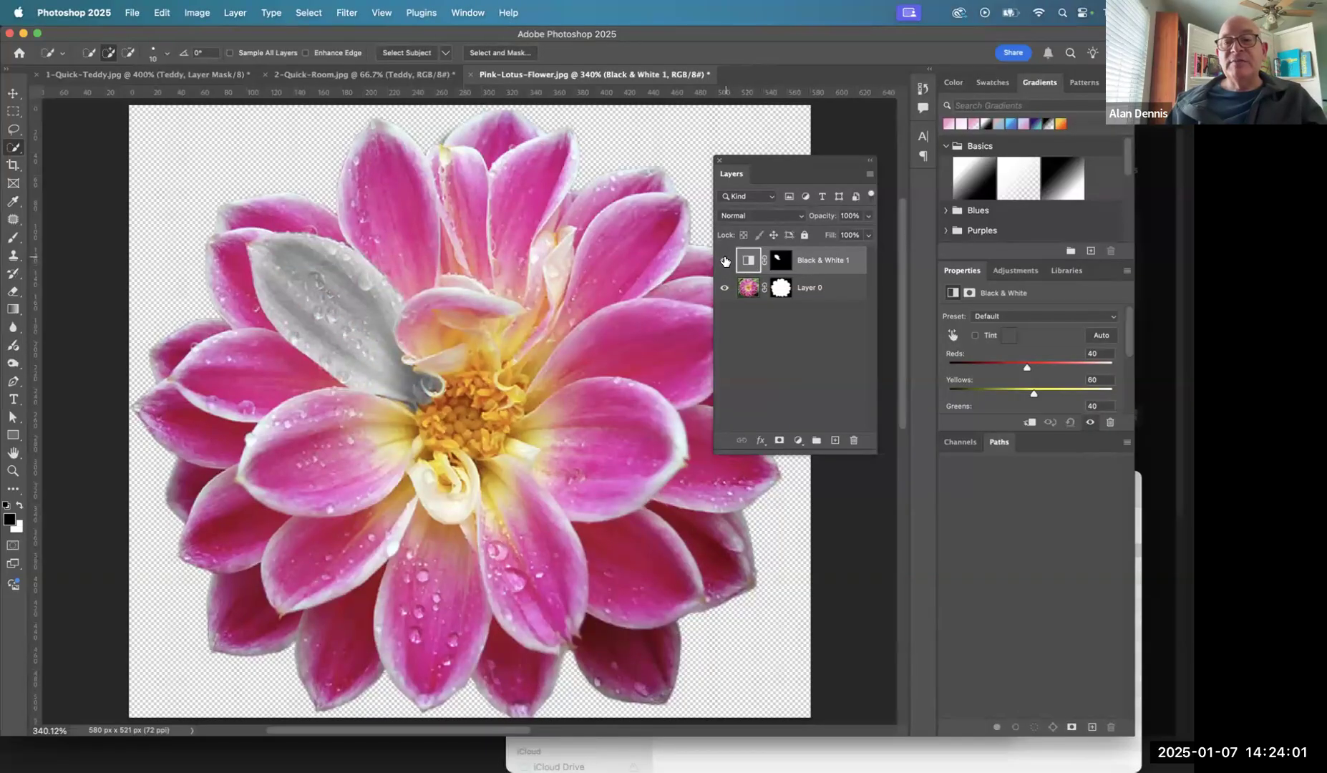
- Switch to the Canvas course page in Chrome and review the notes on layer masks, adjustment layers and non-destructive editing
key(super+Tab)
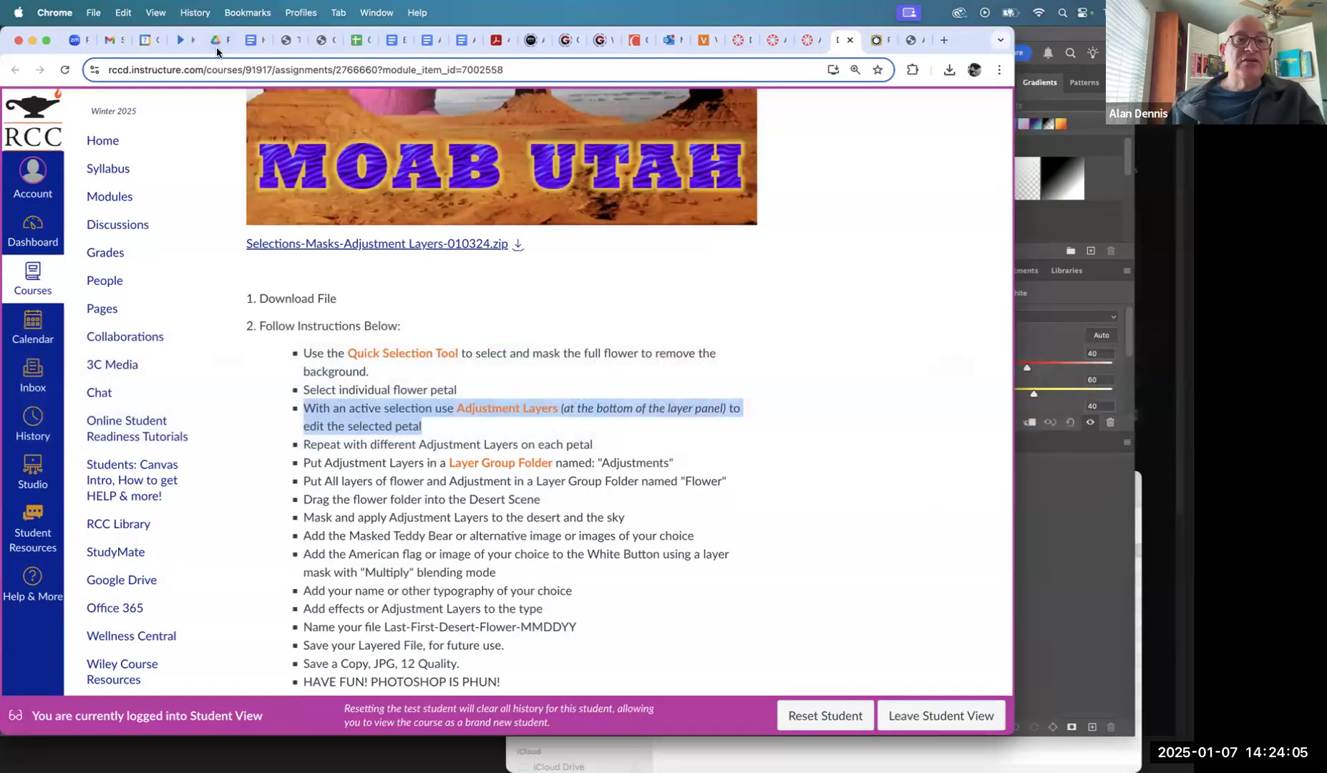
click(806, 41)
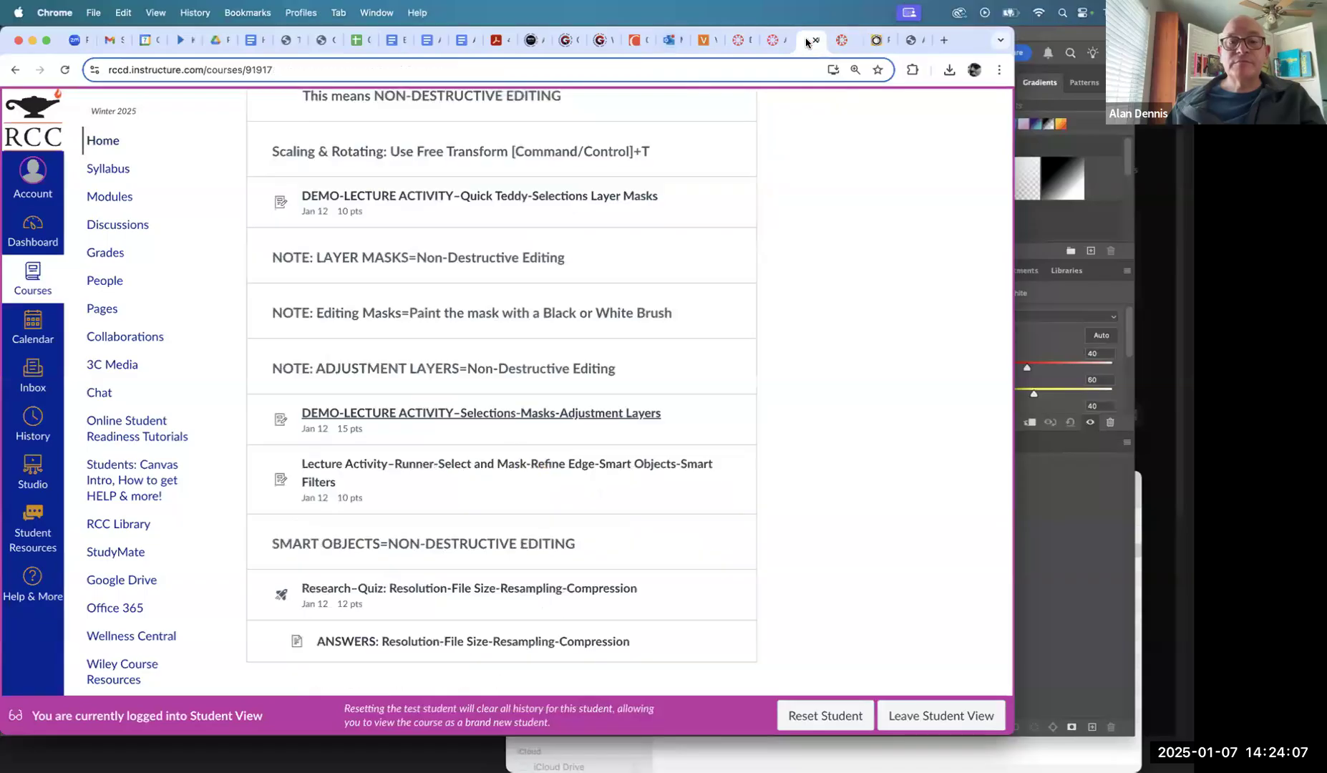
triple_click(364, 366)
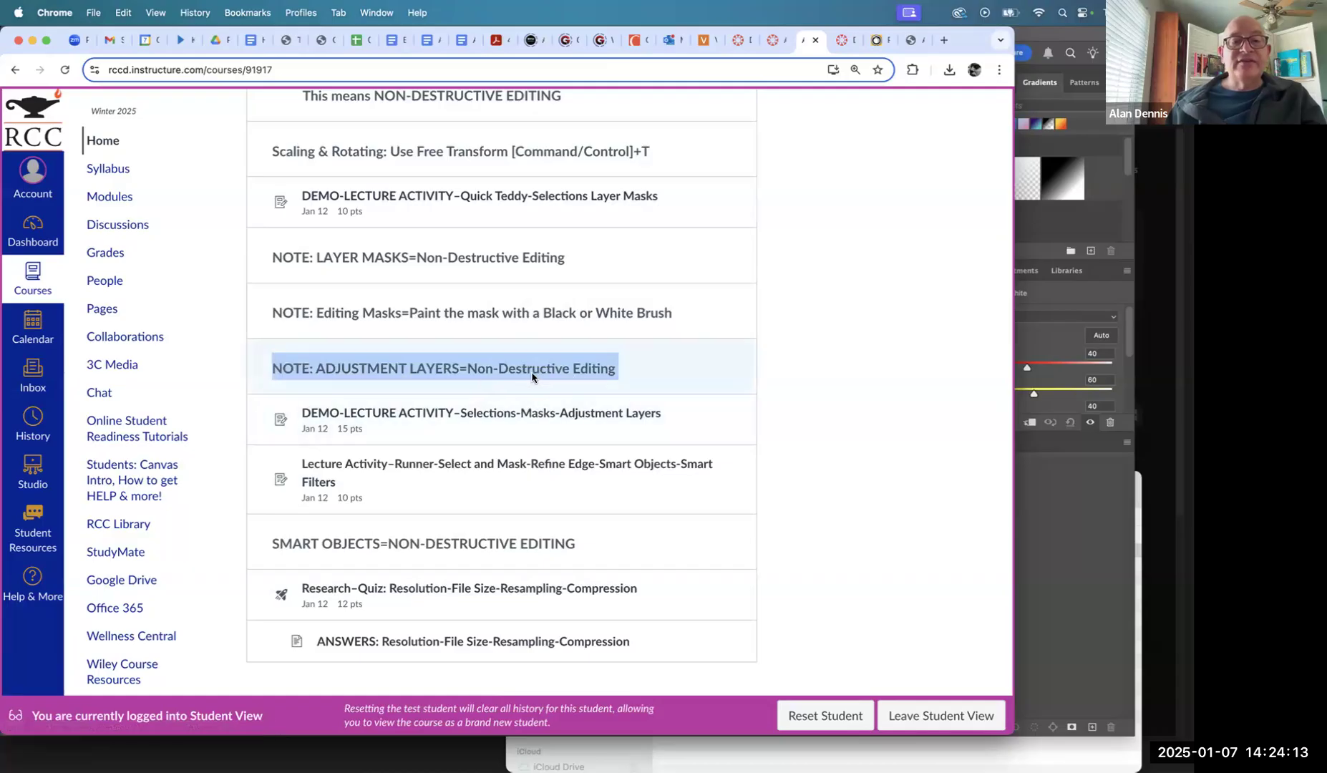
triple_click(489, 258)
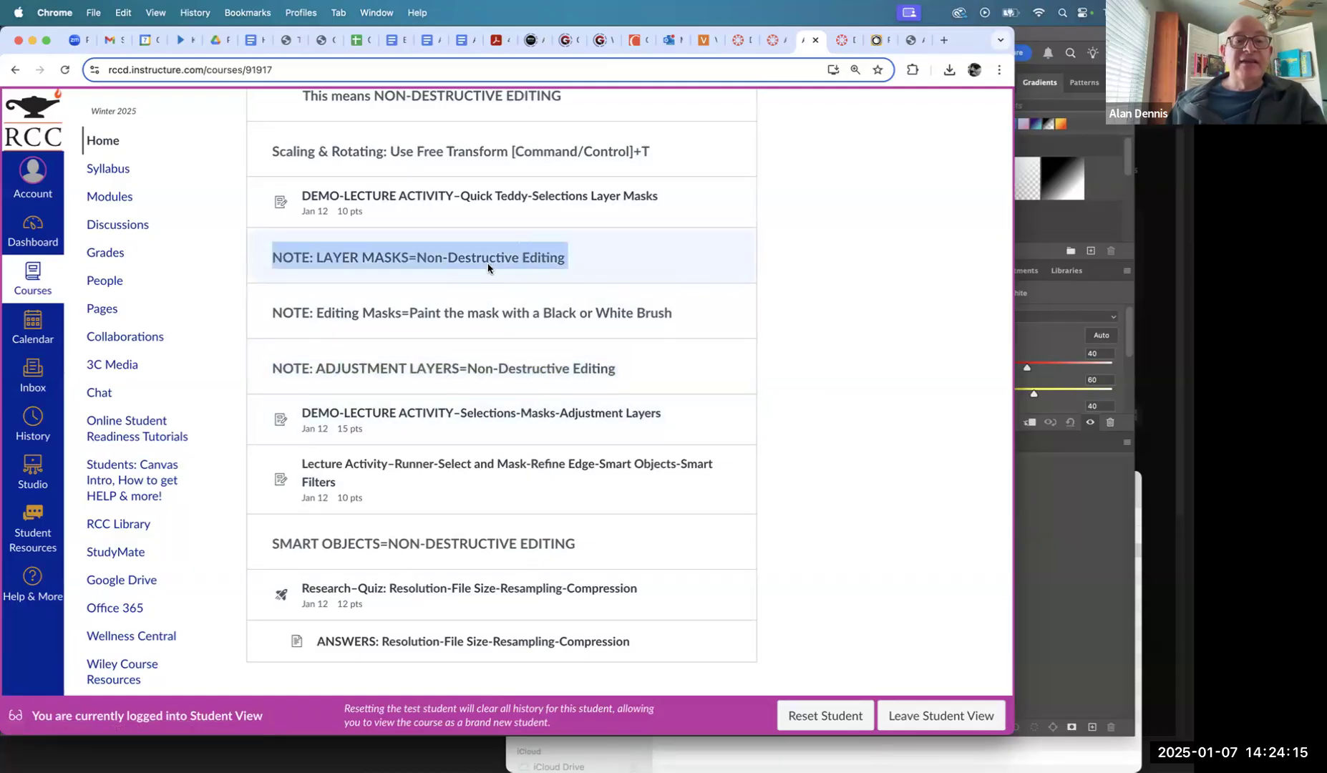
triple_click(444, 367)
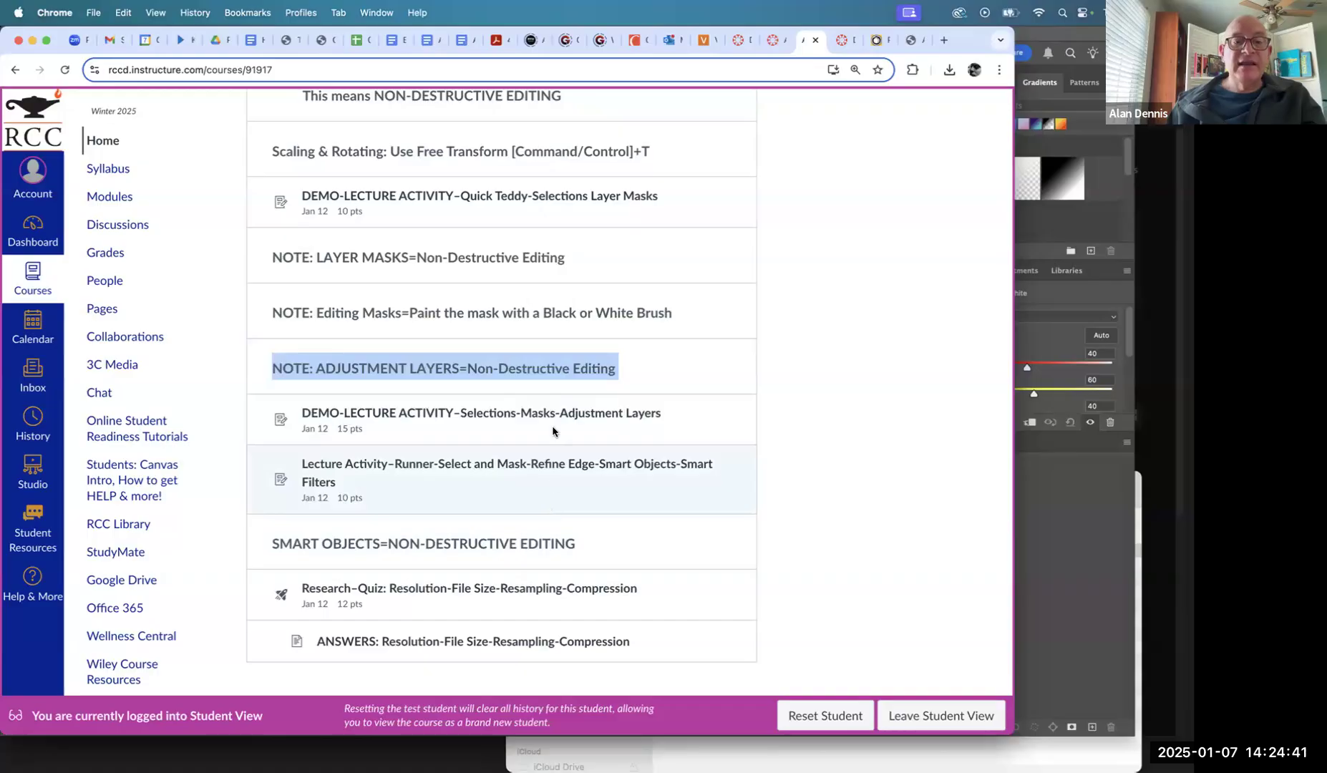
- Switch back to Photoshop and quick-select the upper petal beside the gray one on Layer 0's image
key(super+Tab)
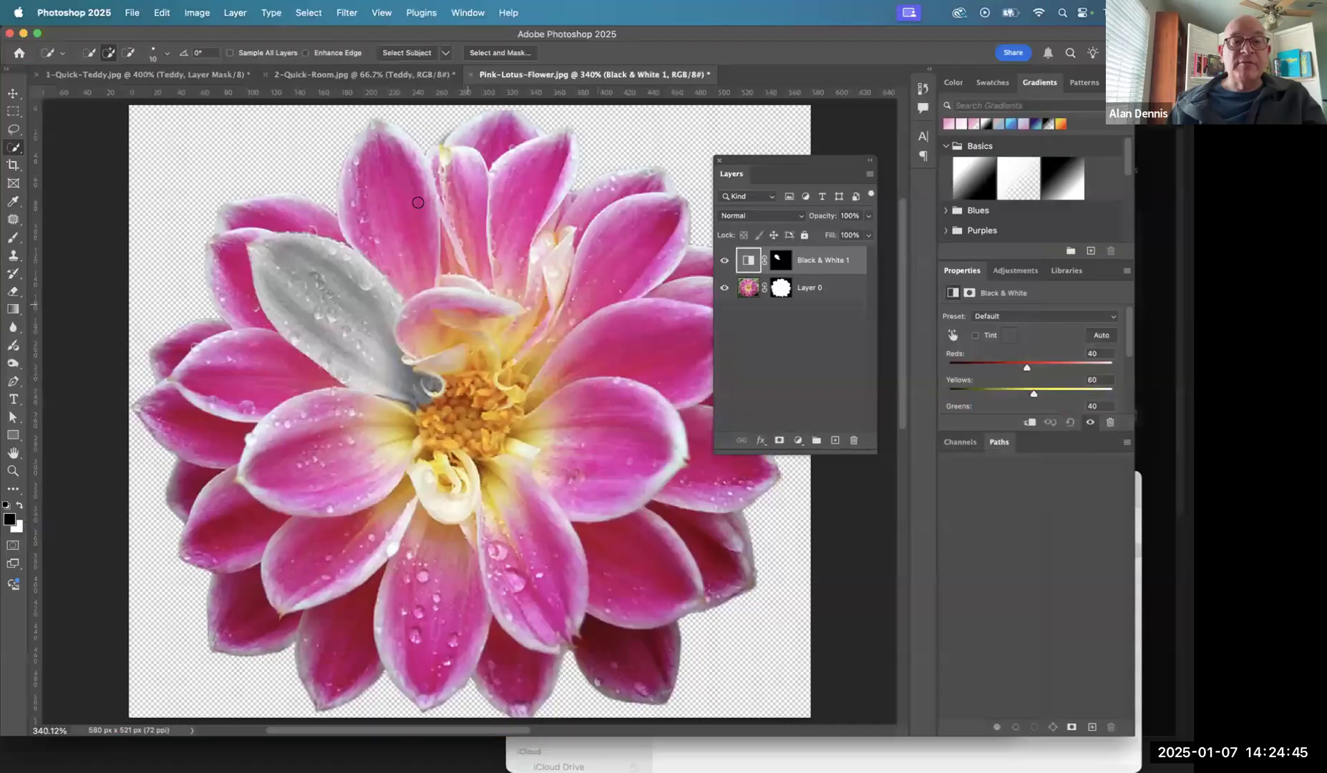
click(749, 288)
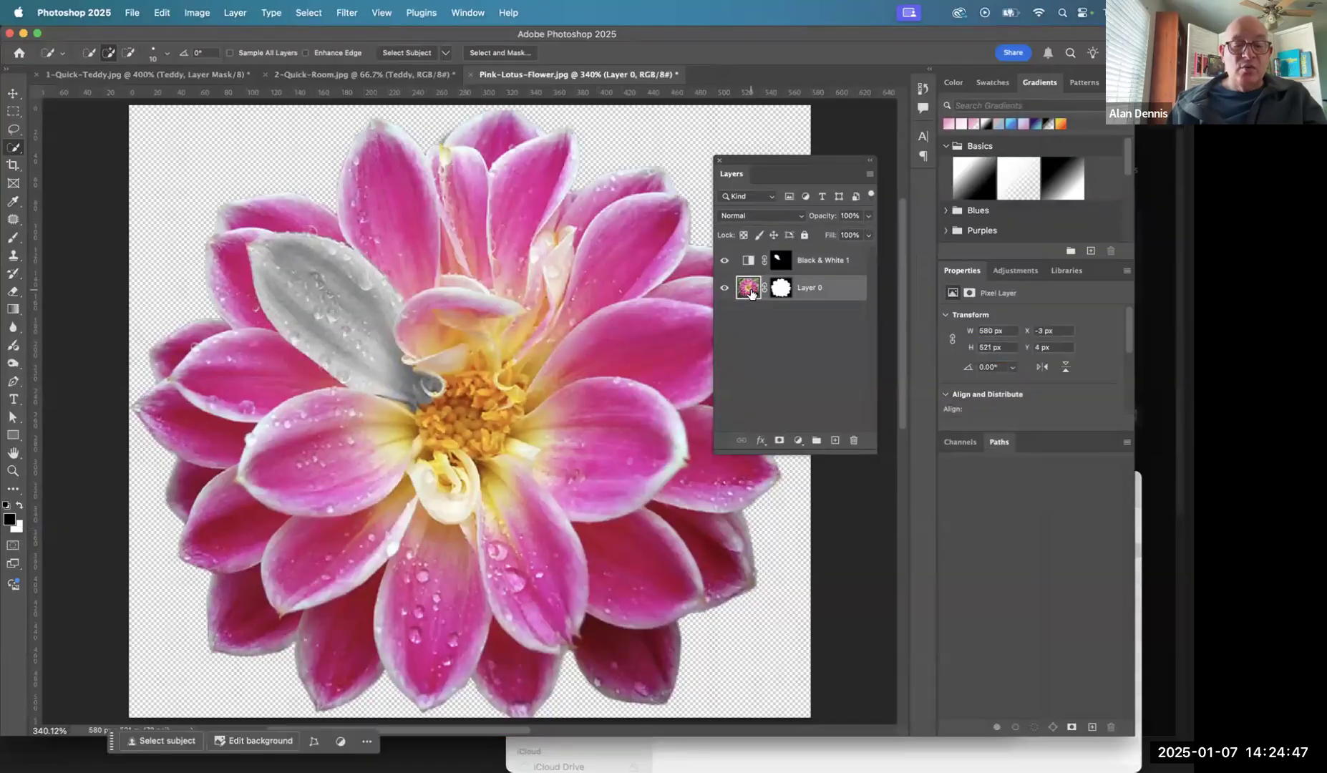
drag(396, 257, 390, 136)
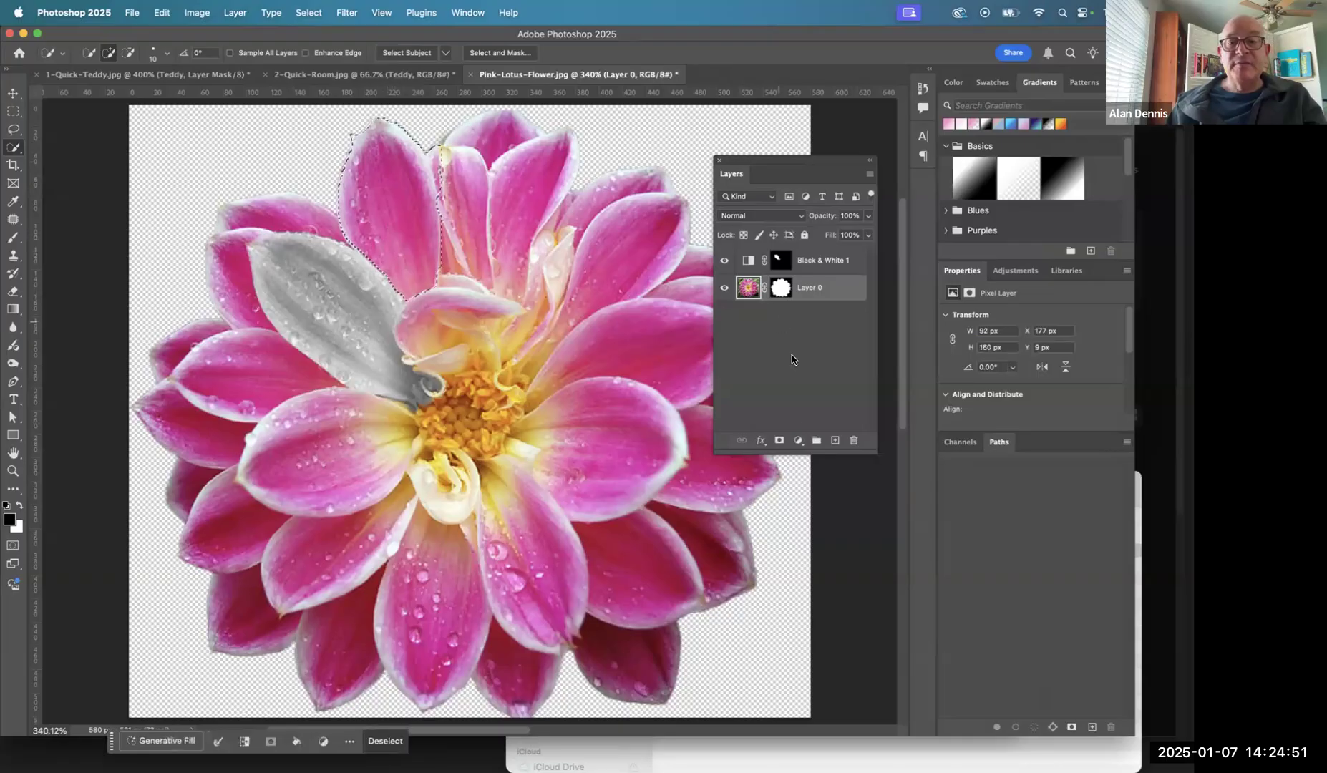
- Try the Warmth and Brighter portrait adjustment presets for the selected petal, and undo both
click(1015, 272)
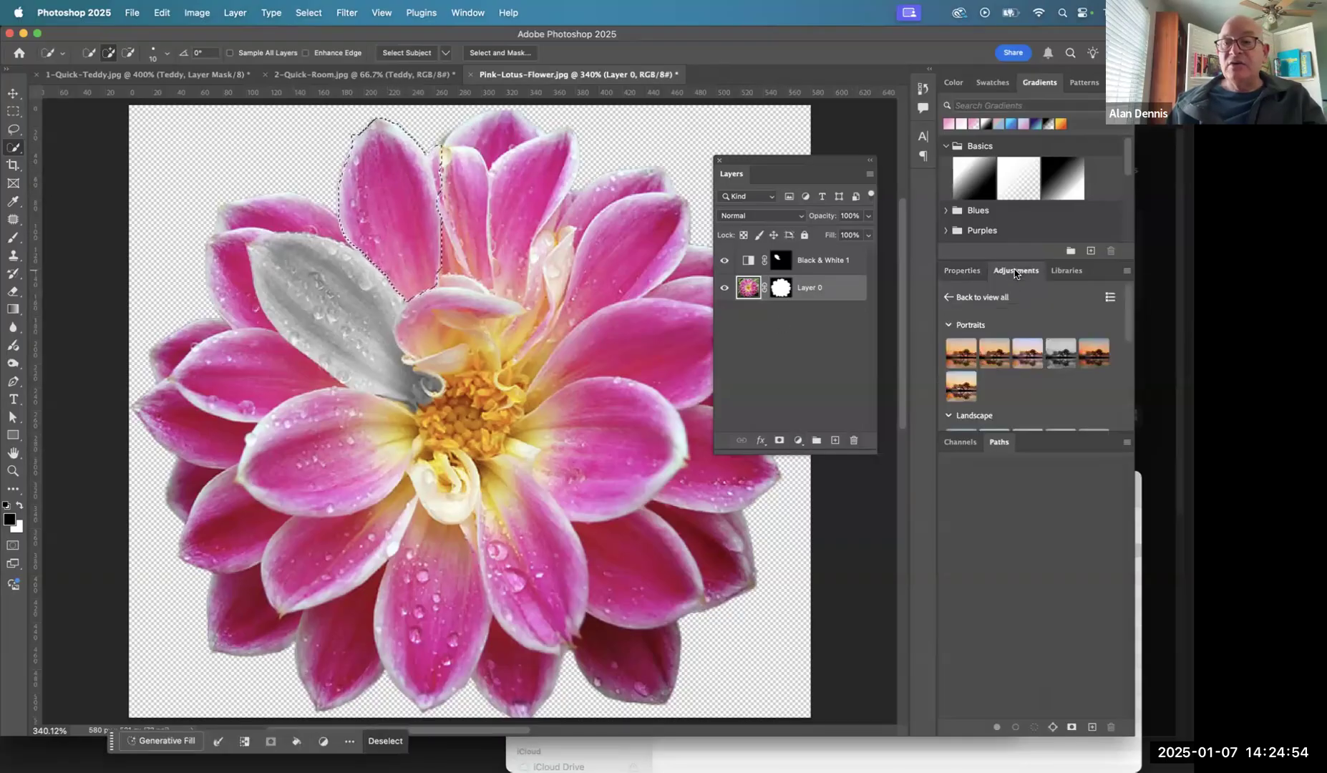
click(992, 355)
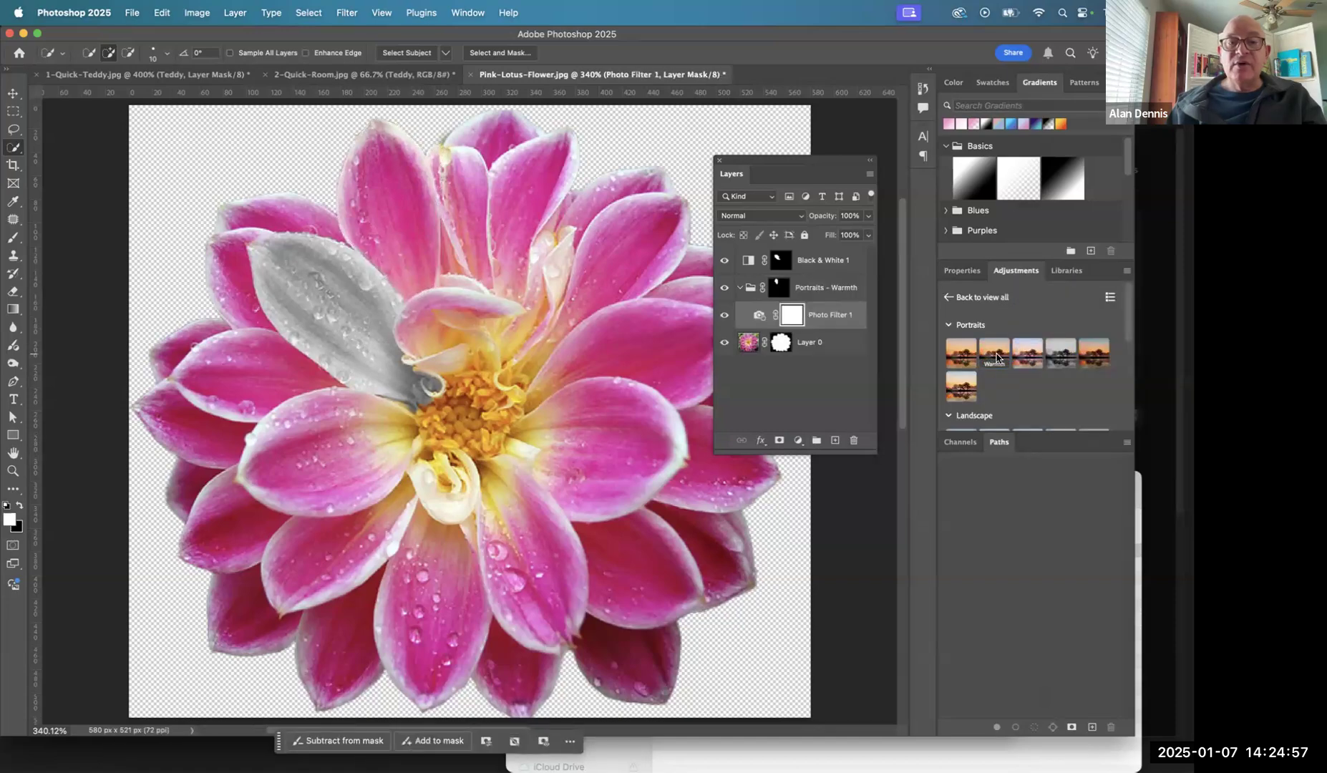
click(963, 384)
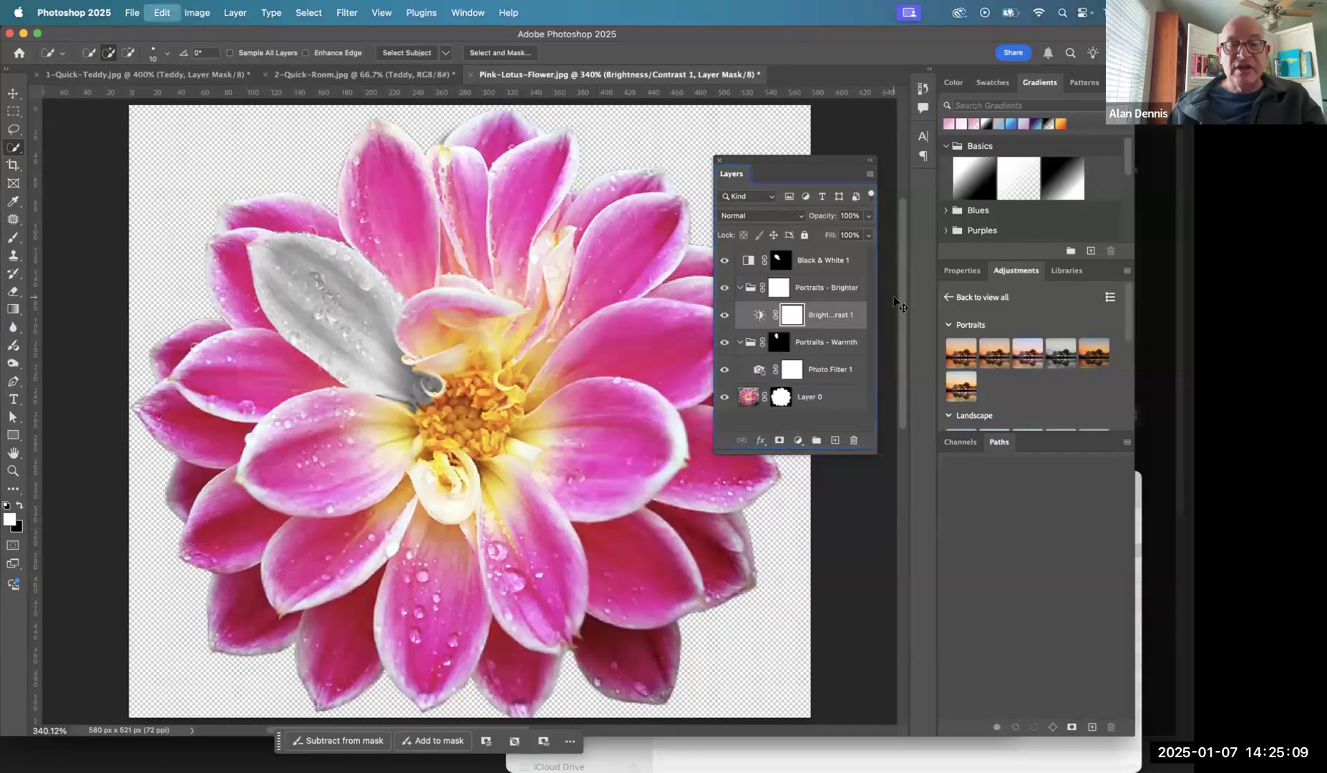
key(super+z)
key(super+z)
key(super+z)
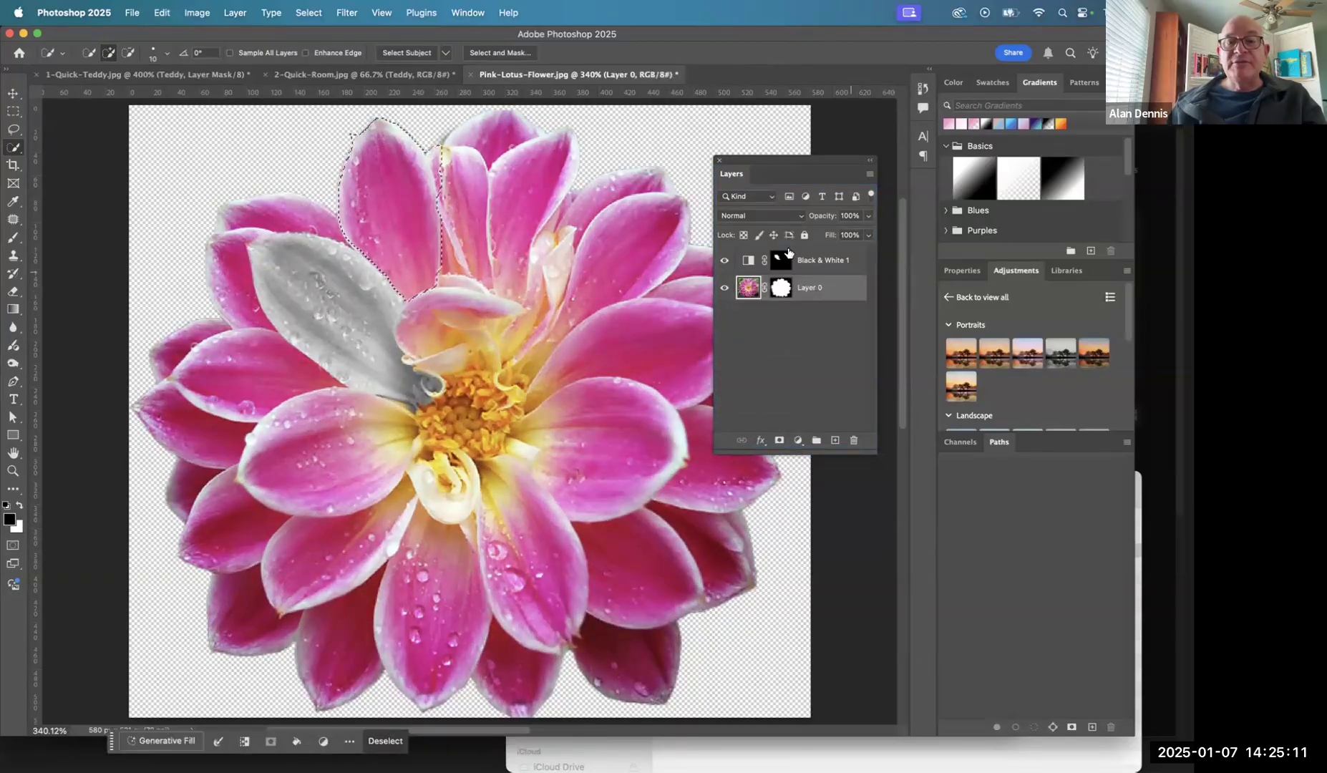
- Add a Gradient Map adjustment layer for the selected petal and try the coral-red and yellow-to-magenta gradients from the Oranges set
click(798, 440)
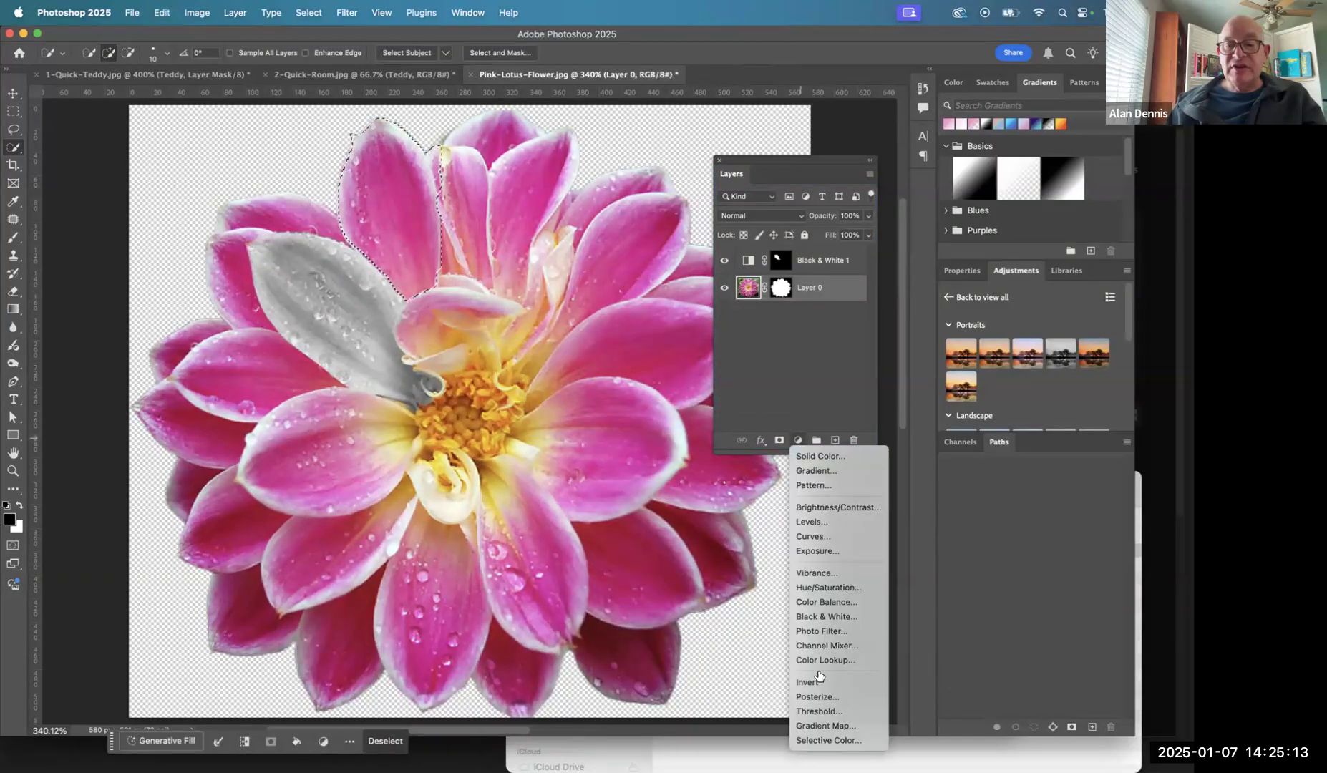
click(822, 726)
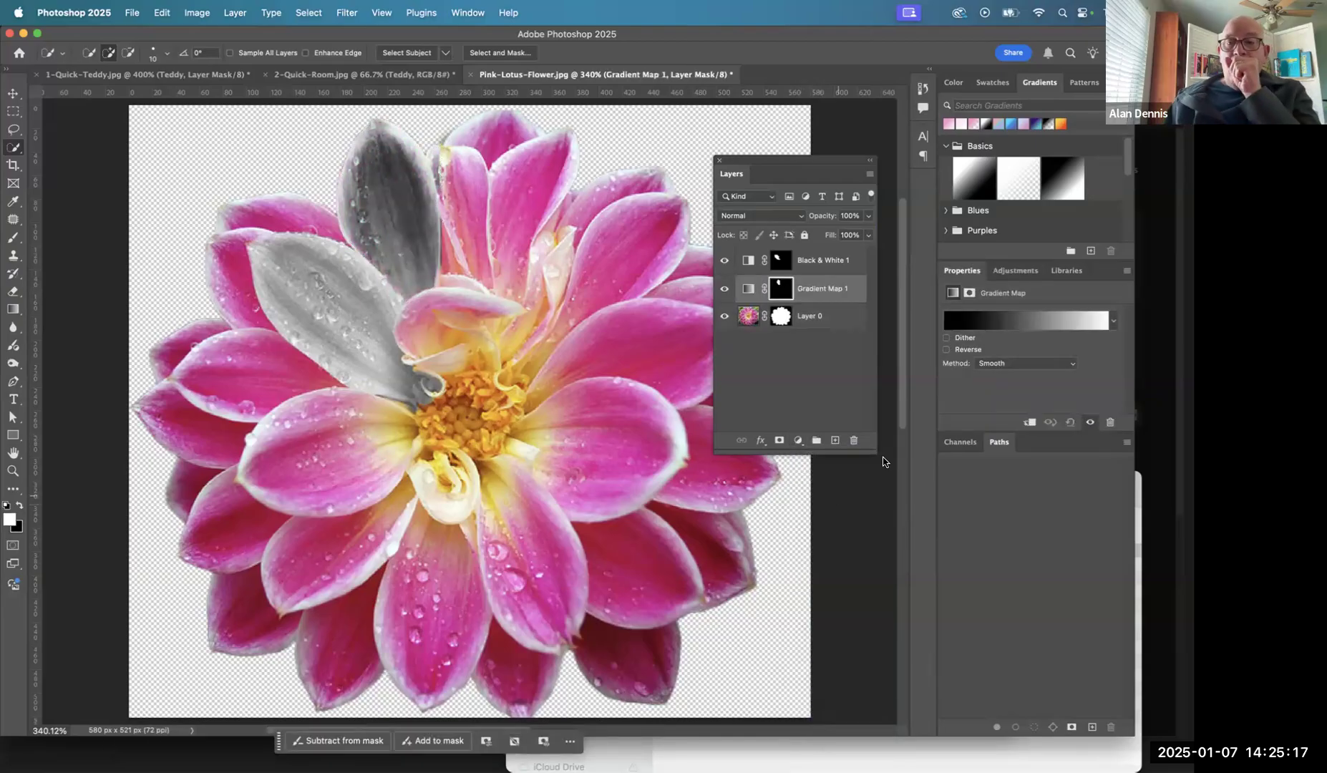
click(1113, 321)
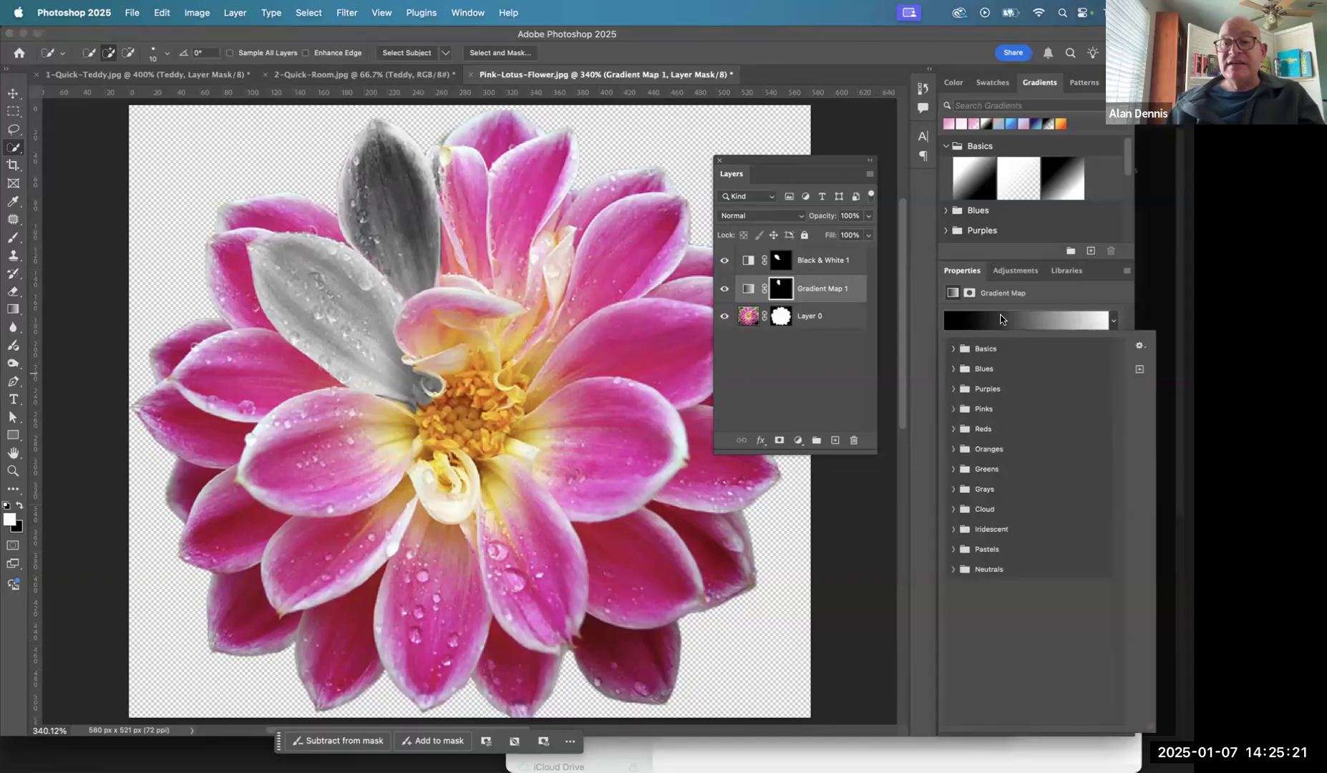
click(954, 448)
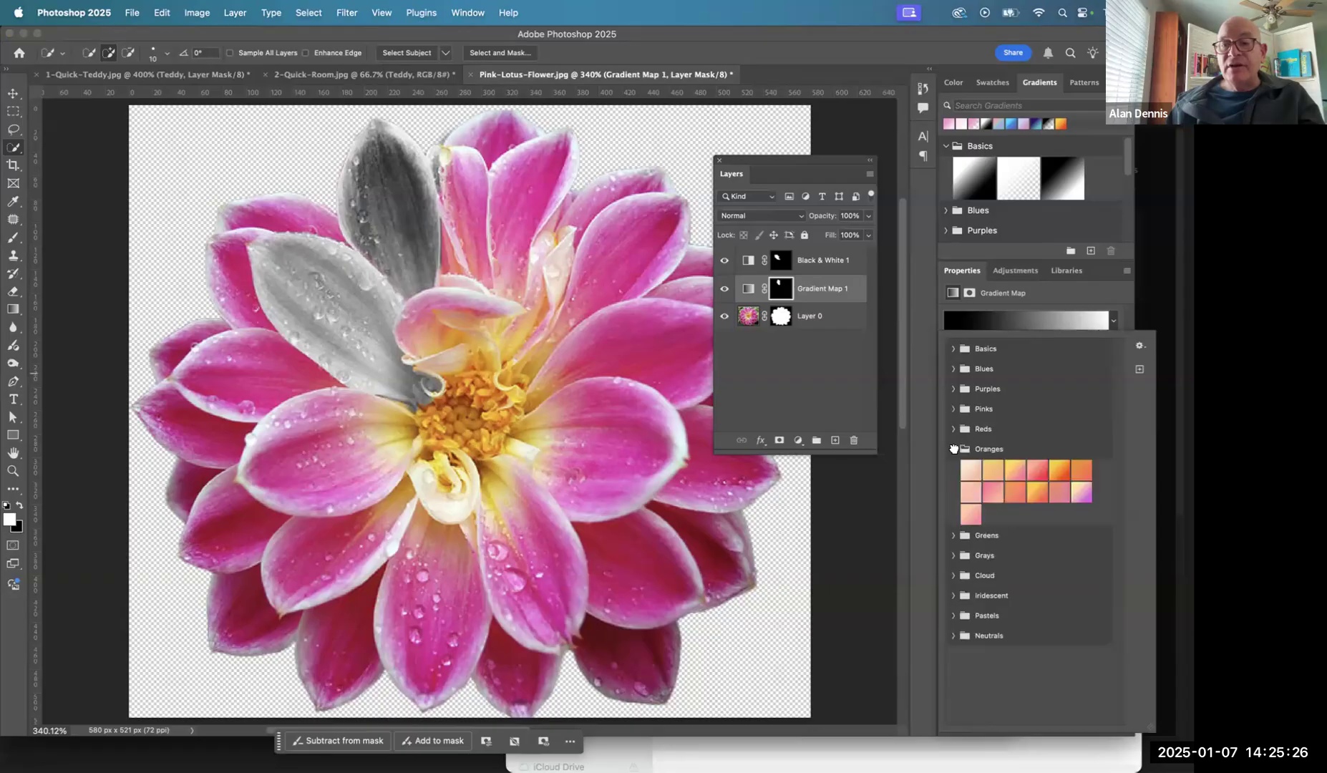
click(1032, 474)
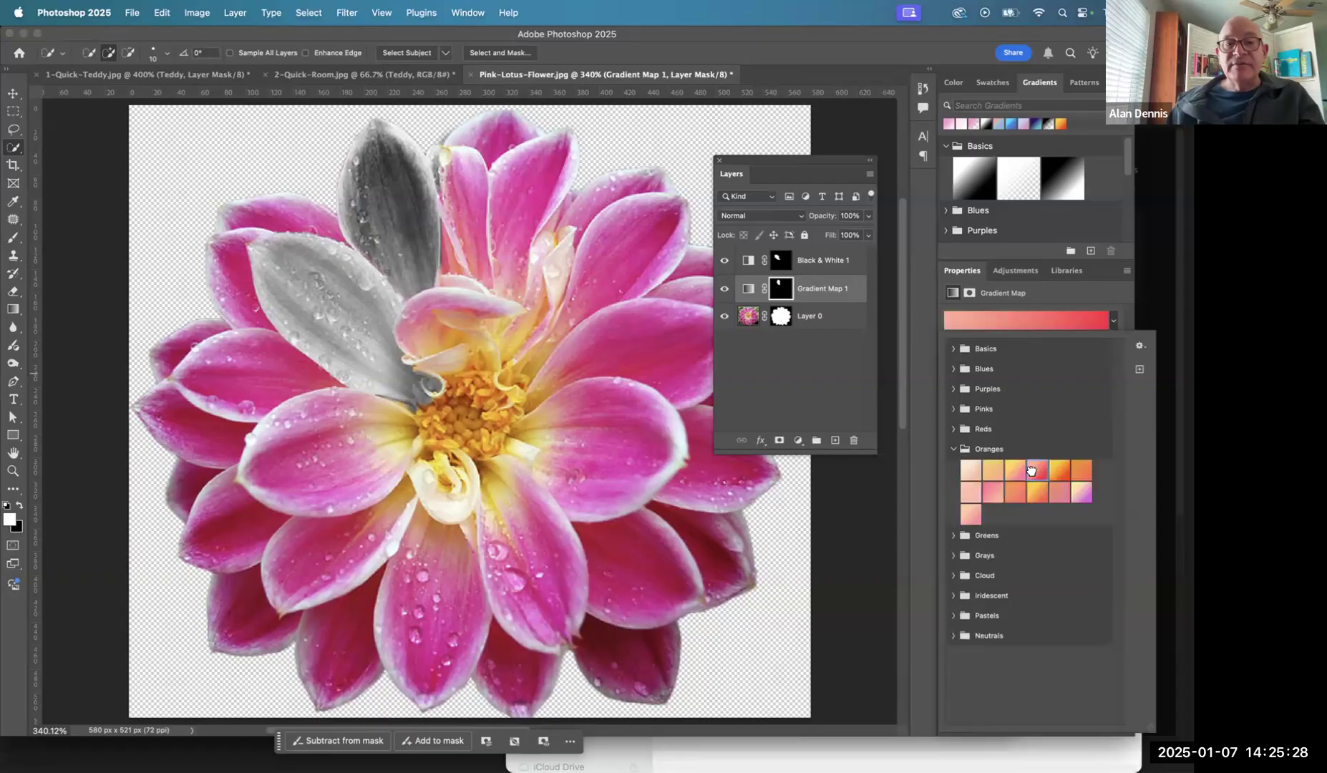
click(1075, 498)
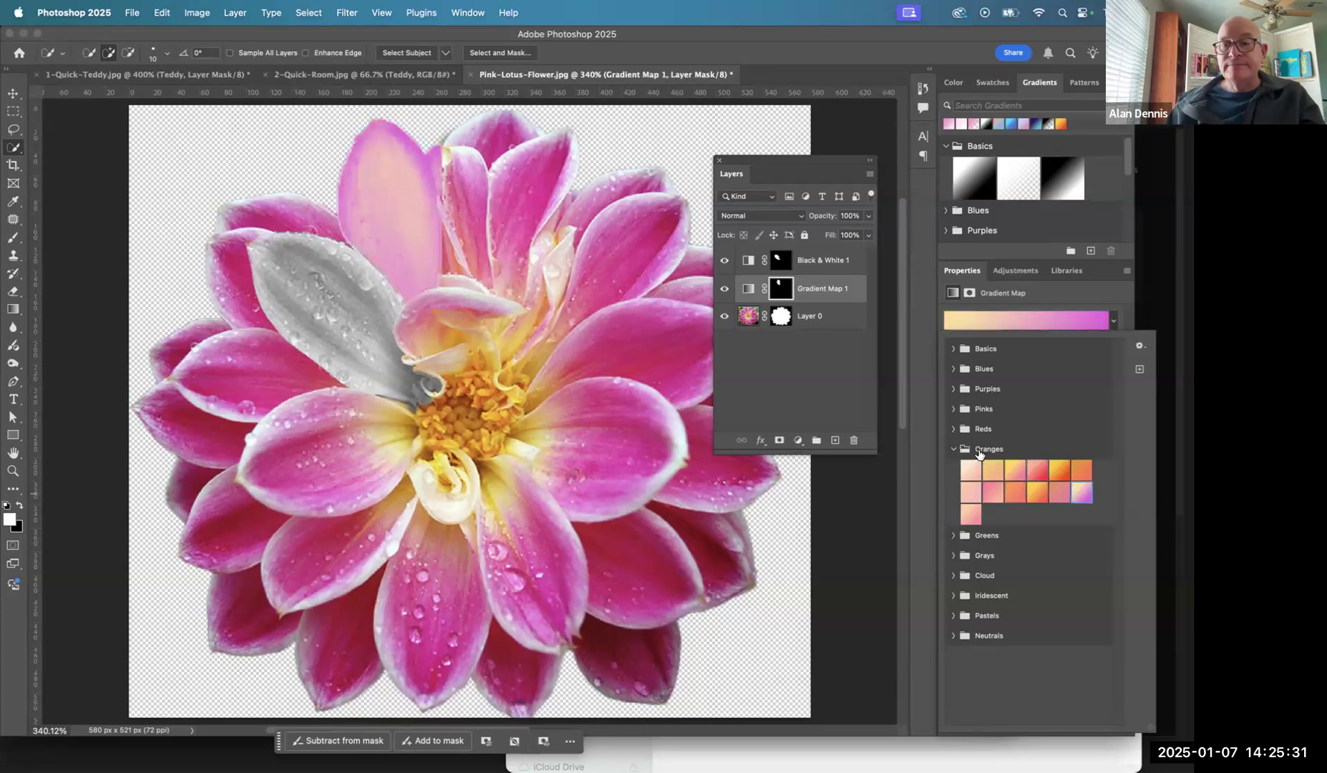
- Apply the dark-purple-to-light-blue gradient from the Blues set, and compare the petal with the Gradient Map layer hidden and shown
click(954, 369)
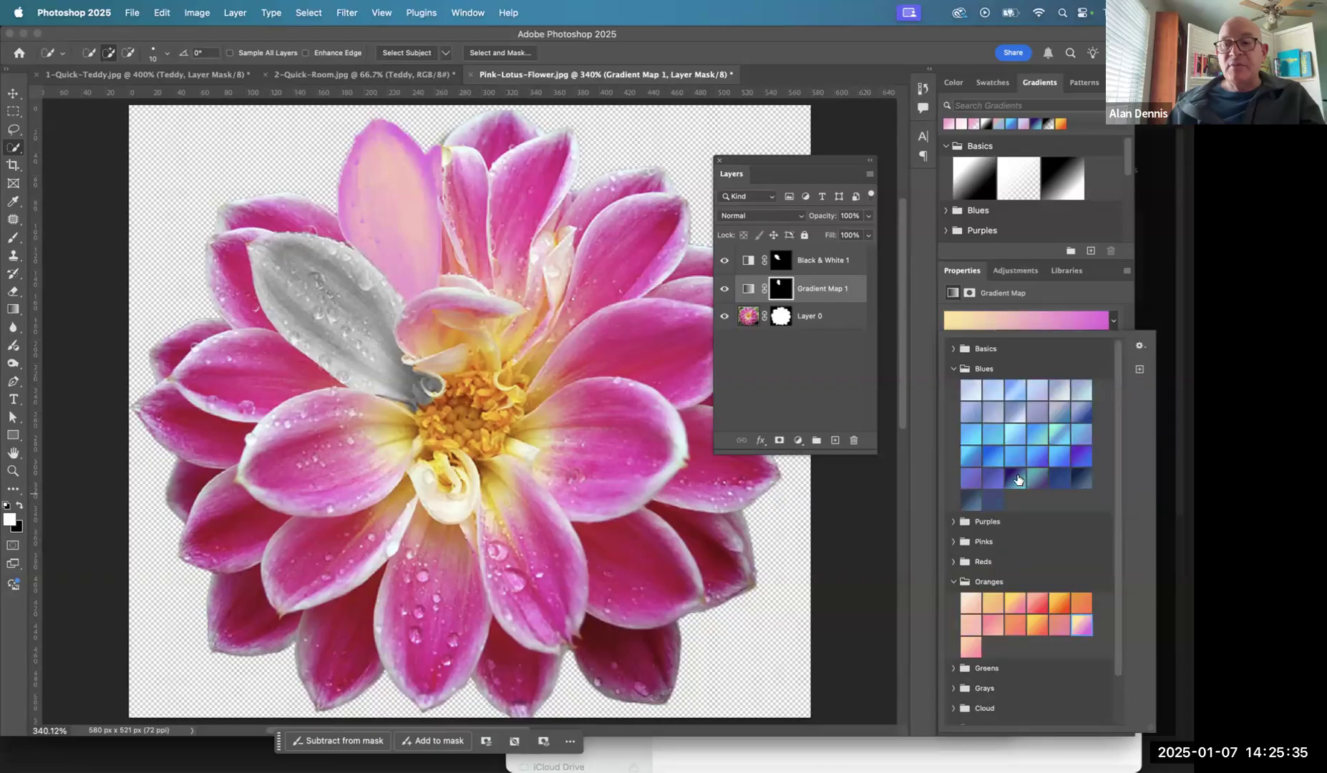
click(1016, 479)
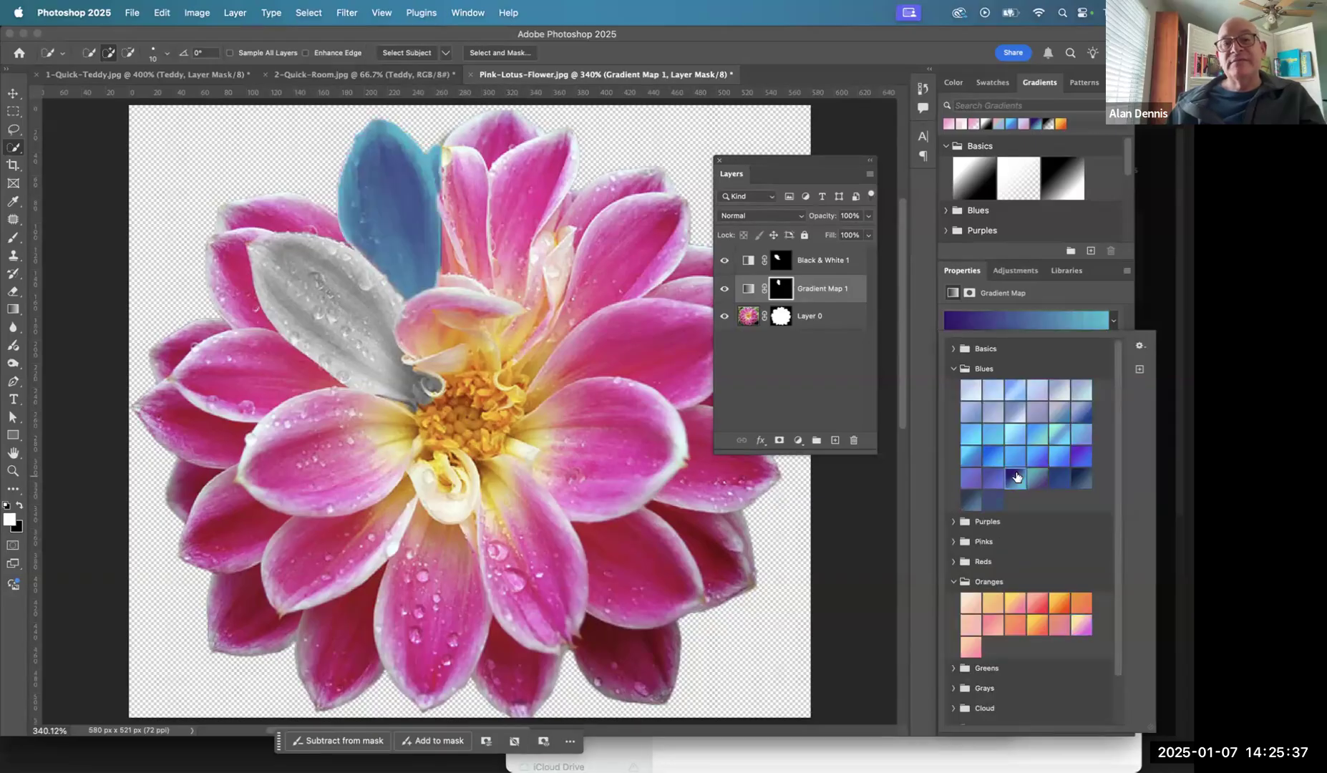
click(802, 349)
click(724, 289)
click(724, 289)
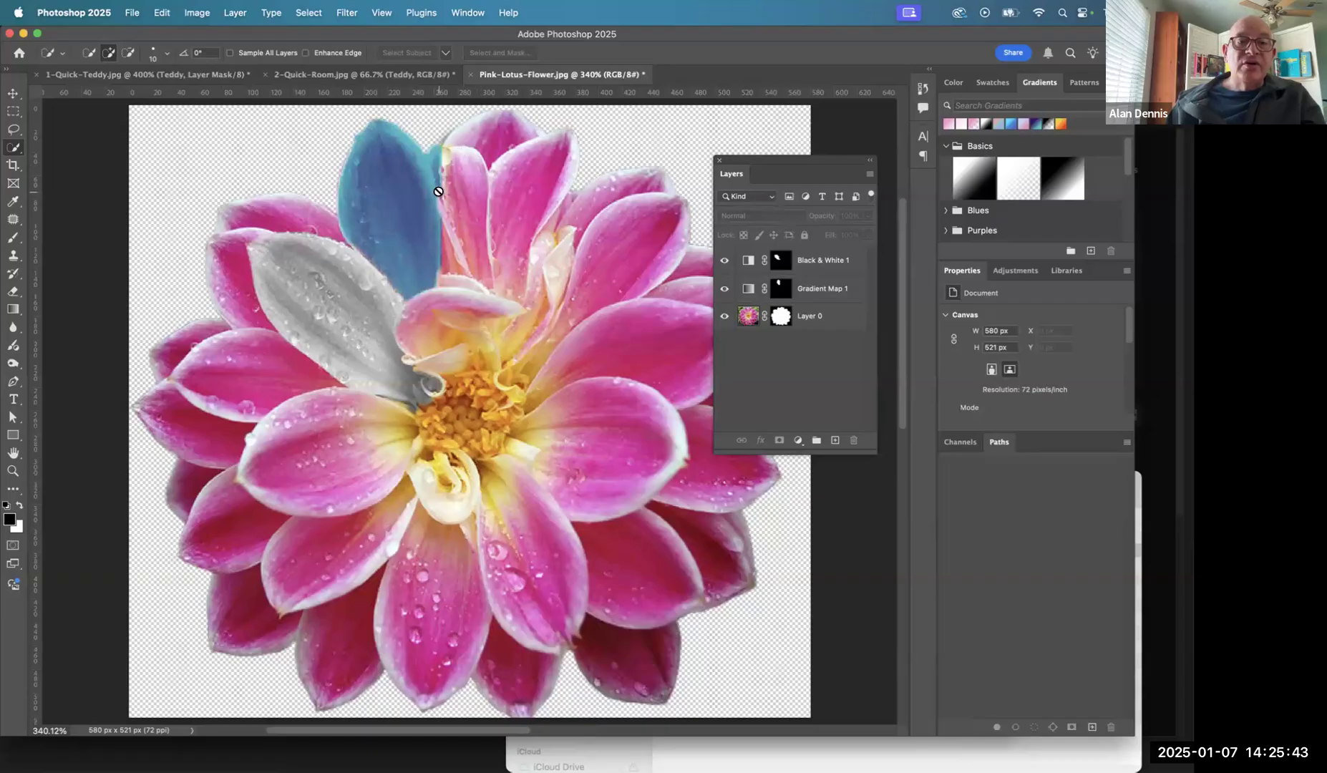
- Paint black with the Brush on the Gradient Map mask to remove the blue spill along the petal's right edge
click(779, 288)
key(x)
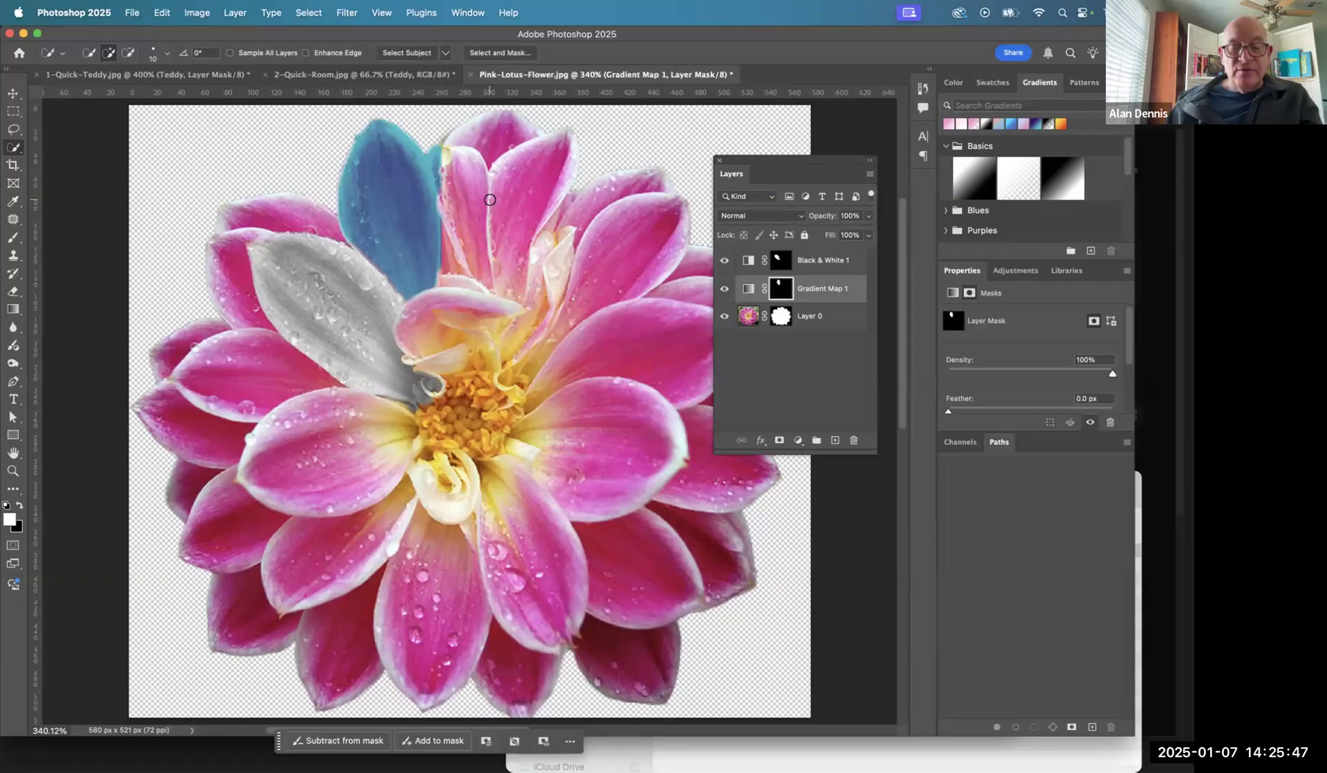
key(b)
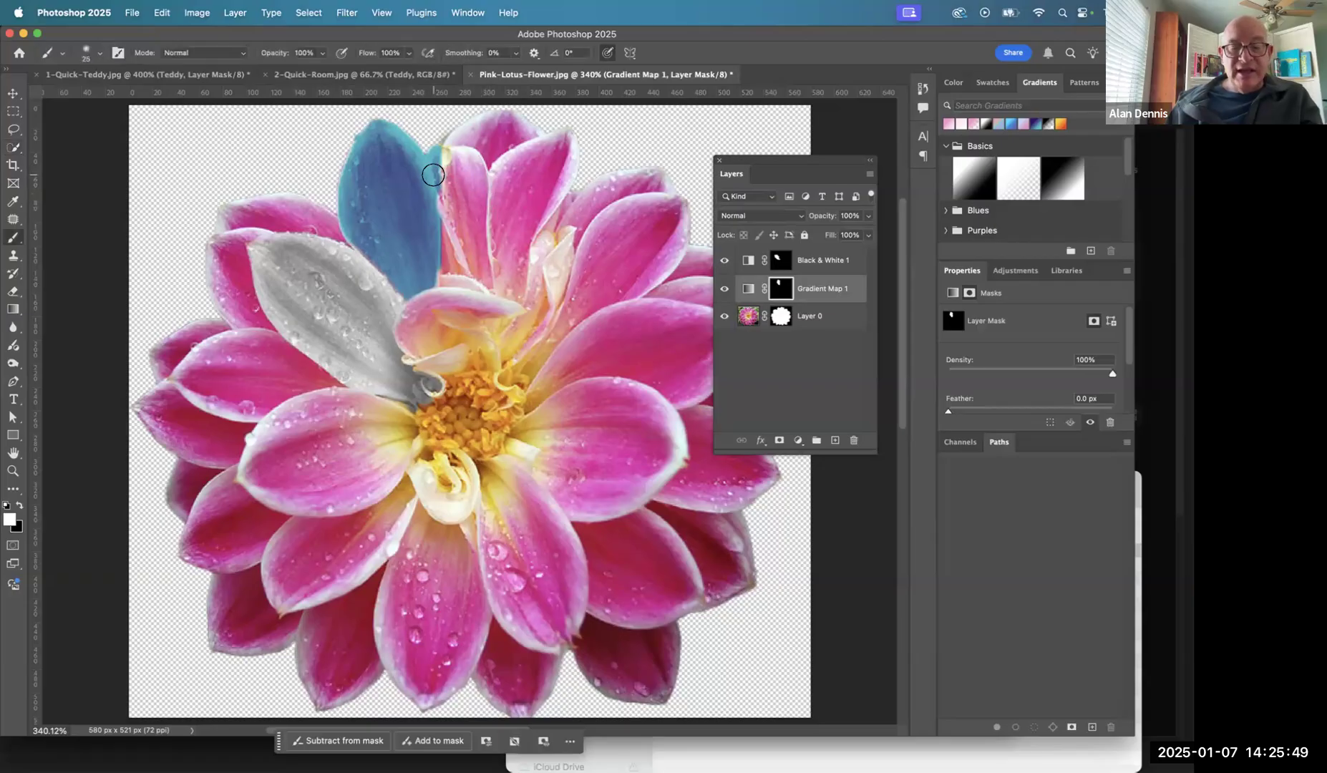
key(x)
drag(441, 151, 452, 195)
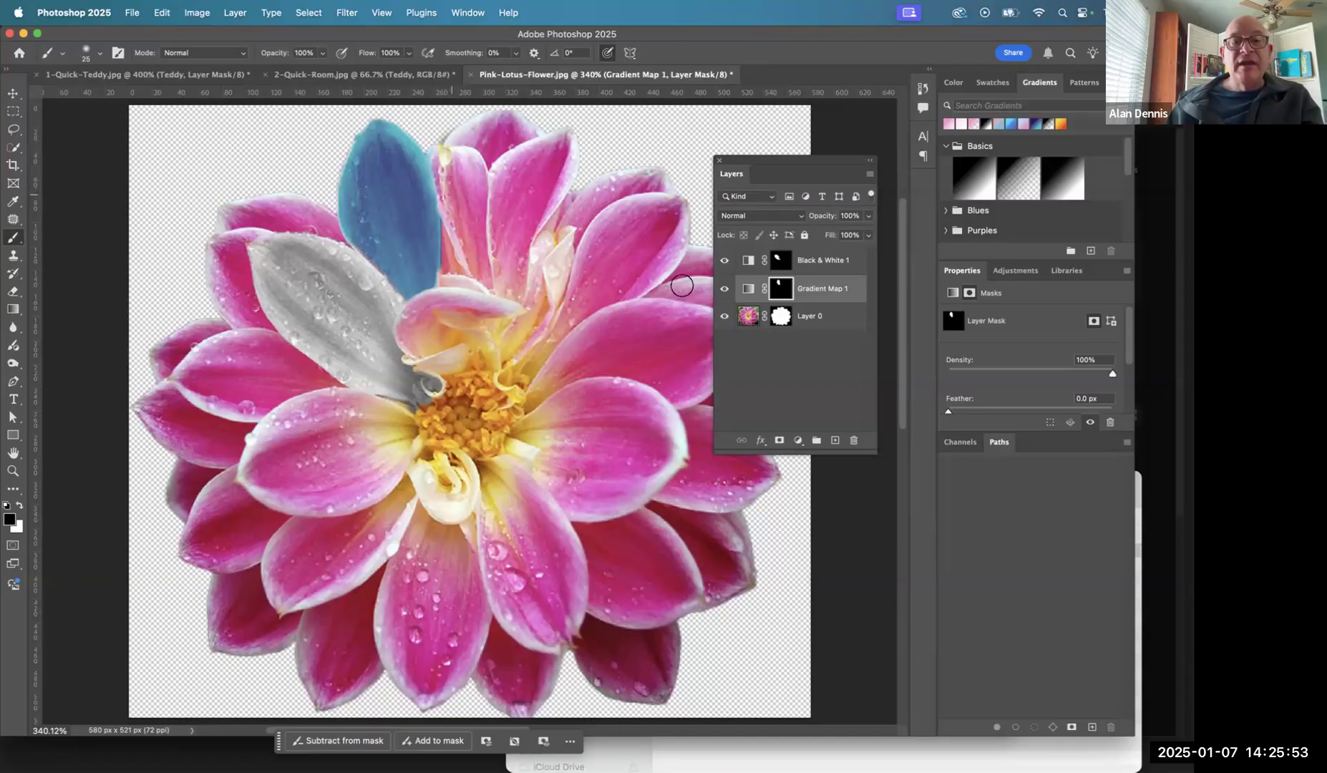
- Target Layer 0's image and quick-select the petal directly below the gray one, beside the flower's center
click(746, 314)
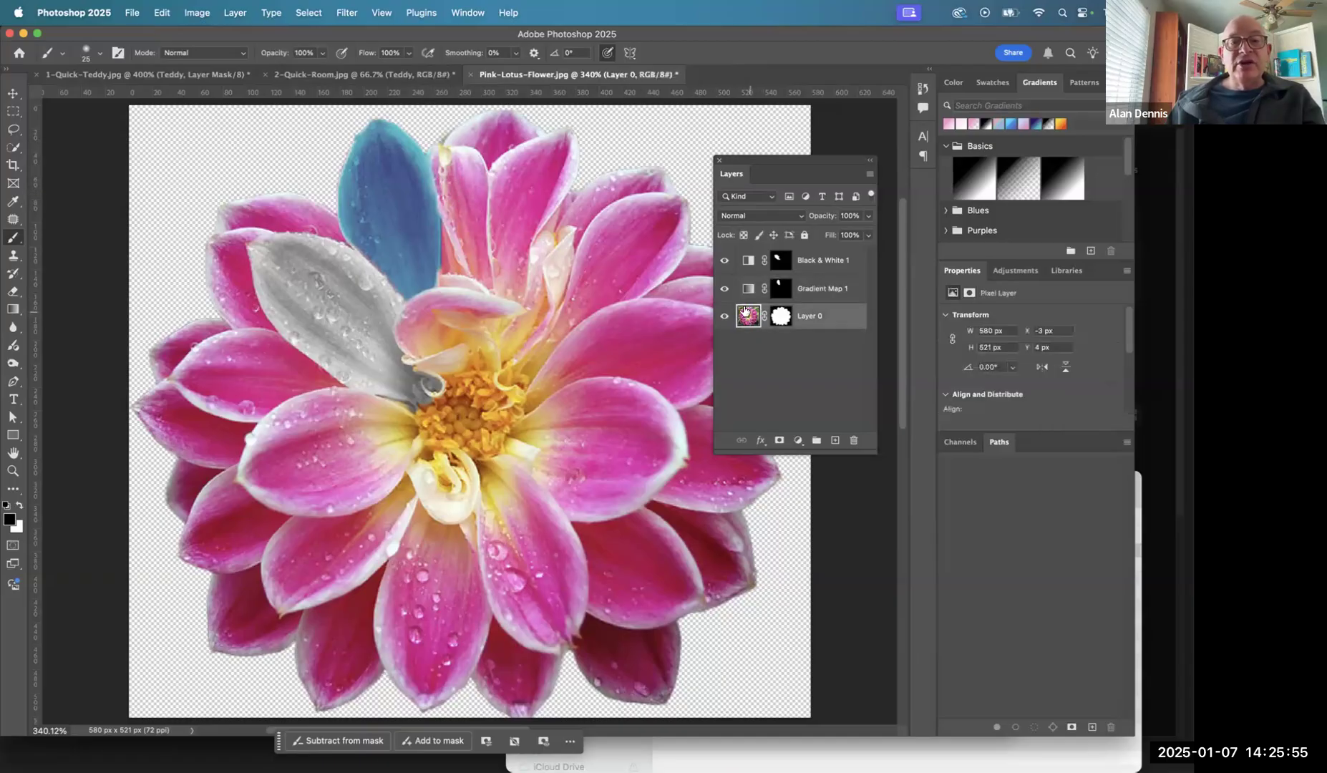
click(13, 151)
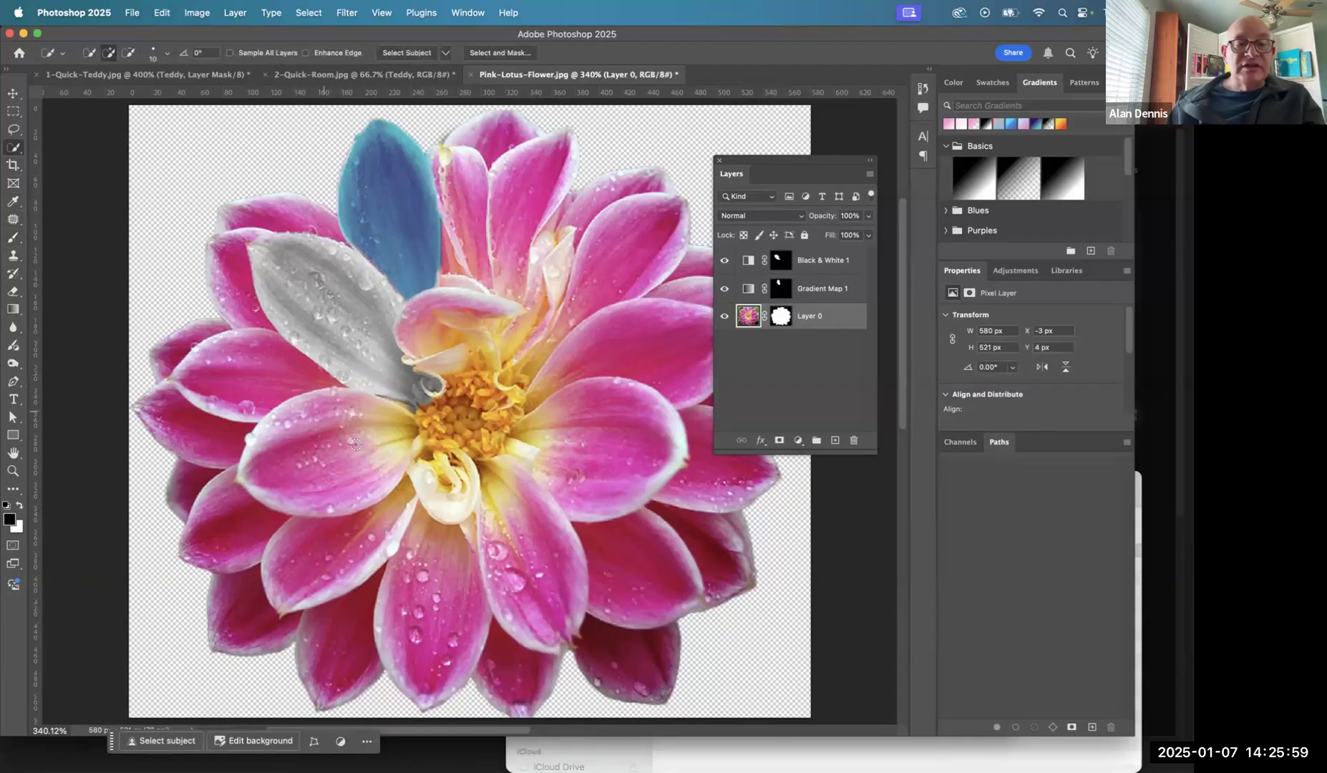
drag(350, 432, 315, 447)
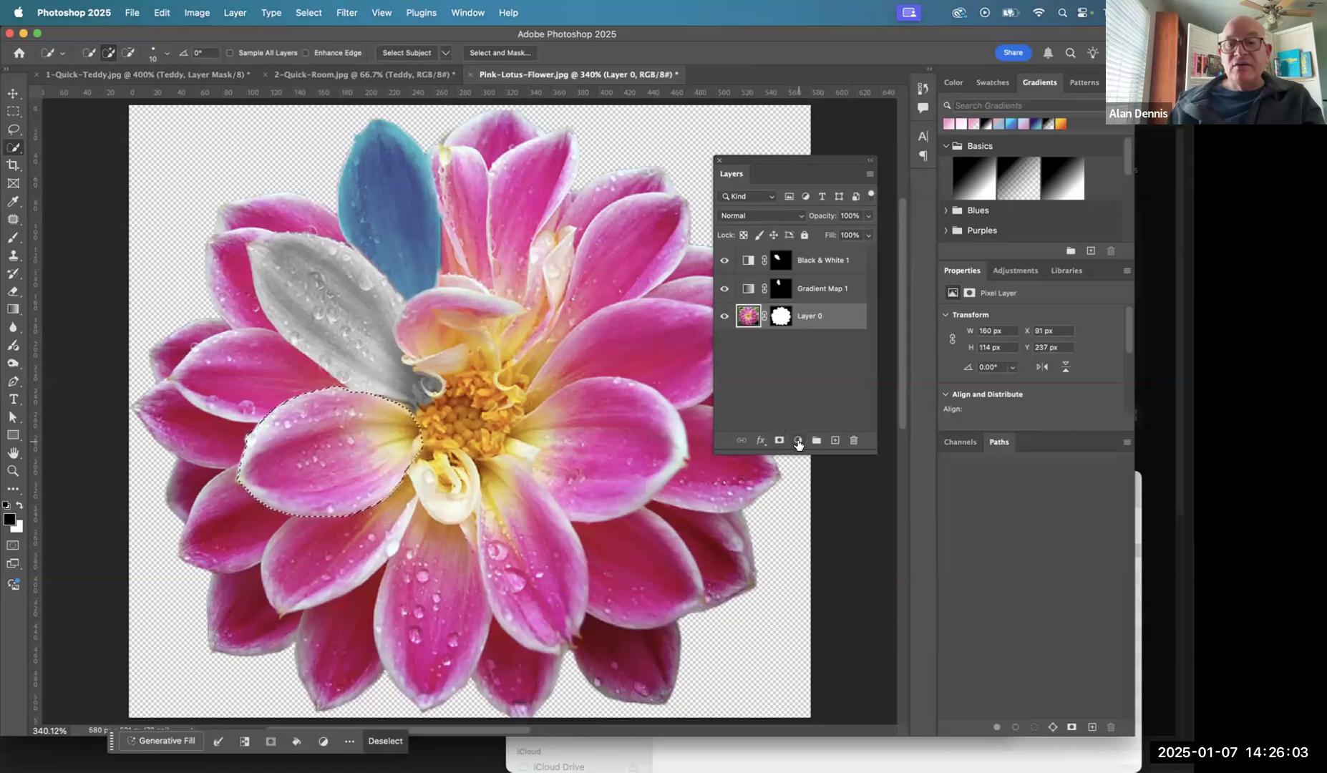
click(799, 441)
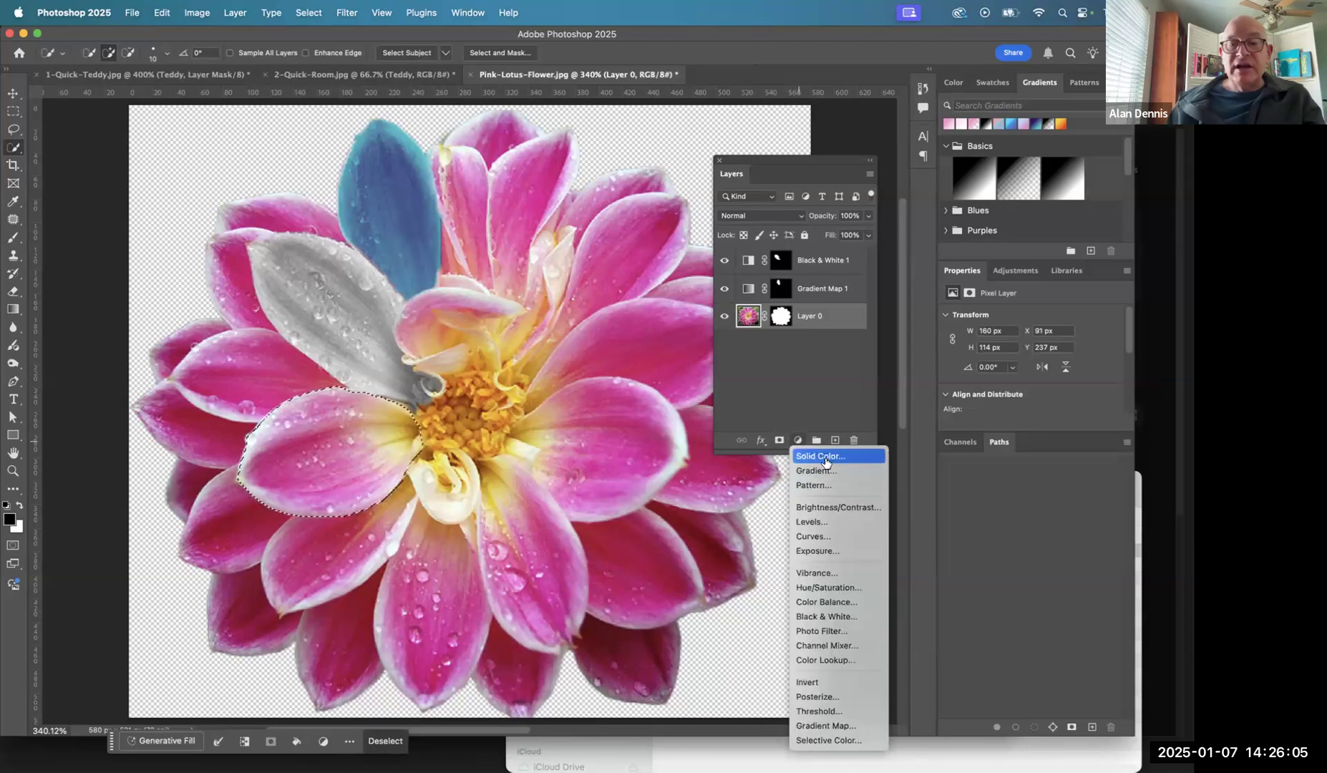
click(822, 456)
click(885, 175)
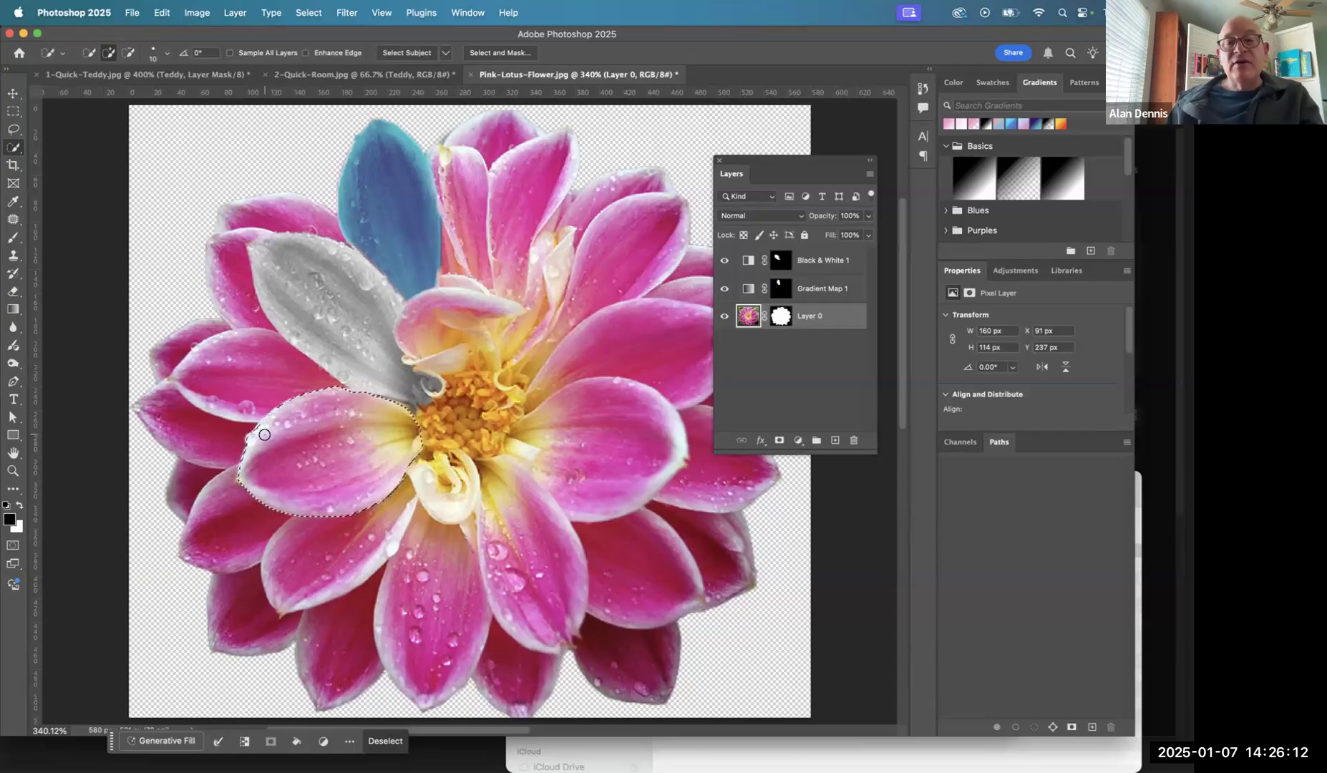
- Set the foreground color to bright green, hex 1aef29
click(10, 518)
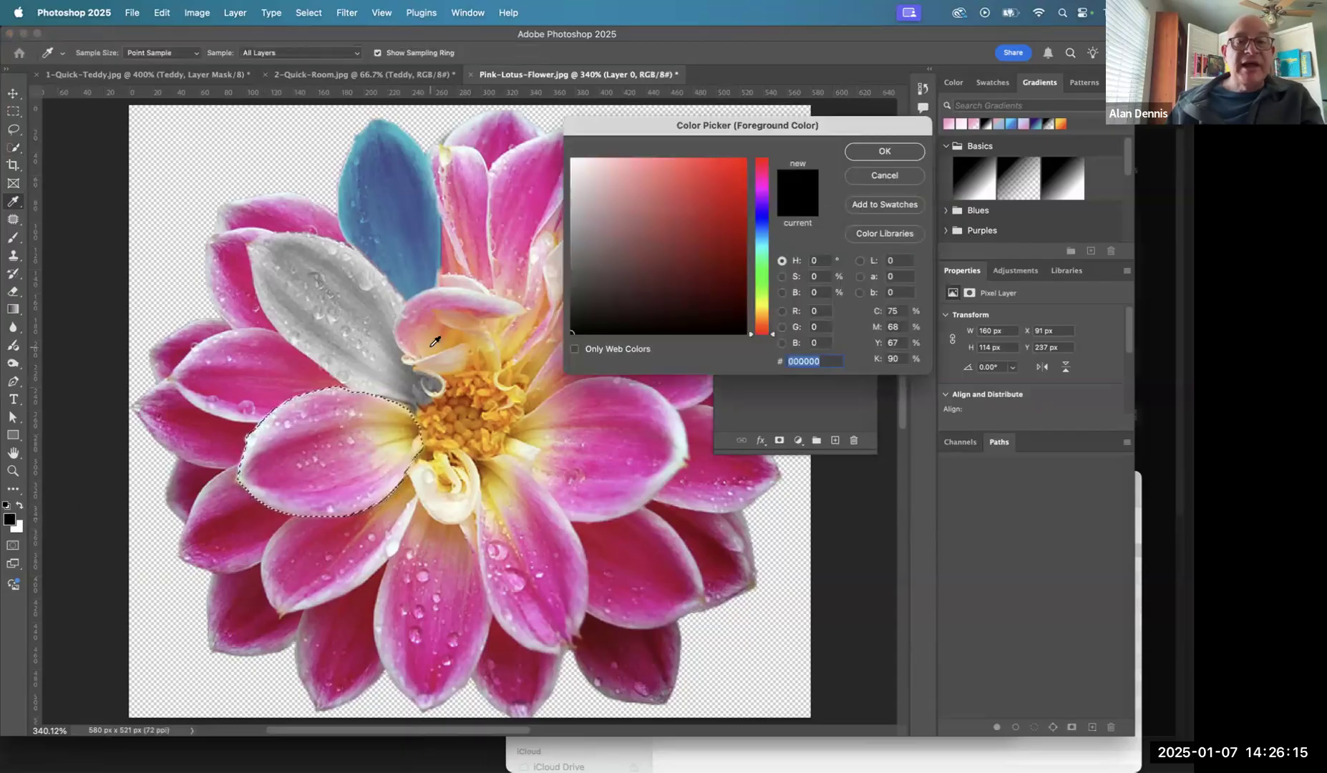
click(764, 274)
click(726, 168)
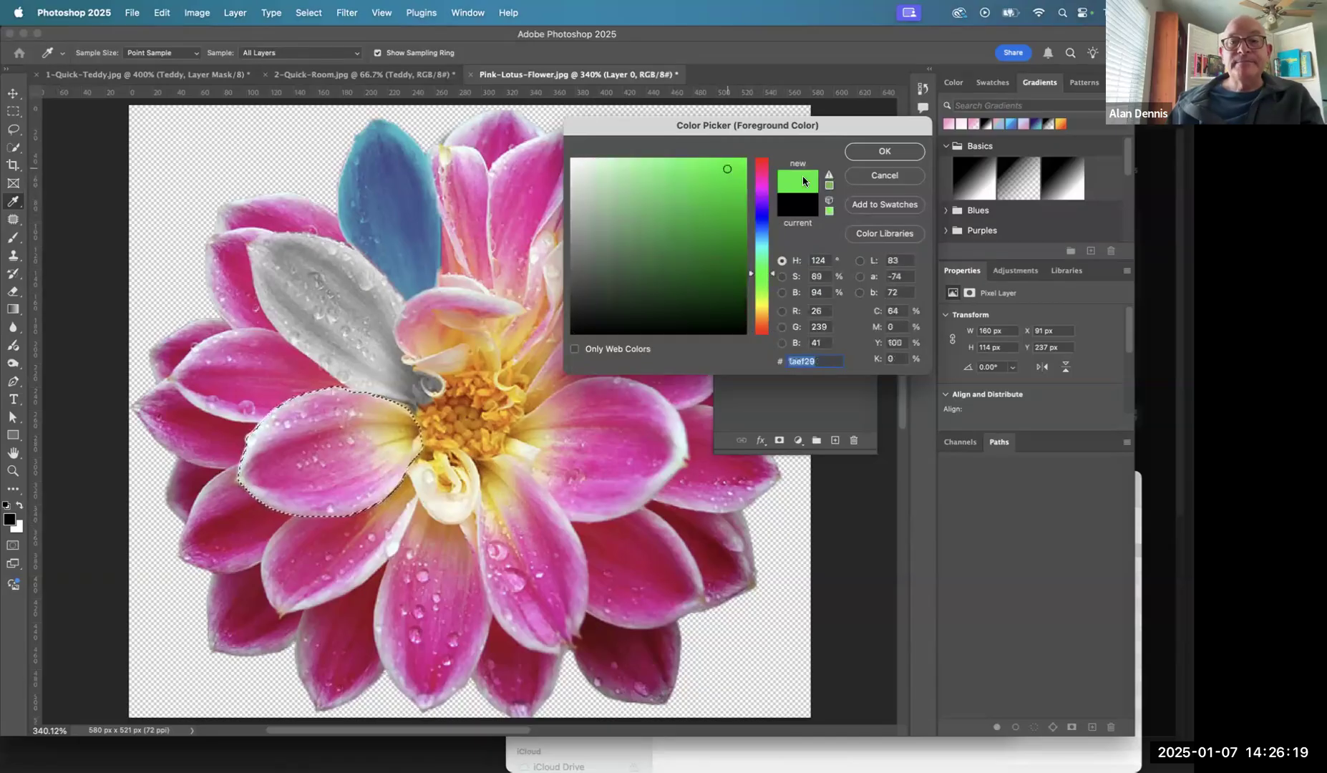
click(882, 151)
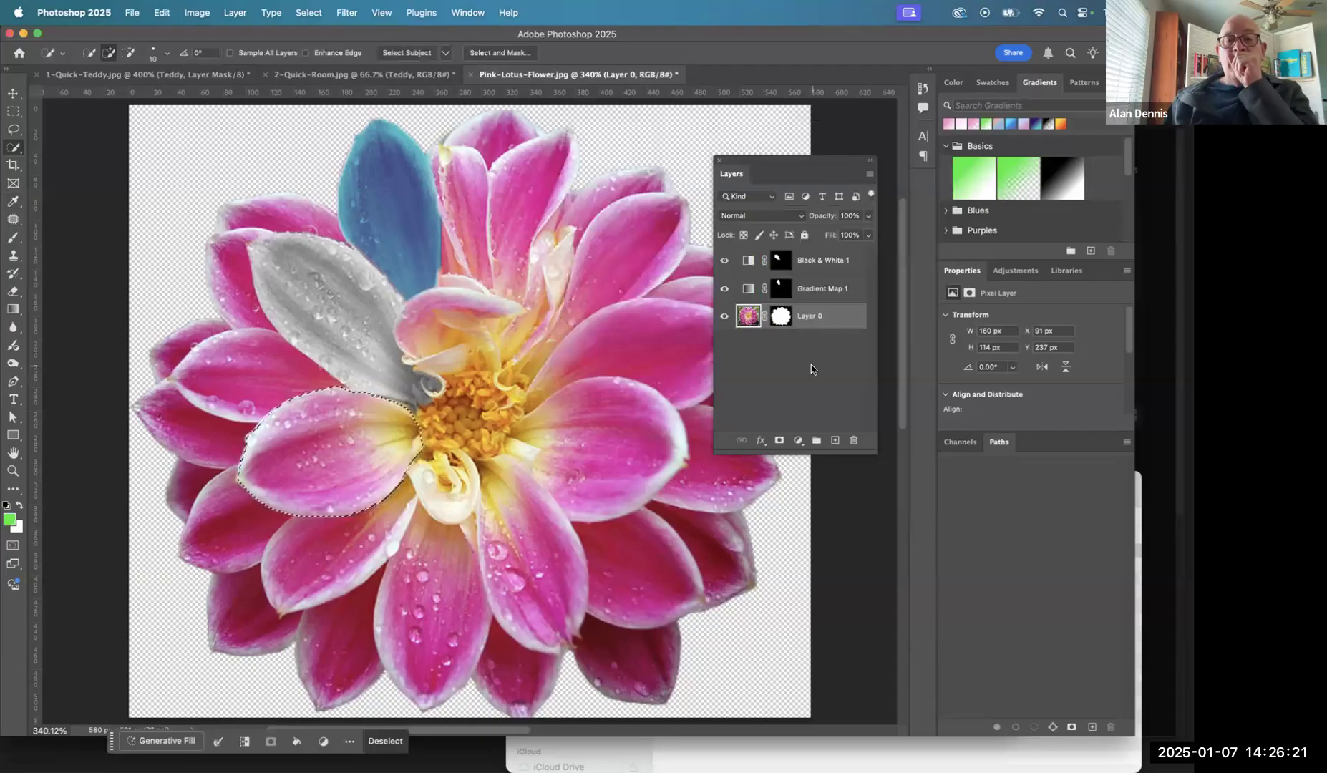
- Add a Solid Color fill layer to the selected petal in light mint green, hex 8beac3
click(798, 440)
click(810, 457)
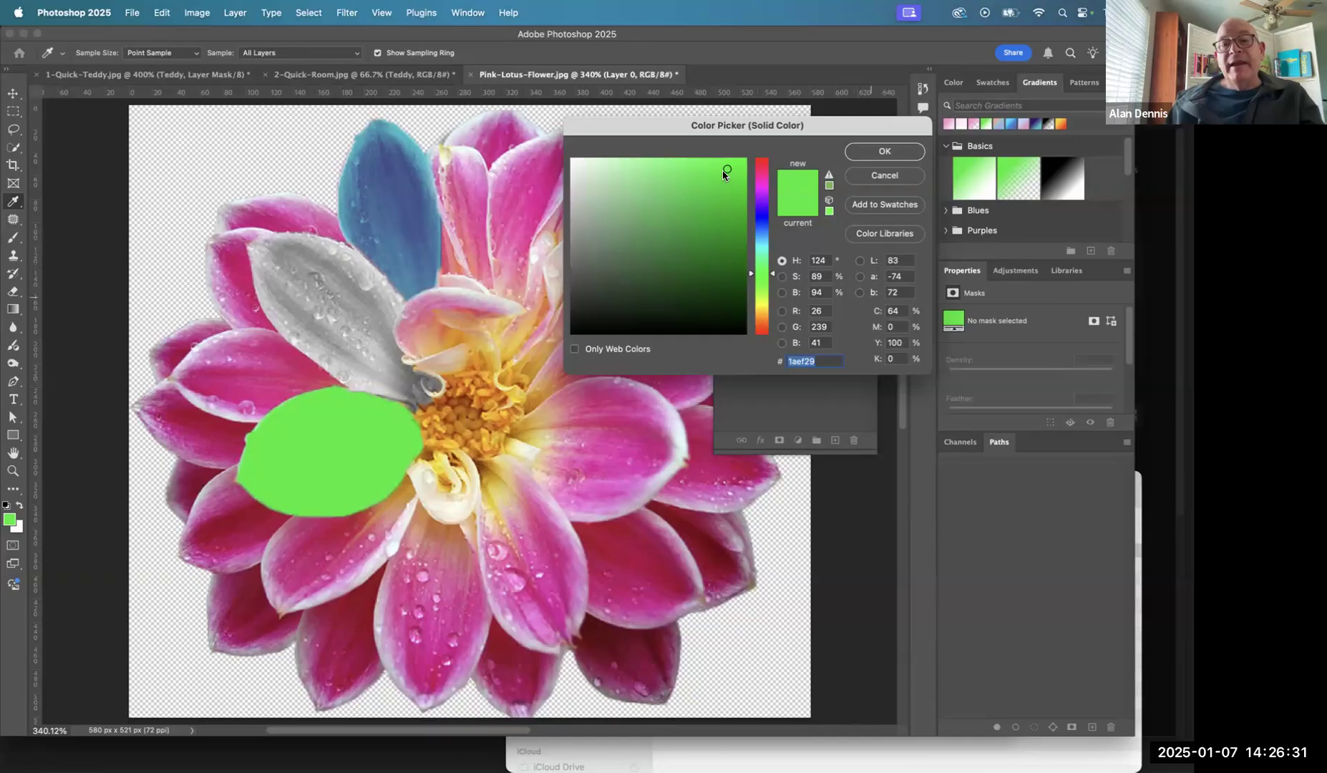
click(694, 213)
mouse_move(694, 213)
mouse_down()
mouse_move(706, 170)
mouse_move(642, 172)
mouse_up()
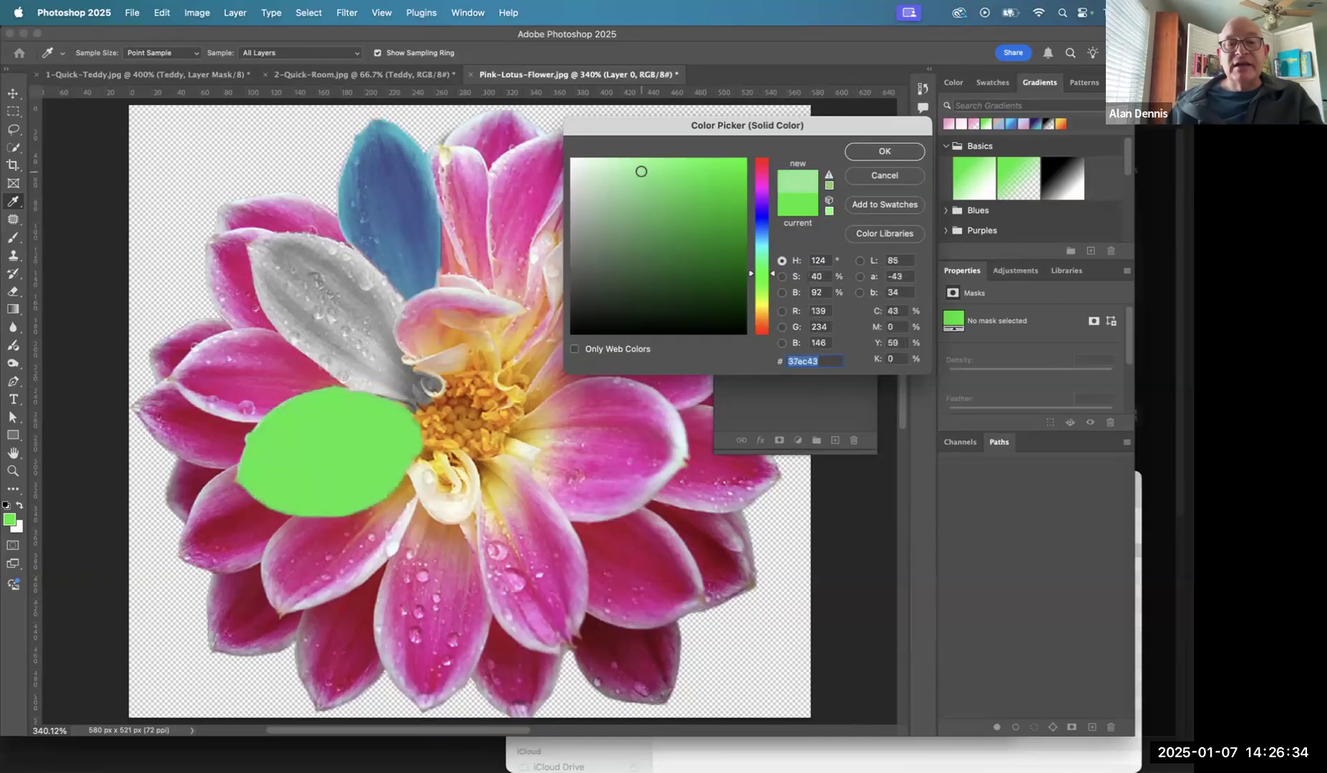
click(765, 236)
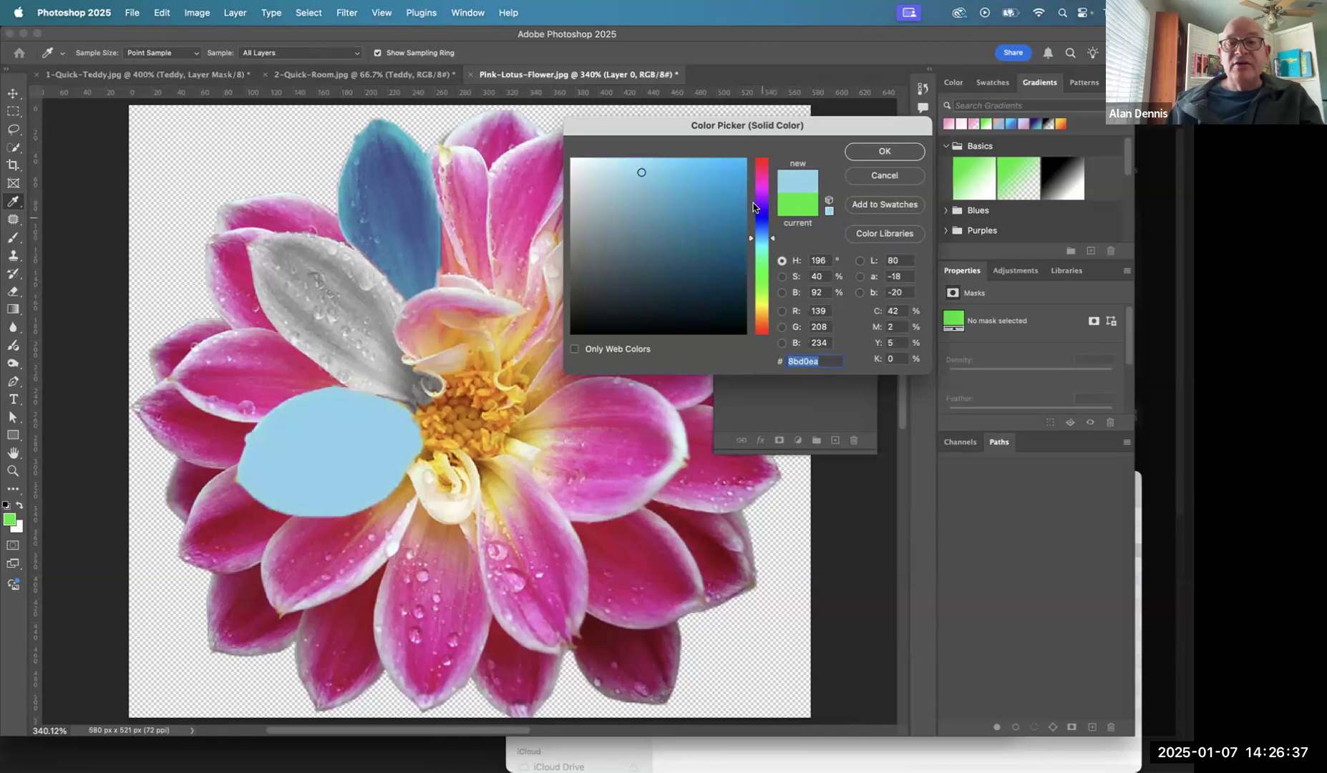
click(764, 258)
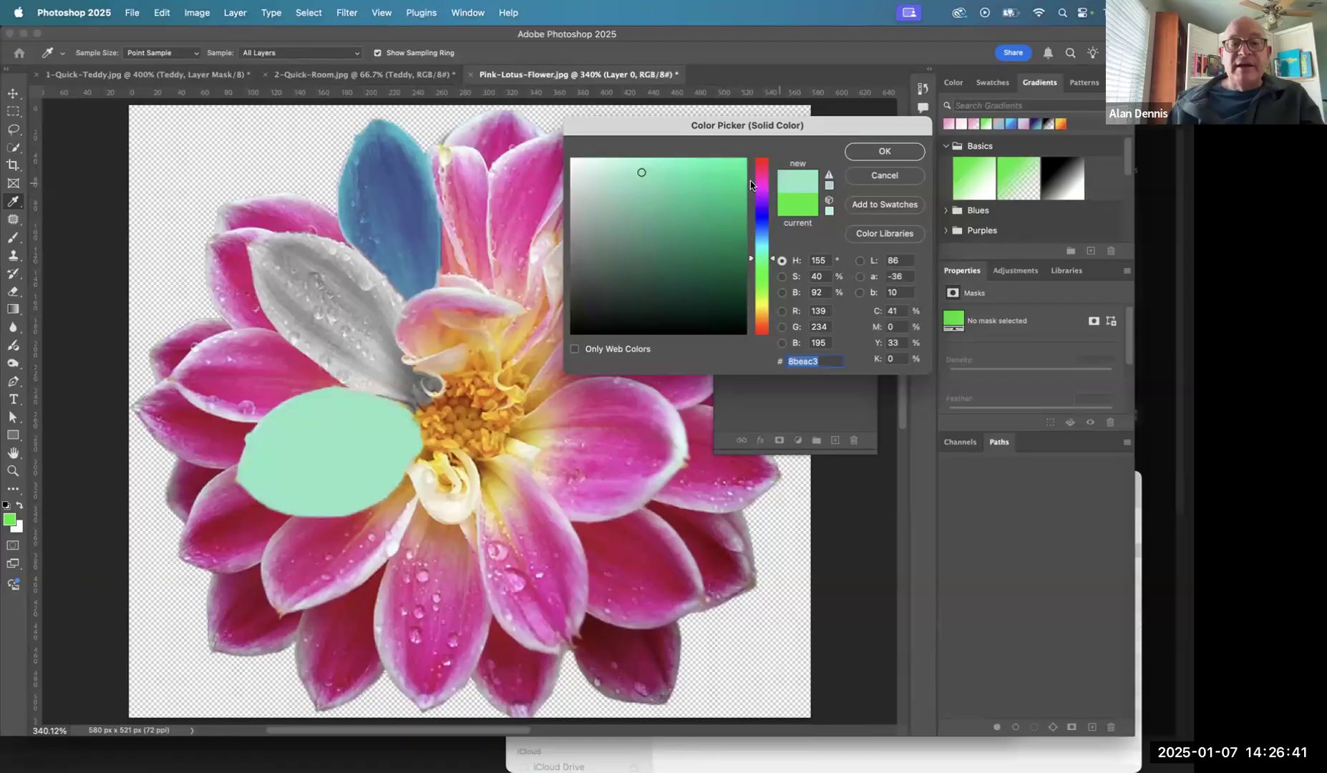
click(884, 151)
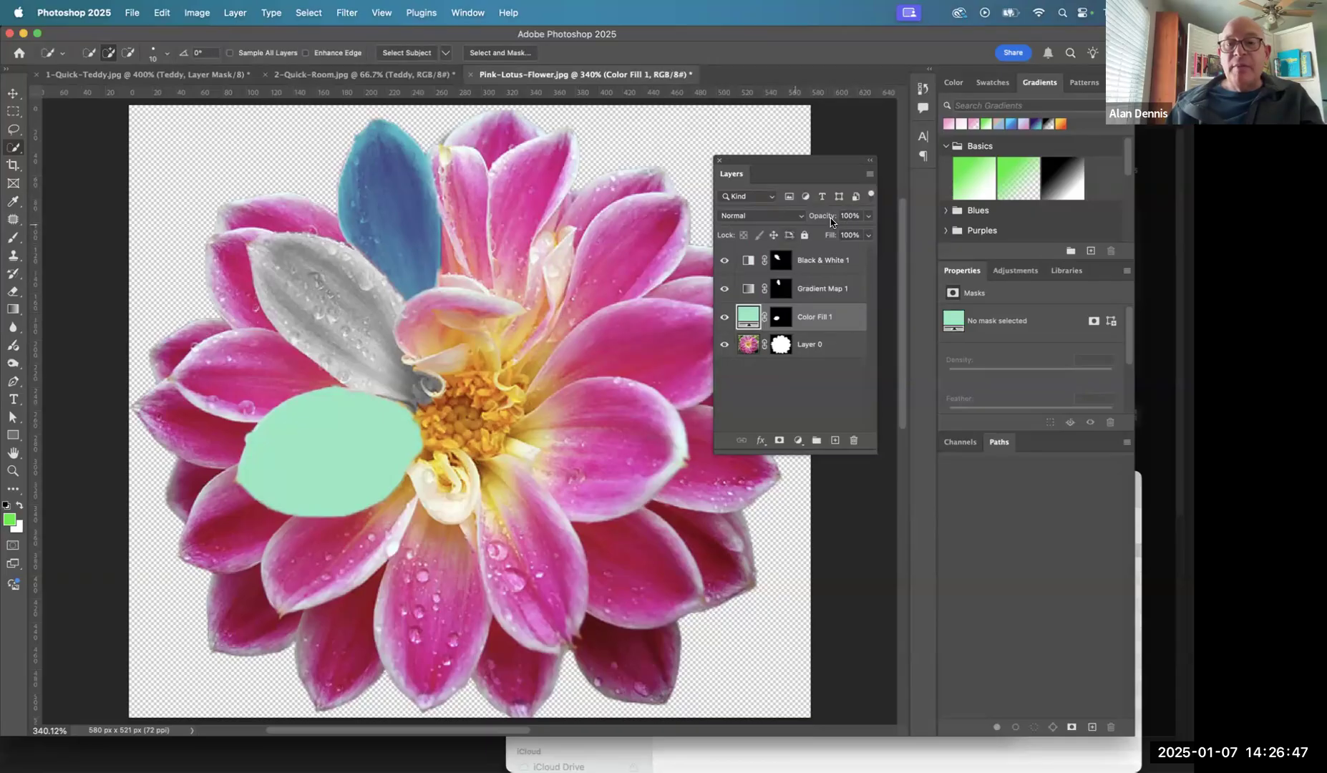
- Try the mint color fill layer at 70% opacity and return it to 100%
click(867, 217)
drag(867, 233, 843, 234)
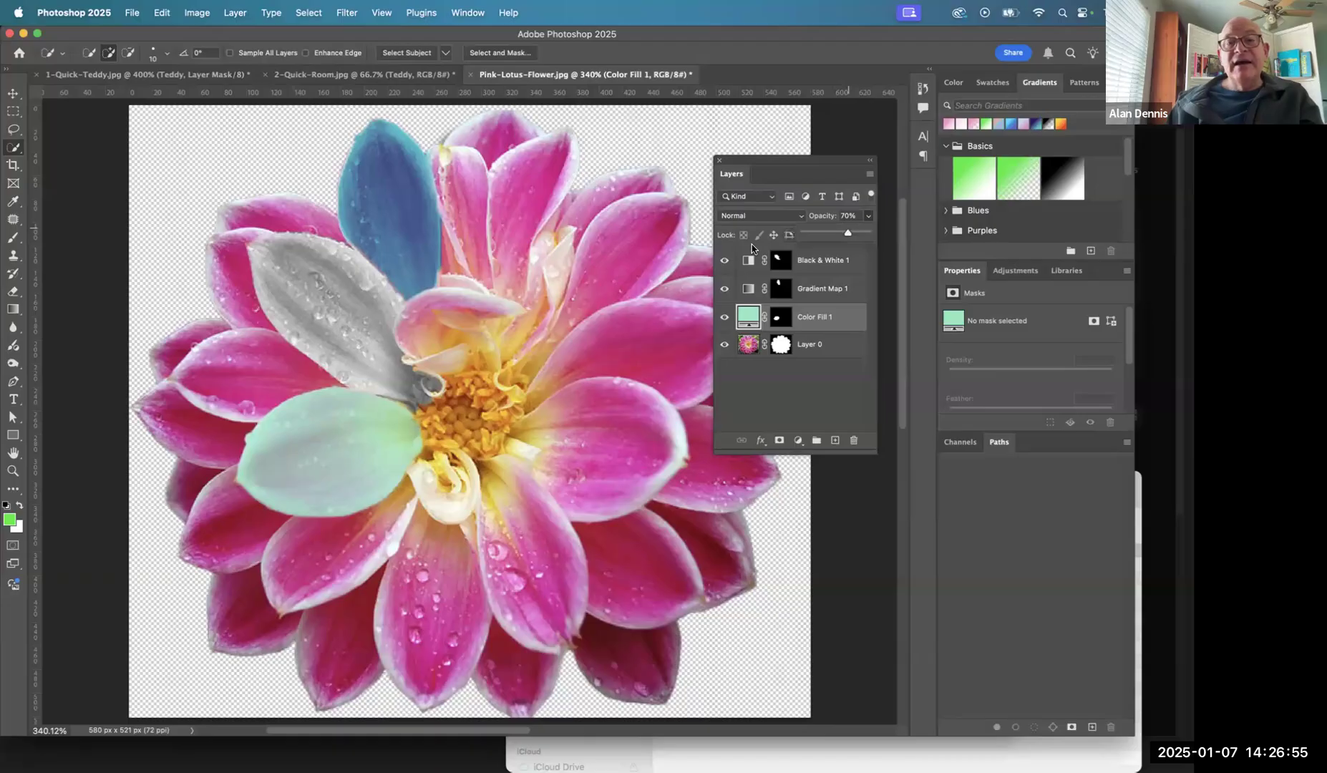
drag(879, 234, 889, 229)
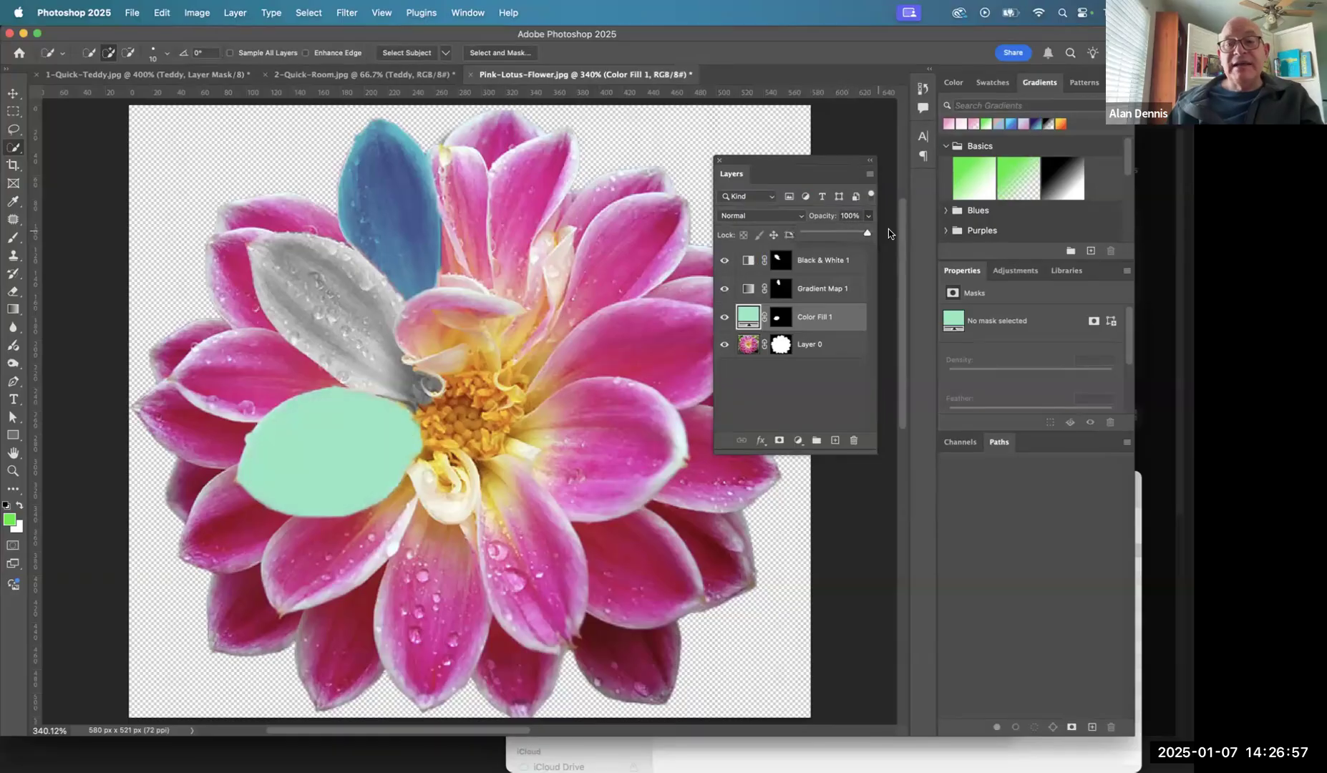
- Set the mint color fill layer's blend mode to Multiply
click(793, 217)
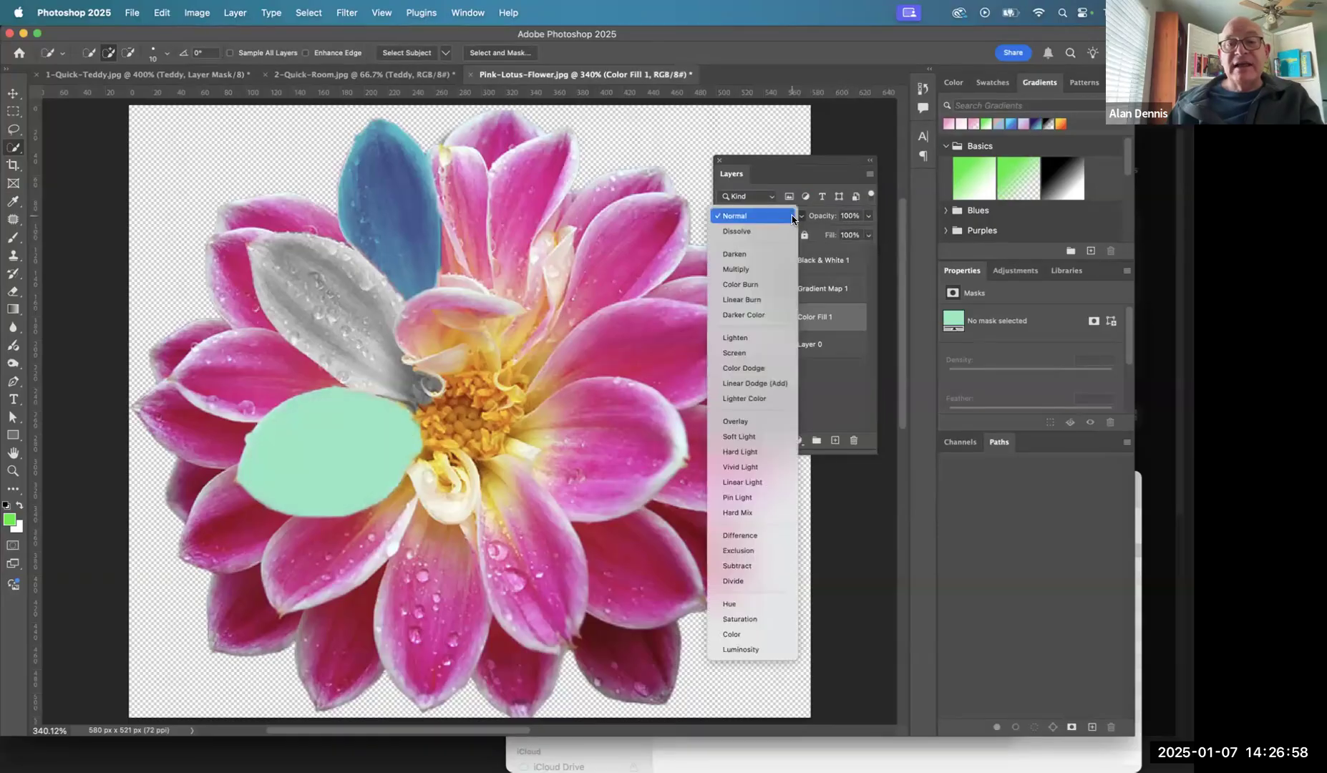
click(750, 270)
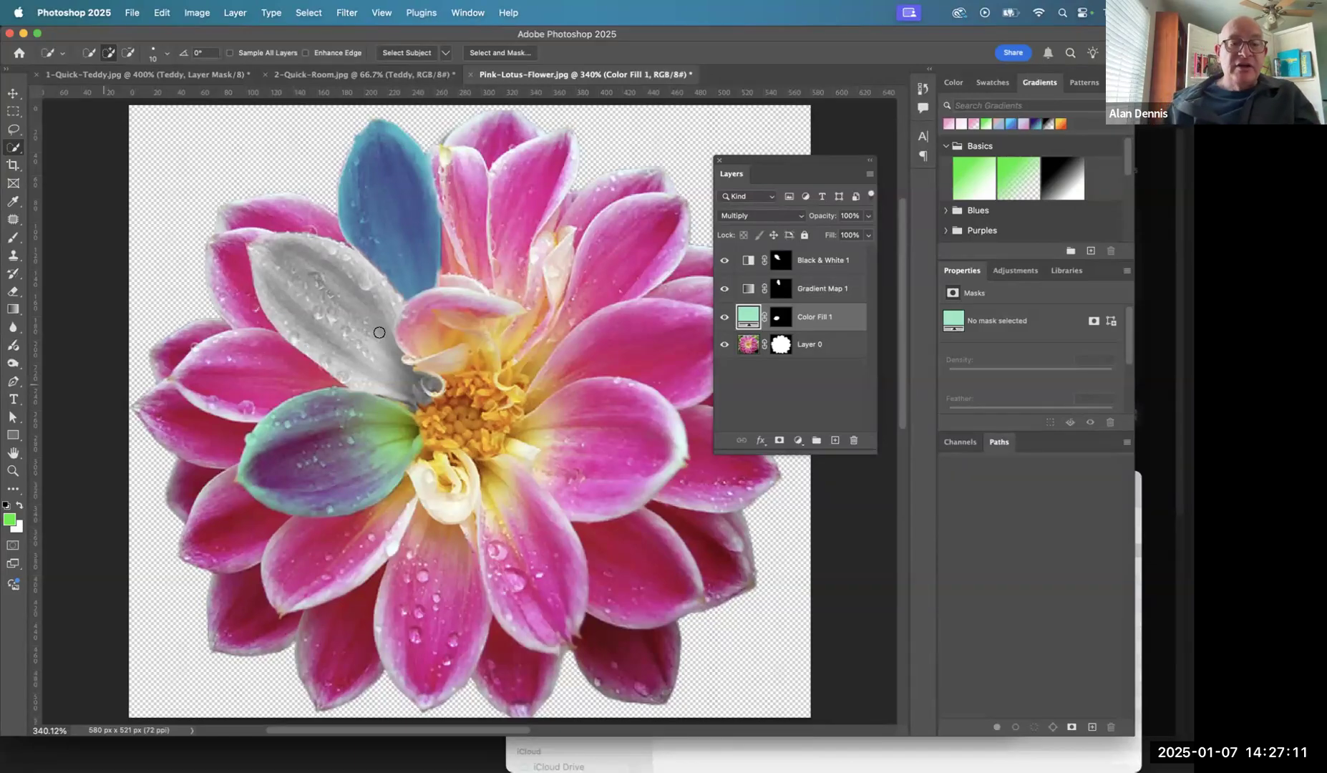
- Group the Black & White, Gradient Map and Color Fill layers and name the group Adjustments
click(748, 260)
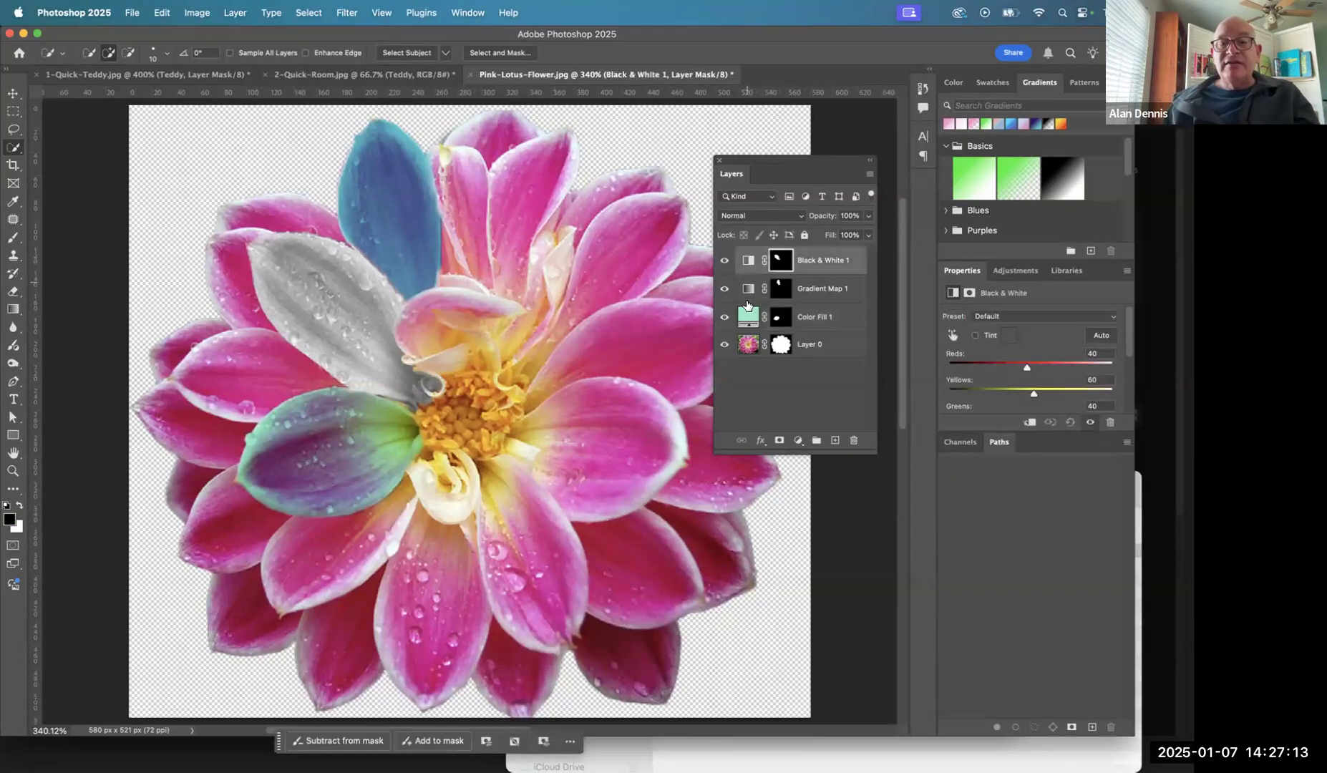
shift+click(747, 317)
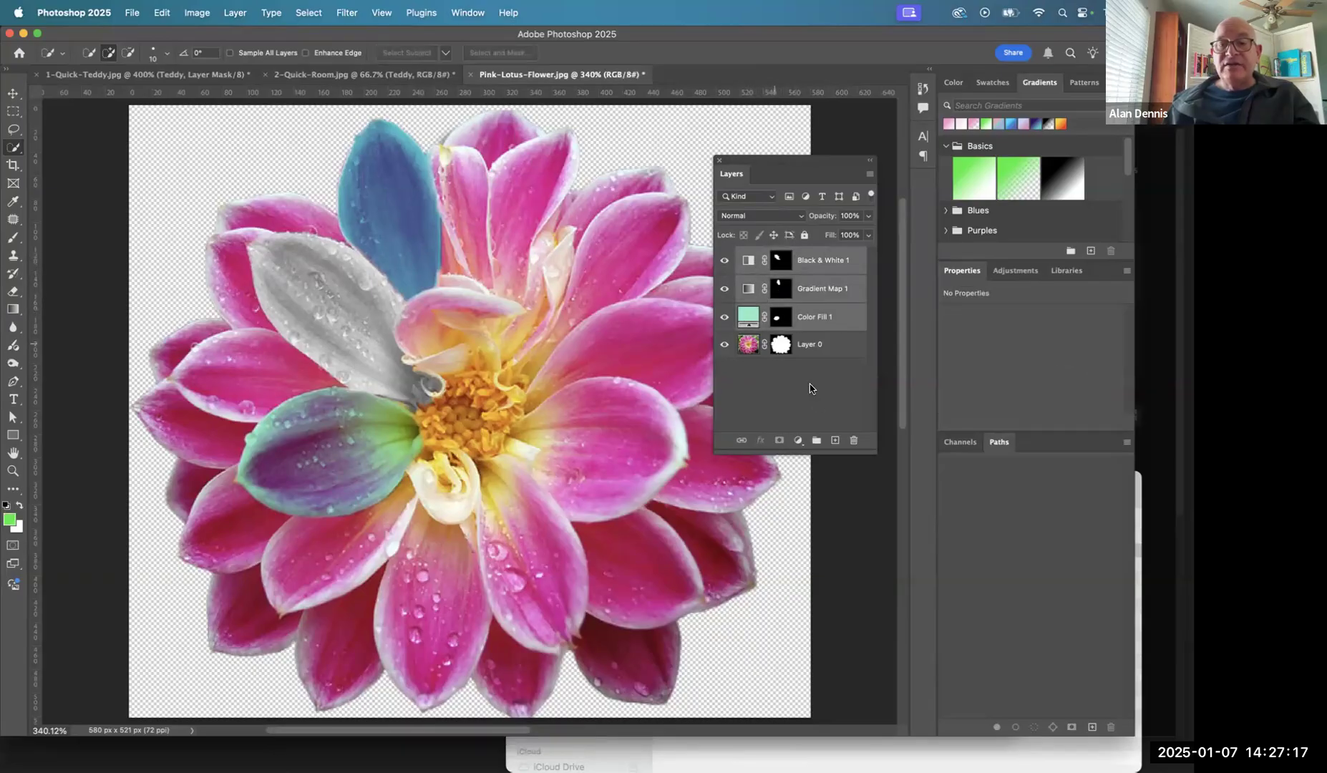
click(816, 441)
double_click(772, 256)
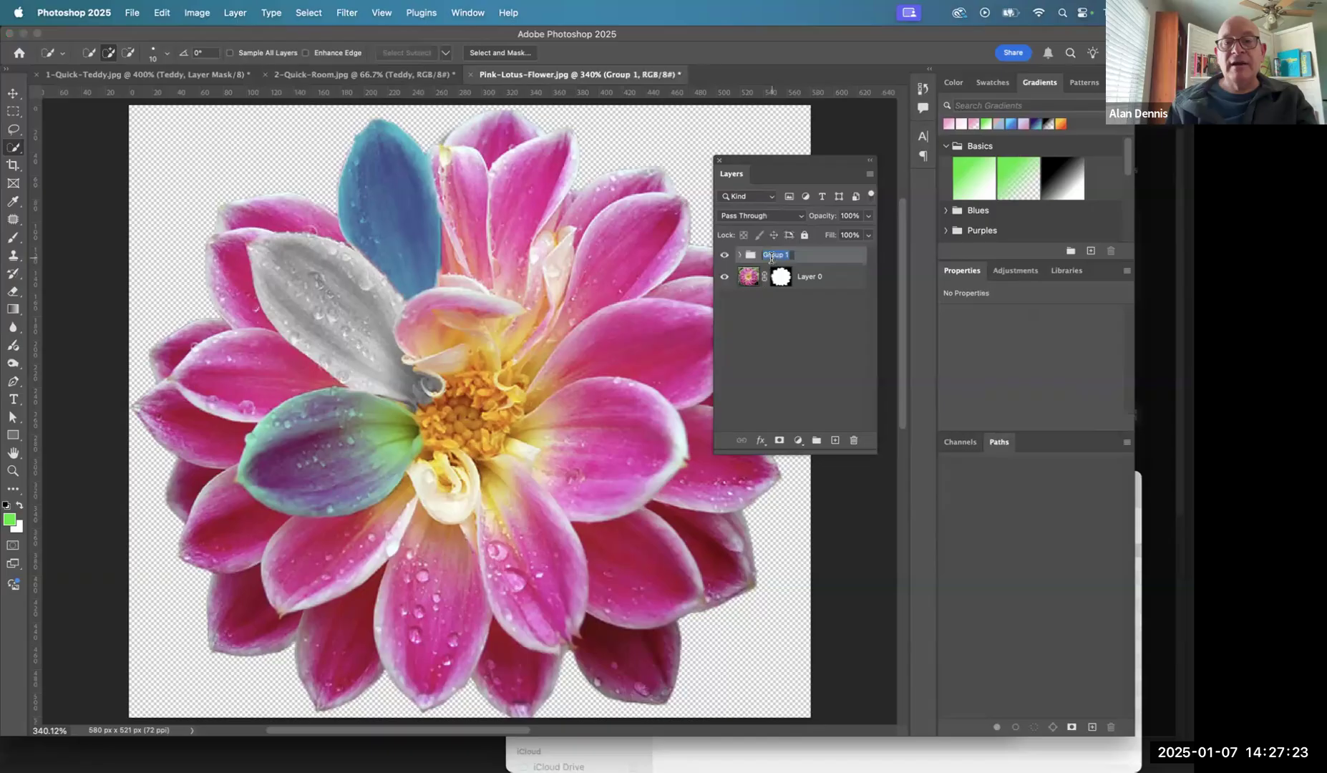
text(Adjustments)
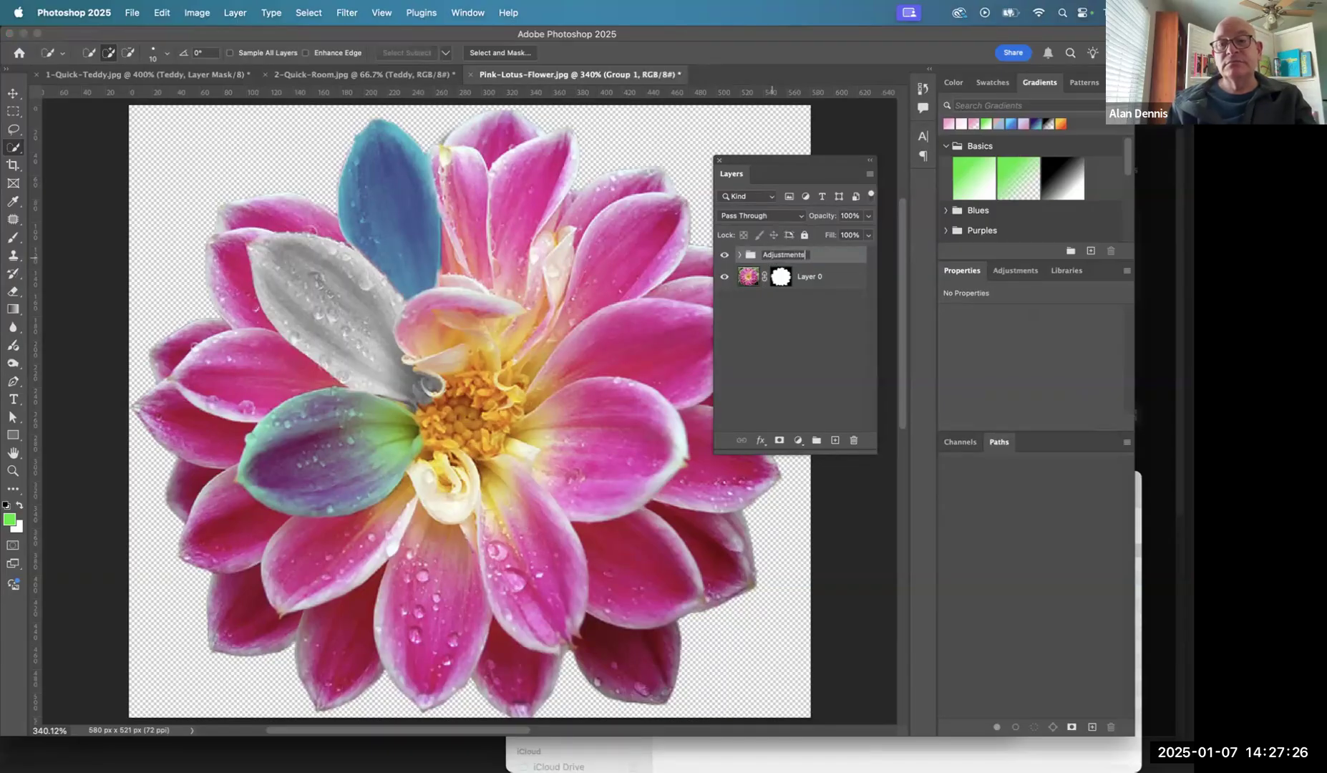
- Rename Layer 0 as "Please remove points"
click(747, 277)
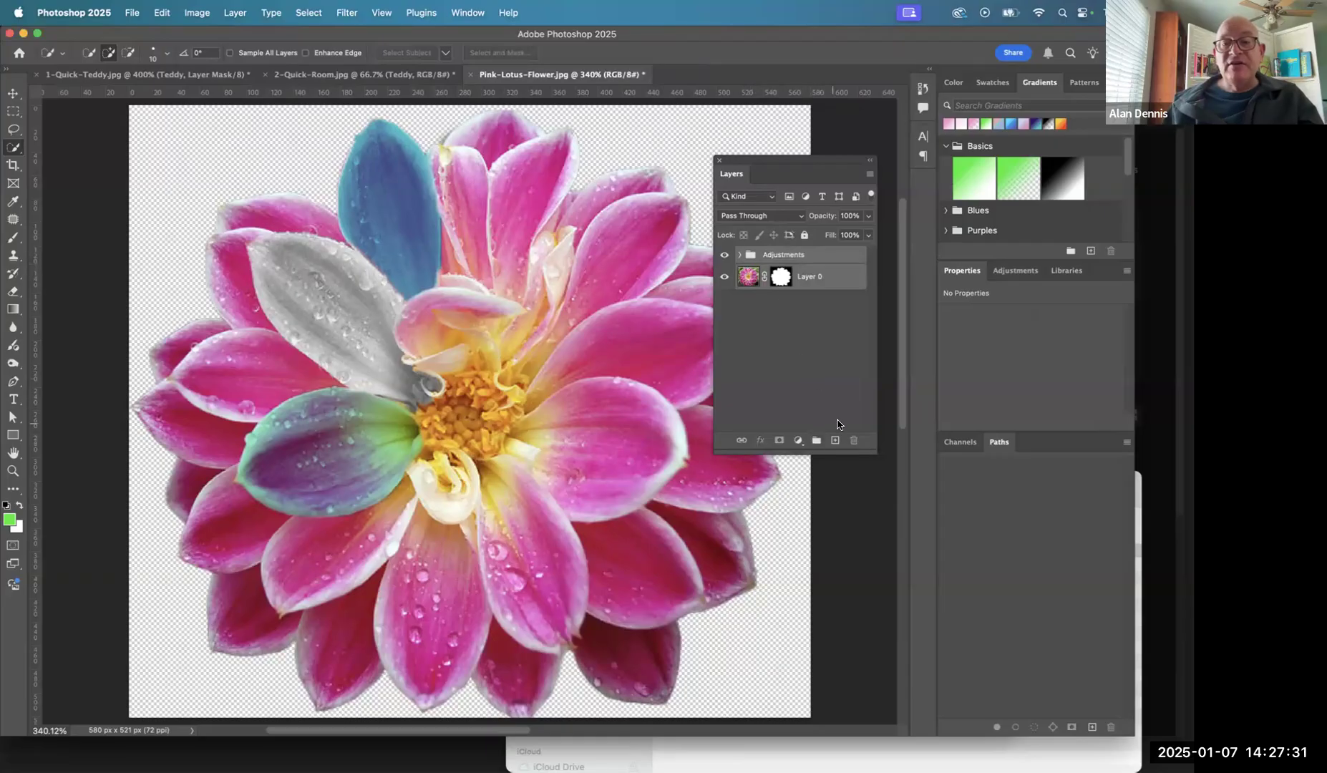
click(828, 334)
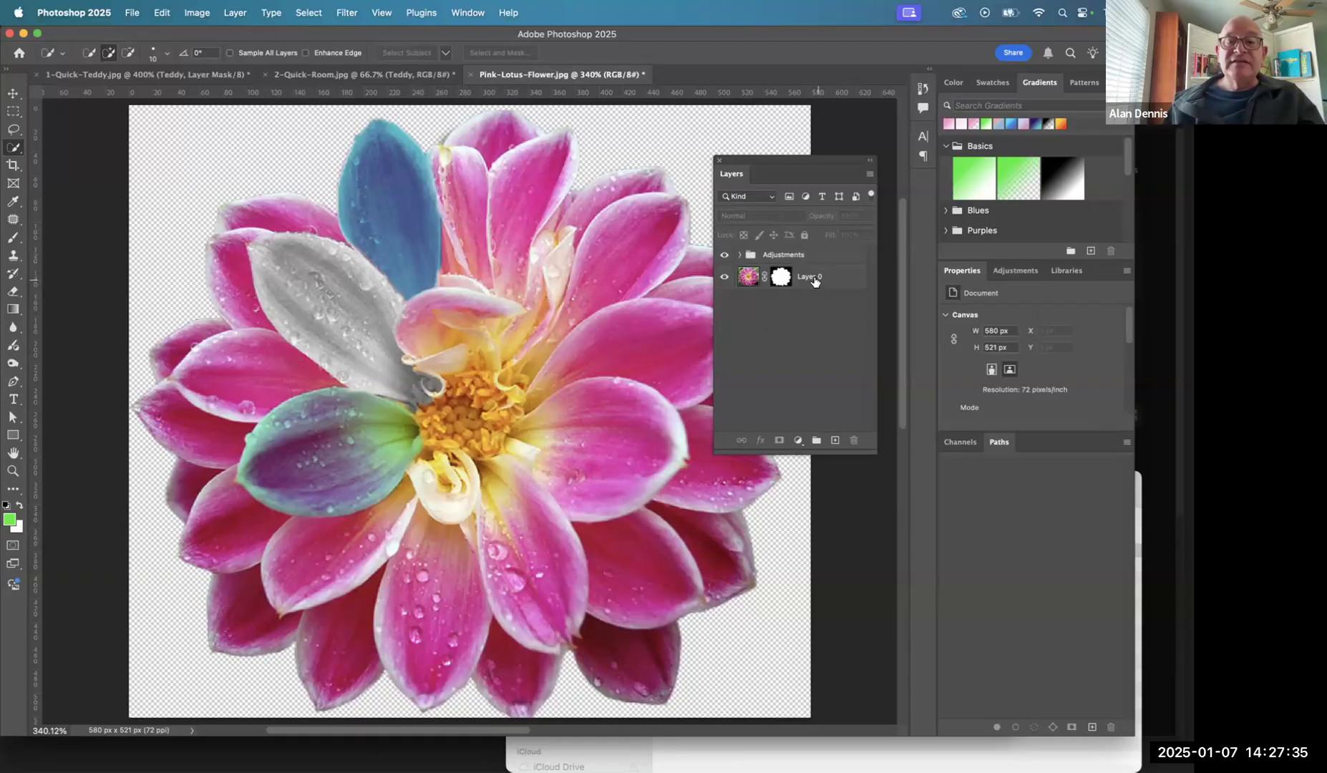
click(813, 281)
double_click(812, 278)
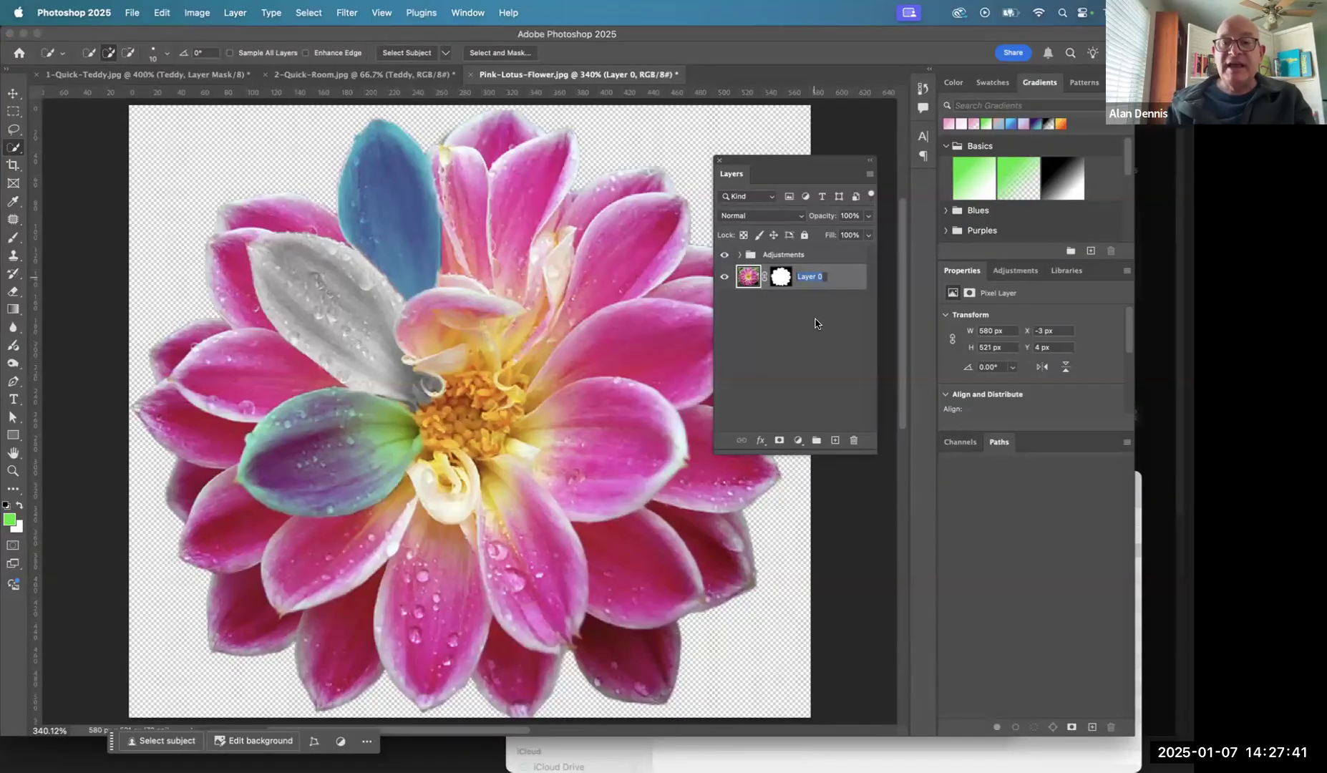
text(Pin)
text(ase rem)
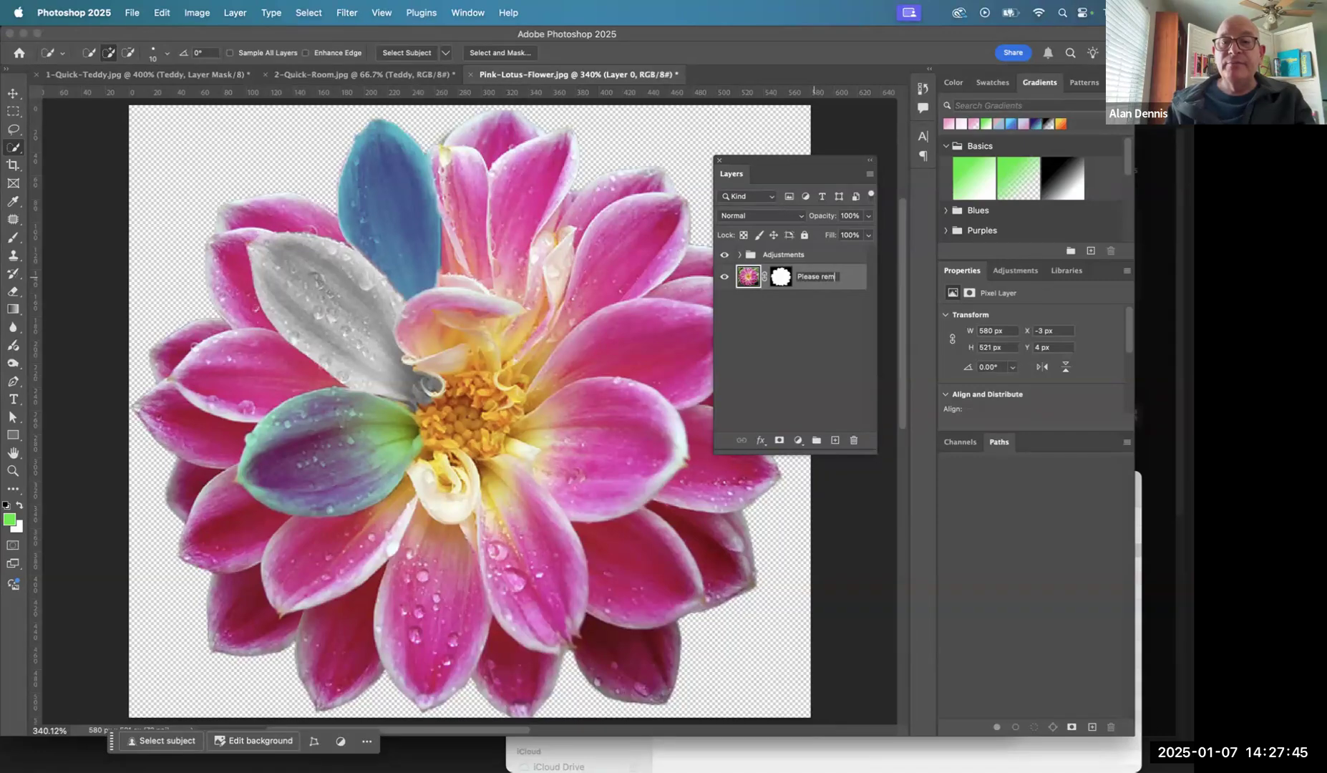
text(ove points)
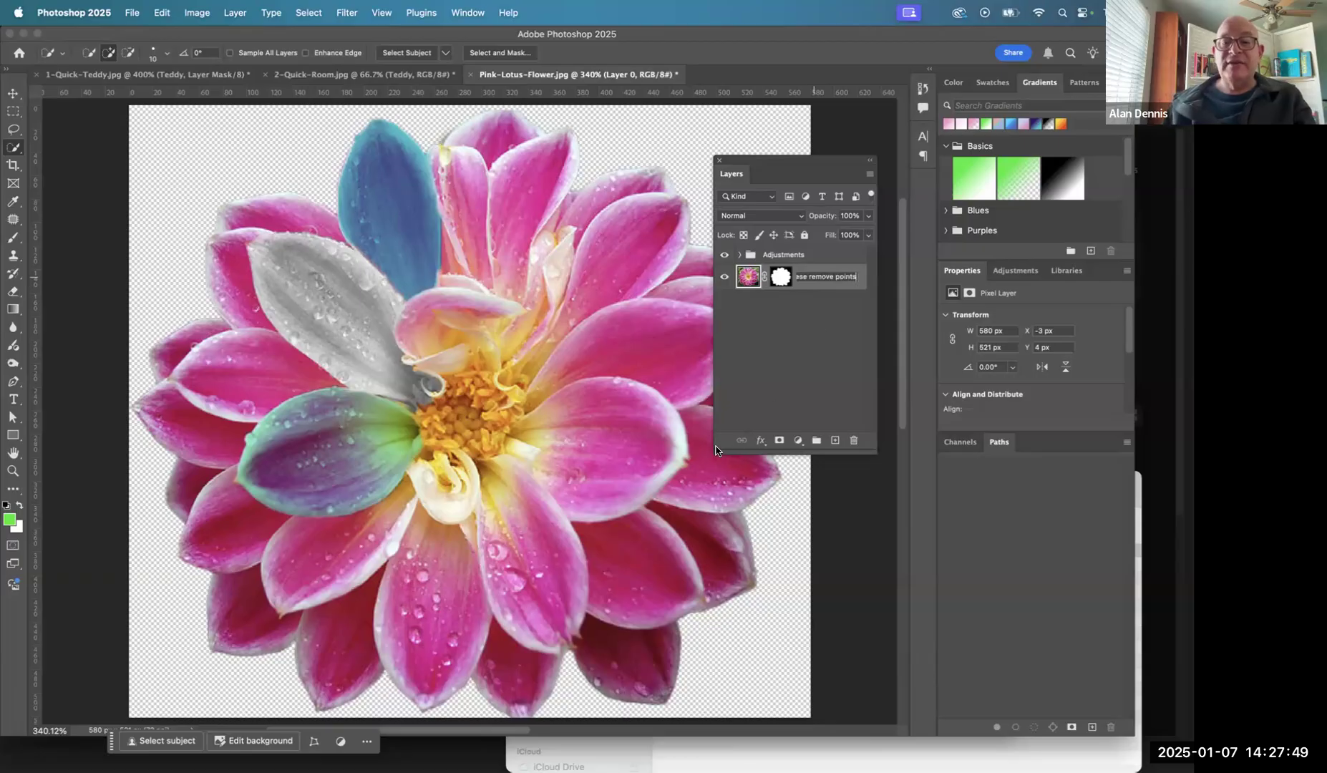
key(Return)
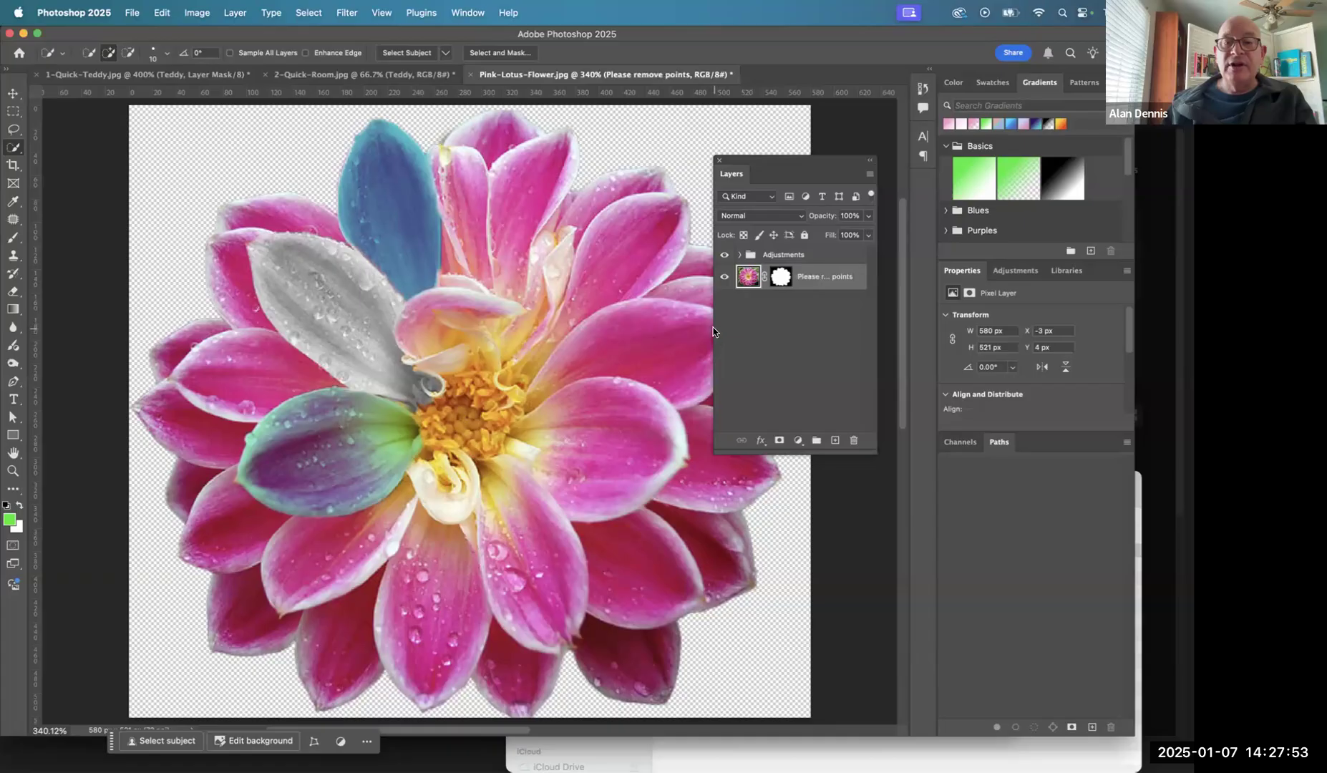
- Widen the Layers panel and rename the masked lotus image layer as Flower
drag(716, 449, 474, 452)
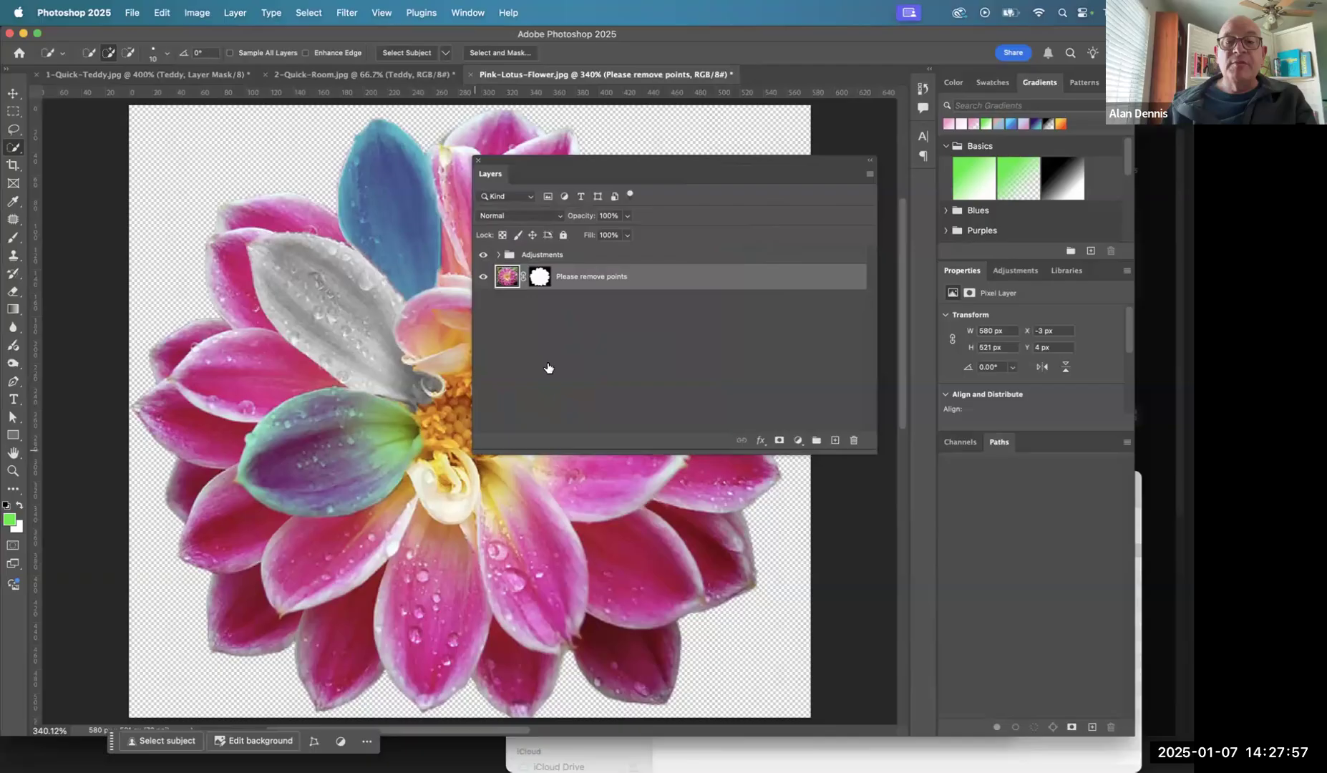
double_click(579, 276)
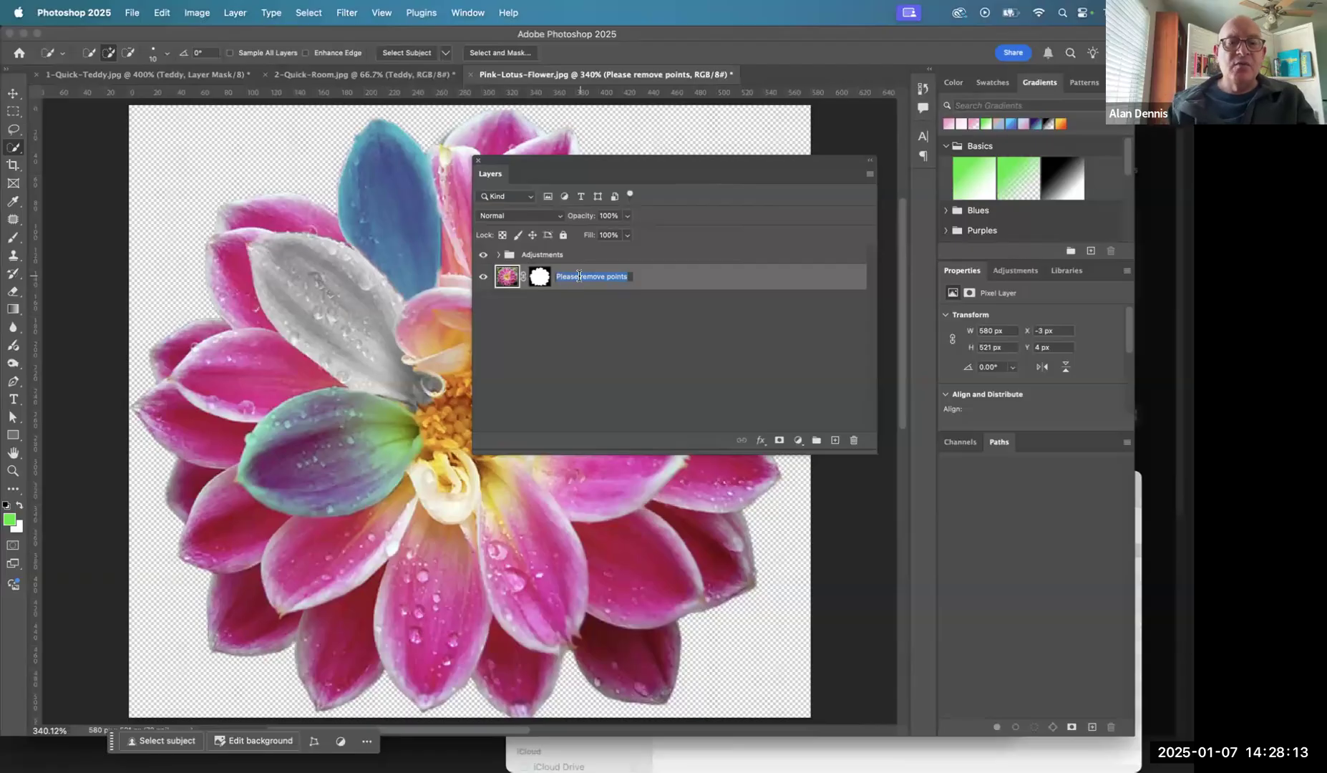
text(Flower)
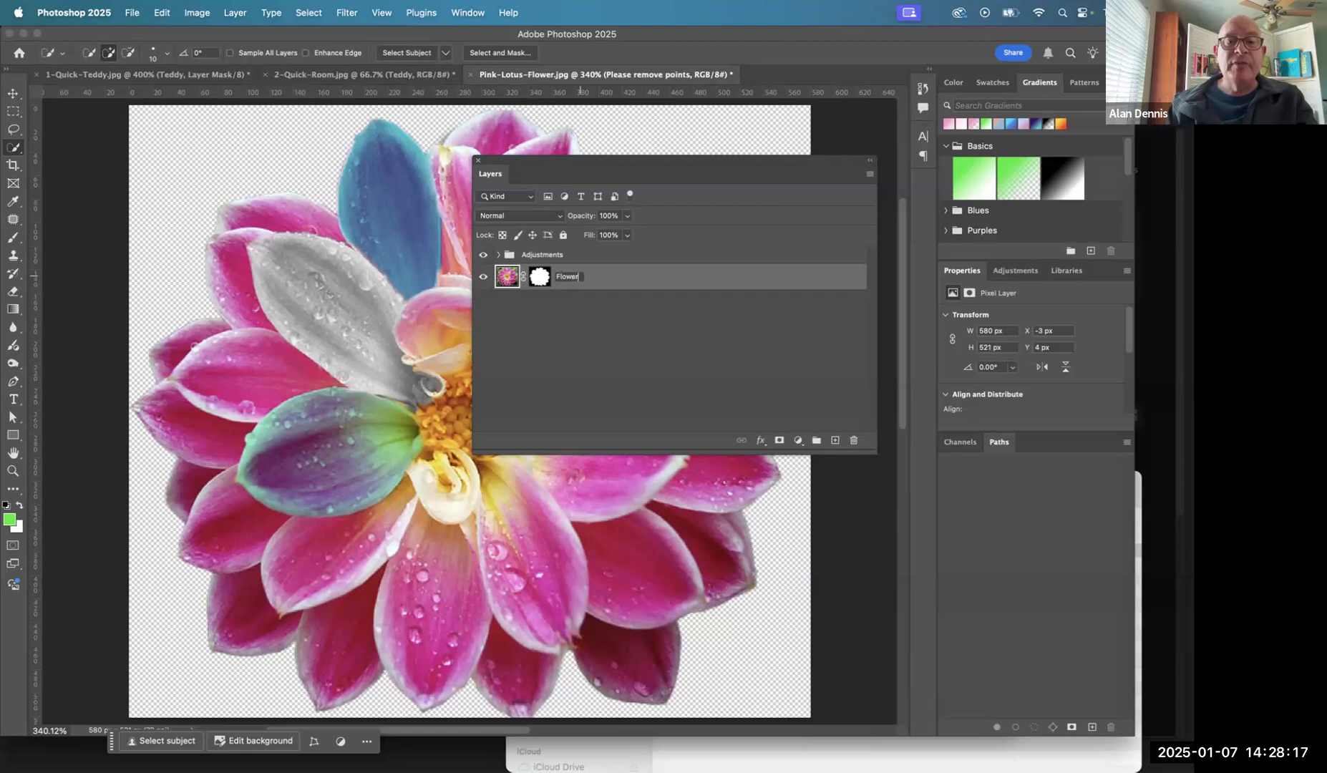
click(607, 309)
- Combine the Adjustments group and the Flower layer into a new group named Flower
click(509, 256)
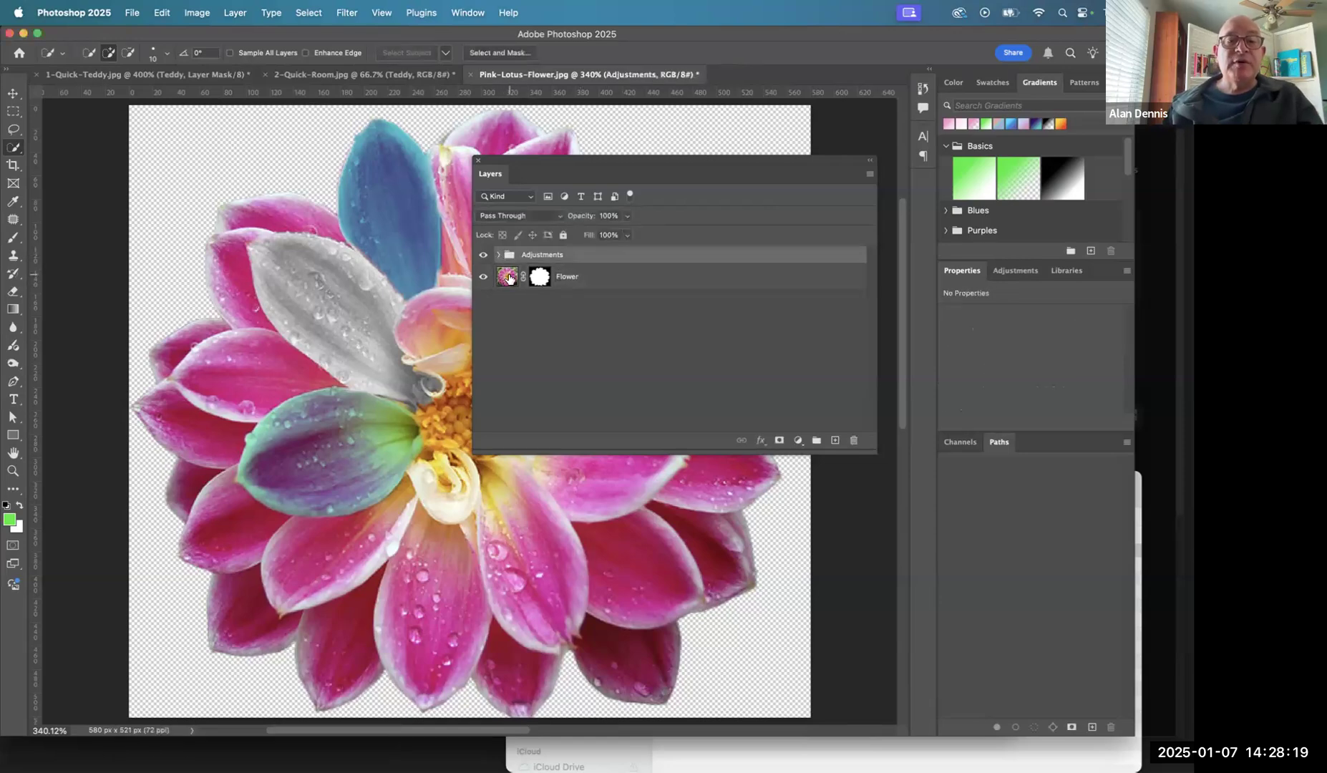
click(508, 278)
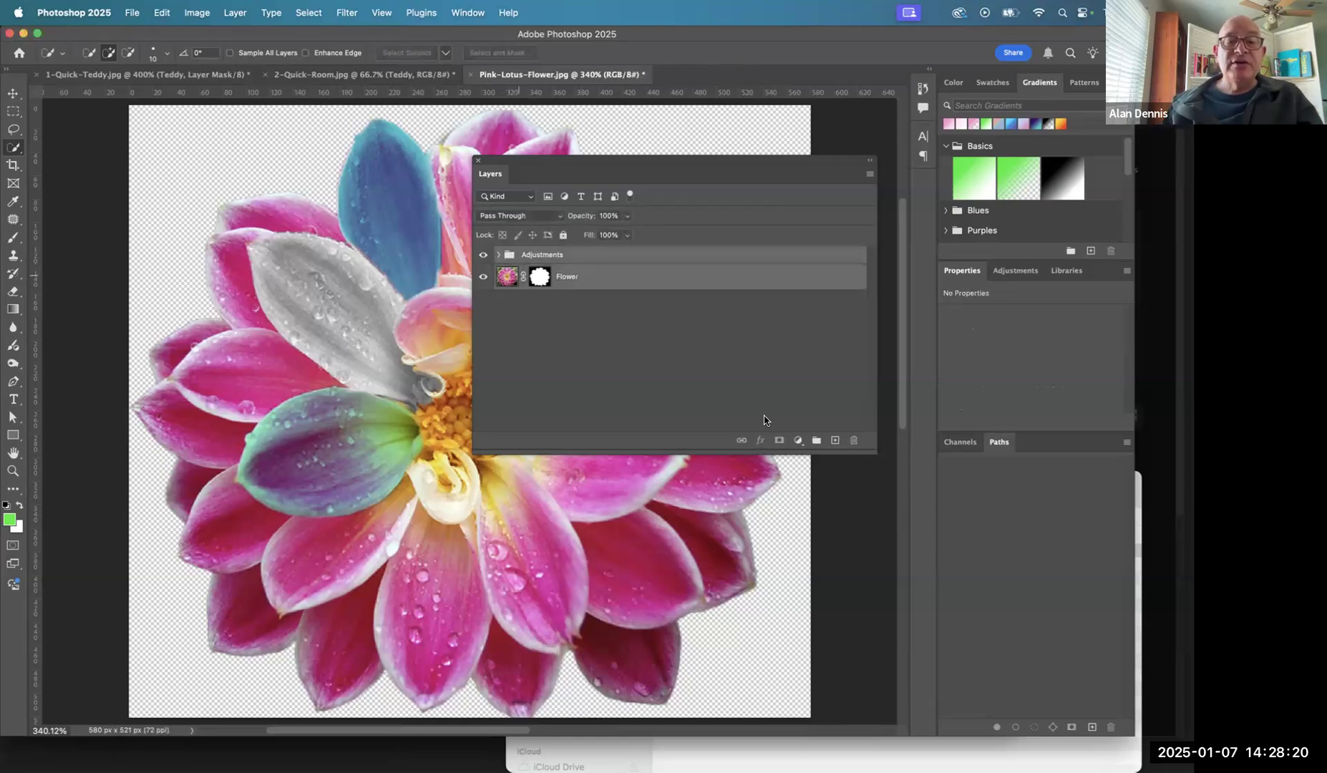
click(818, 441)
double_click(537, 254)
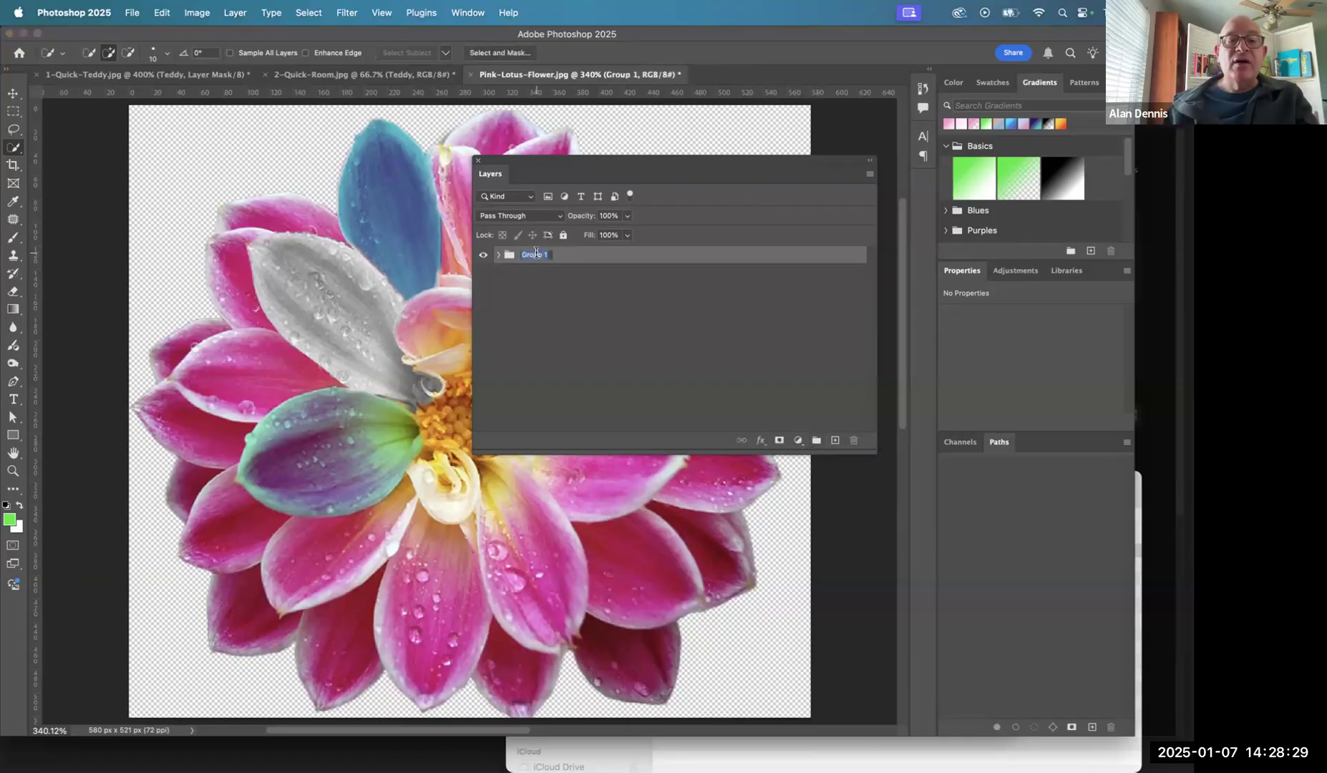
text(Flower)
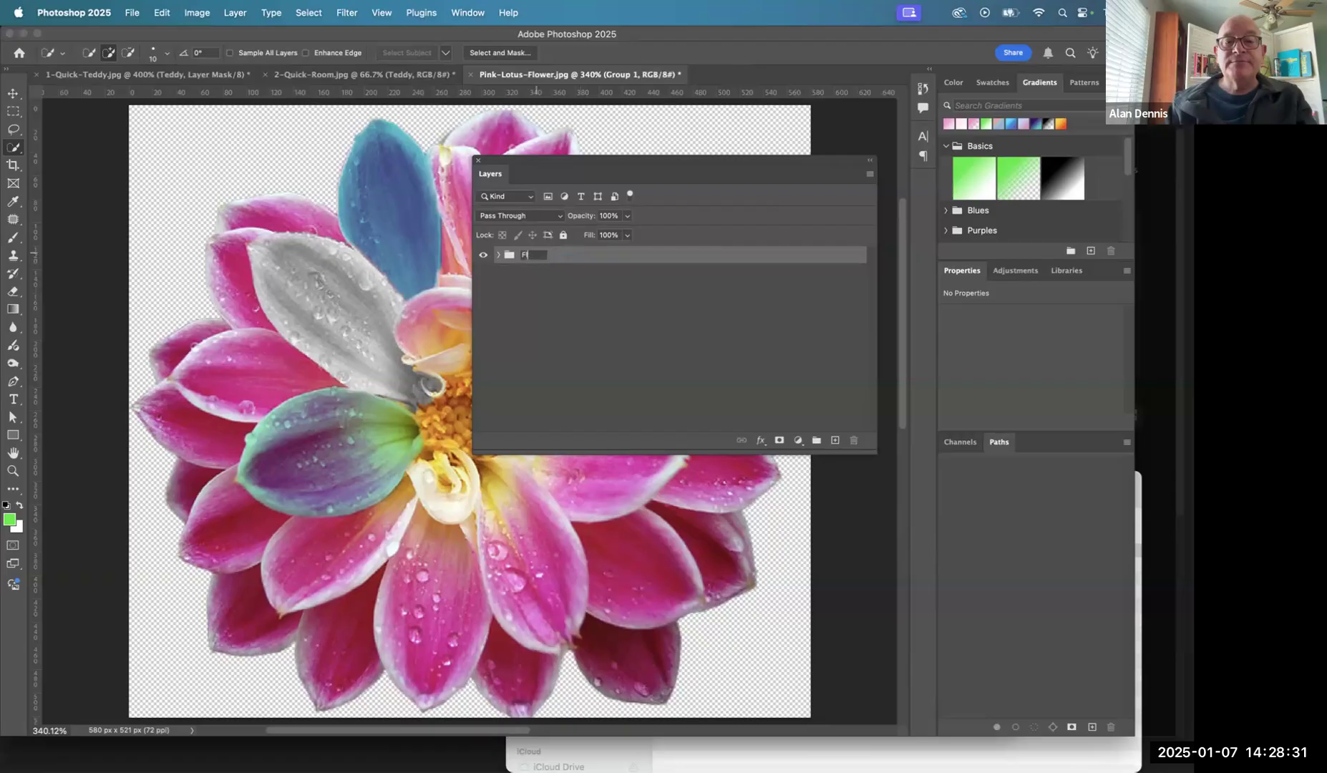
click(560, 312)
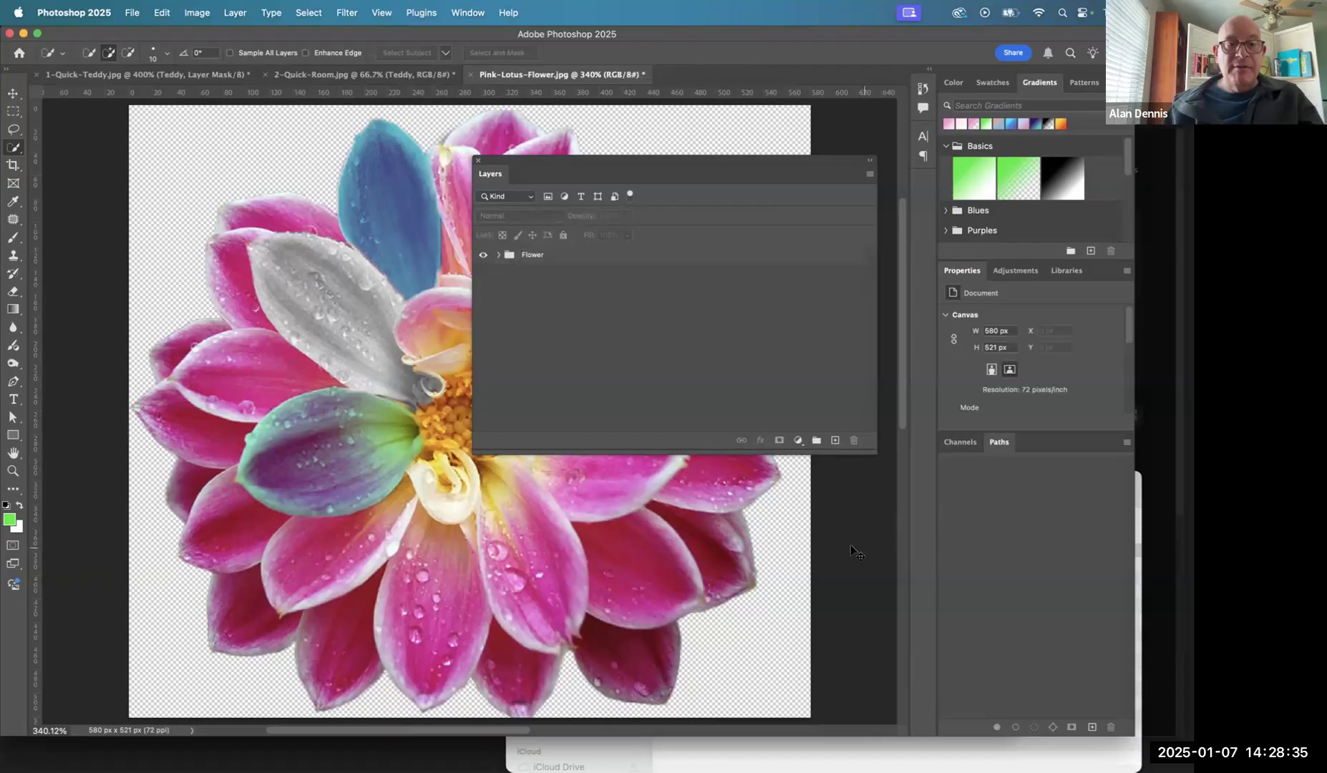
key(super+Tab)
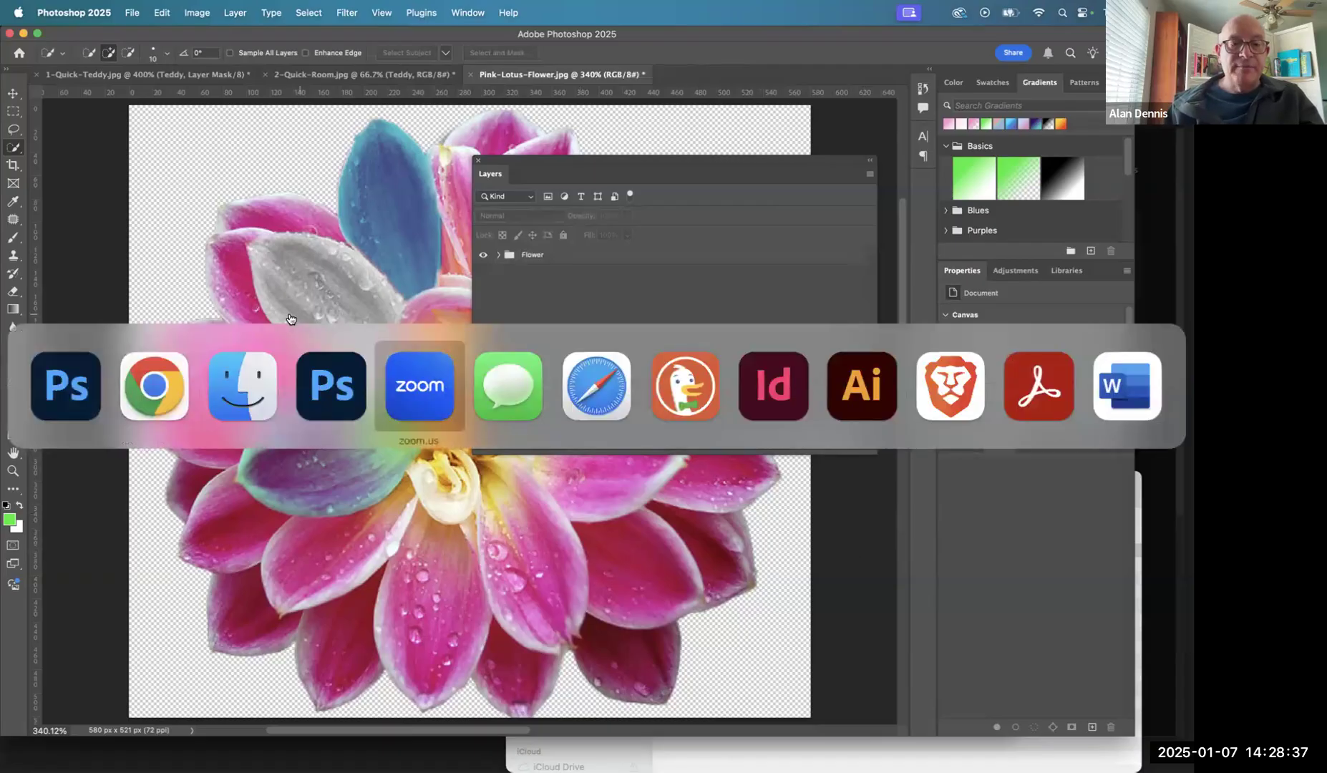
click(80, 380)
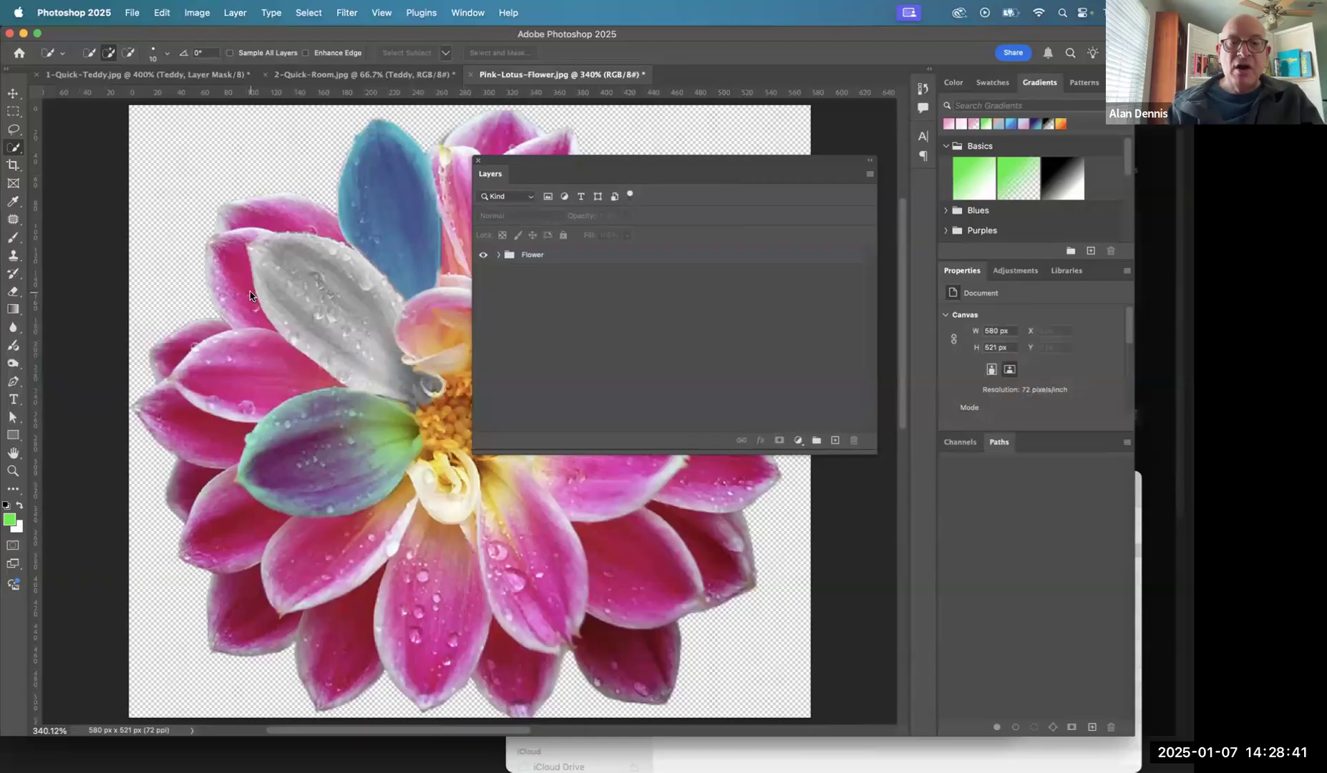
- Open Moab Utah Desert.jpg from the Art-Source folder of the selections and masks assignment in Downloads
key(super+o)
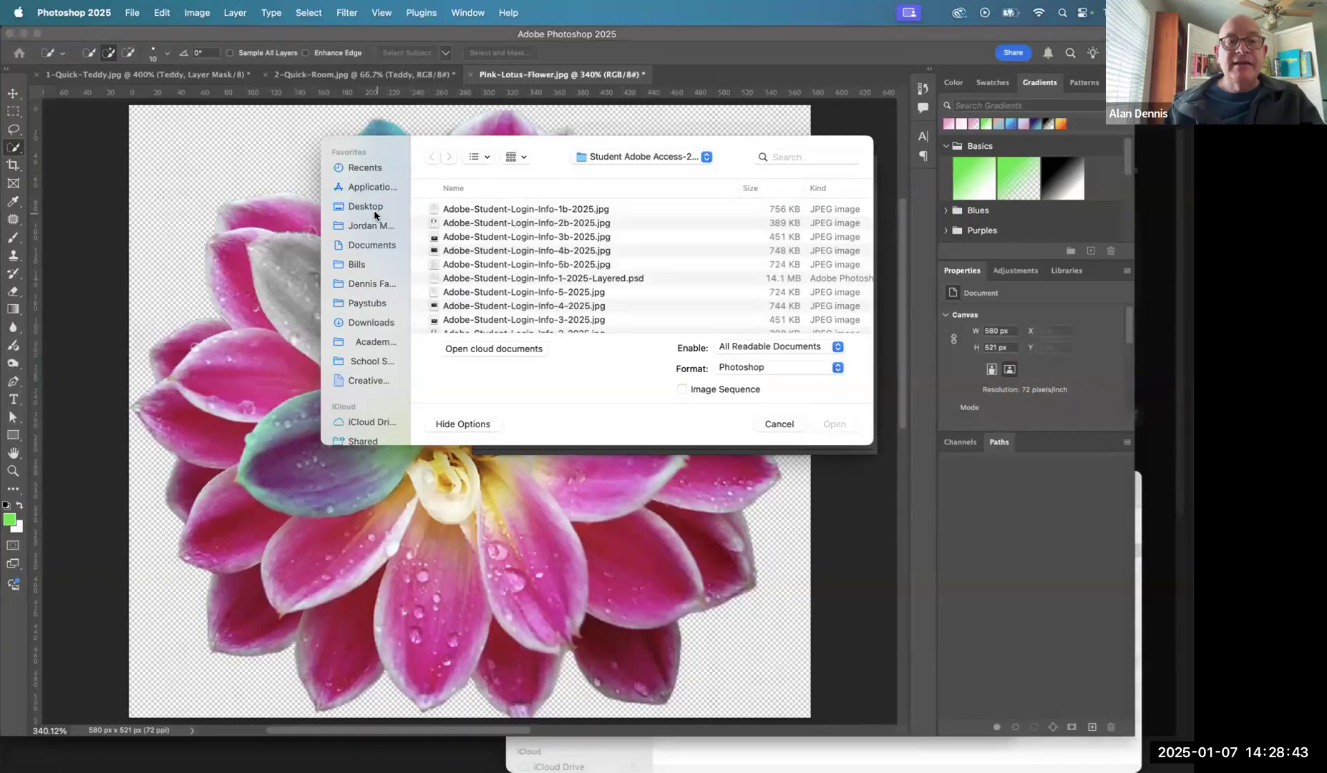
click(372, 322)
double_click(527, 209)
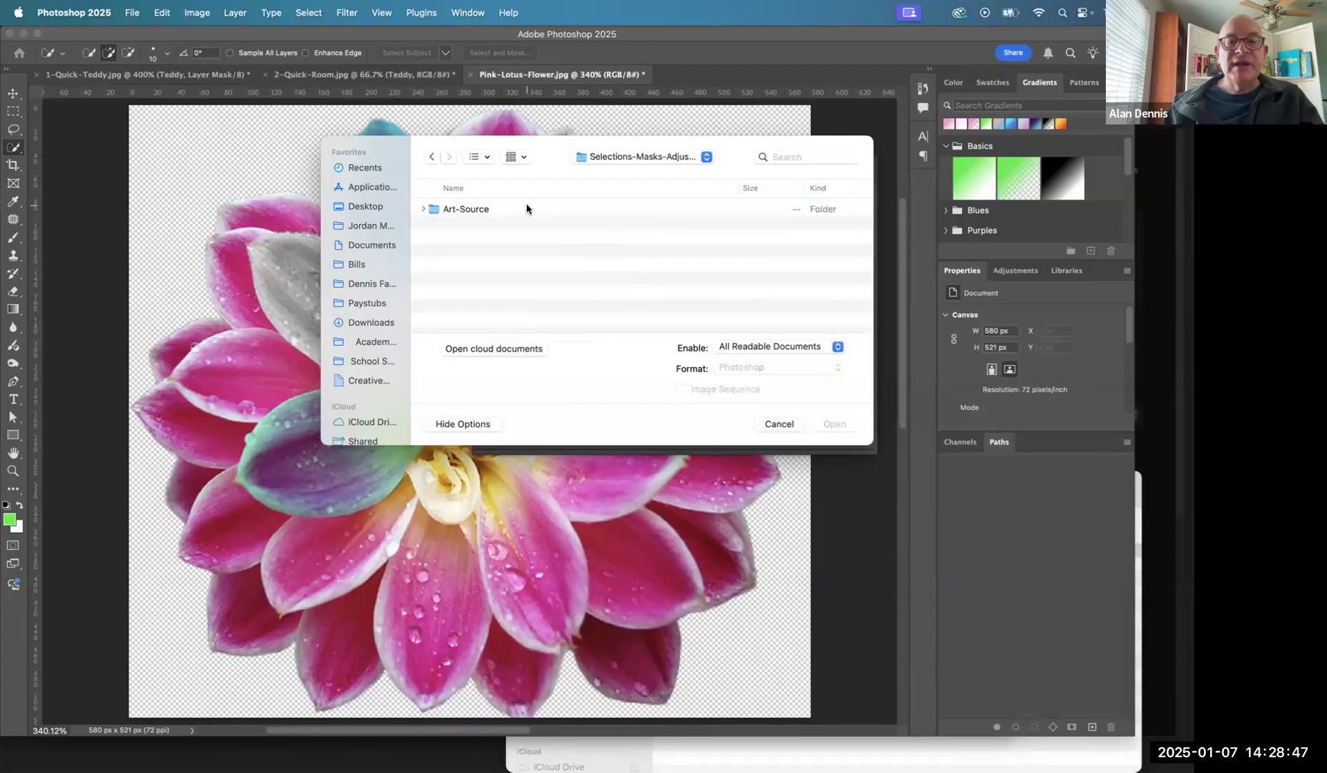
double_click(465, 208)
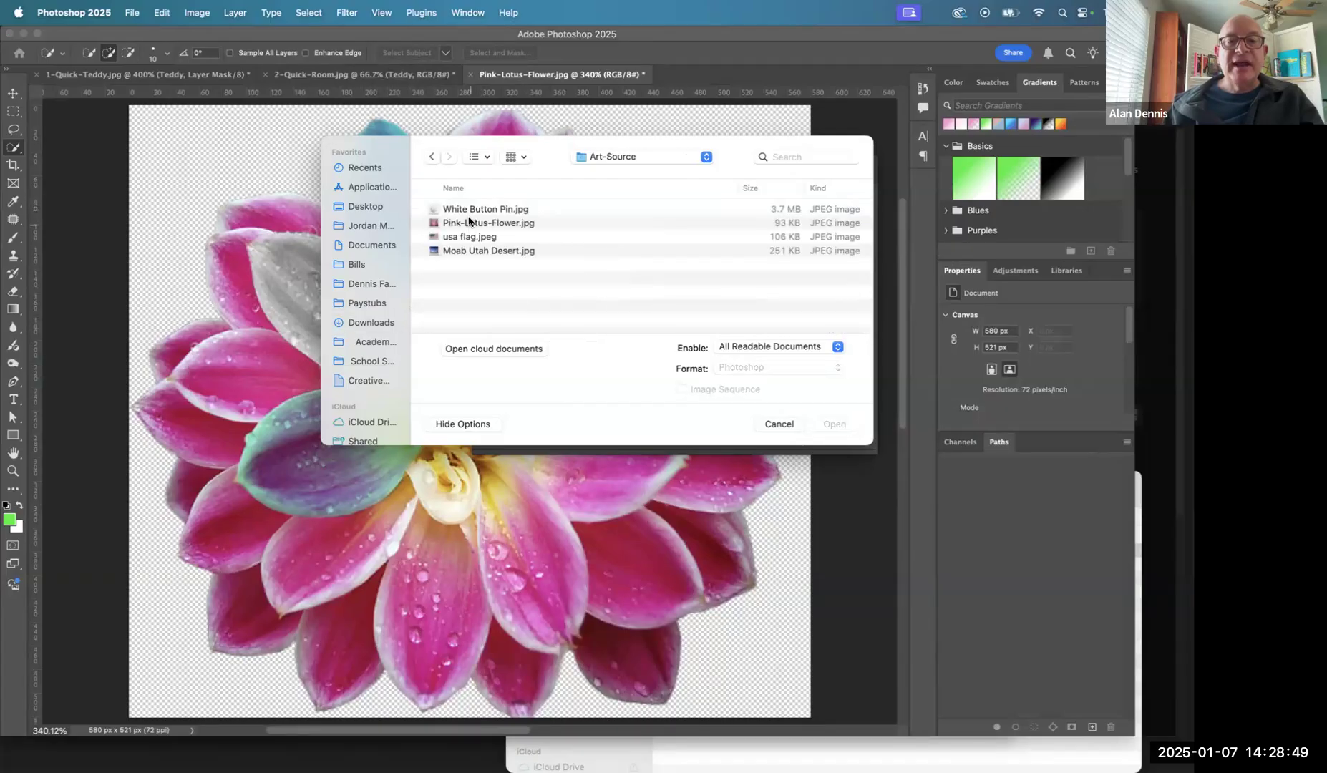
click(469, 222)
click(480, 252)
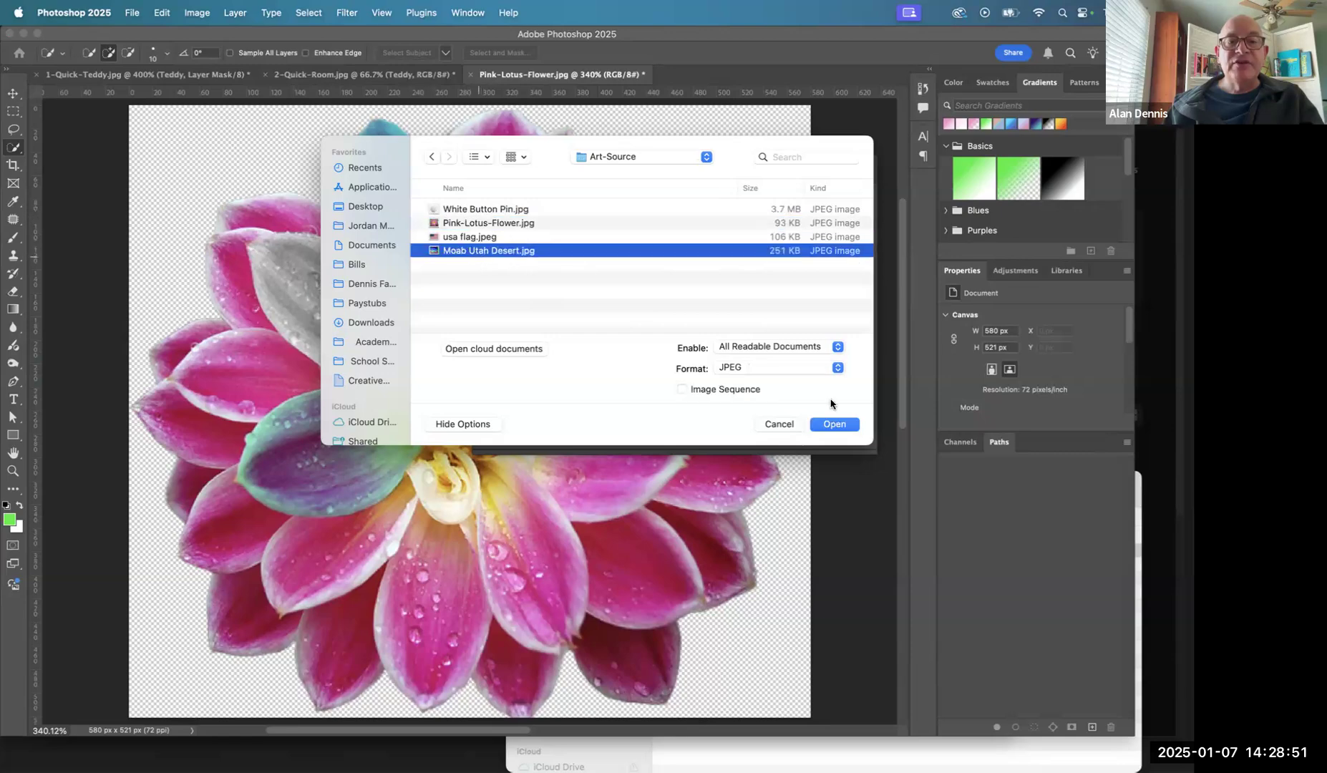
click(838, 428)
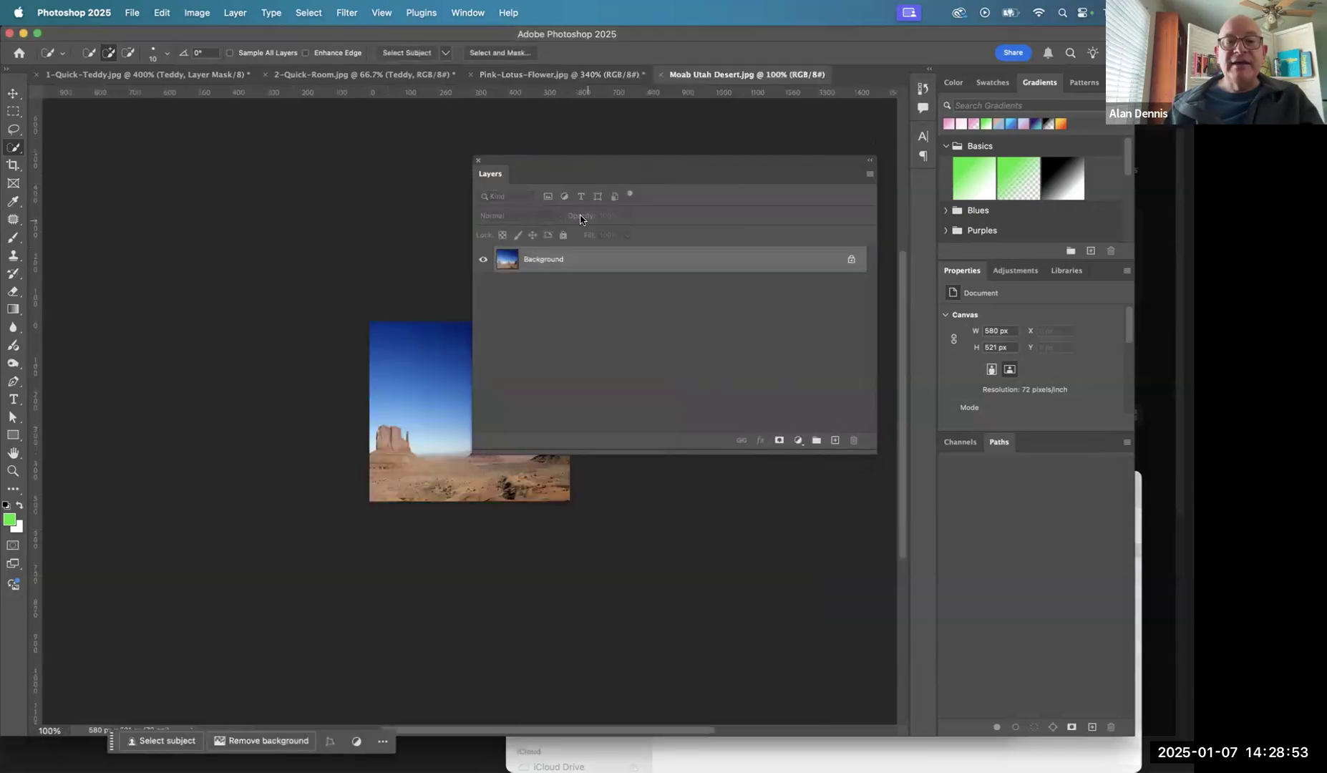
- Convert the Background into a layer named Moab and narrow the Layers panel to uncover the desert image
double_click(542, 261)
text(Moab)
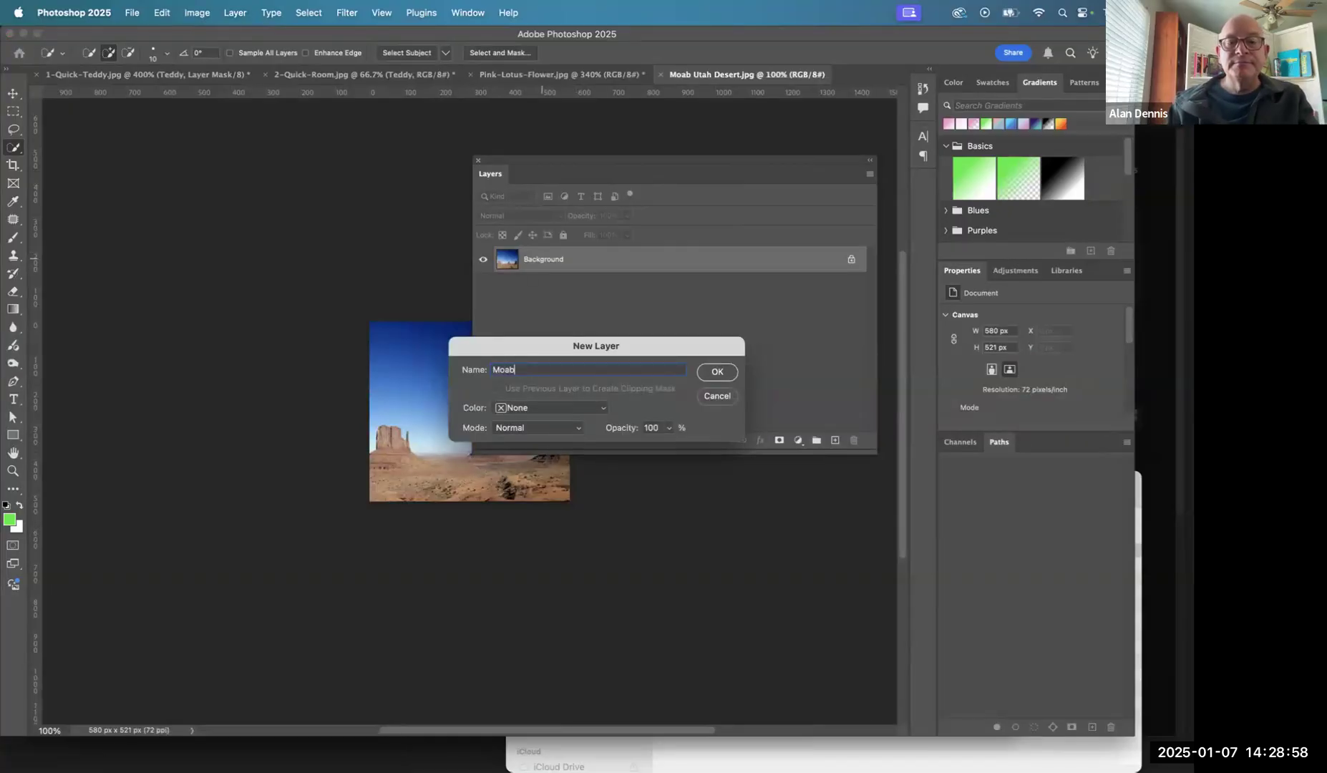
key(Return)
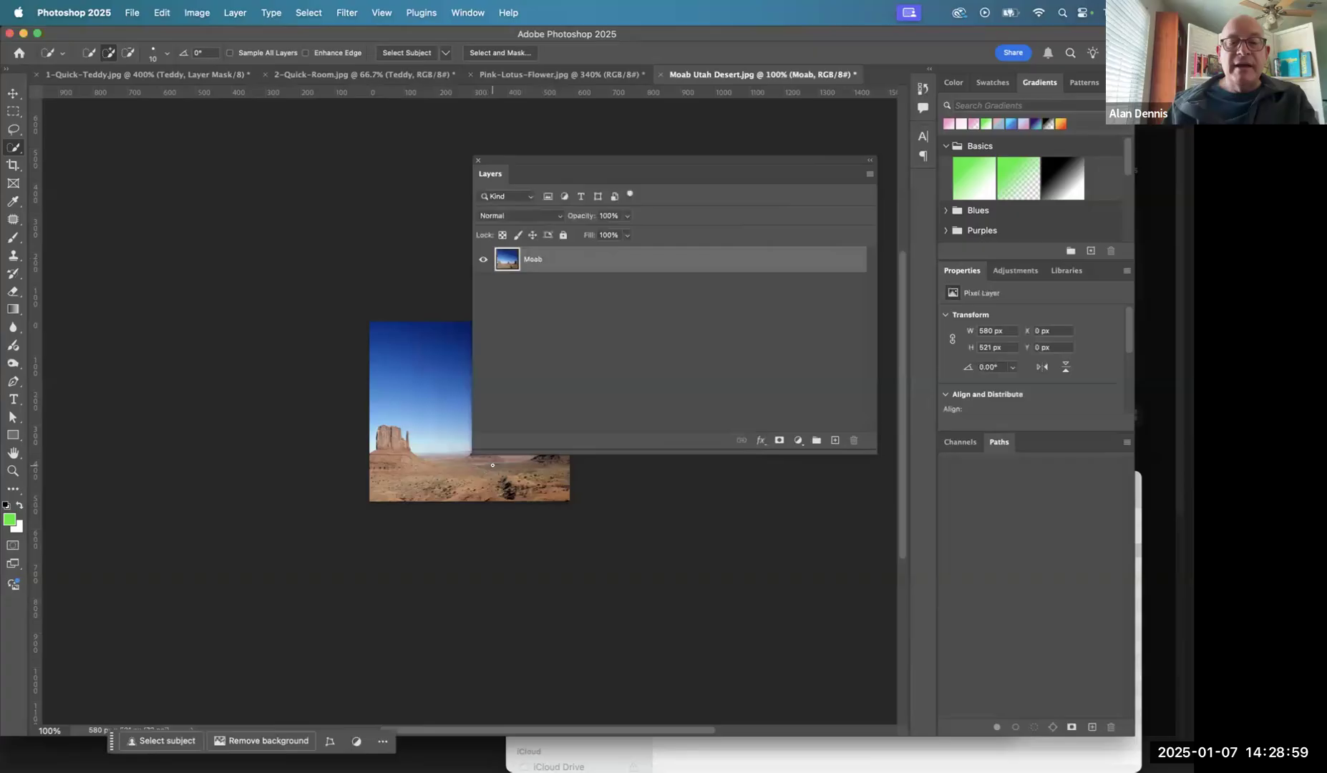
drag(514, 448, 755, 435)
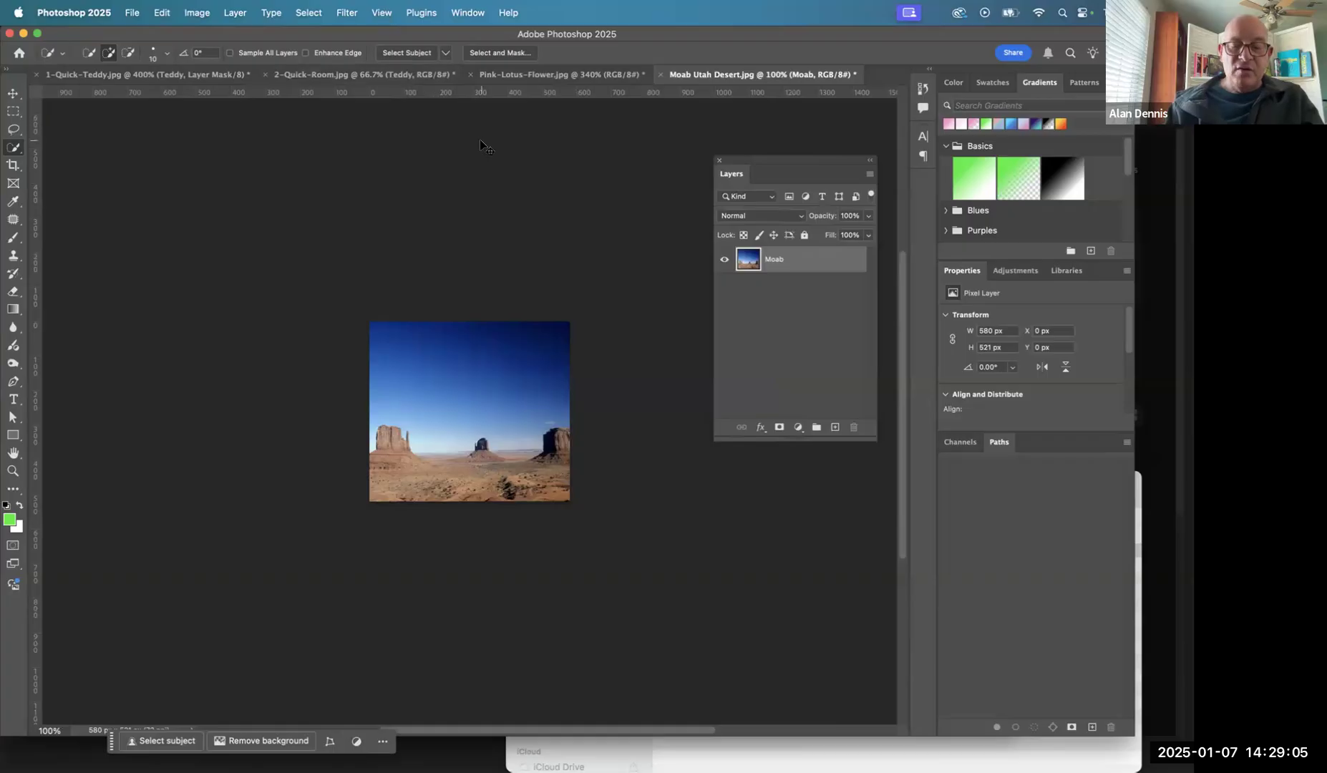
key(super+0)
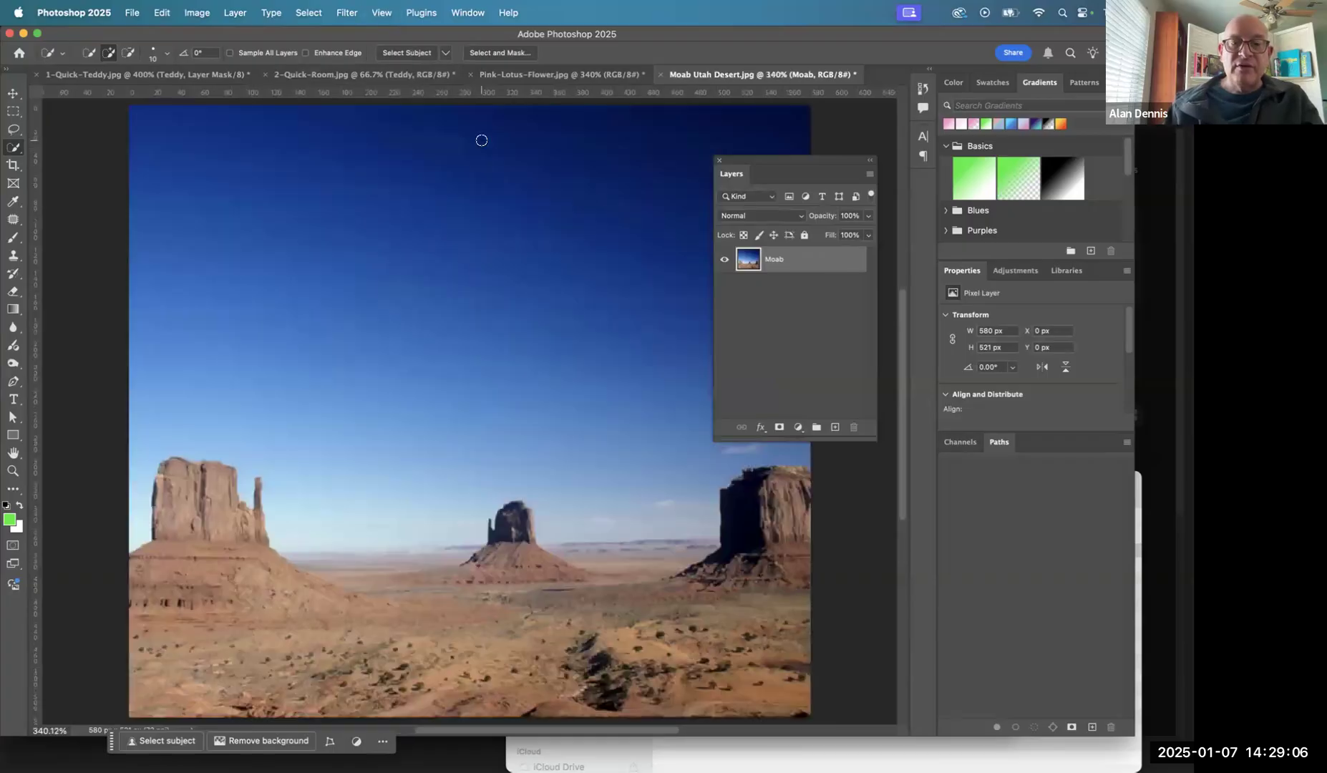
- Copy the Flower group from Pink-Lotus-Flower.jpg into Moab Utah Desert.jpg above the Moab layer and expand it
click(536, 76)
drag(752, 259, 673, 135)
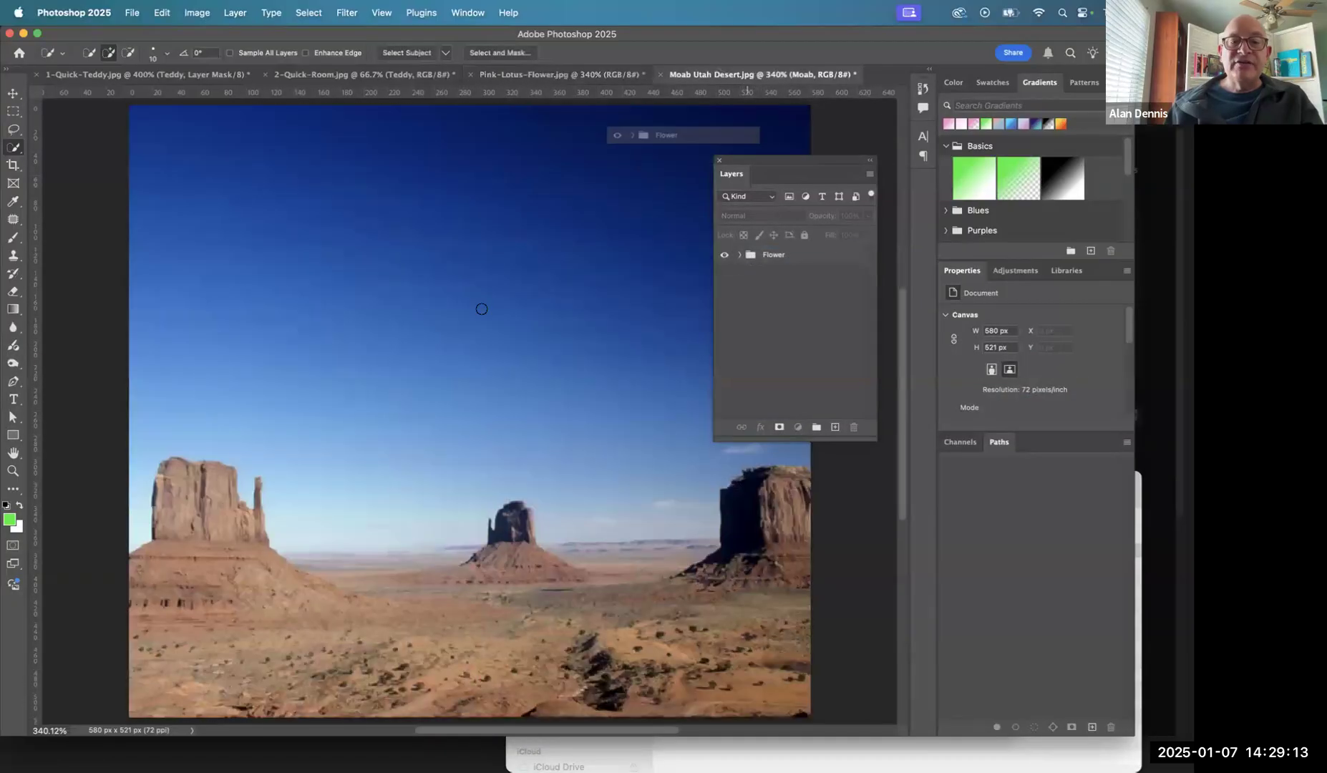
drag(482, 308, 464, 330)
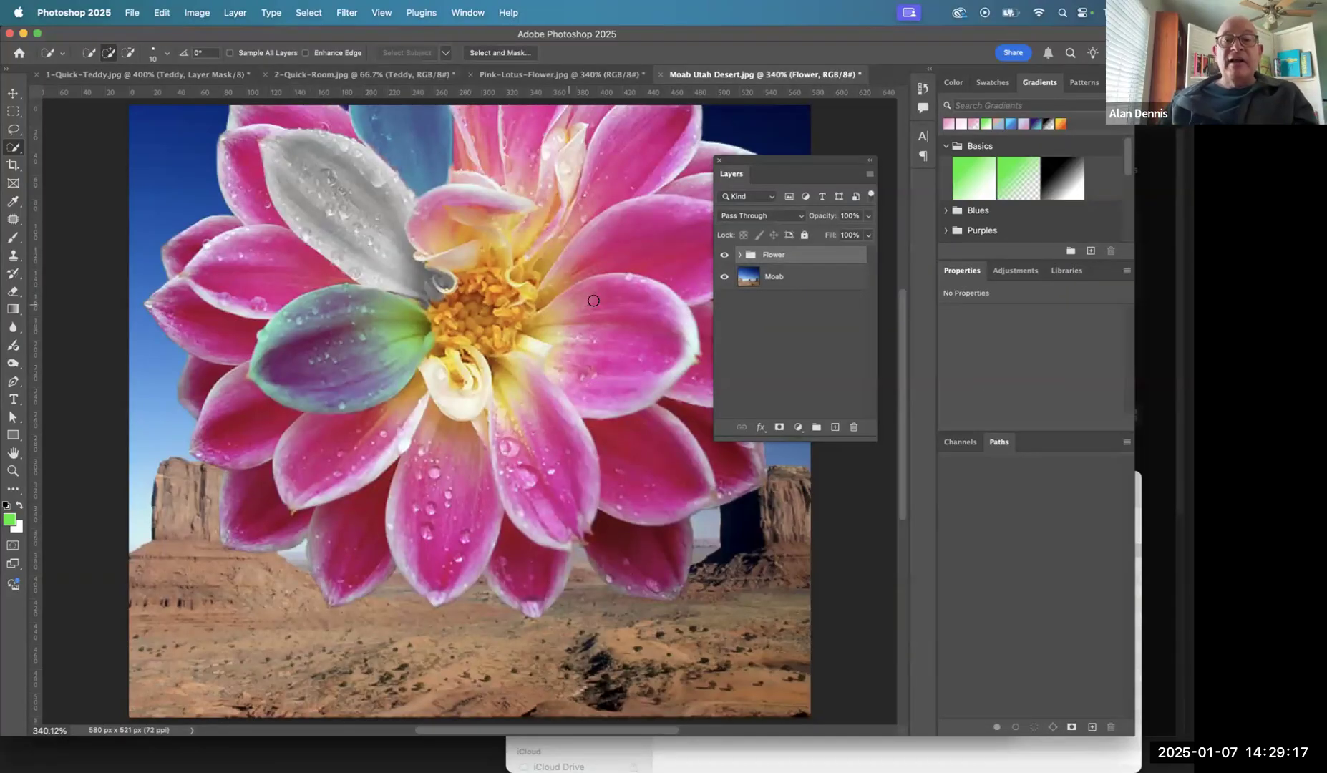
click(741, 255)
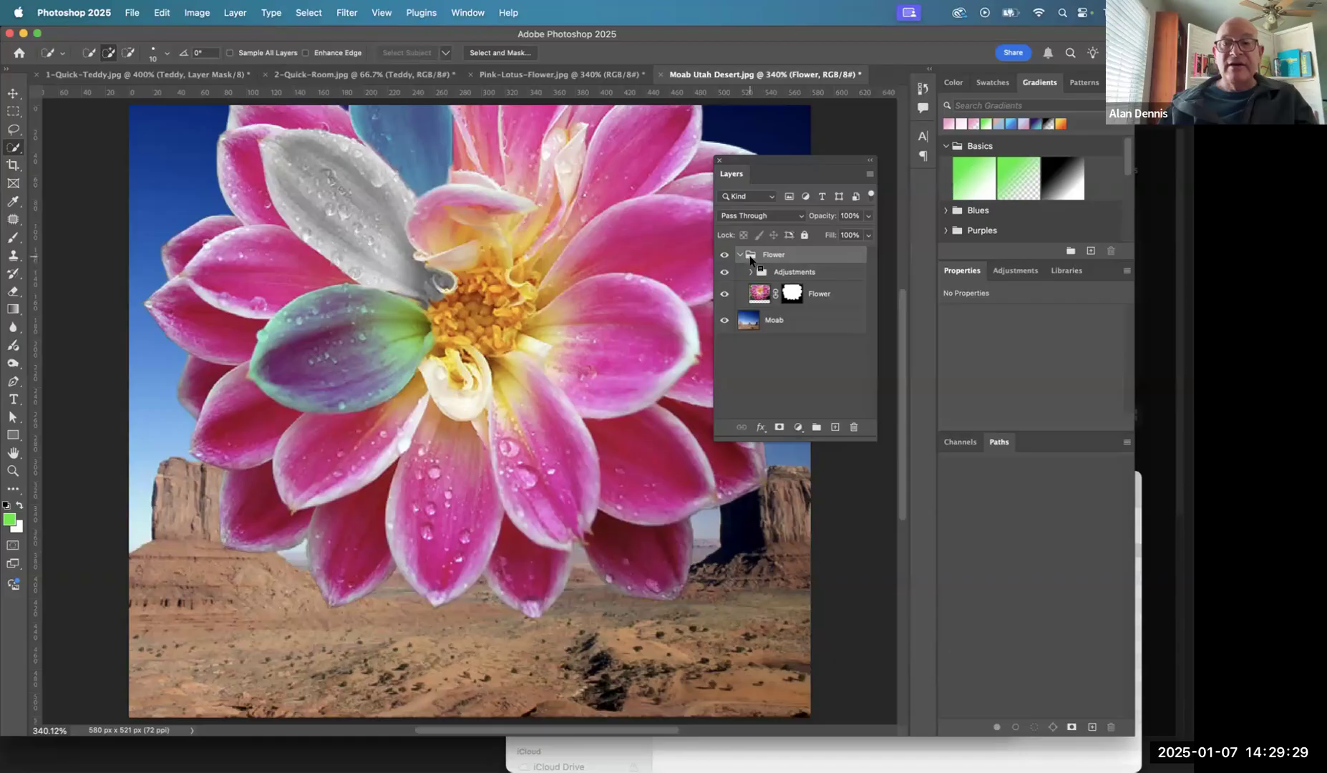
right_click(751, 257)
key(Escape)
double_click(751, 255)
click(1160, 172)
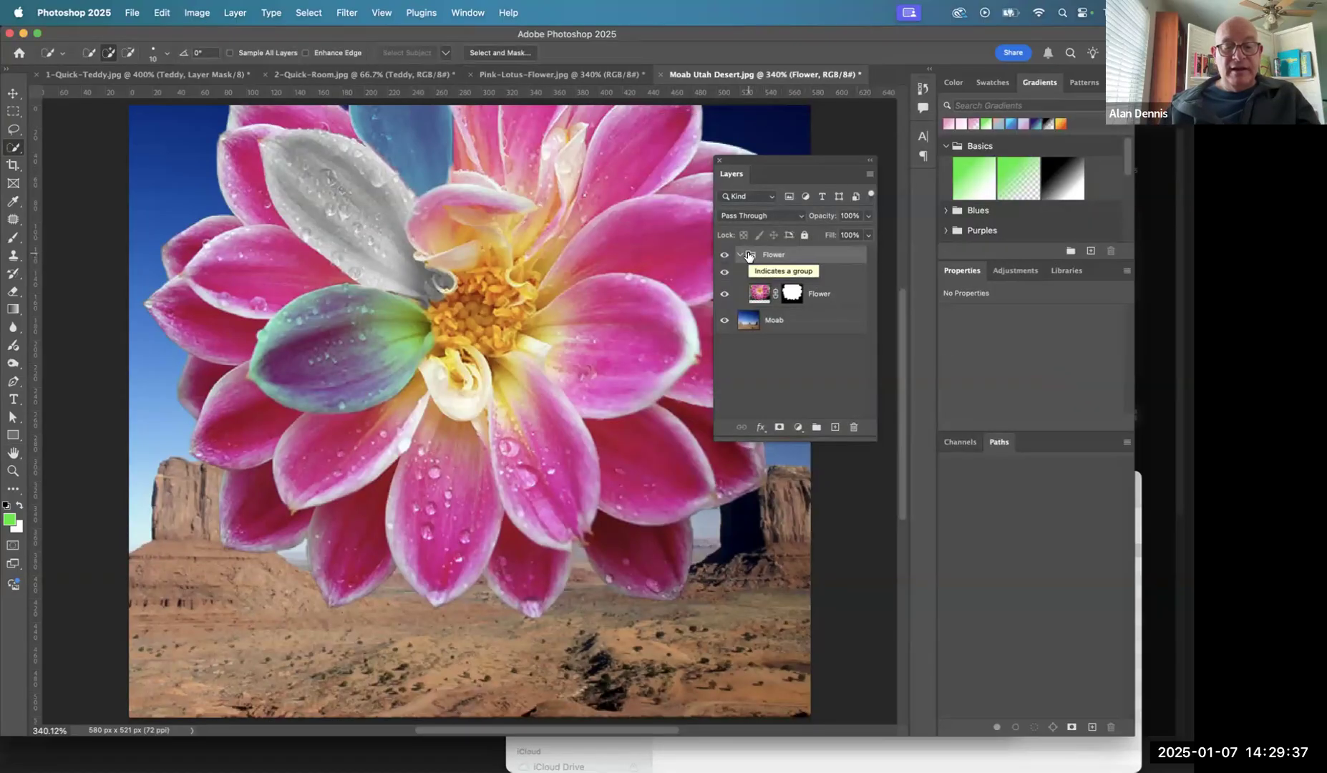
- Assign the Red color label to the Flower group and collapse the group
right_click(749, 257)
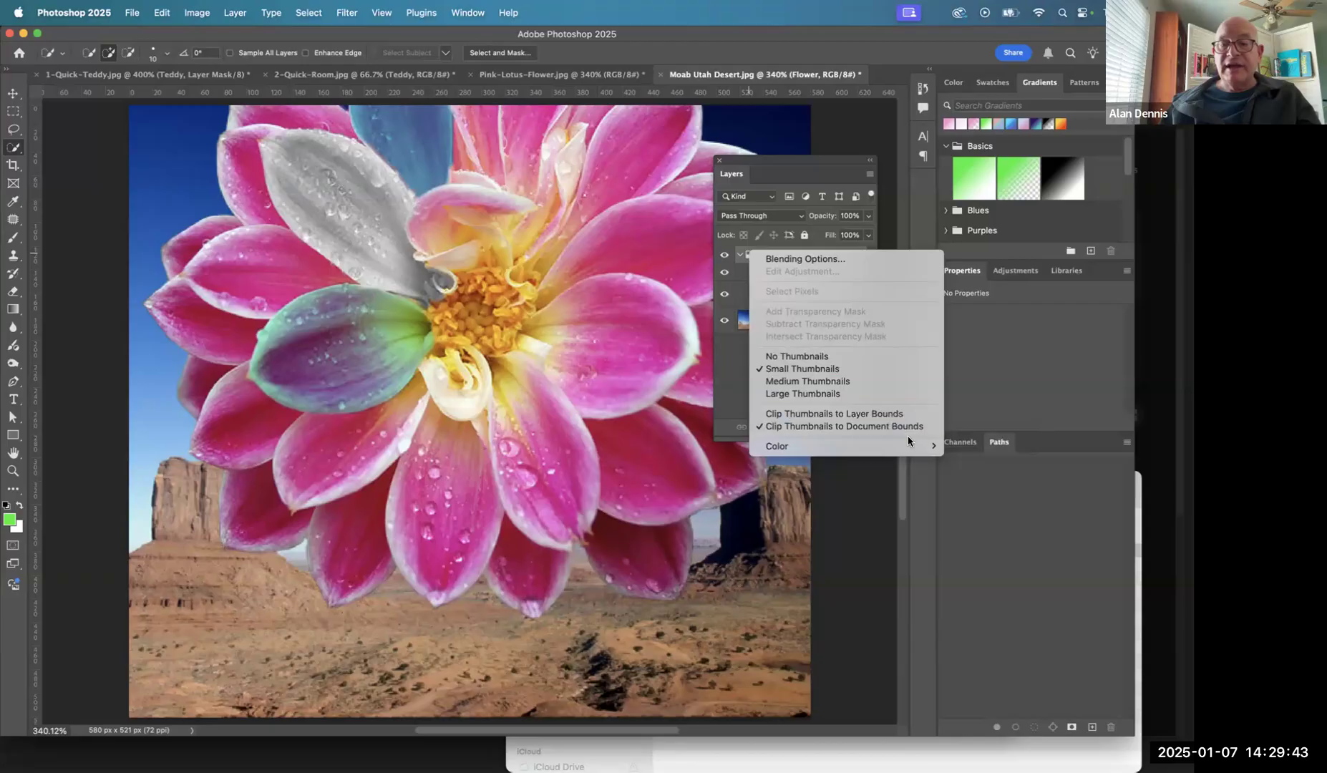
mouse_move(923, 448)
click(965, 469)
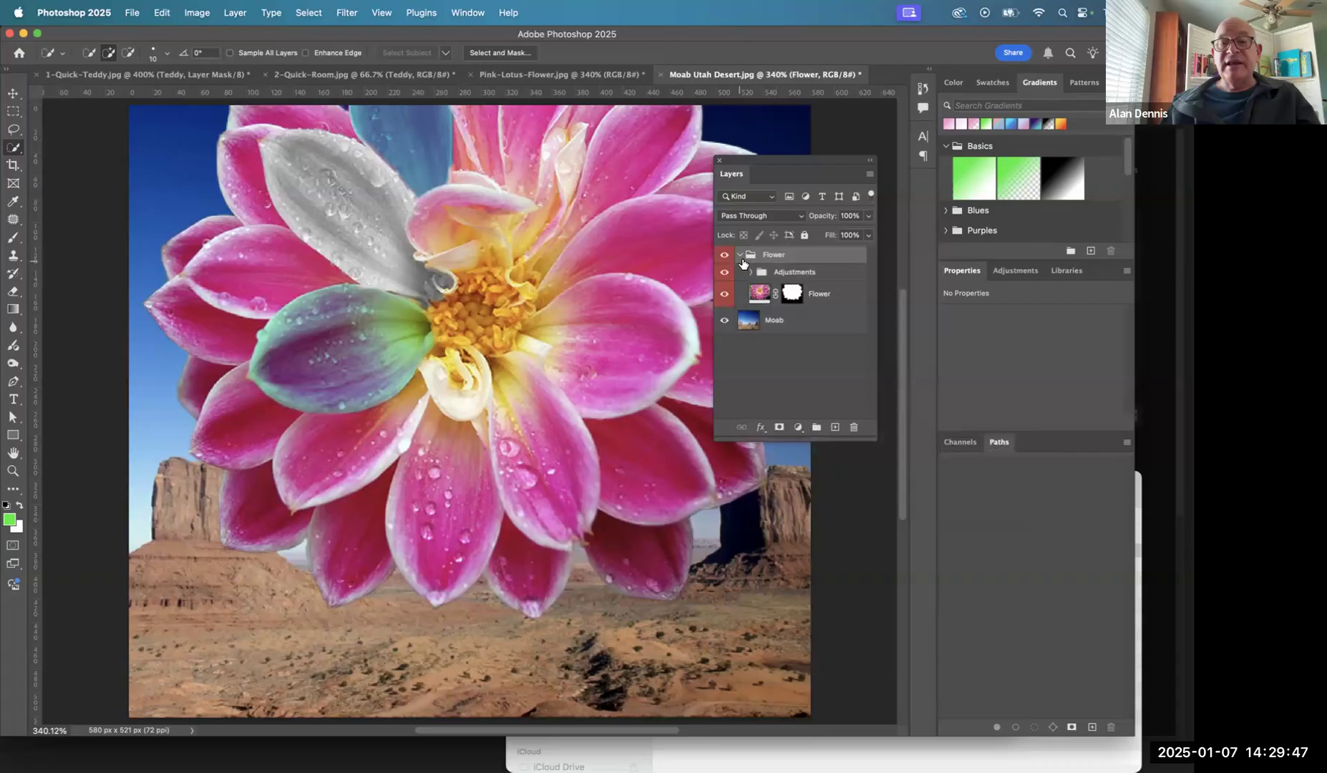
click(743, 362)
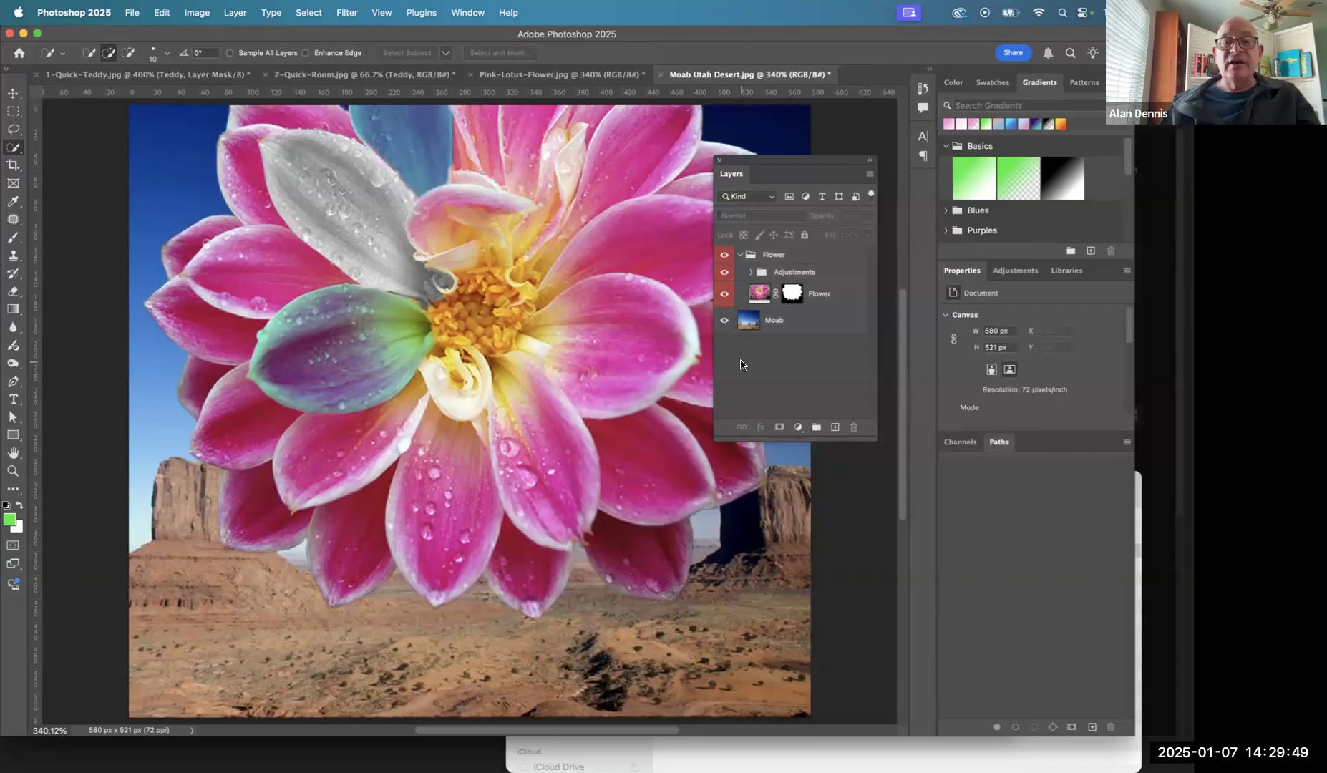
click(741, 255)
- Move the Flower group slightly upward and to the right over the desert scene
click(750, 258)
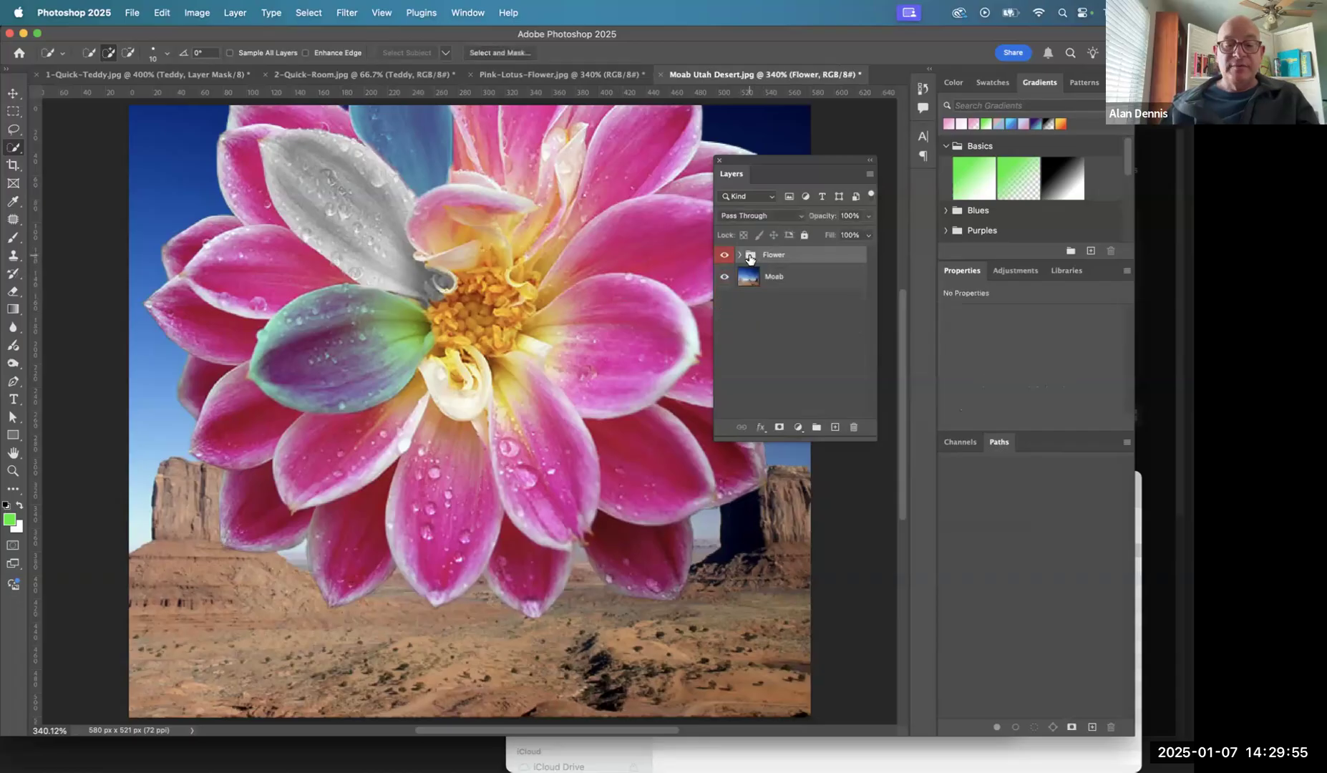
key(v)
drag(290, 383, 516, 295)
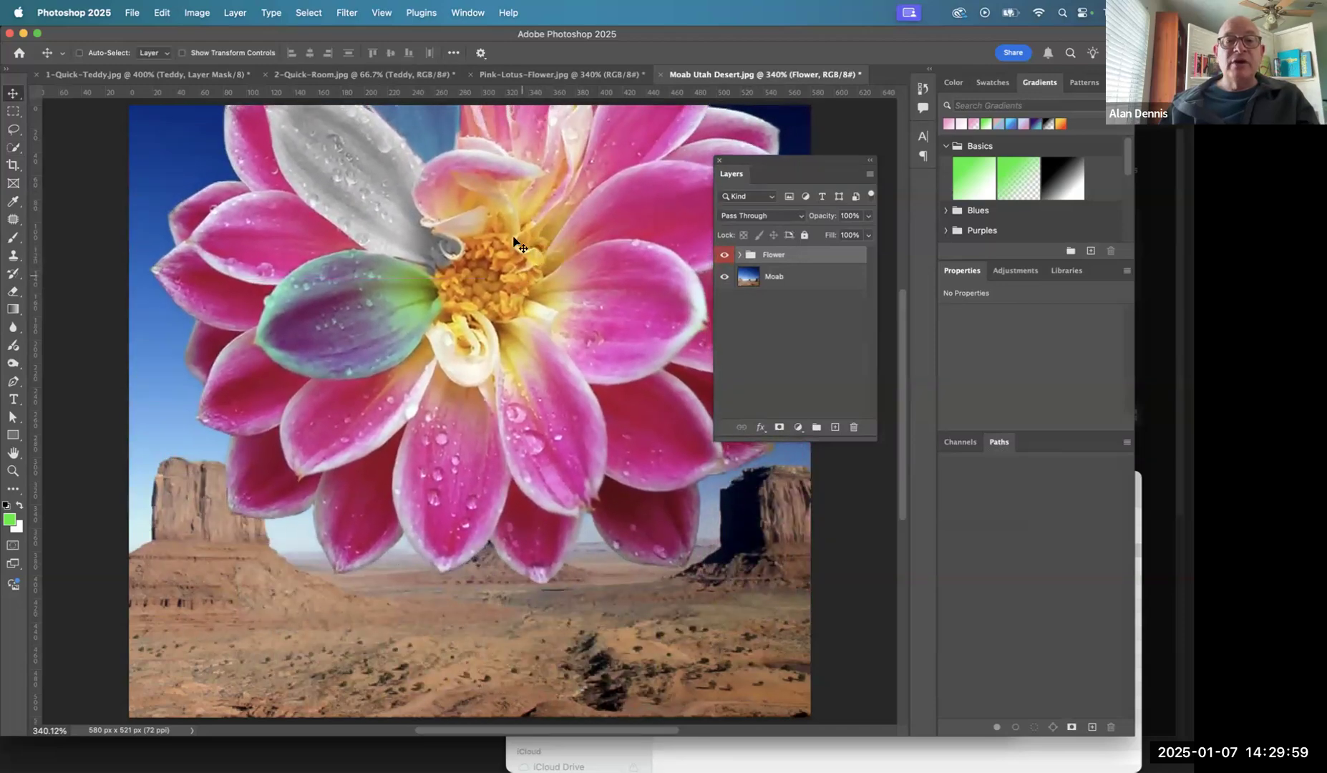
- Switch to Chrome and review the flower assignment's instructions and finished Moab Utah example image
key(super+Tab)
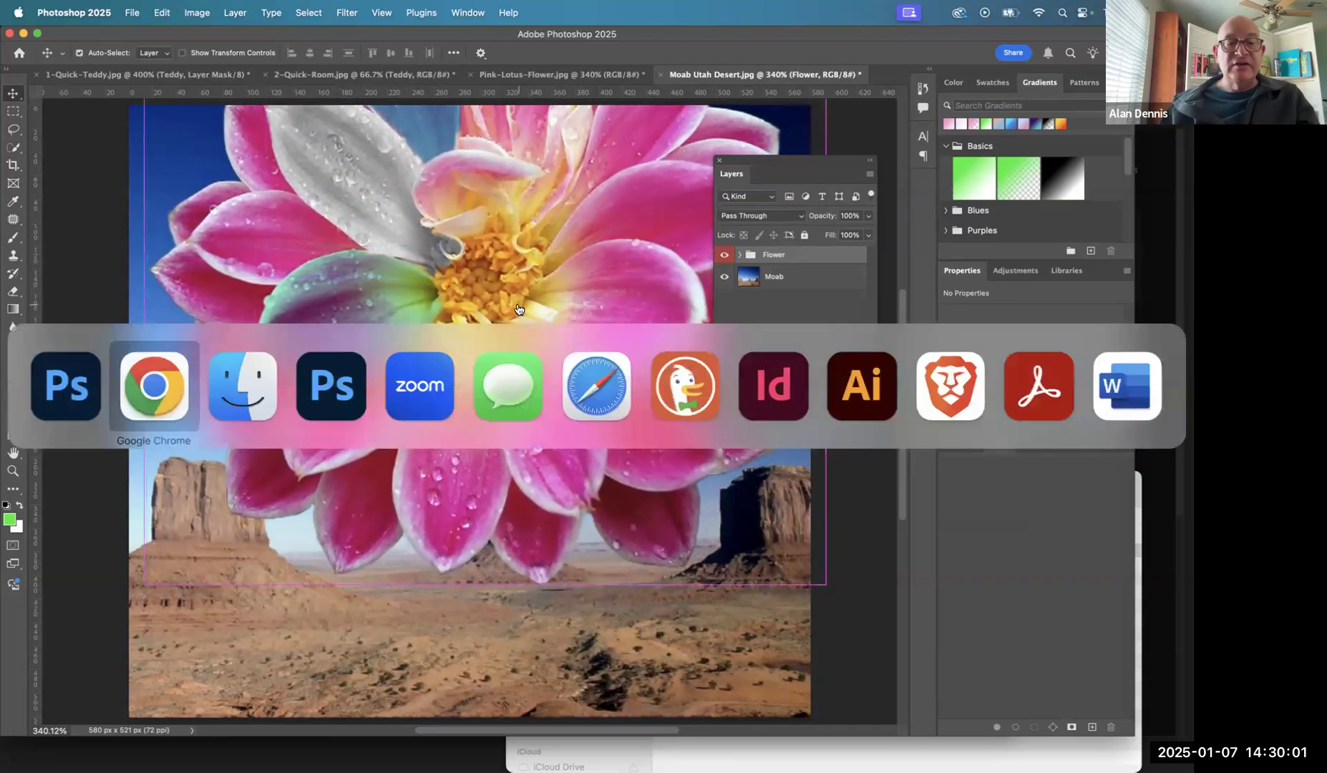
click(151, 401)
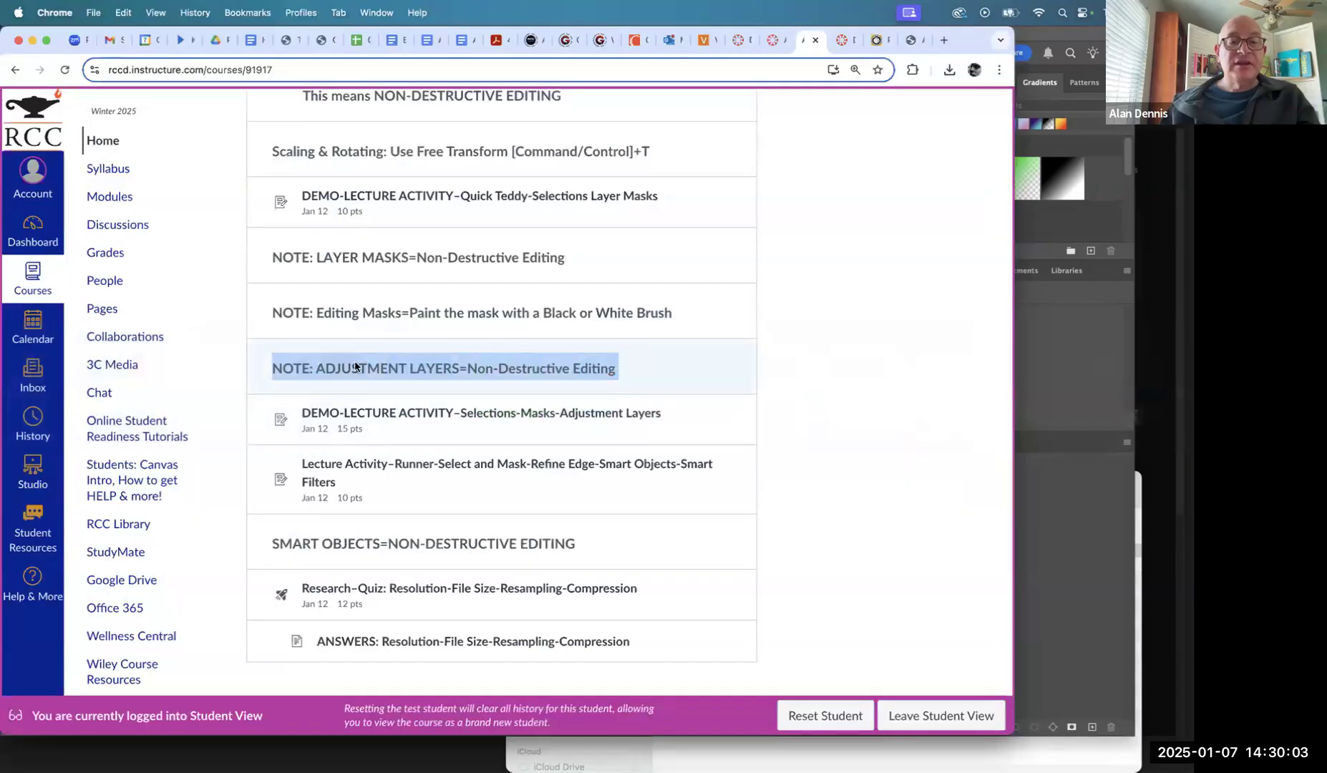
click(840, 38)
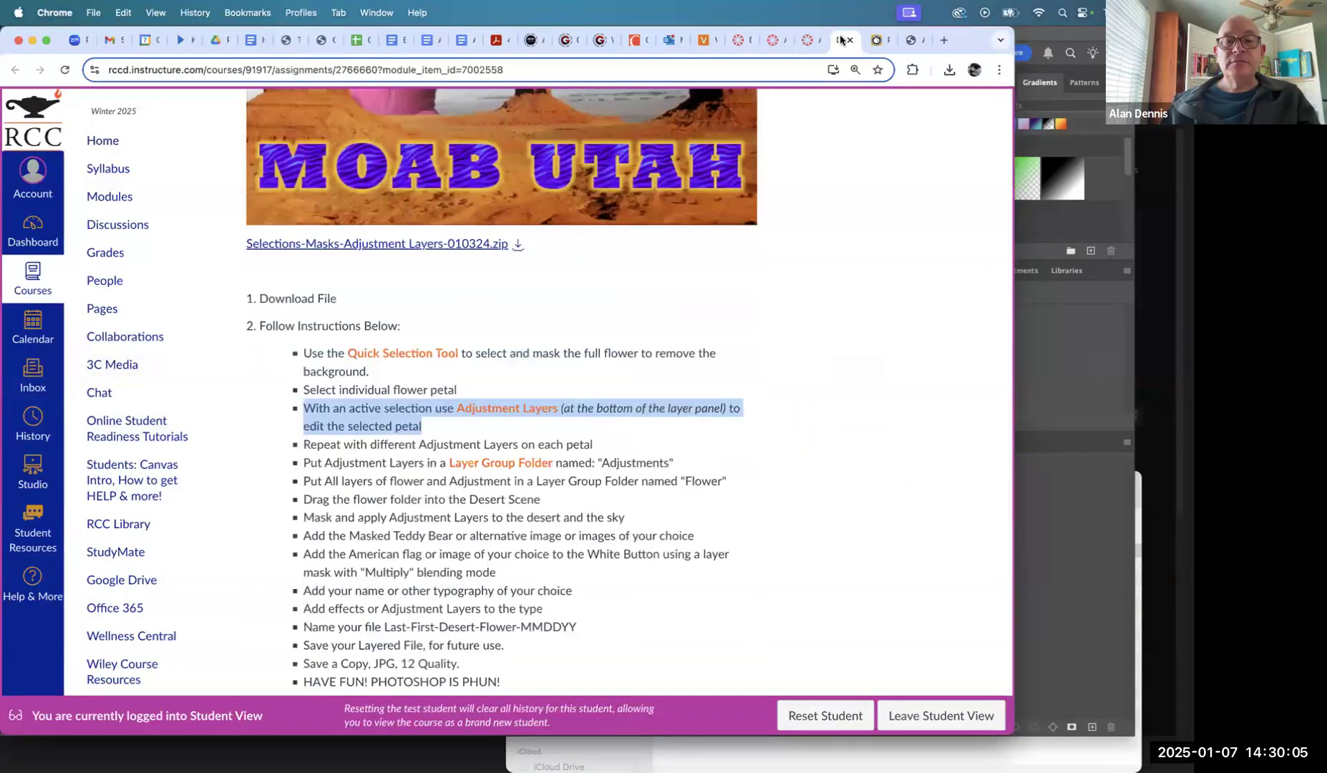
scroll(647, 280, up, 5)
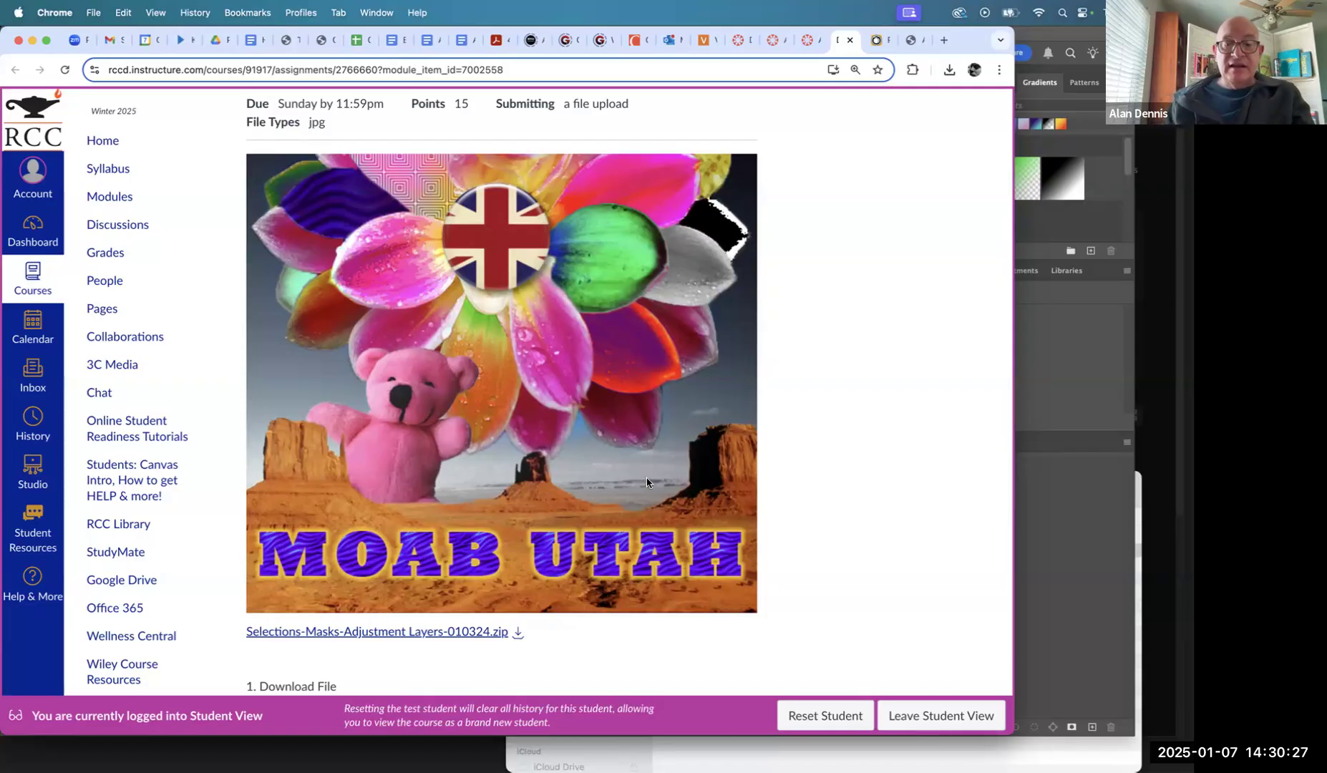
- Return to Photoshop, hide the Flower group, and activate the Quick Selection tool
key(super+Tab)
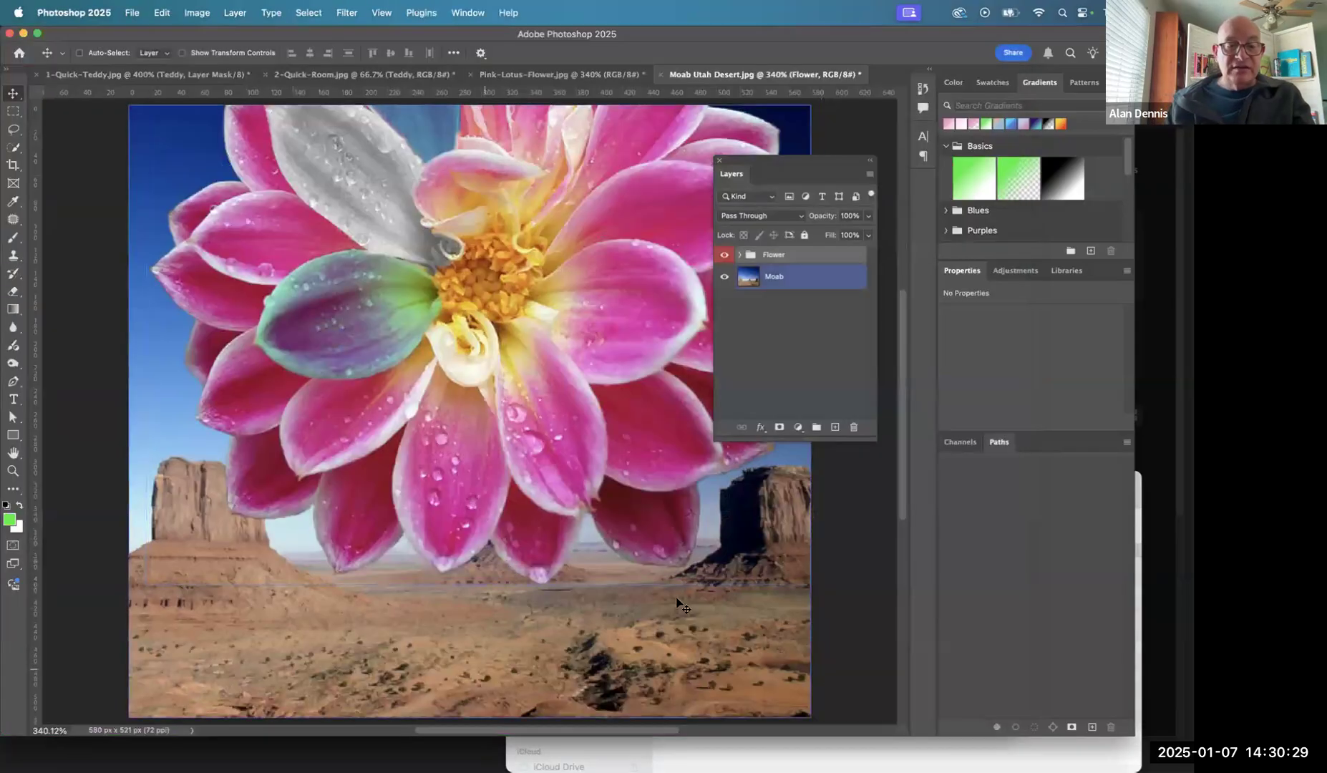
click(724, 255)
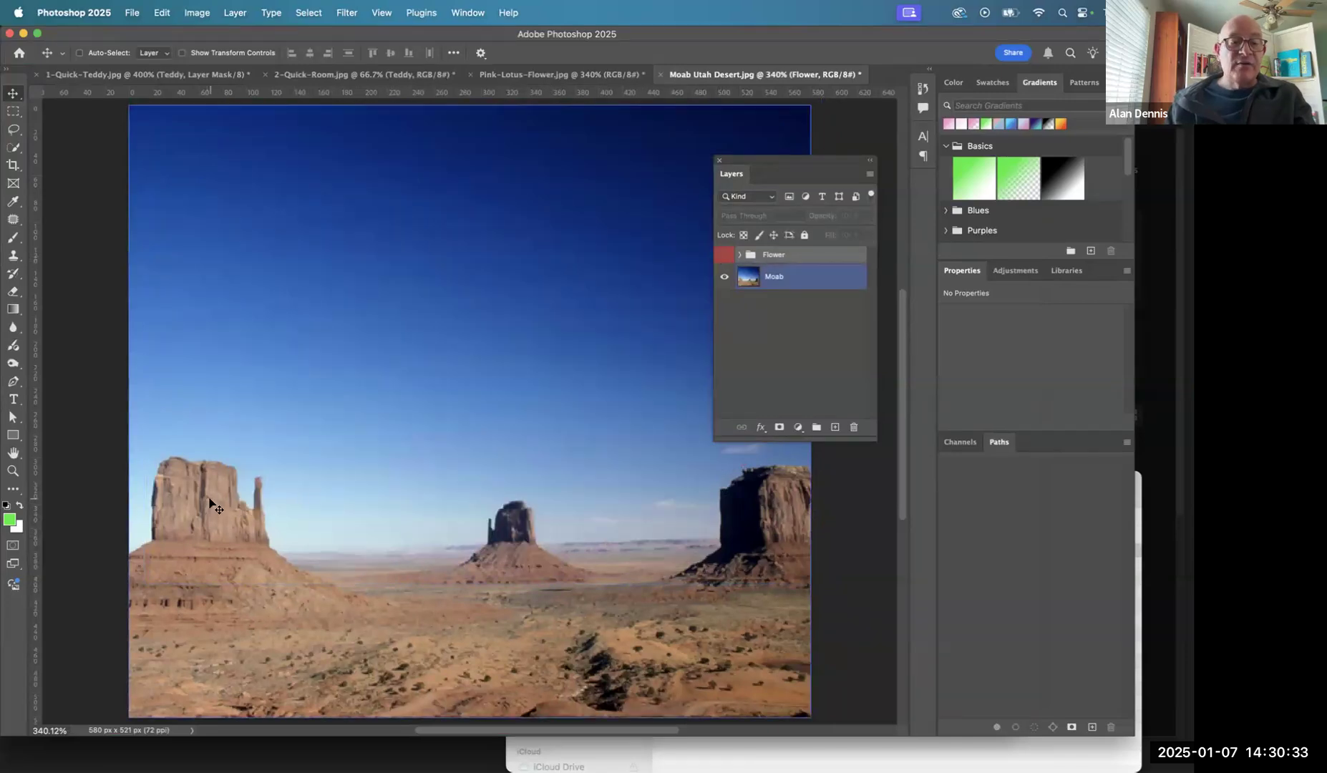
key(w)
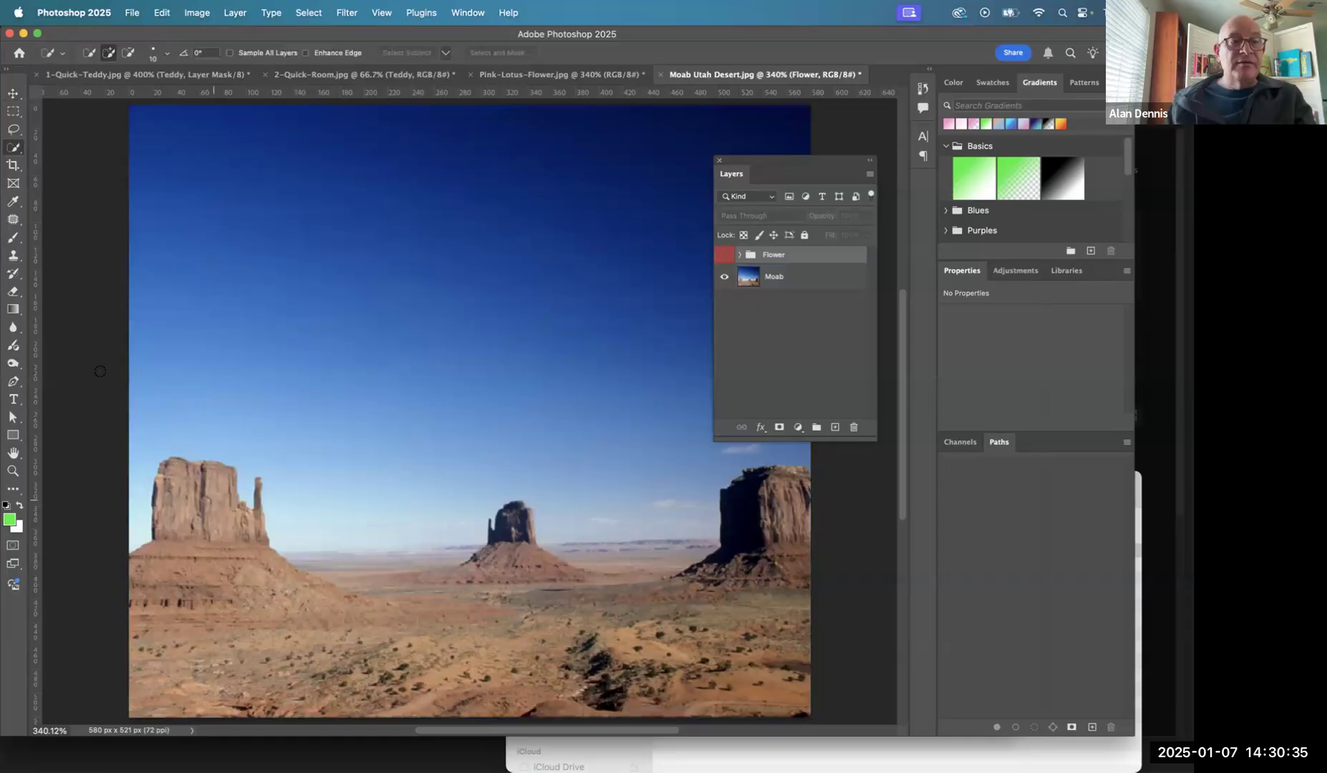
- Try a quick selection on the left butte, then make Moab the active layer and clear that selection
drag(176, 513, 211, 608)
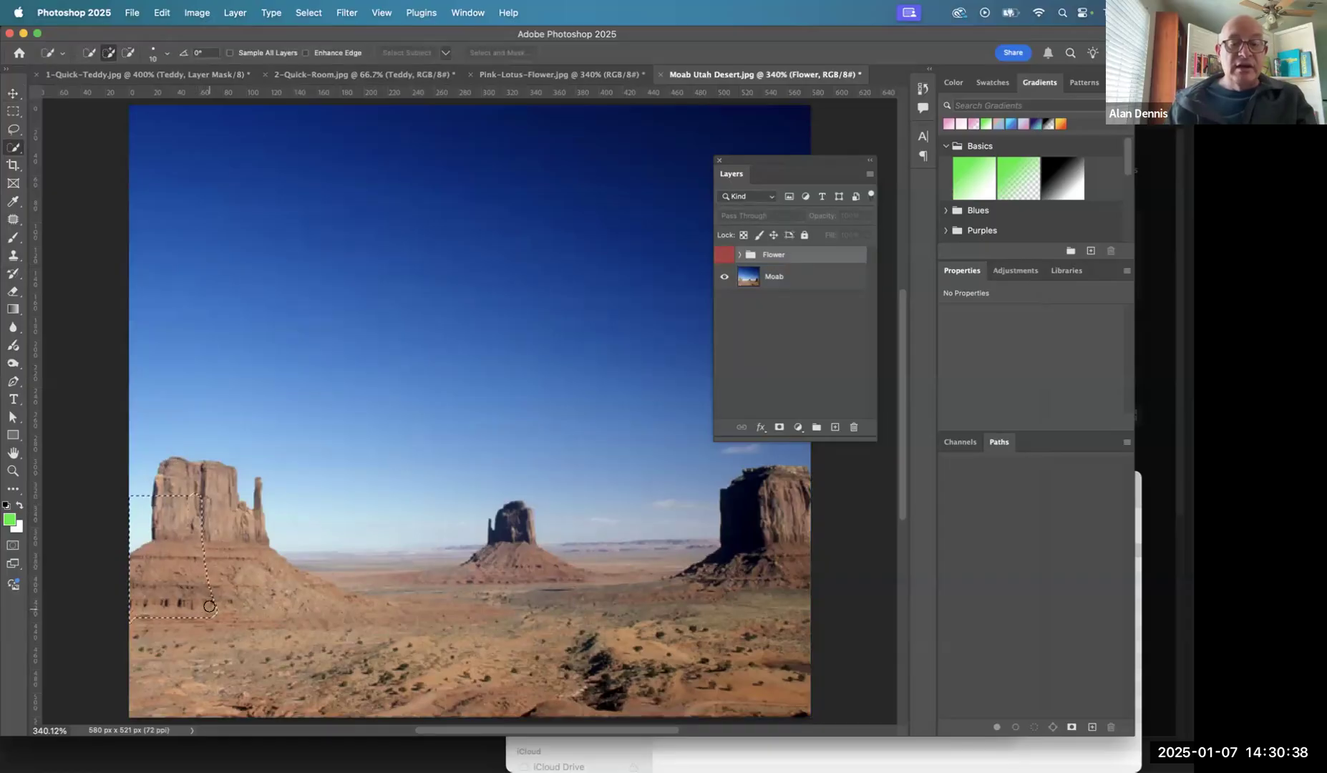
click(245, 552)
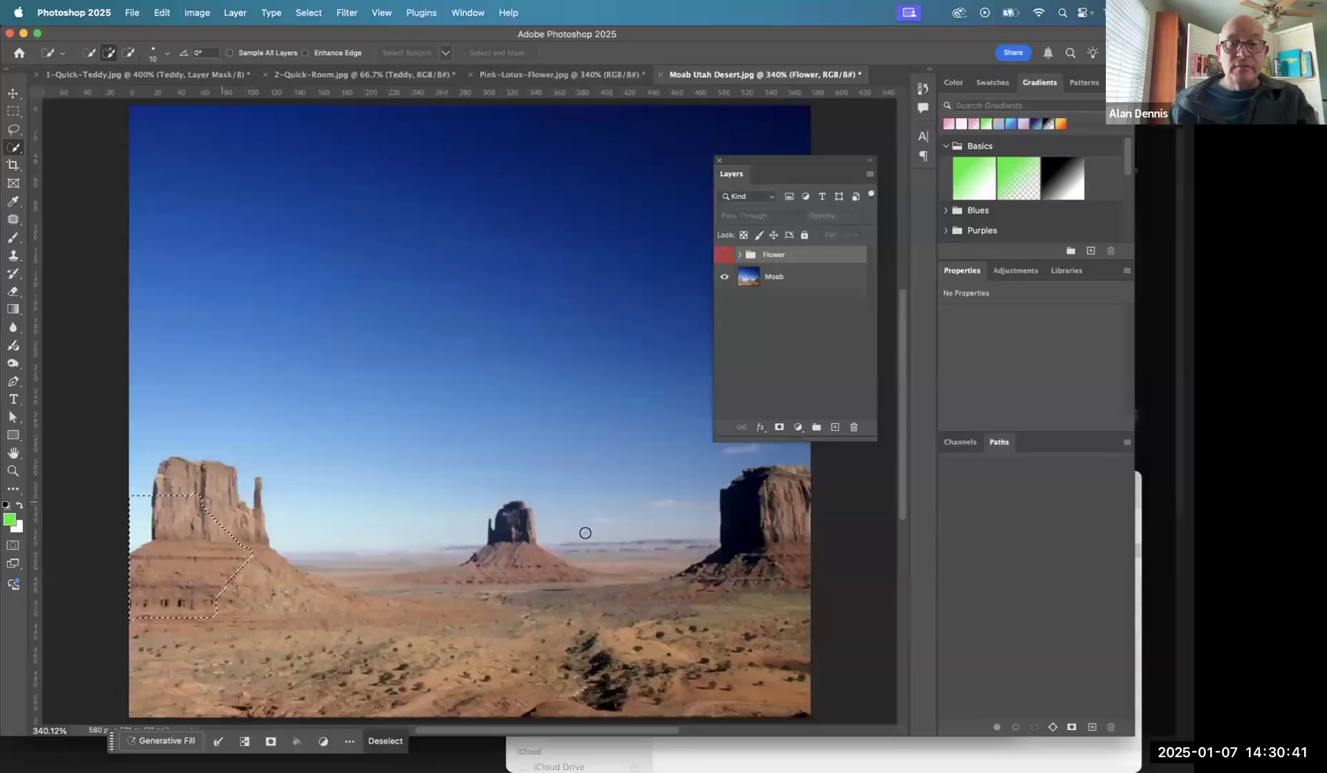
click(761, 280)
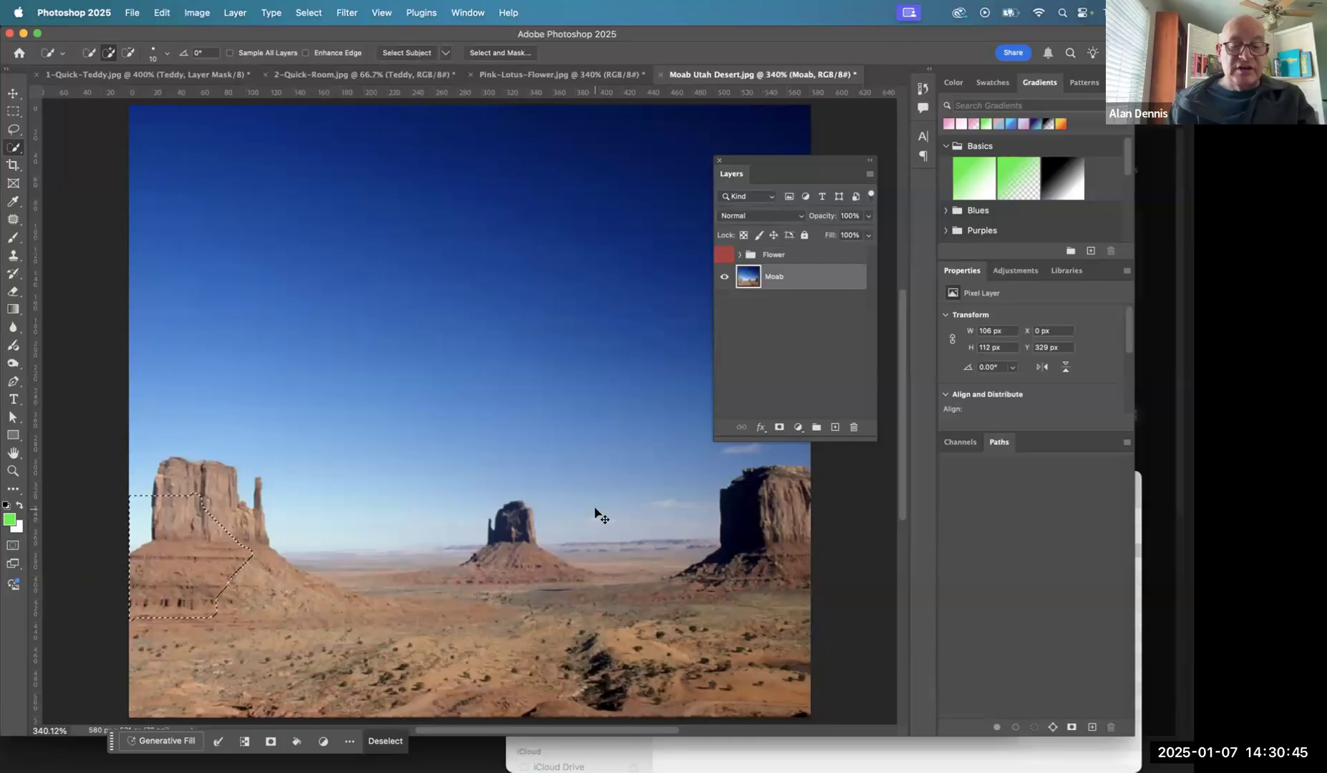
key(super+d)
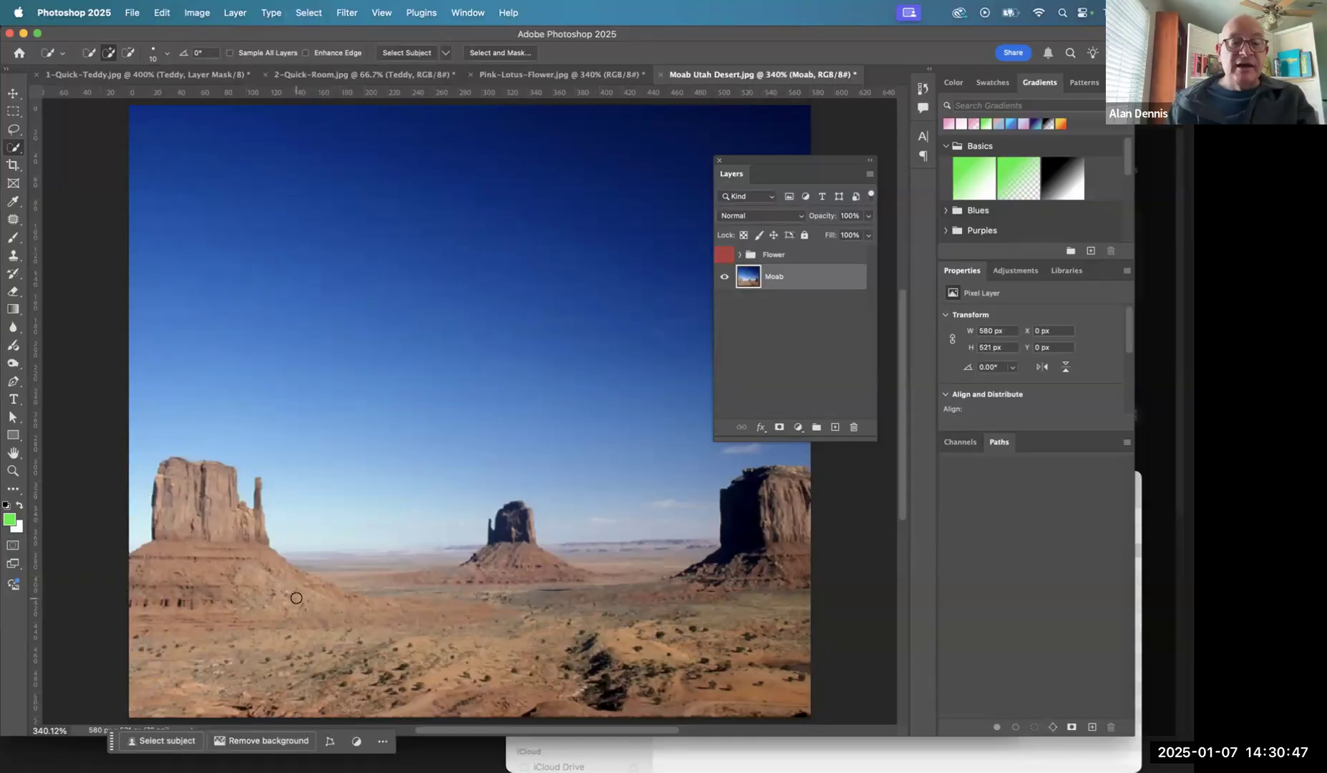
- Select the desert ground and all three buttes up to the horizon on the Moab layer with Quick Selection
mouse_move(213, 510)
mouse_down()
mouse_move(213, 644)
mouse_move(215, 631)
mouse_move(443, 630)
mouse_move(542, 613)
mouse_move(507, 558)
mouse_move(507, 529)
mouse_move(518, 559)
mouse_move(630, 616)
mouse_move(653, 600)
mouse_up()
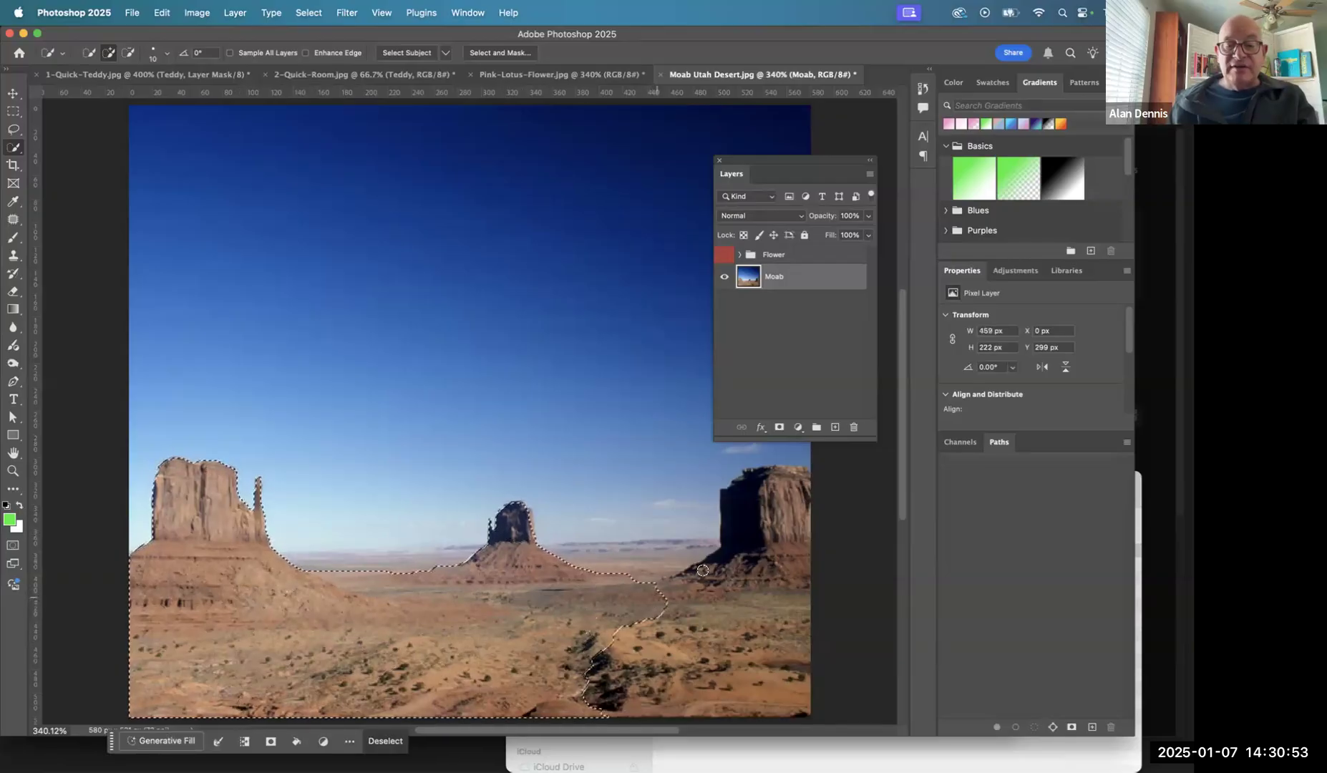
mouse_move(767, 506)
mouse_down()
mouse_move(759, 572)
mouse_move(736, 609)
mouse_up()
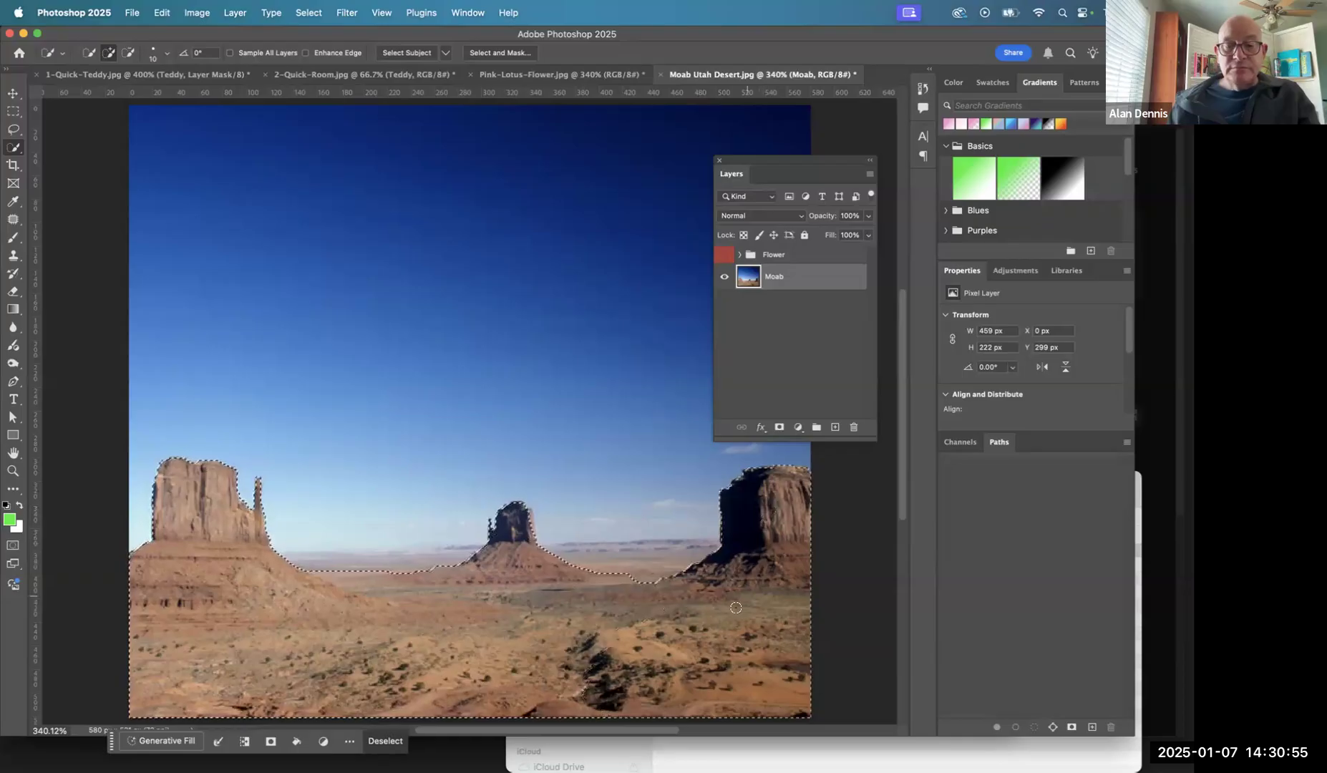
mouse_move(586, 566)
mouse_down()
mouse_move(616, 567)
mouse_move(304, 571)
mouse_move(381, 564)
mouse_up()
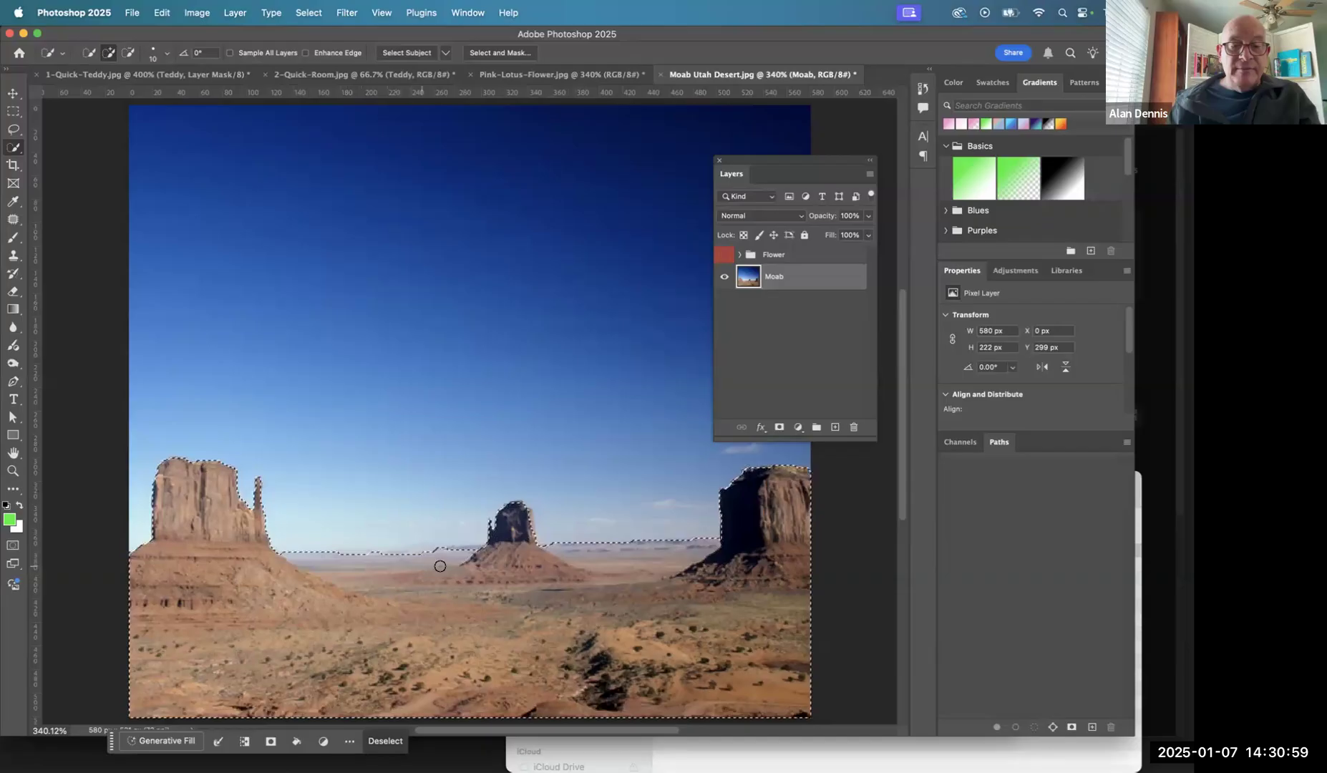
- Refine the desert selection along the distant horizon on both sides of the middle butte
super+drag(509, 495, 384, 416)
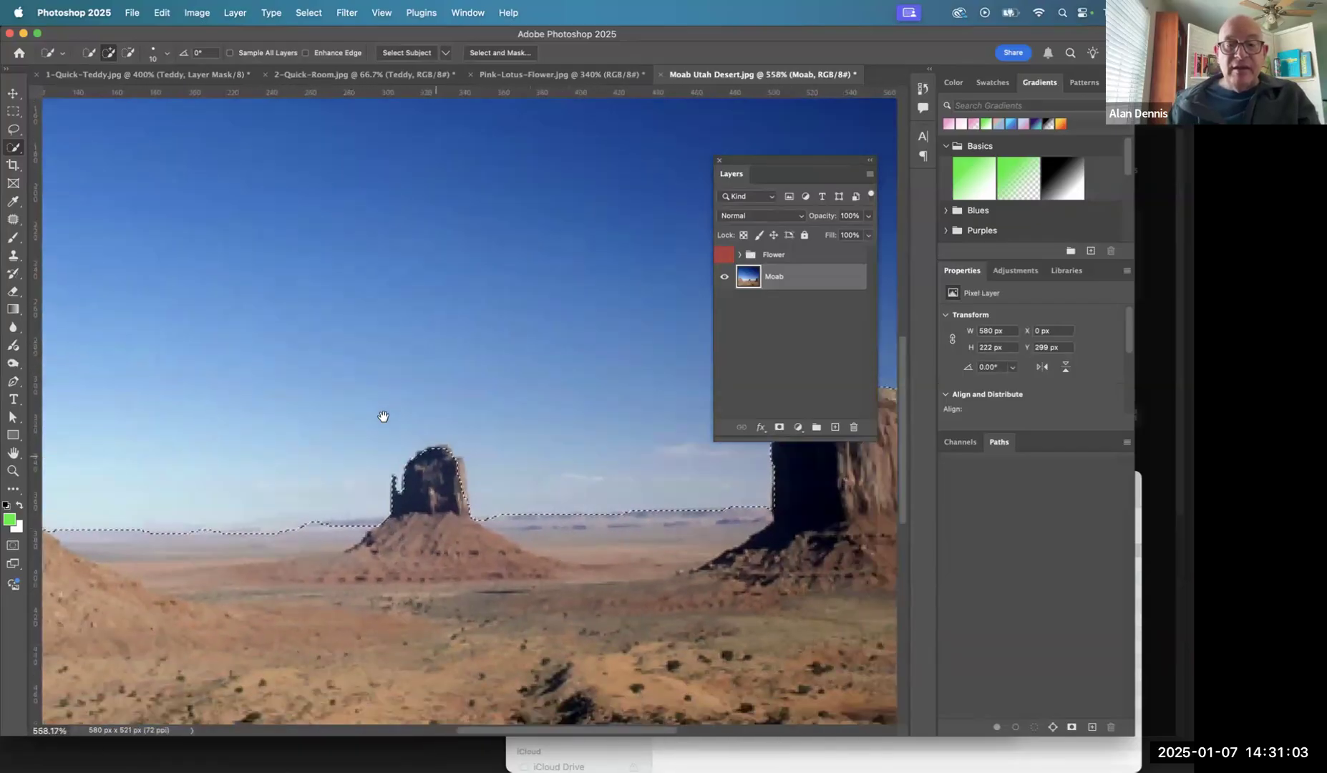
super+click(383, 417)
mouse_move(295, 335)
super+mouse_down()
mouse_move(397, 415)
mouse_move(353, 378)
super+mouse_up()
drag(383, 446, 347, 406)
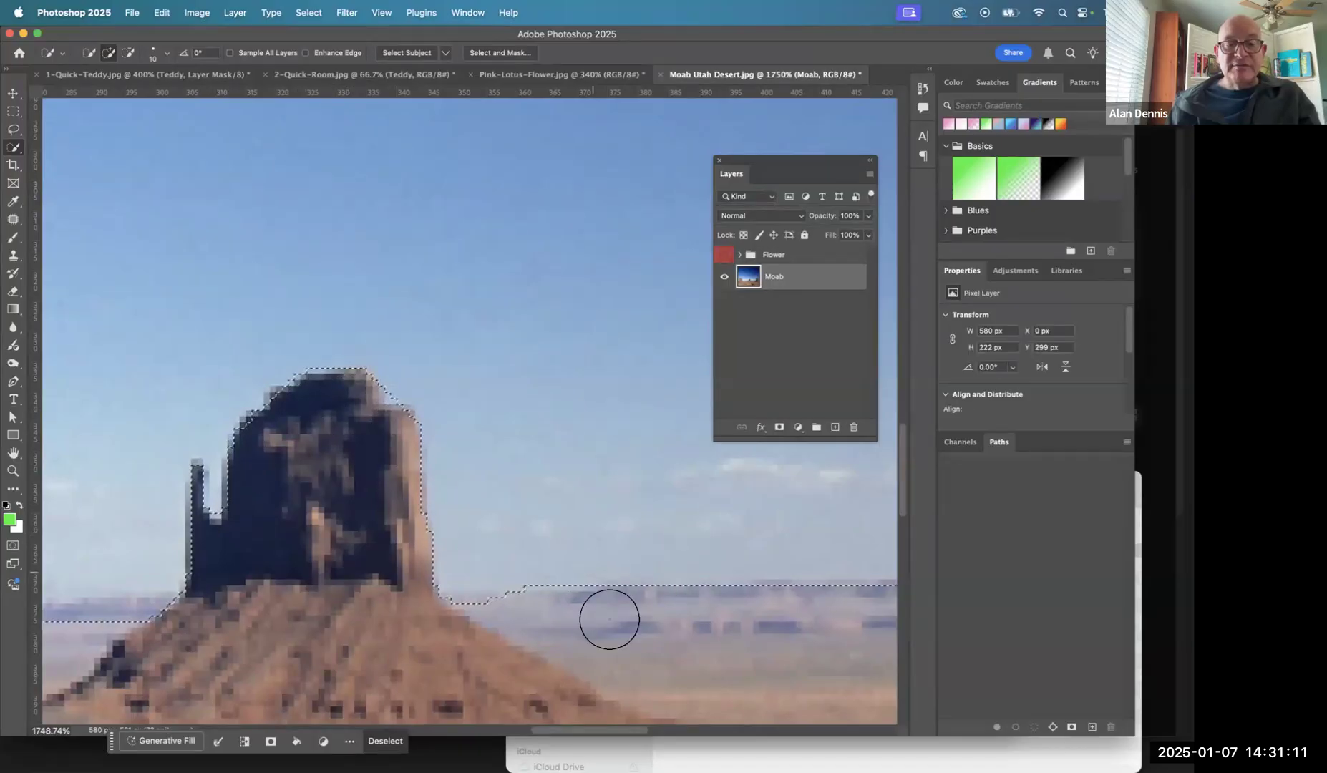
click(462, 623)
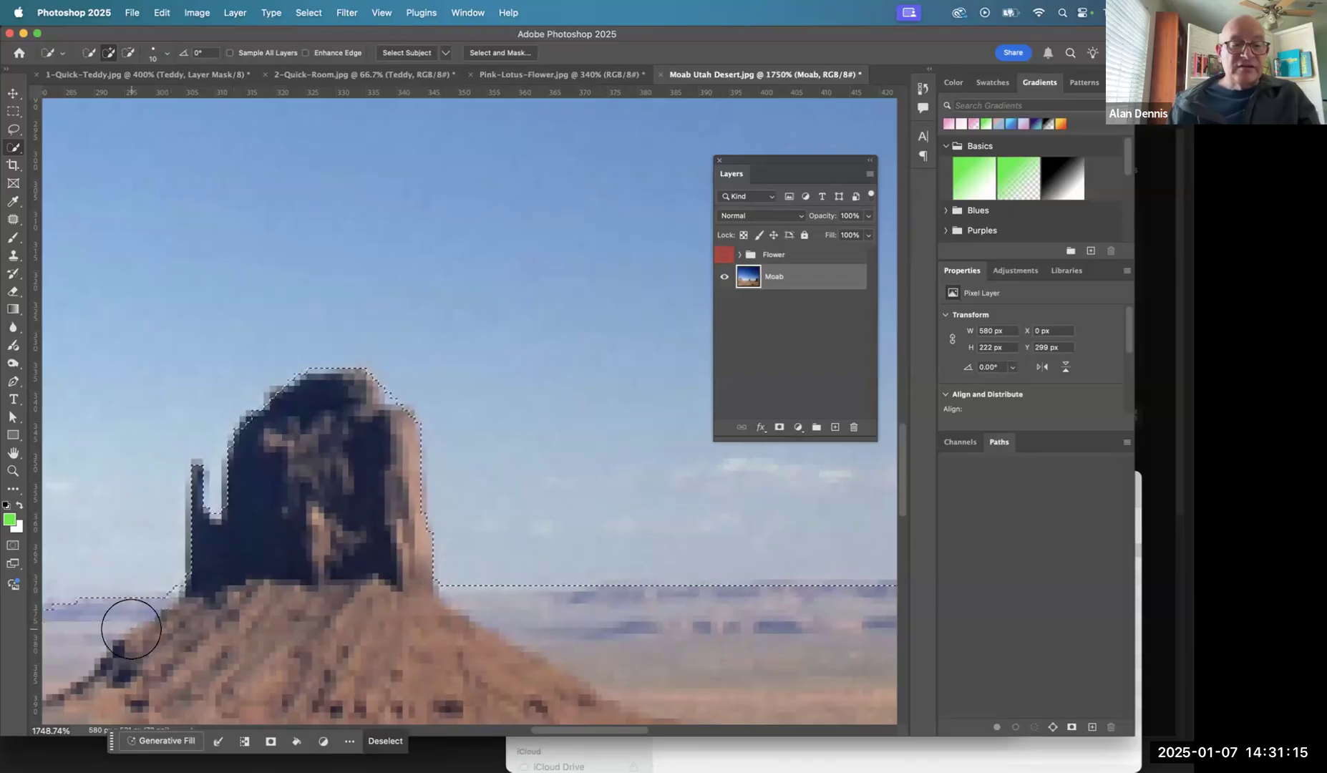
mouse_move(169, 580)
mouse_down()
mouse_move(460, 518)
mouse_move(632, 455)
mouse_up()
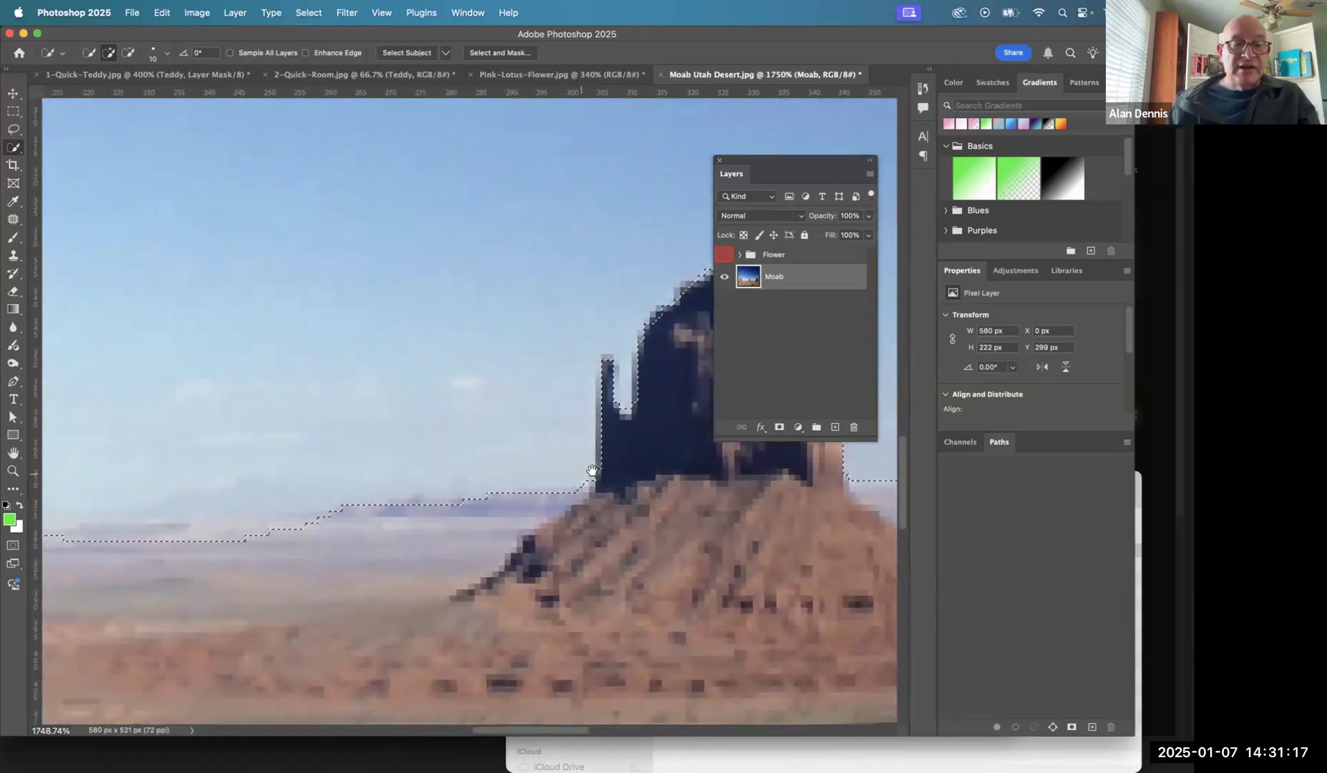
drag(286, 526, 501, 465)
mouse_move(412, 483)
mouse_down()
mouse_move(394, 484)
mouse_move(445, 474)
mouse_move(484, 487)
mouse_up()
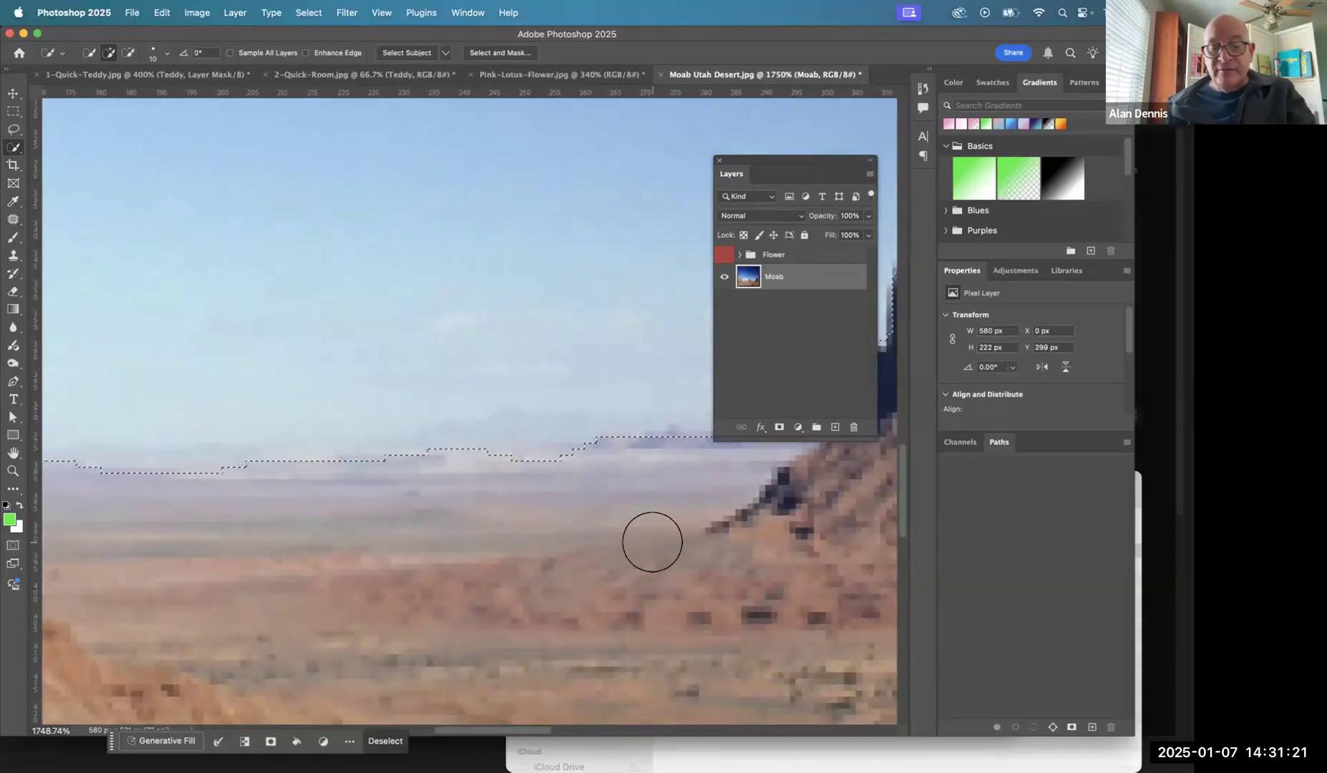
- Add a Hue/Saturation adjustment layer masked to the selected desert, directly above the Moab layer
key(super+0)
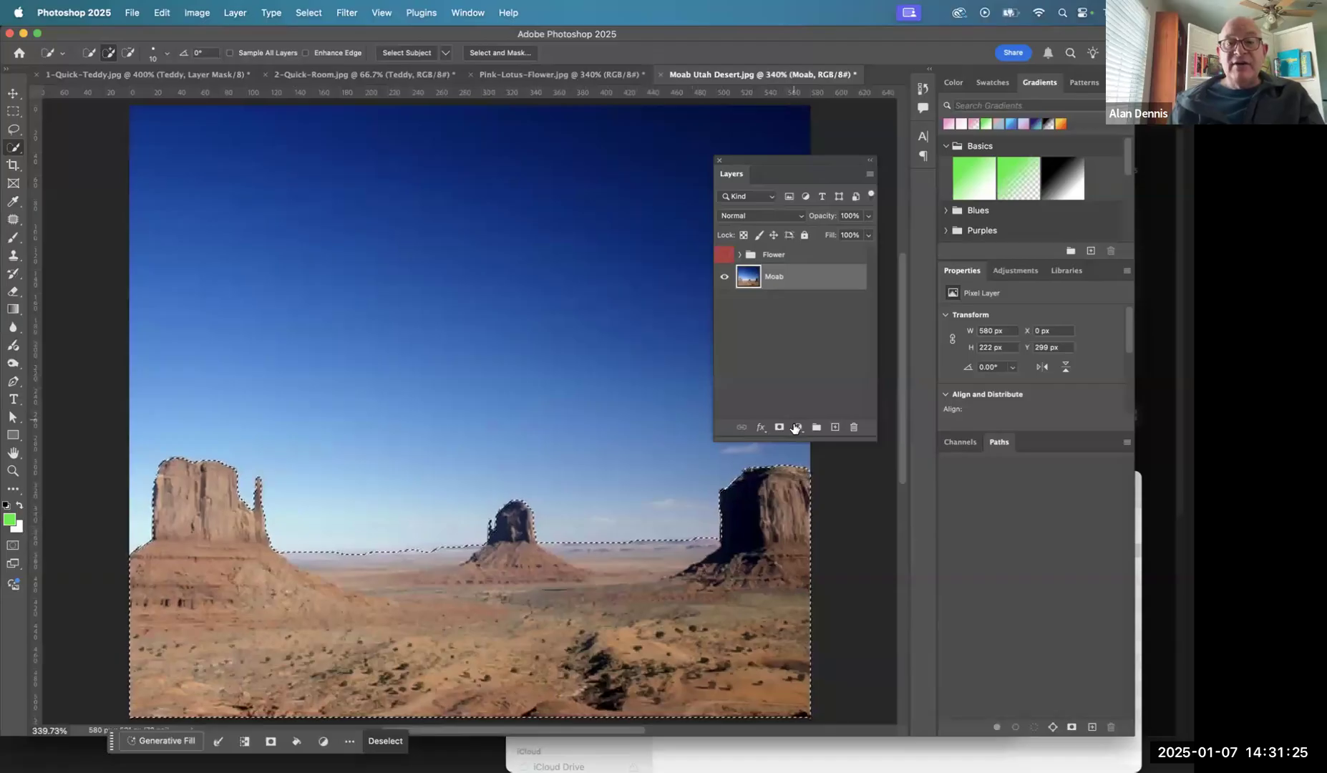
click(799, 427)
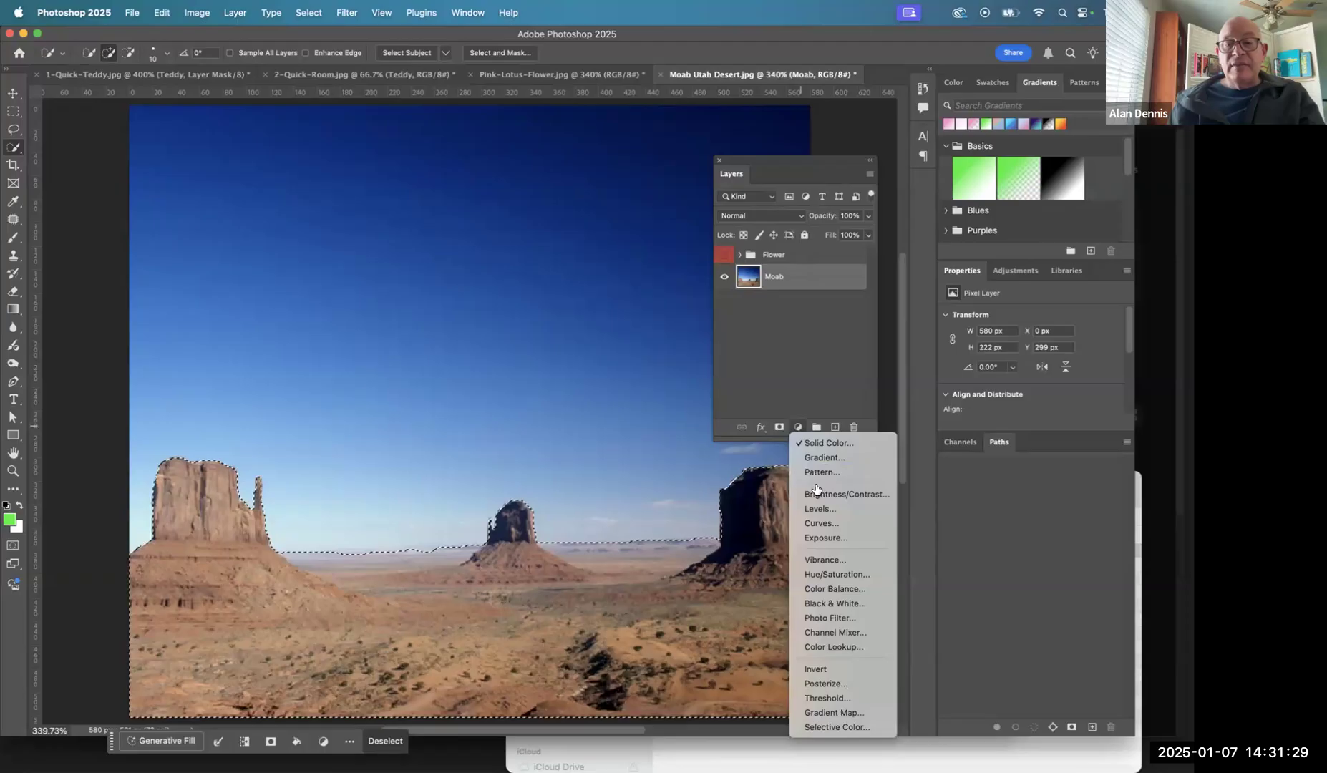
click(819, 575)
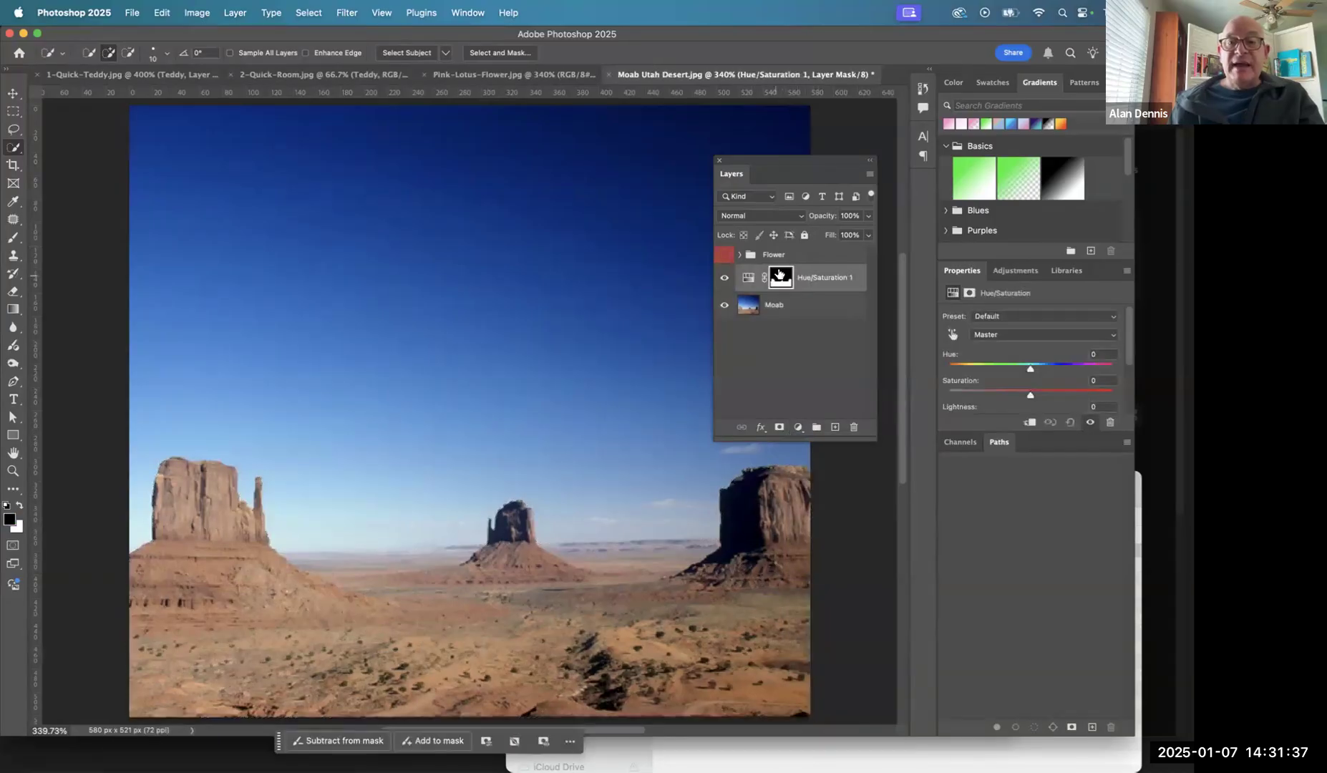
- Inspect the Hue/Saturation layer's mask on its own, then set the adjustment's saturation to +55 for the desert
alt+click(784, 278)
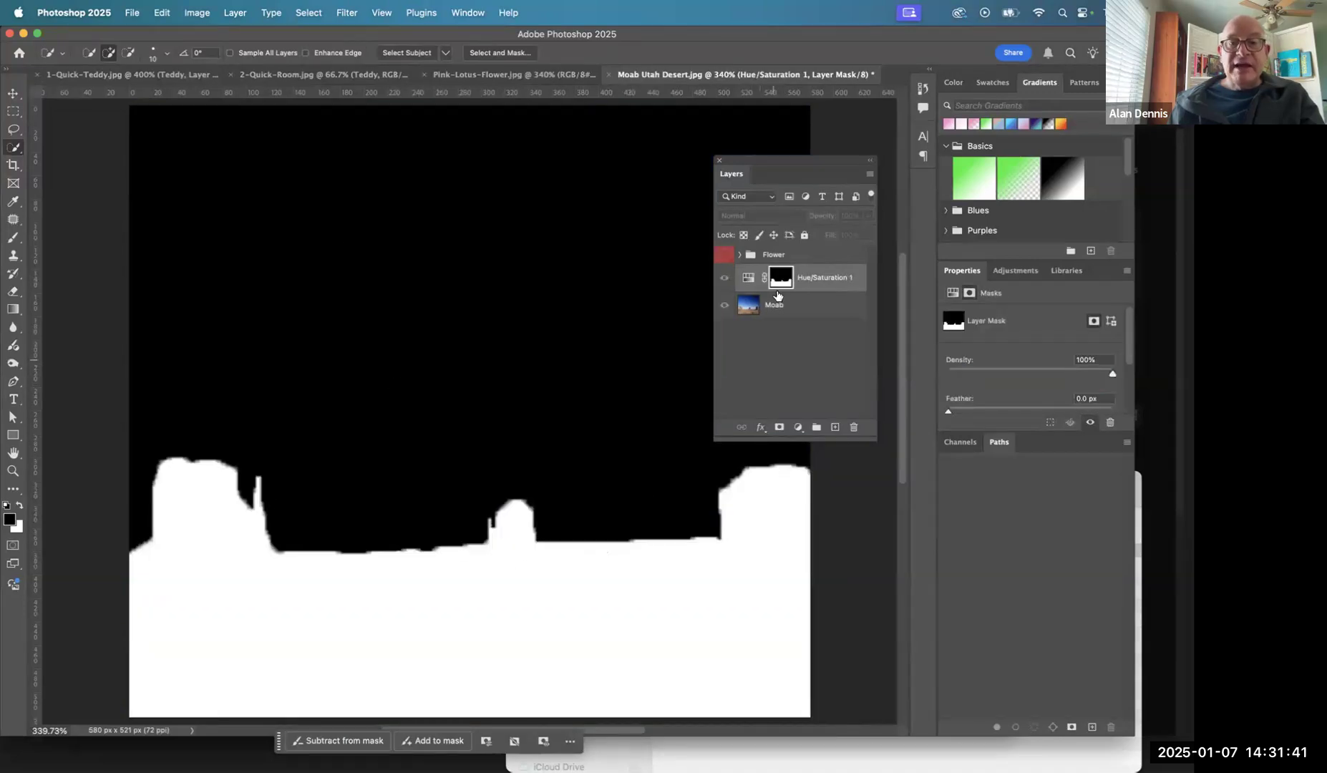
click(747, 281)
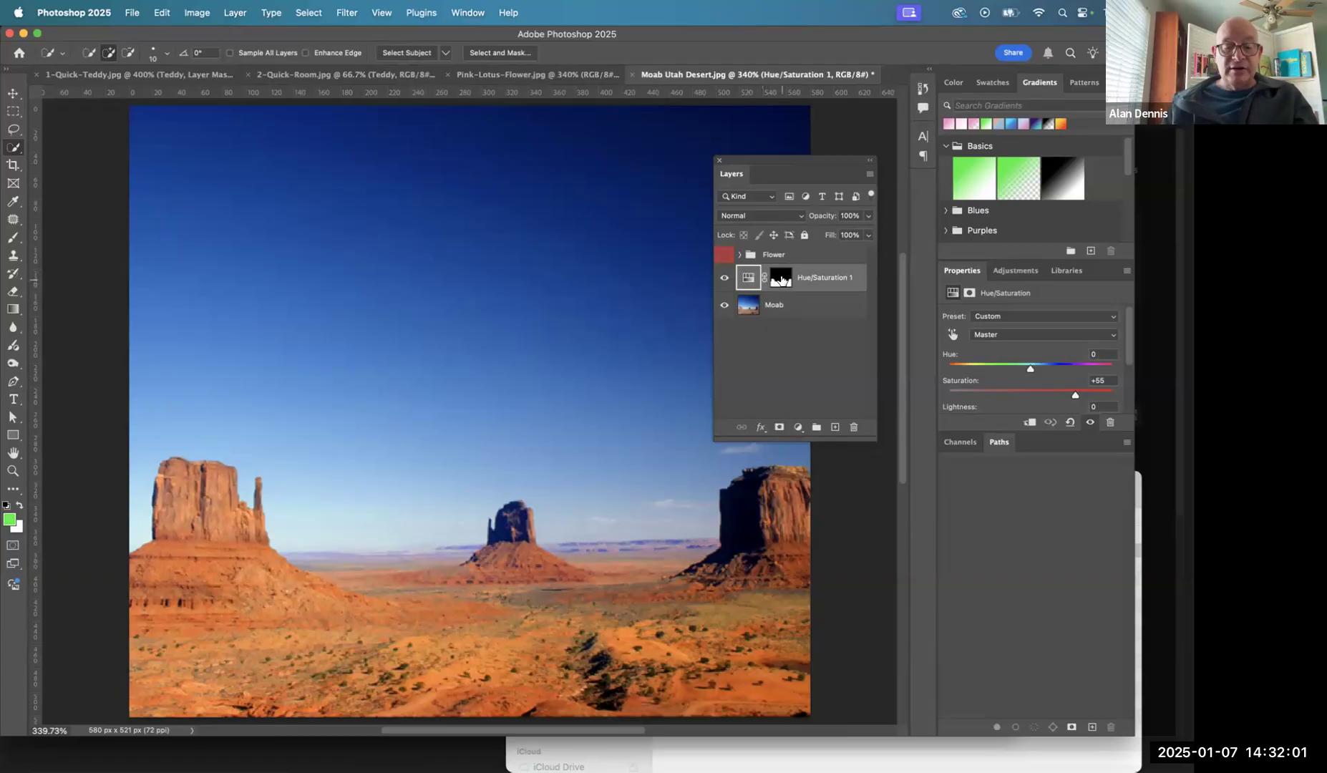
- Load the Hue/Saturation layer's mask as a selection, check it against the mask, and invert it to select the sky
super+click(781, 279)
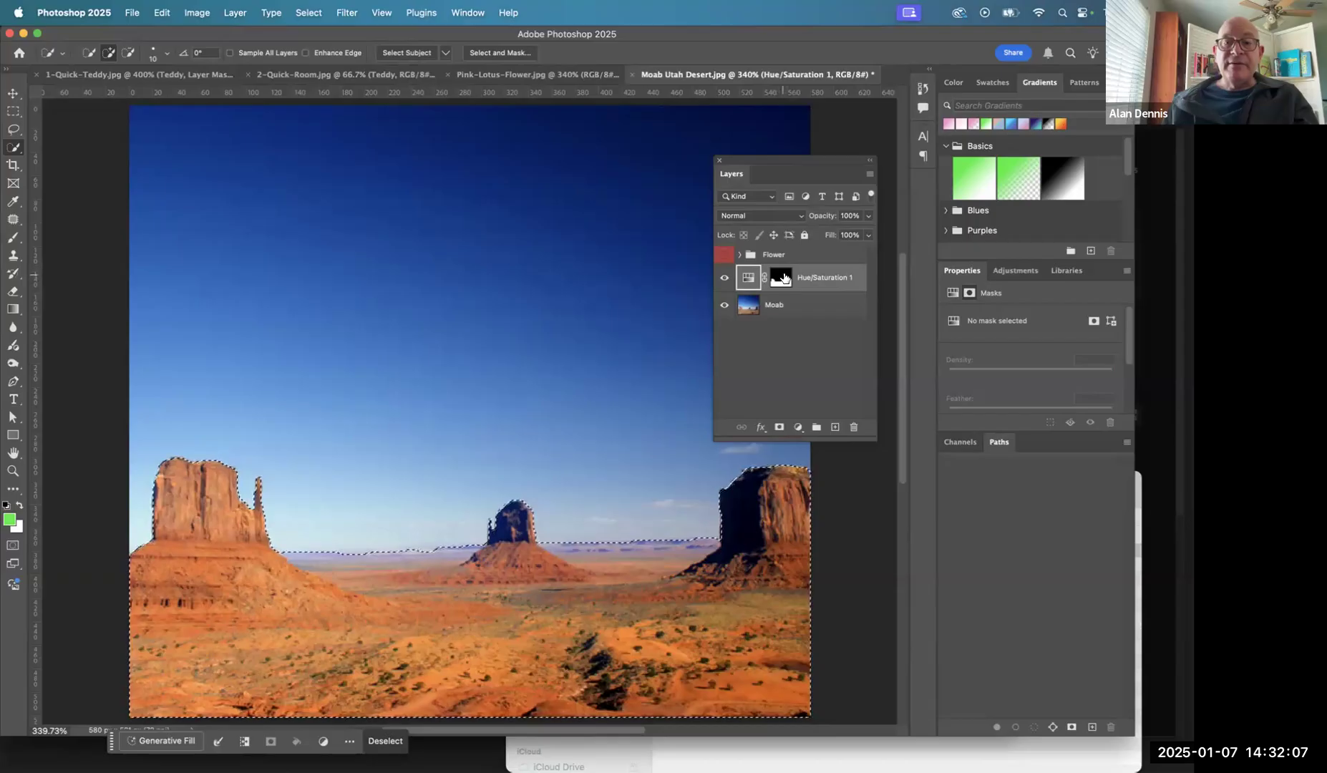
alt+click(779, 281)
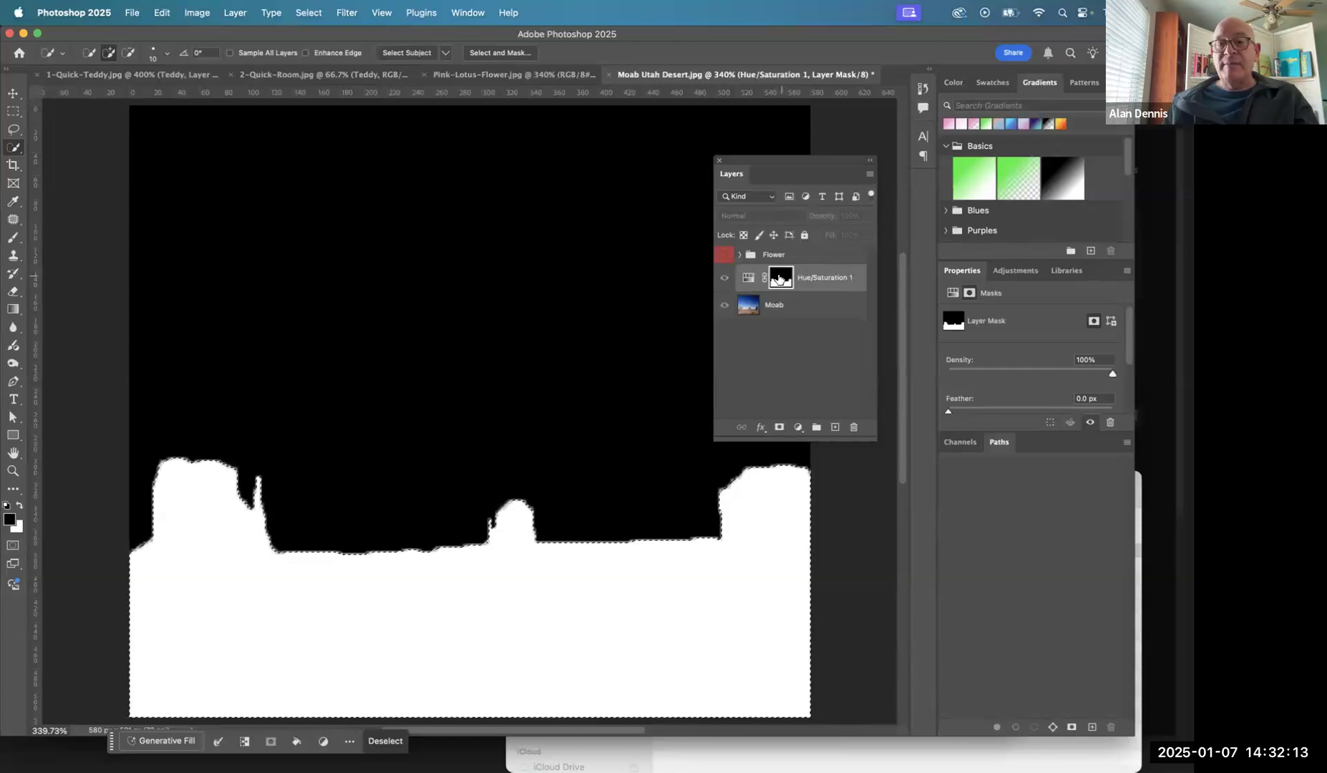
click(750, 277)
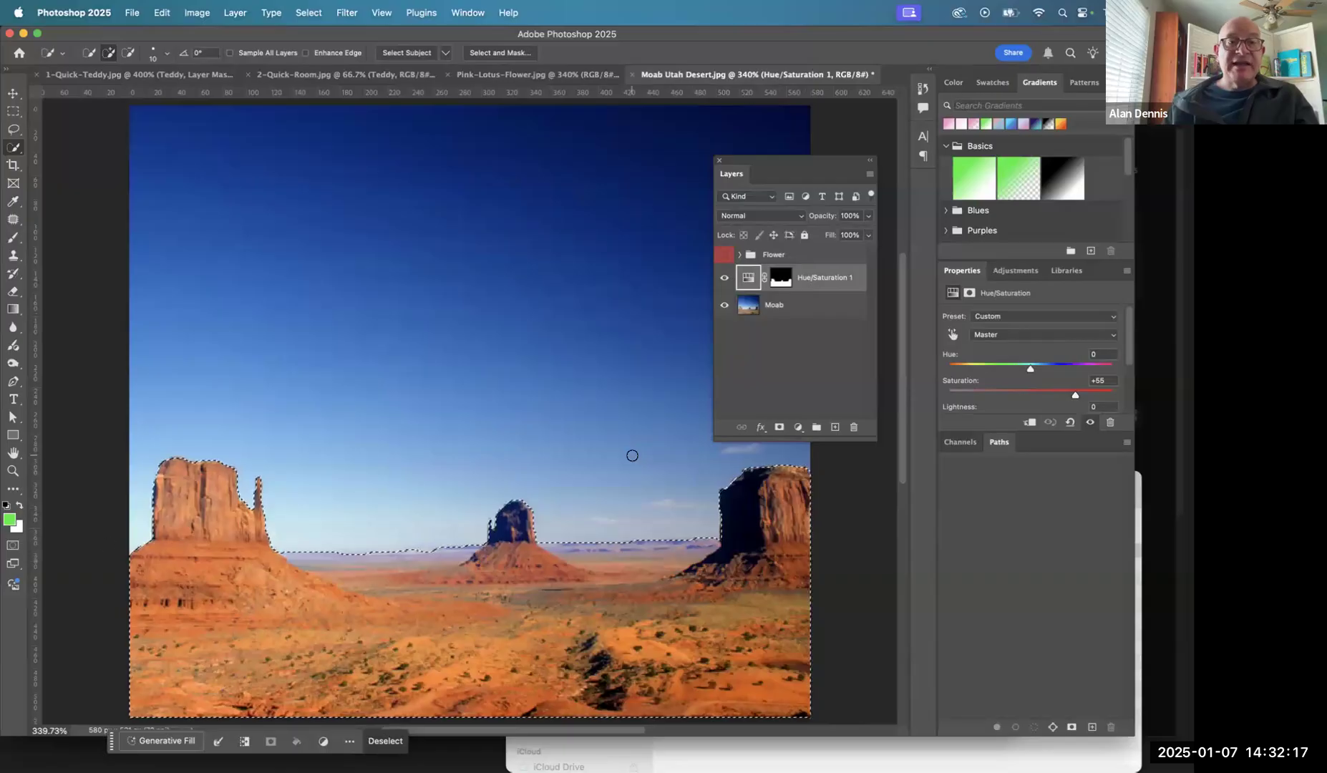
click(308, 12)
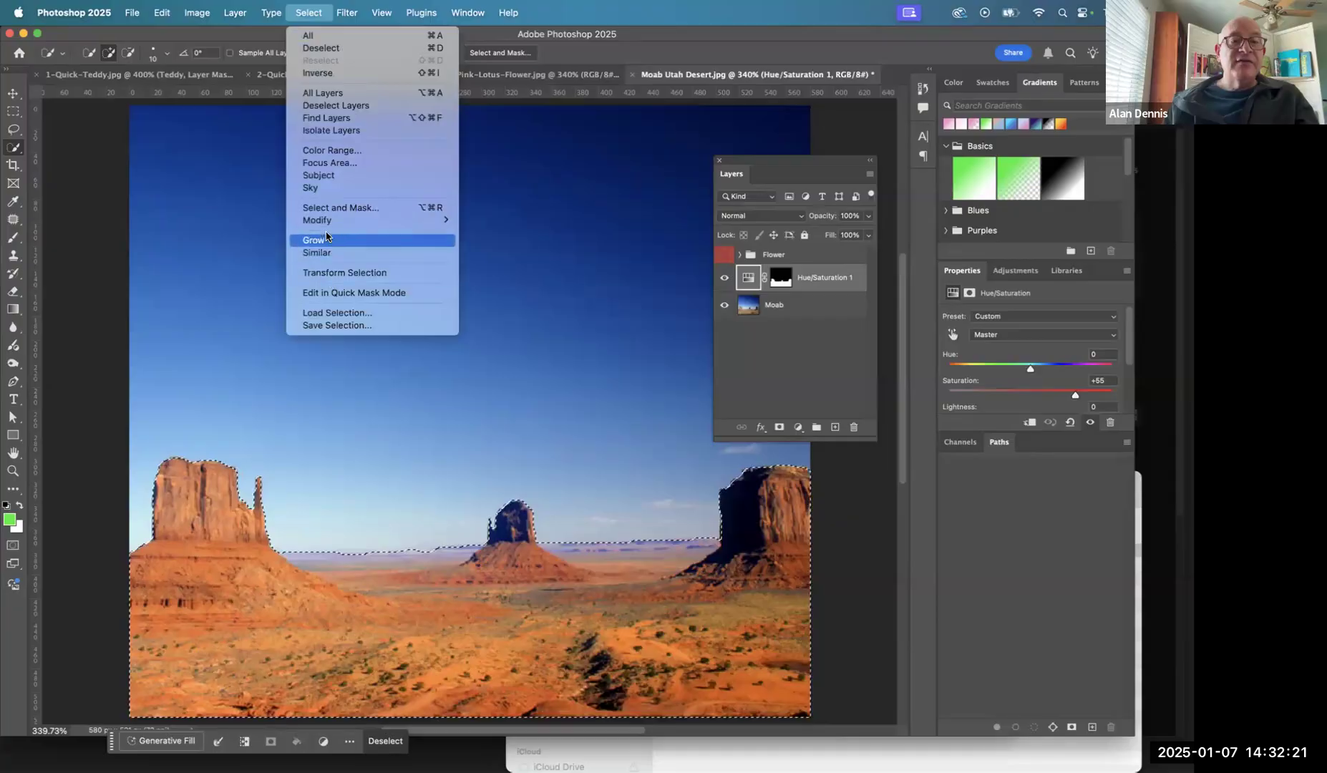
click(330, 74)
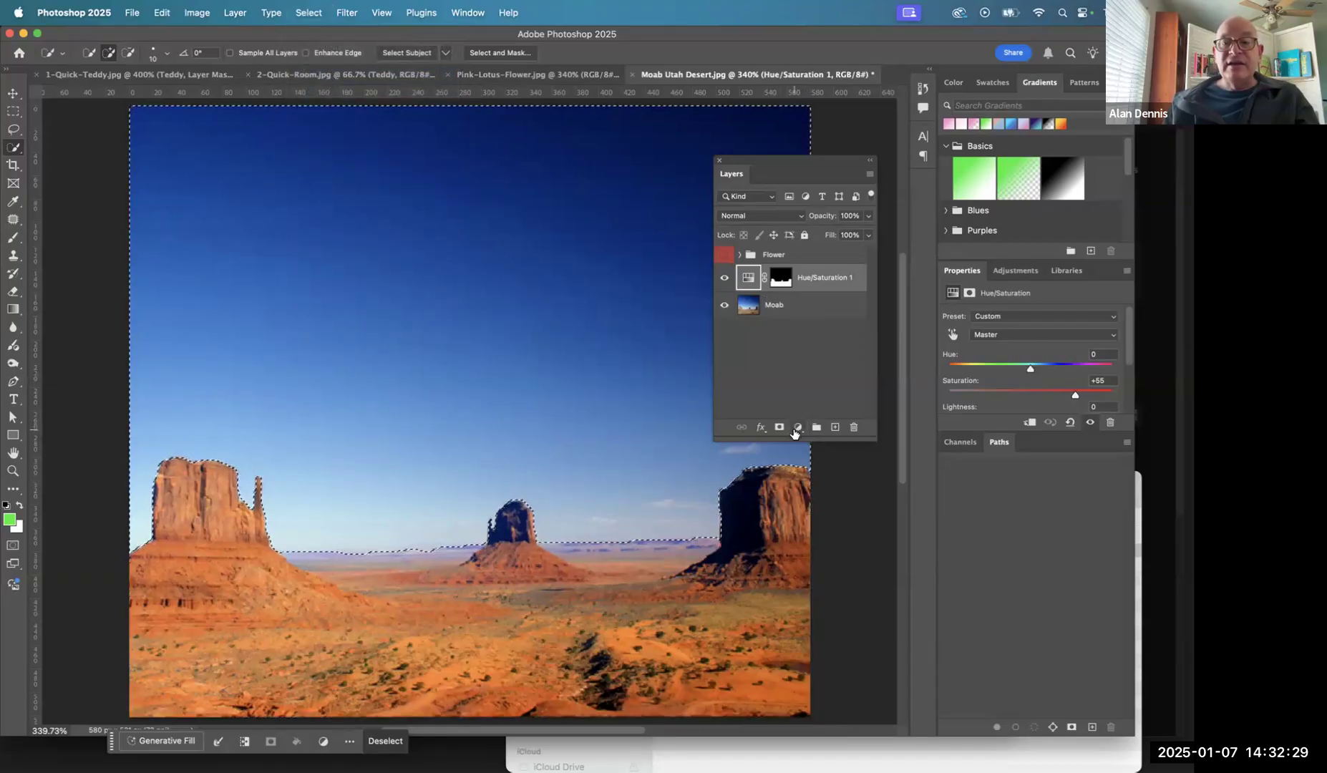
- Add a Black & White adjustment layer masked to the selected sky and make the Flower group visible again
click(794, 429)
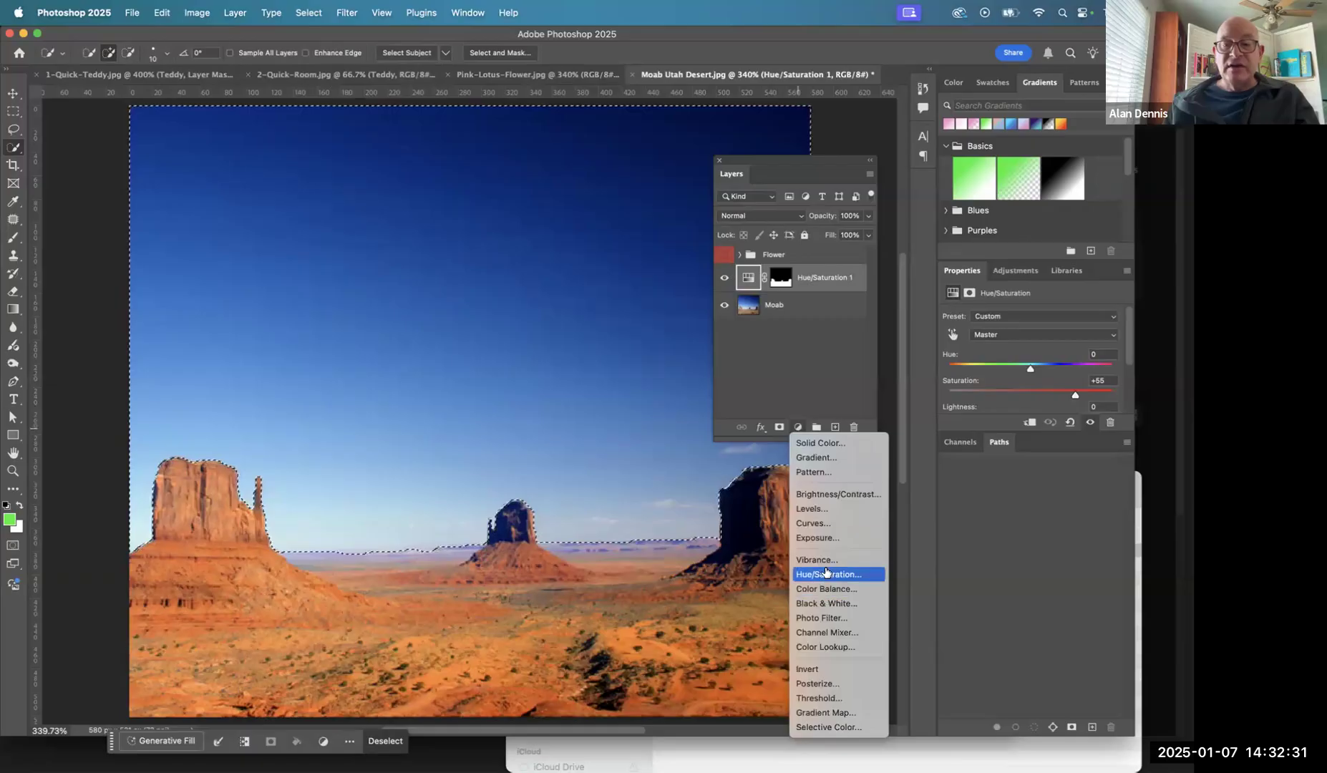
click(825, 604)
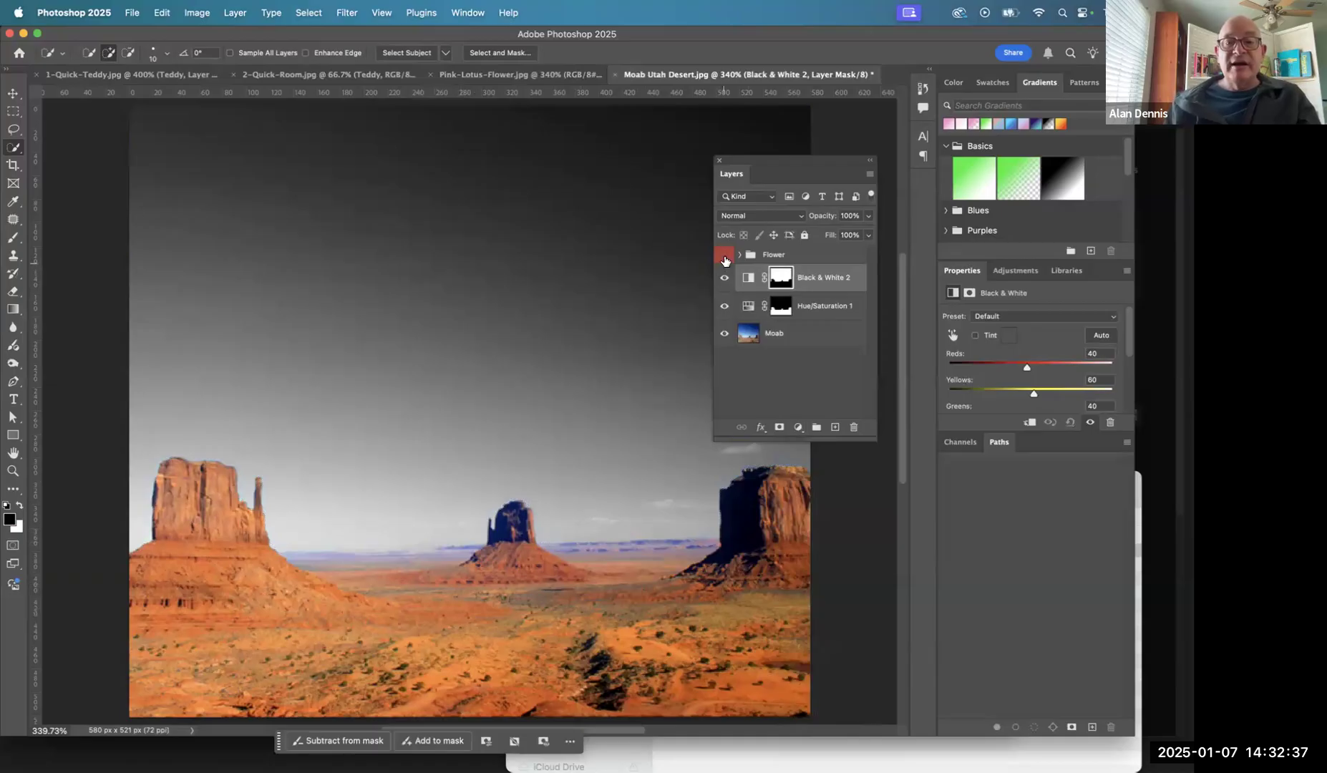
click(725, 256)
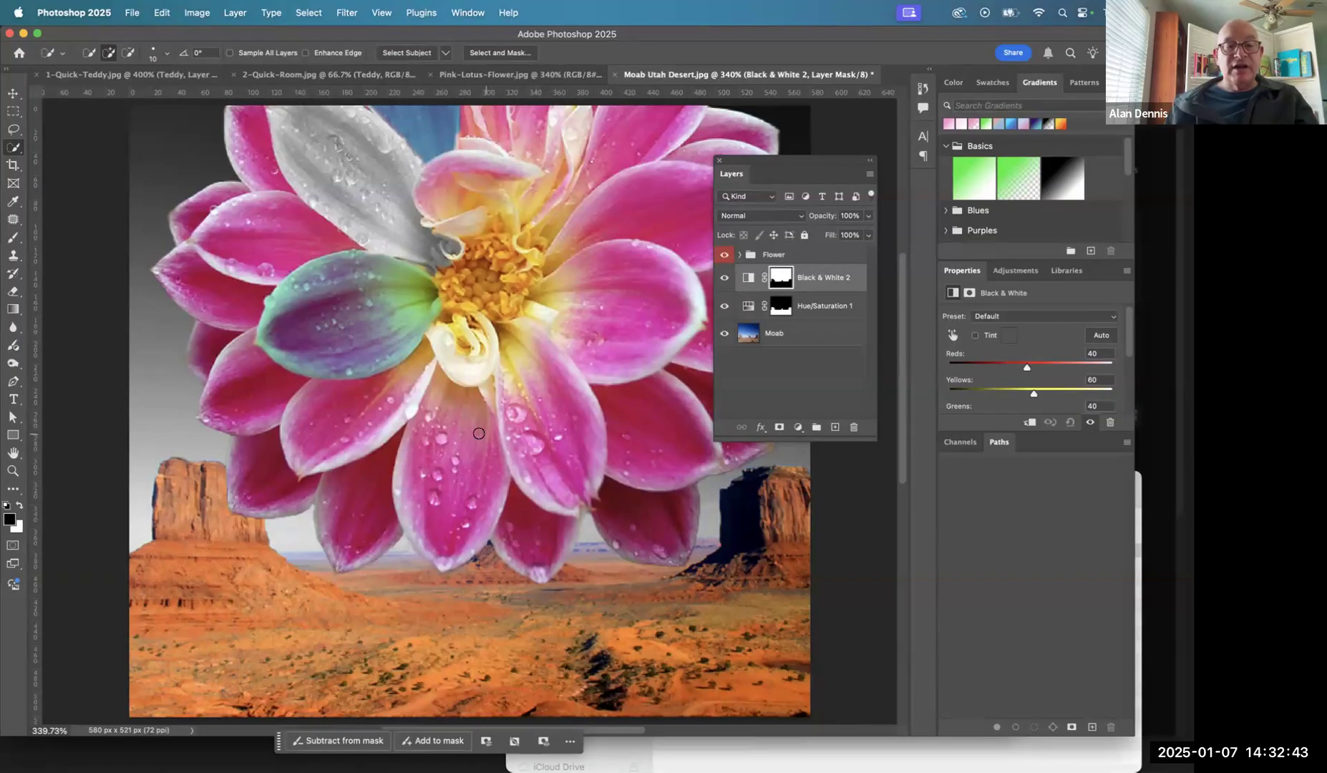
- Hide the Black & White and Hue/Saturation layers and the Flower group's Adjustments subgroup, and disable the Flower layer's mask to view the unedited images
key(super+Tab)
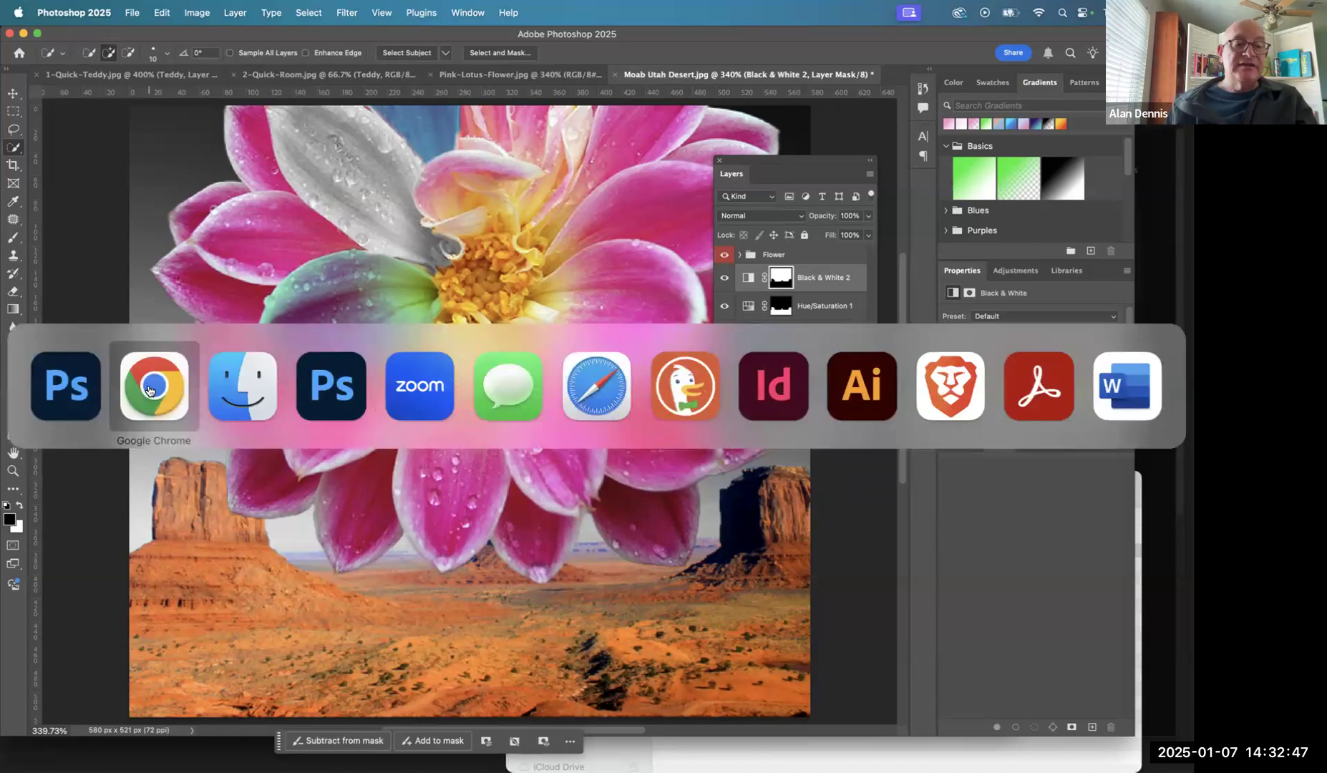
click(78, 392)
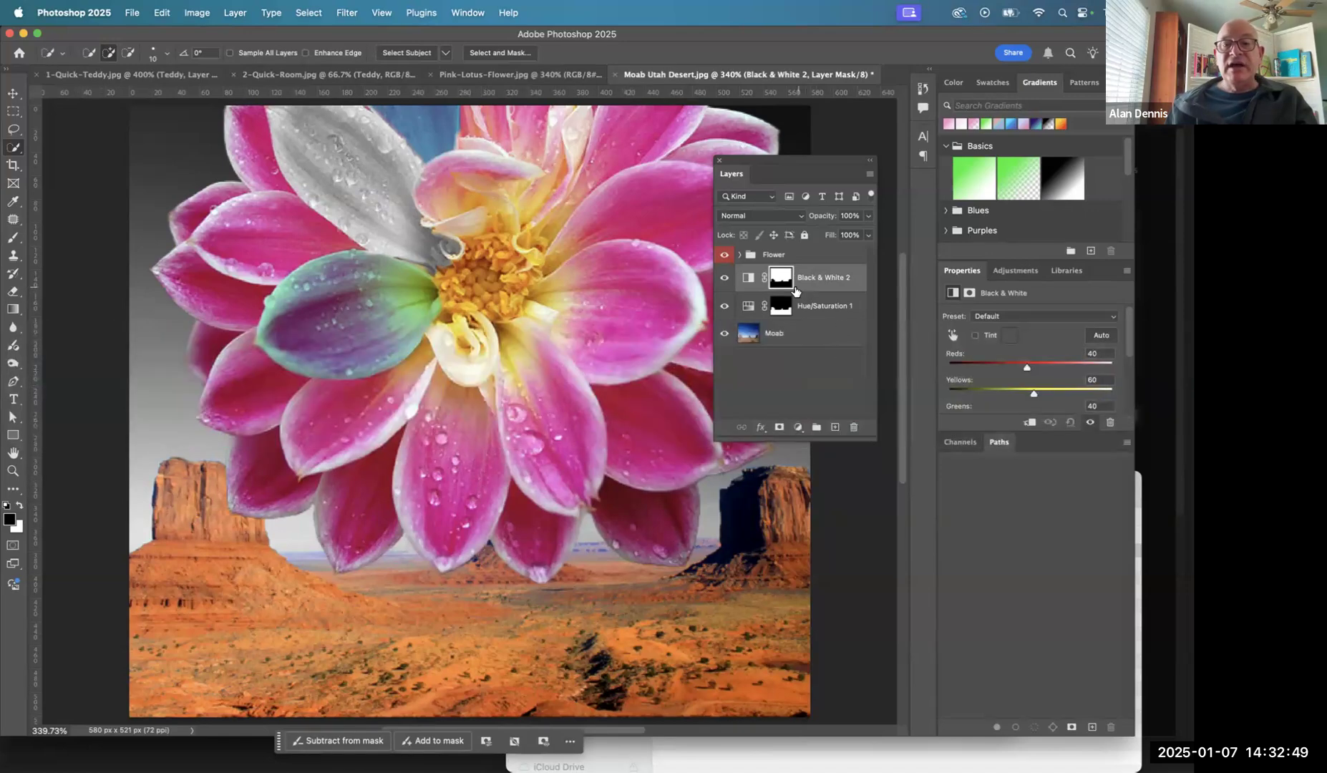
click(725, 278)
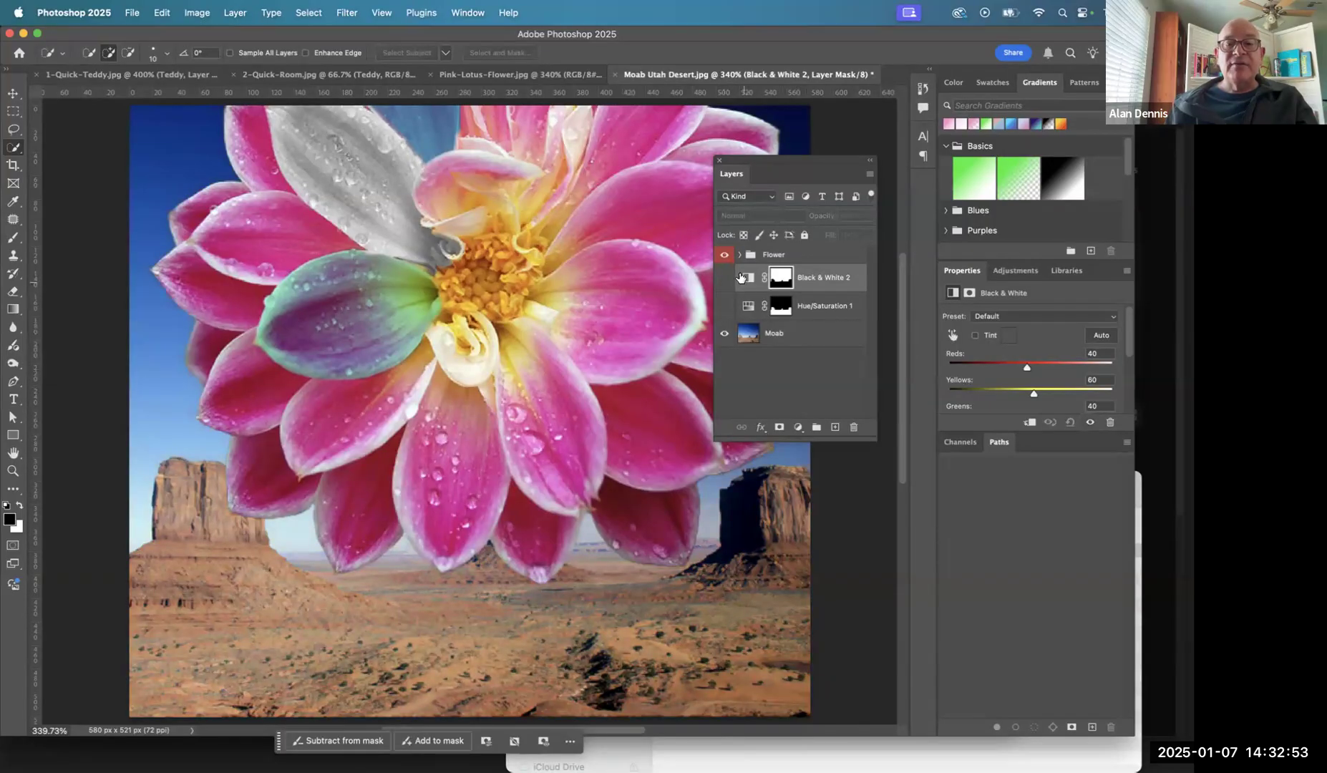
click(740, 255)
click(724, 273)
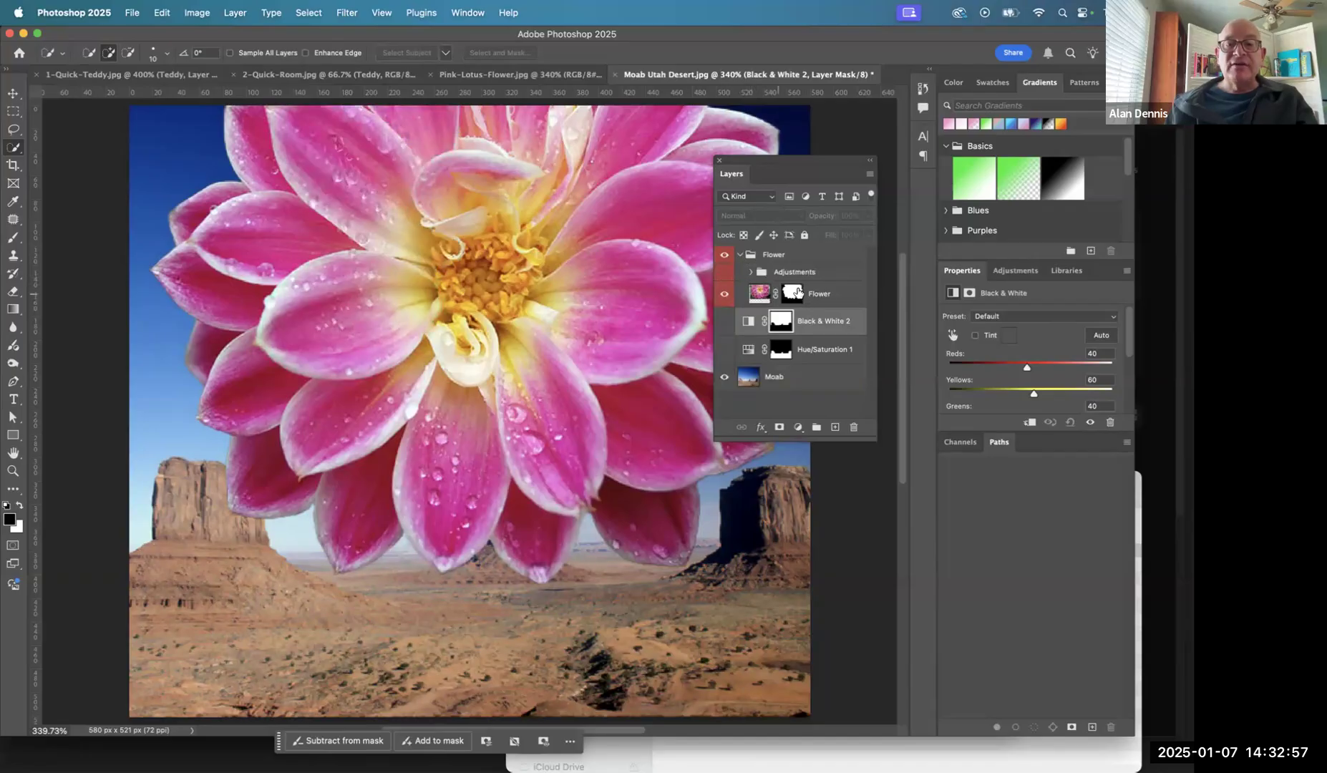
right_click(798, 293)
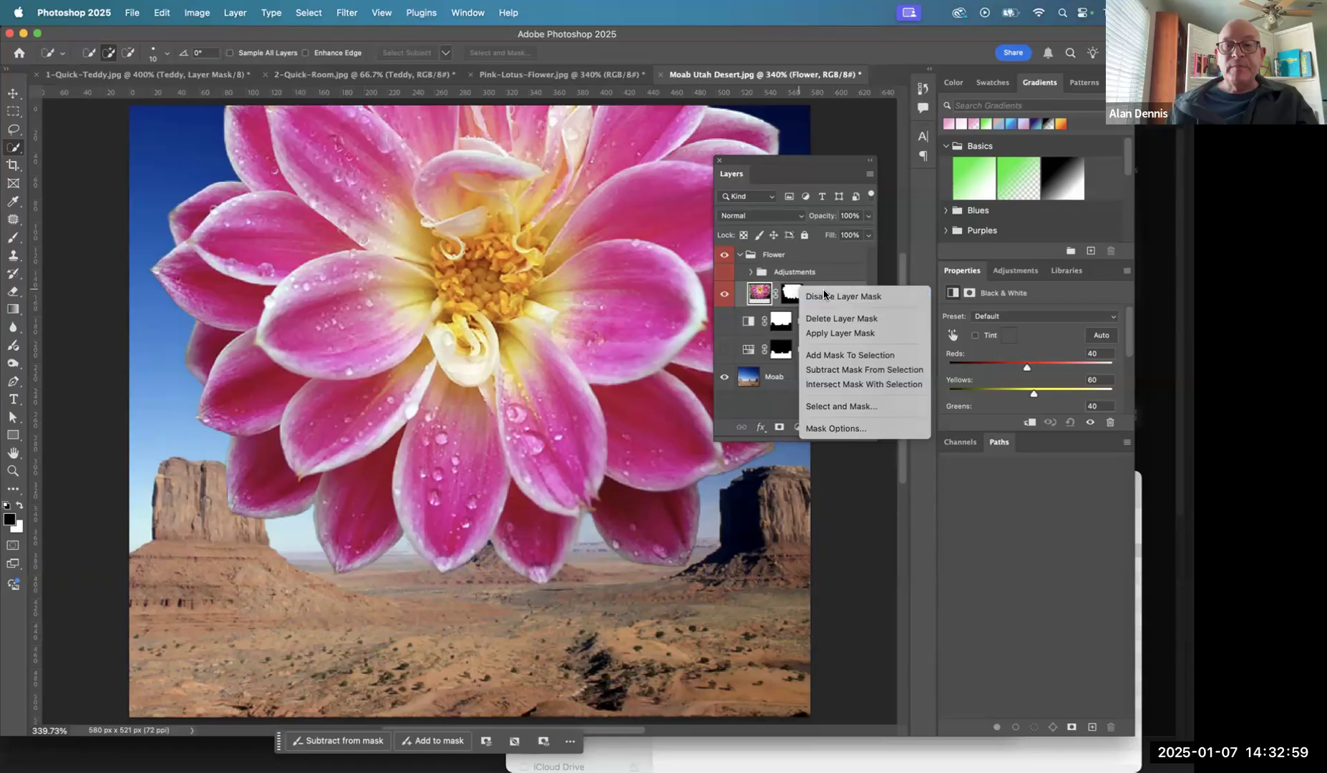
click(824, 295)
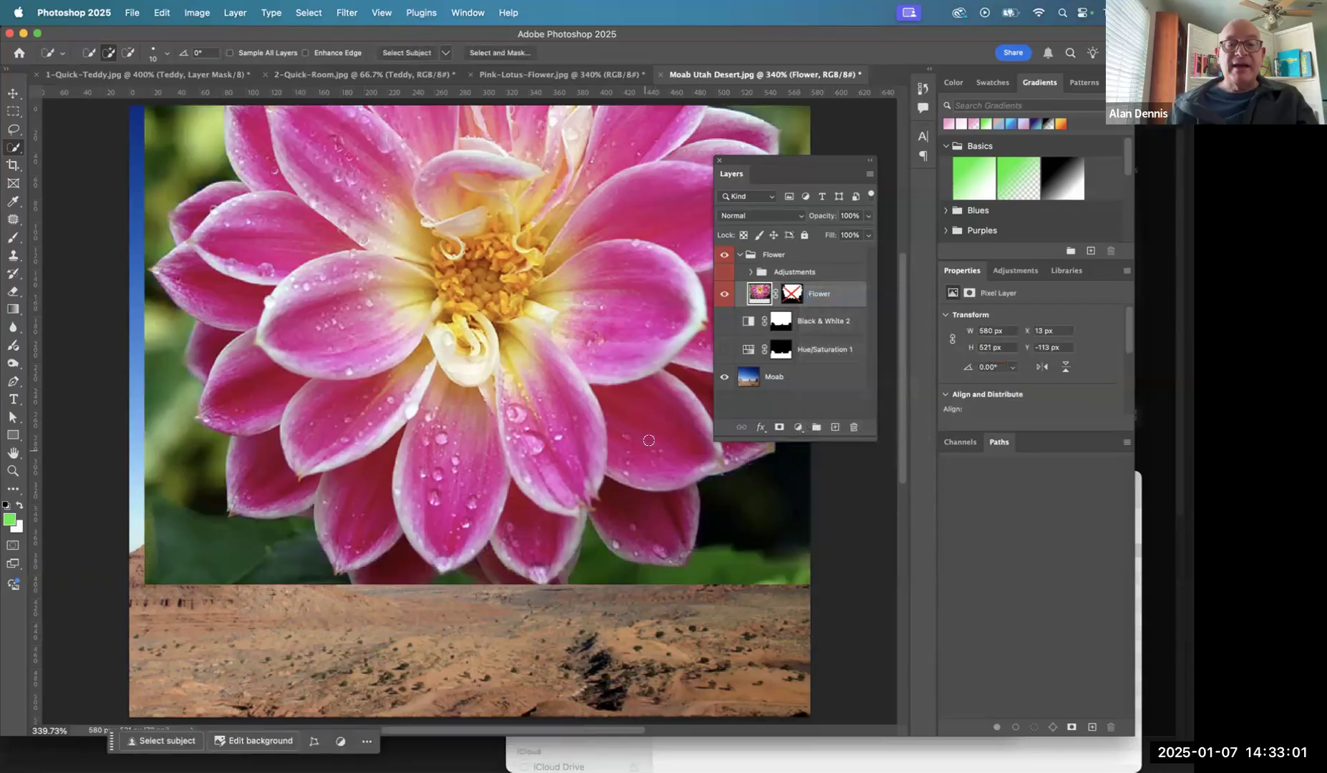
- Re-enable the Flower layer's mask and show the Adjustments subgroup, the Black & White layer and the Hue/Saturation layer again
click(793, 293)
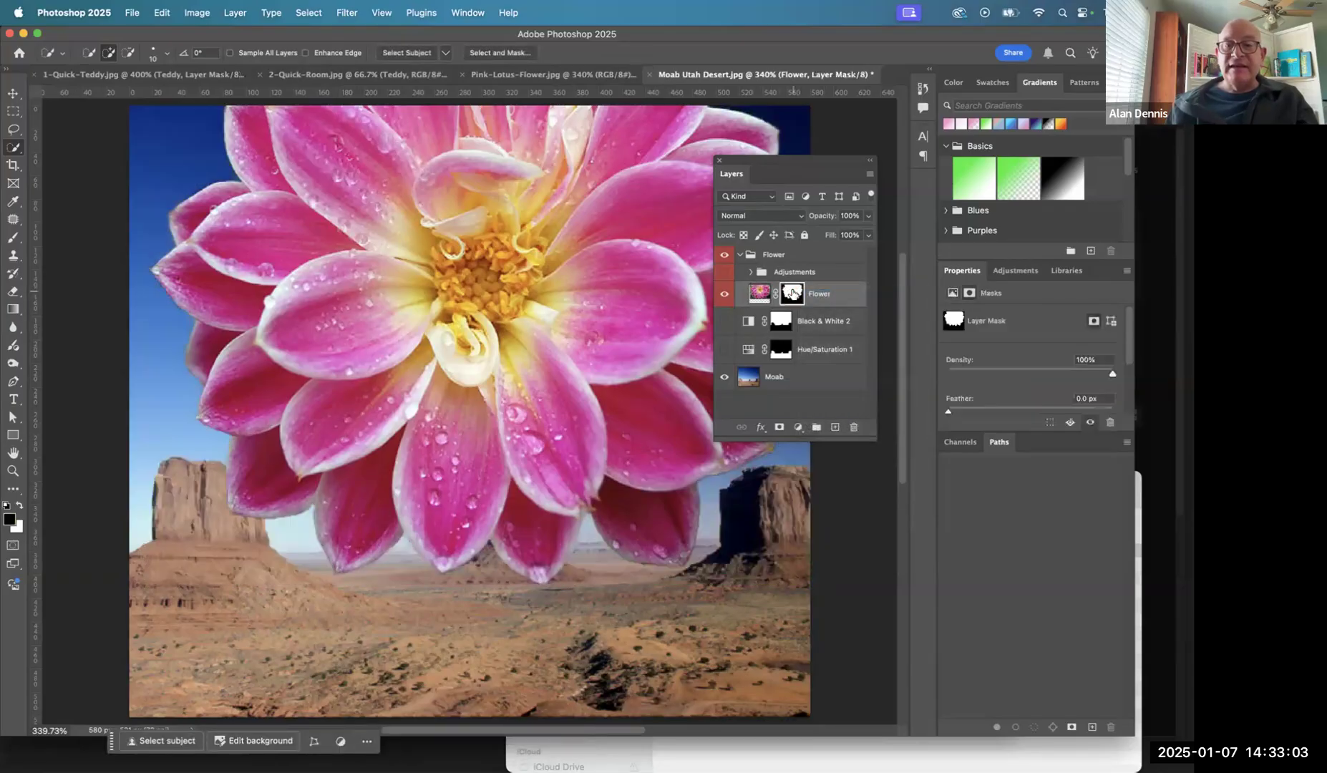
click(725, 273)
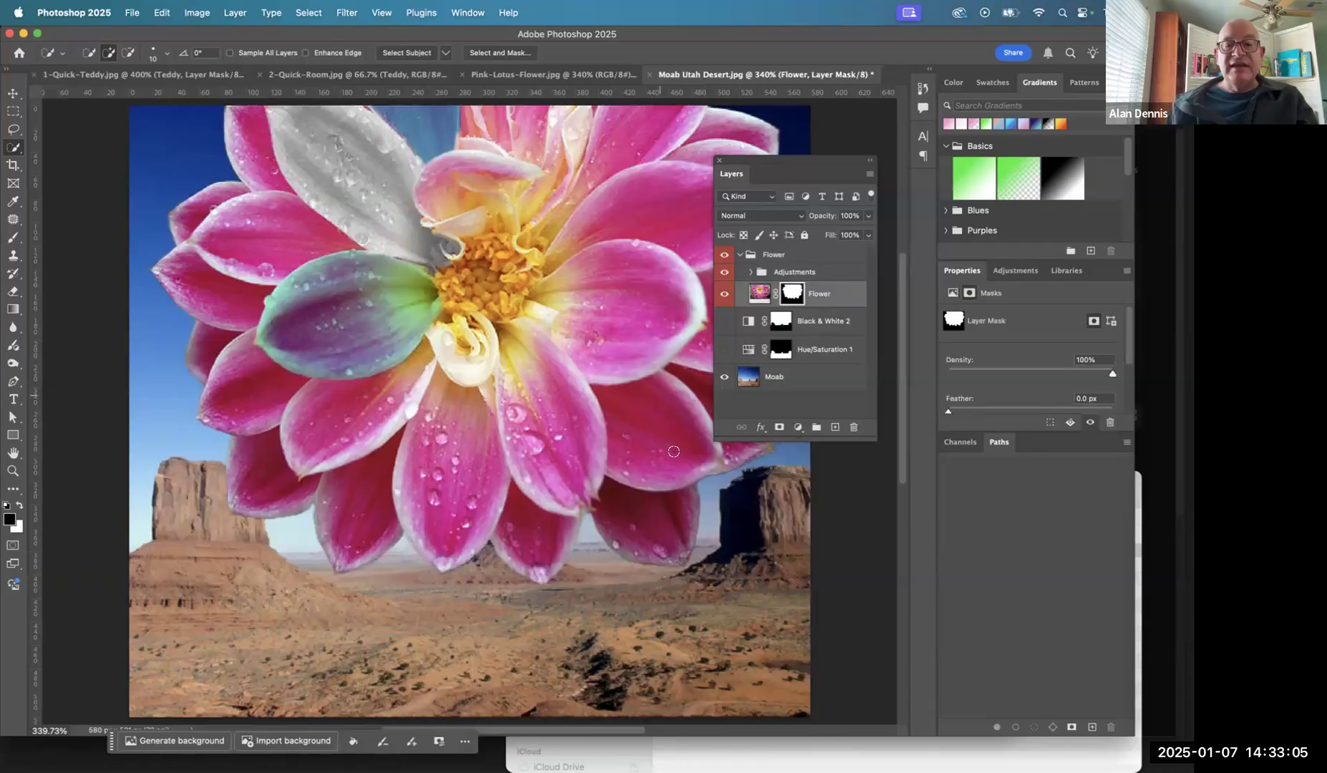
click(725, 321)
click(724, 350)
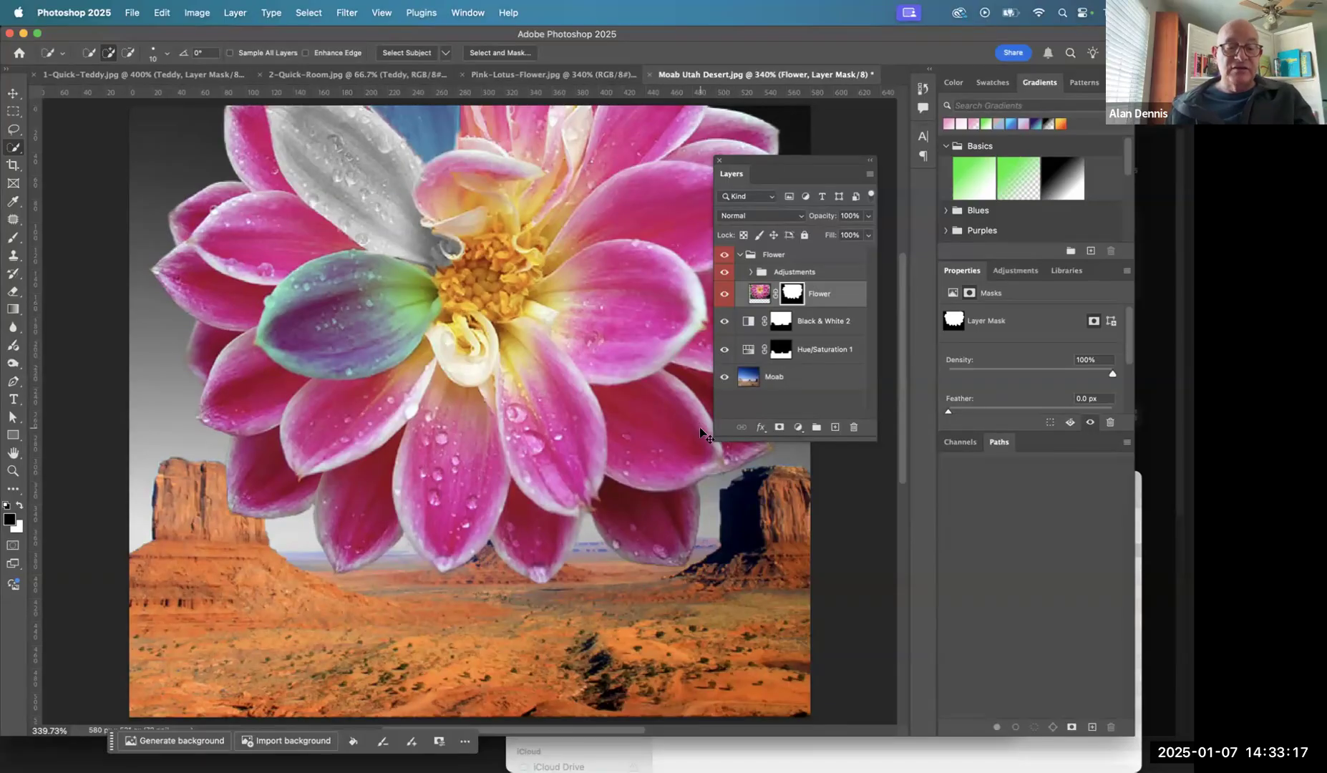
- Switch to Finder
key(super+Tab)
key(super+Tab)
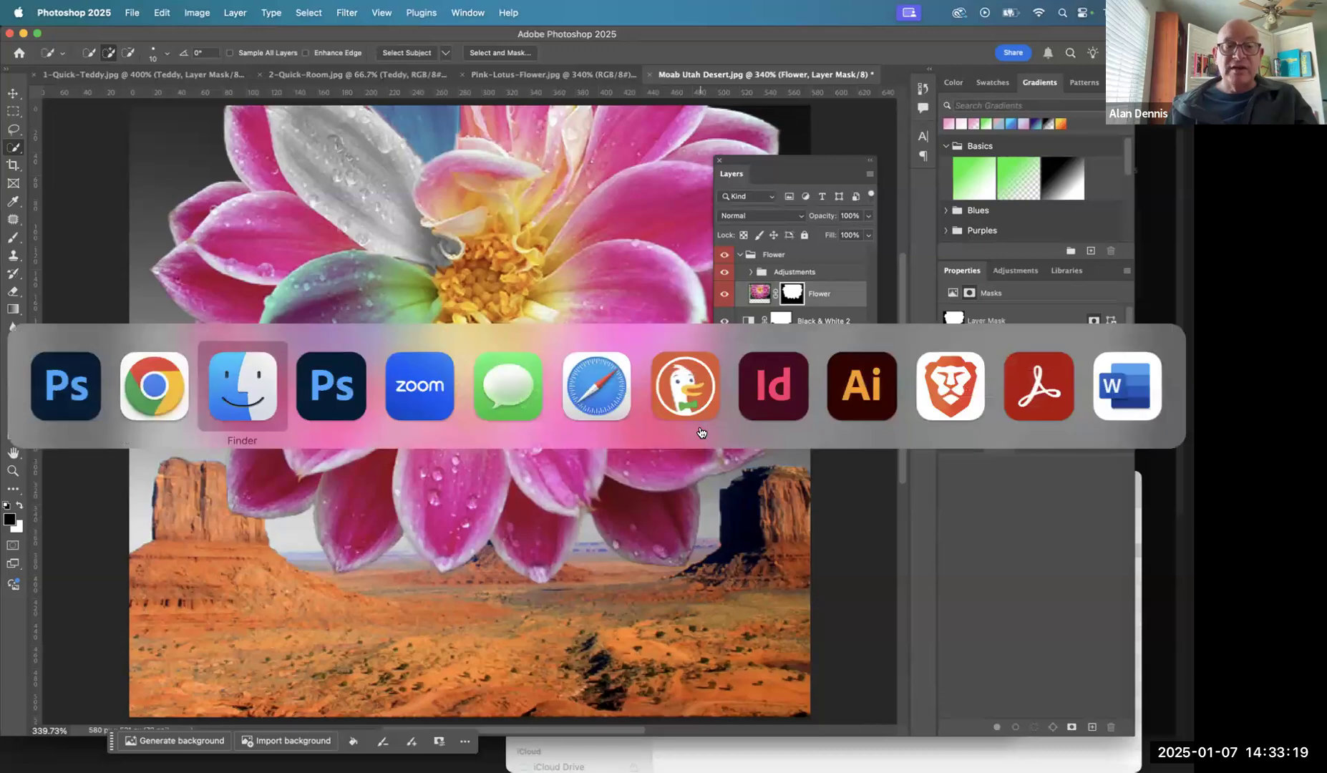